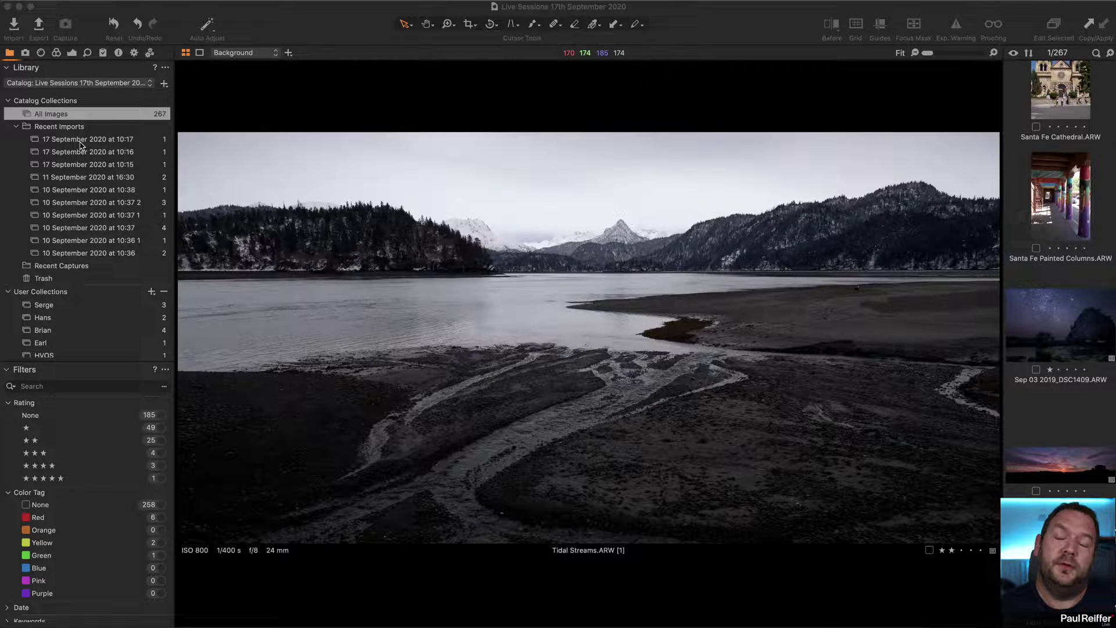
# Select the All Images collection, and collapse the Recent Imports list and the Catalog Collections group in the Library.
pyautogui.scroll(-3, 70, 313)
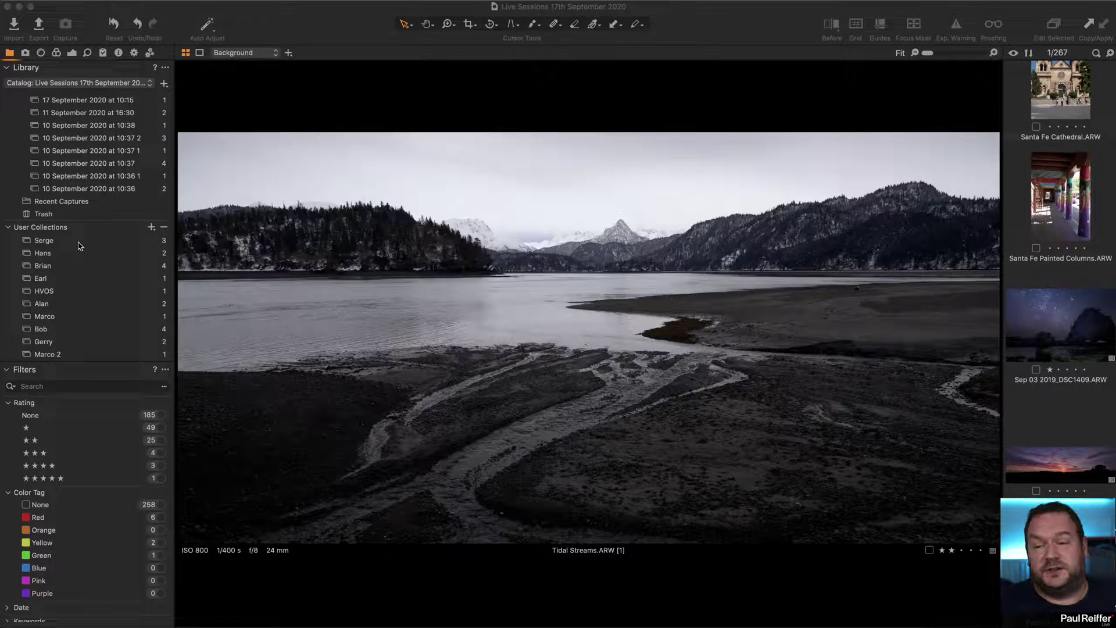
pyautogui.scroll(3, 81, 192)
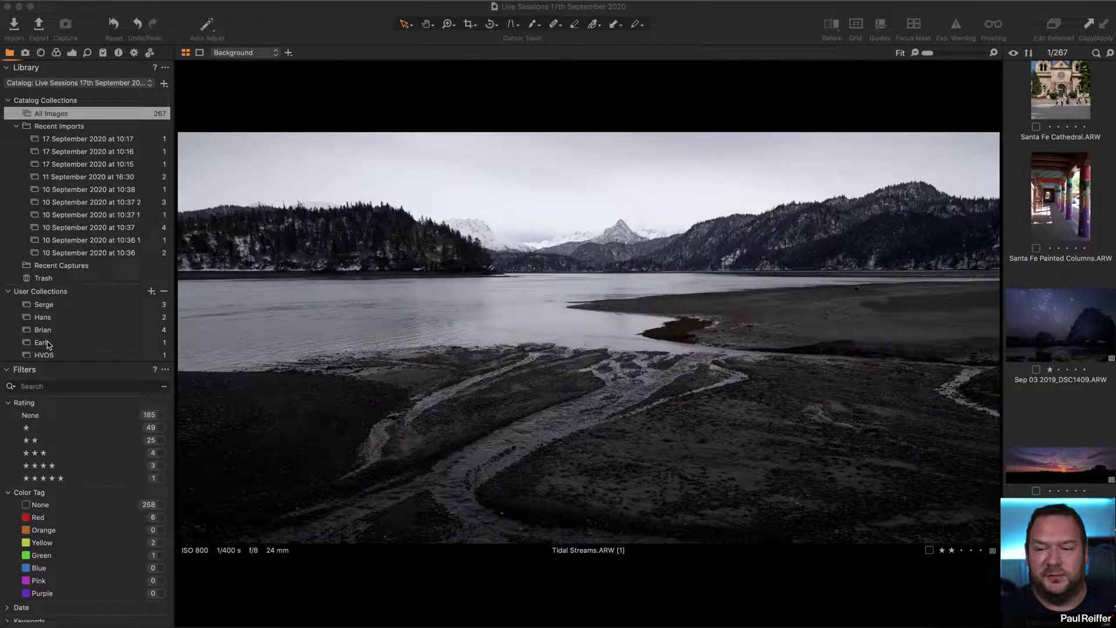
pyautogui.rightClick(77, 142)
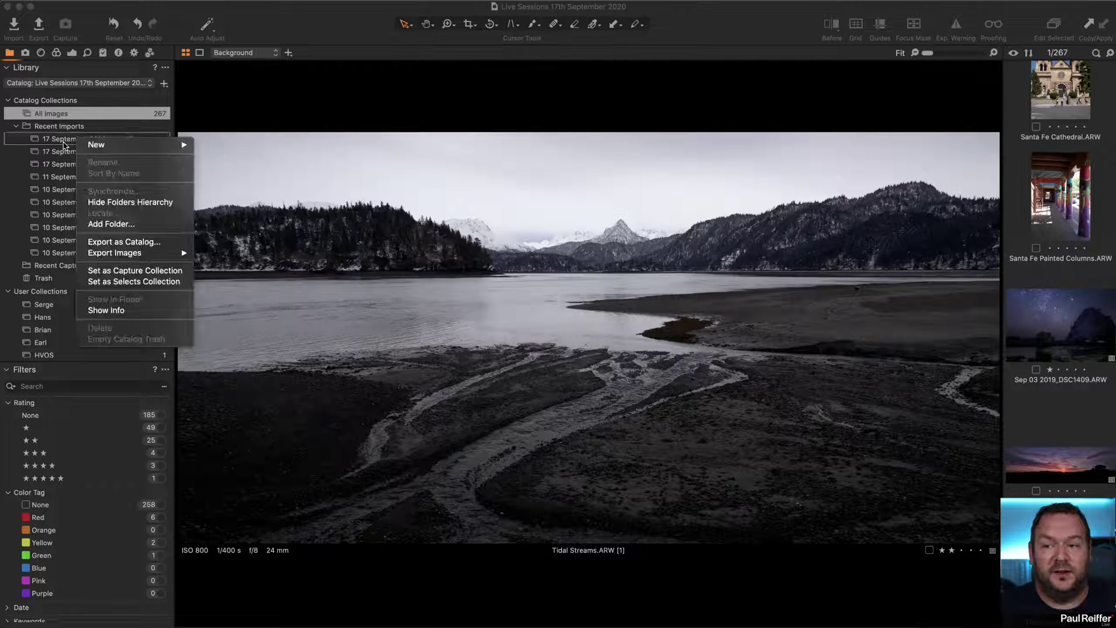
pyautogui.click(84, 116)
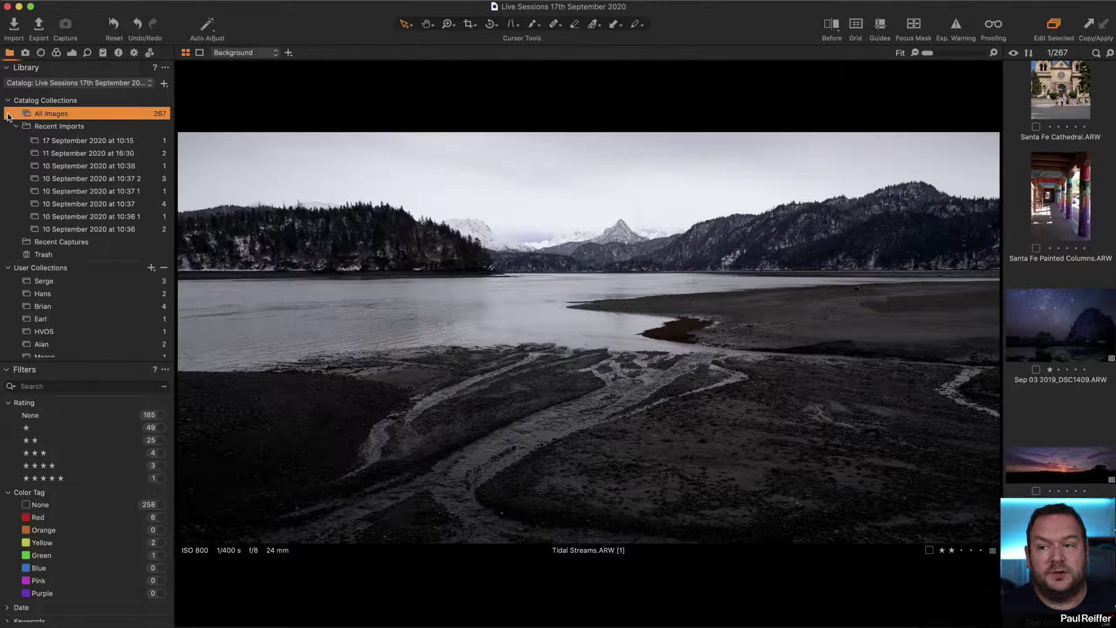
pyautogui.click(7, 100)
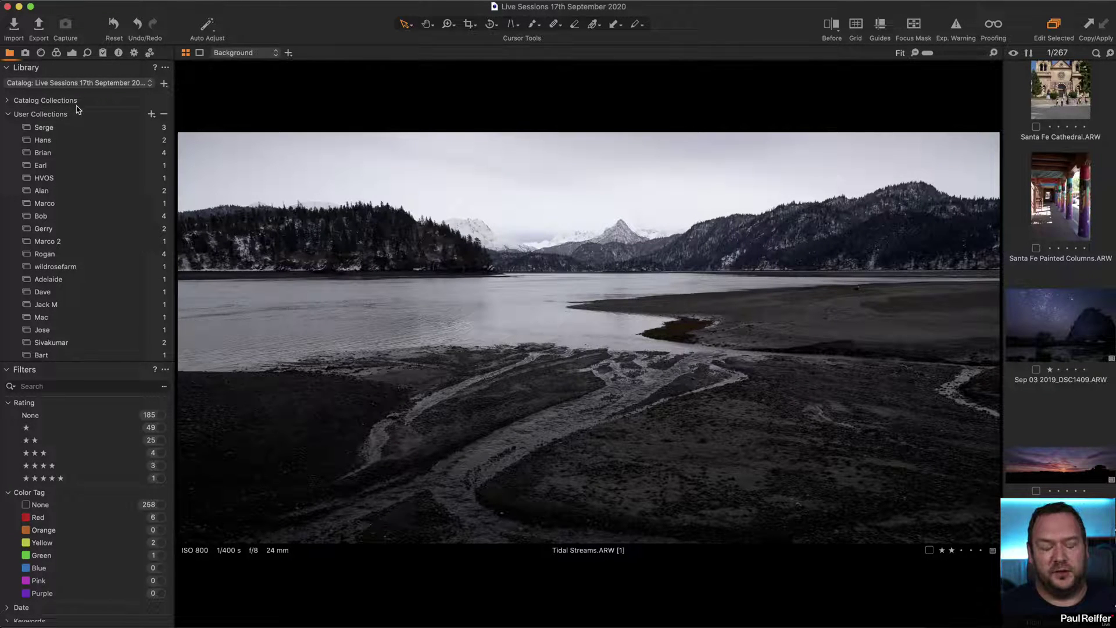
pyautogui.click(8, 101)
pyautogui.click(16, 126)
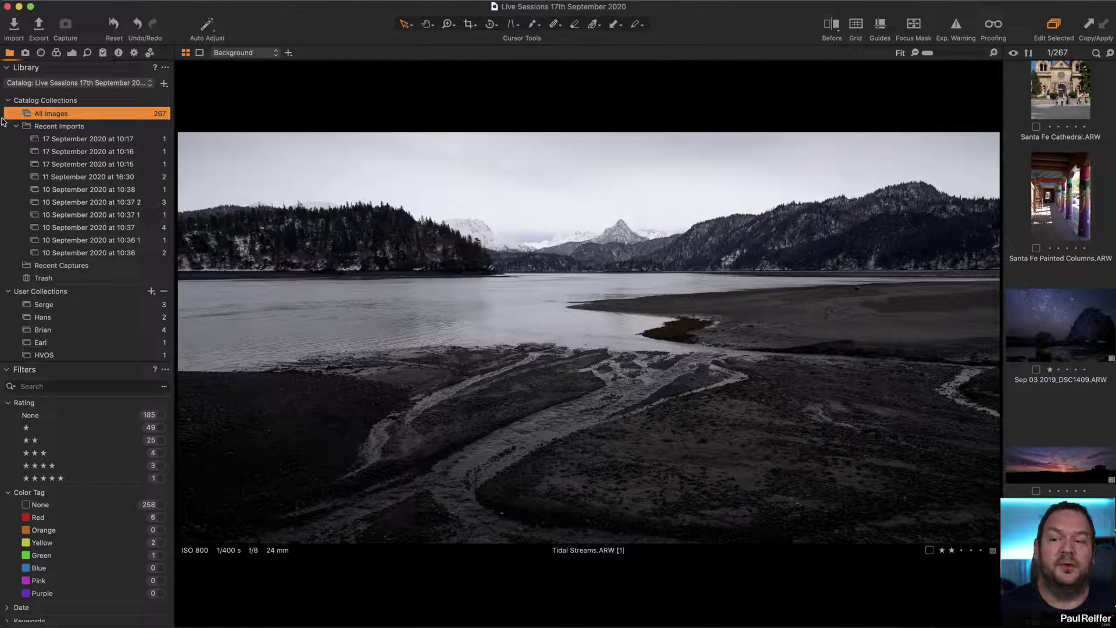
pyautogui.click(16, 126)
pyautogui.click(8, 102)
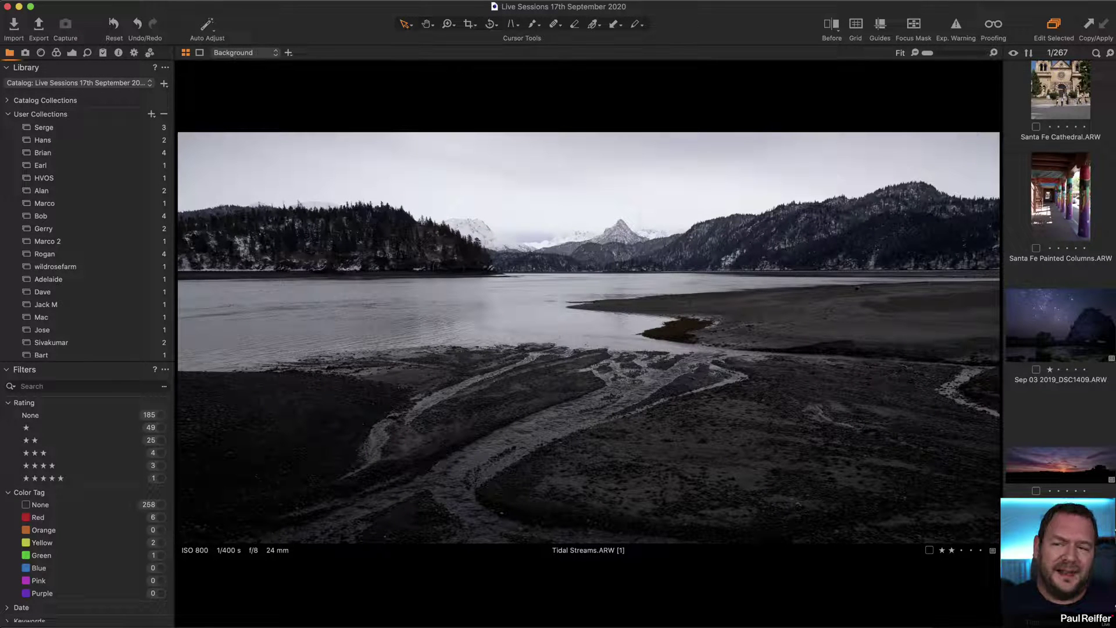
# Open the preferences and examine the Appearance settings and the available Preview Image Size options in the Image settings.
pyautogui.click(11, 2)
pyautogui.click(18, 26)
pyautogui.moveTo(396, 72); pyautogui.dragTo(458, 41)
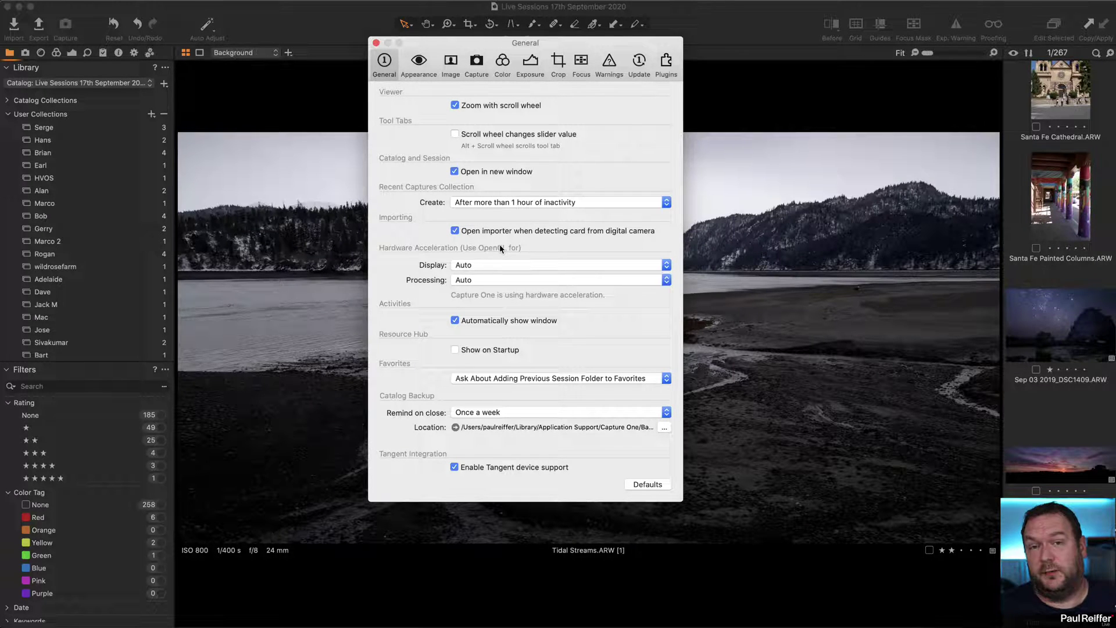
pyautogui.click(424, 71)
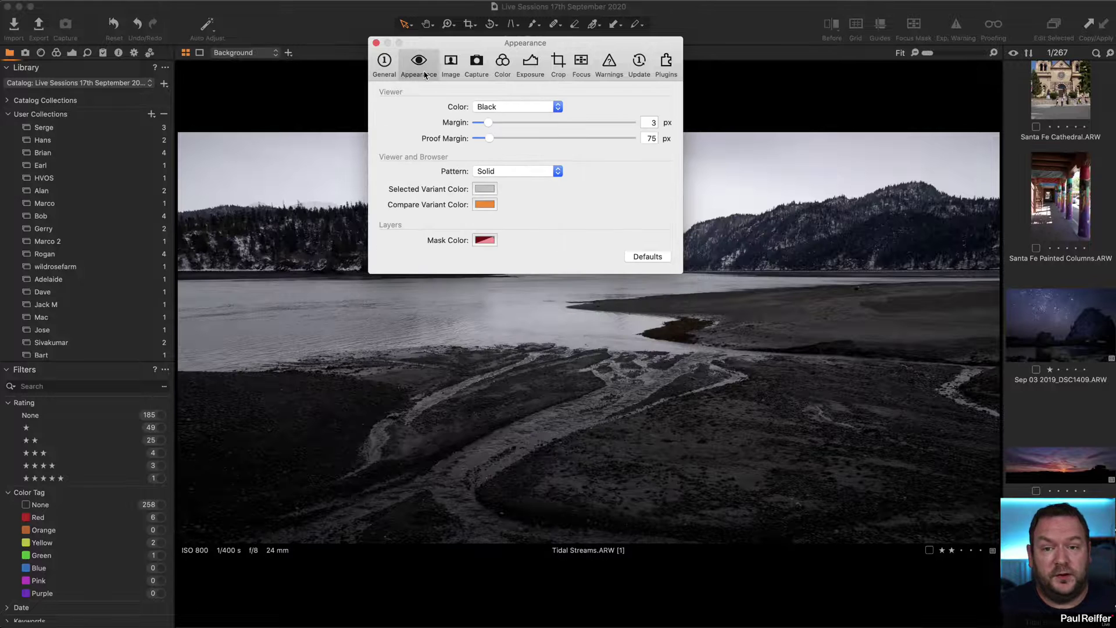
pyautogui.click(452, 64)
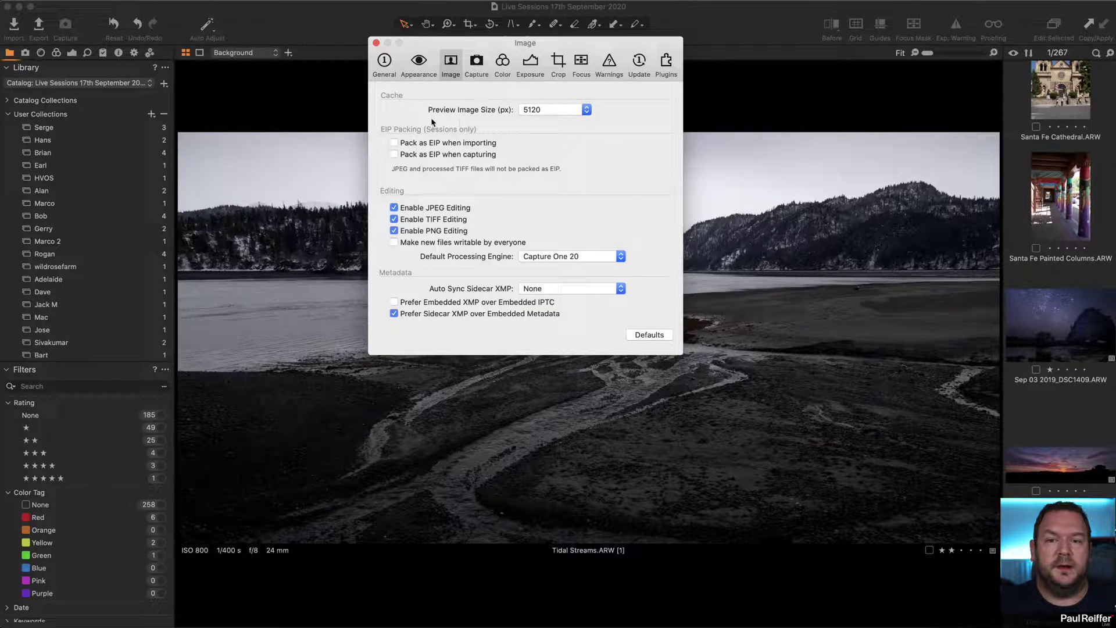
pyautogui.click(556, 111)
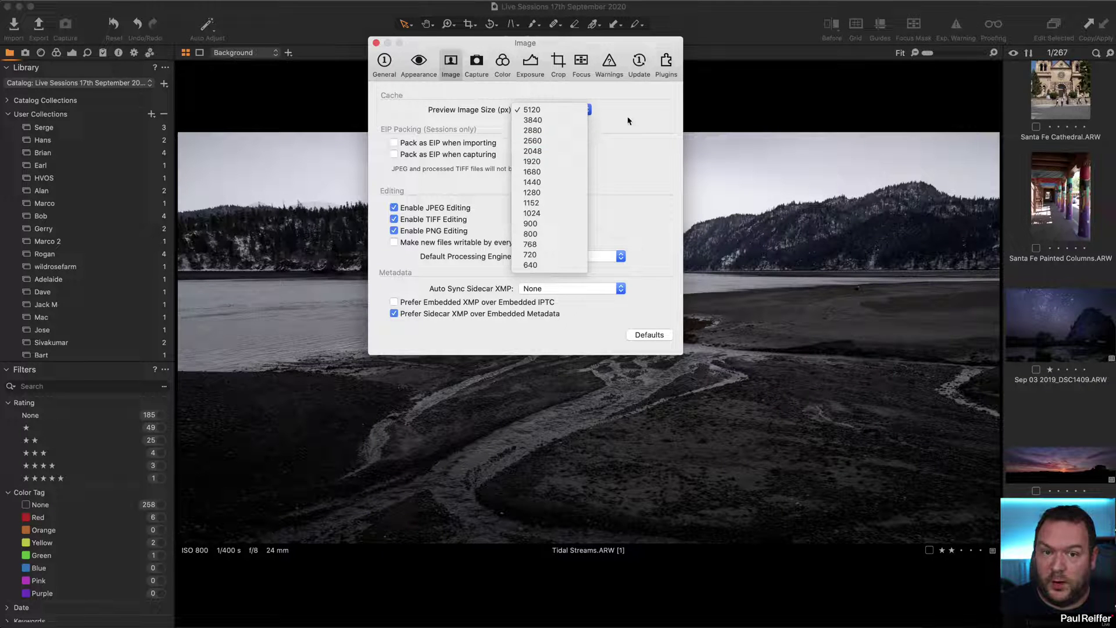
pyautogui.click(602, 104)
# Set hardware acceleration to Never for both Display and Processing in the General preferences.
pyautogui.click(385, 69)
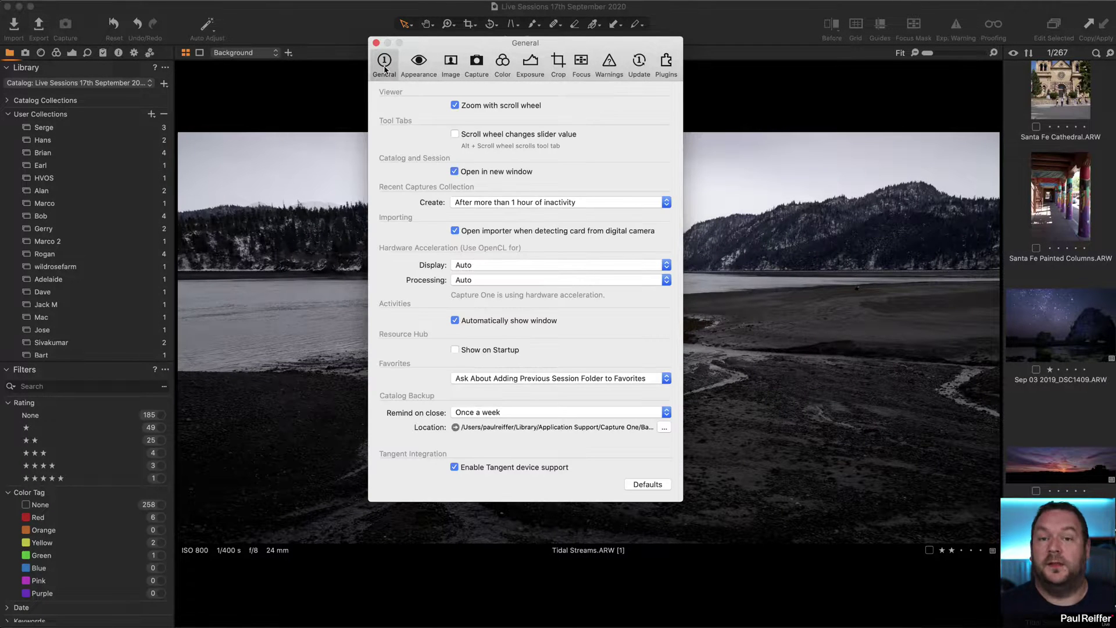
pyautogui.click(487, 265)
pyautogui.click(486, 265)
pyautogui.click(479, 279)
pyautogui.click(480, 279)
pyautogui.click(487, 280)
pyautogui.click(491, 269)
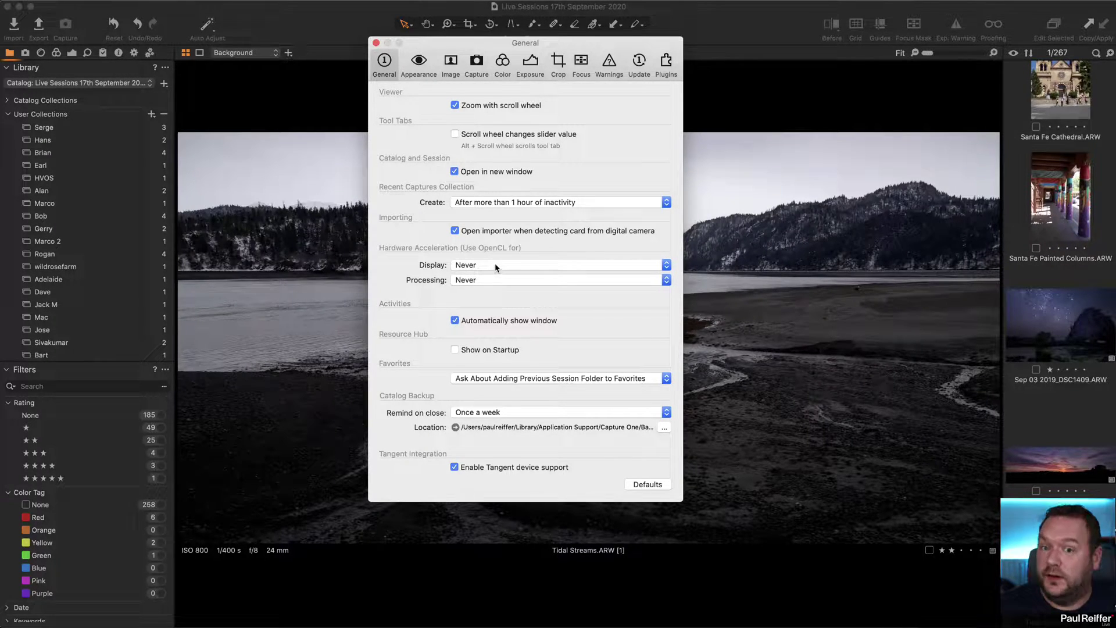
# Set hardware acceleration to Auto for both Display and Processing.
pyautogui.click(495, 265)
pyautogui.click(488, 278)
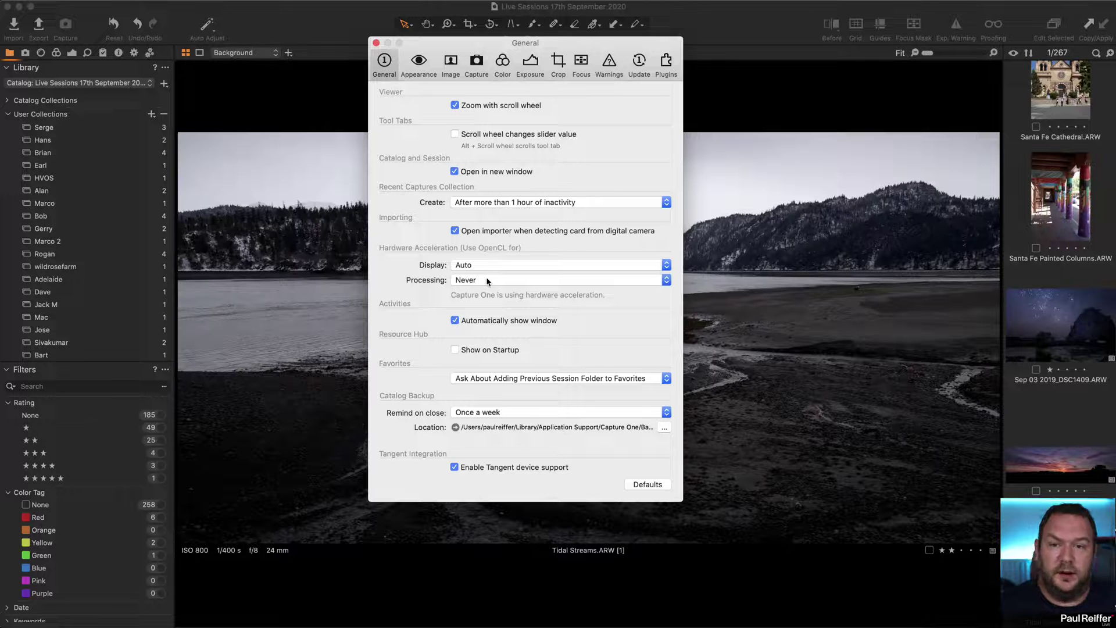
pyautogui.click(487, 280)
pyautogui.click(475, 293)
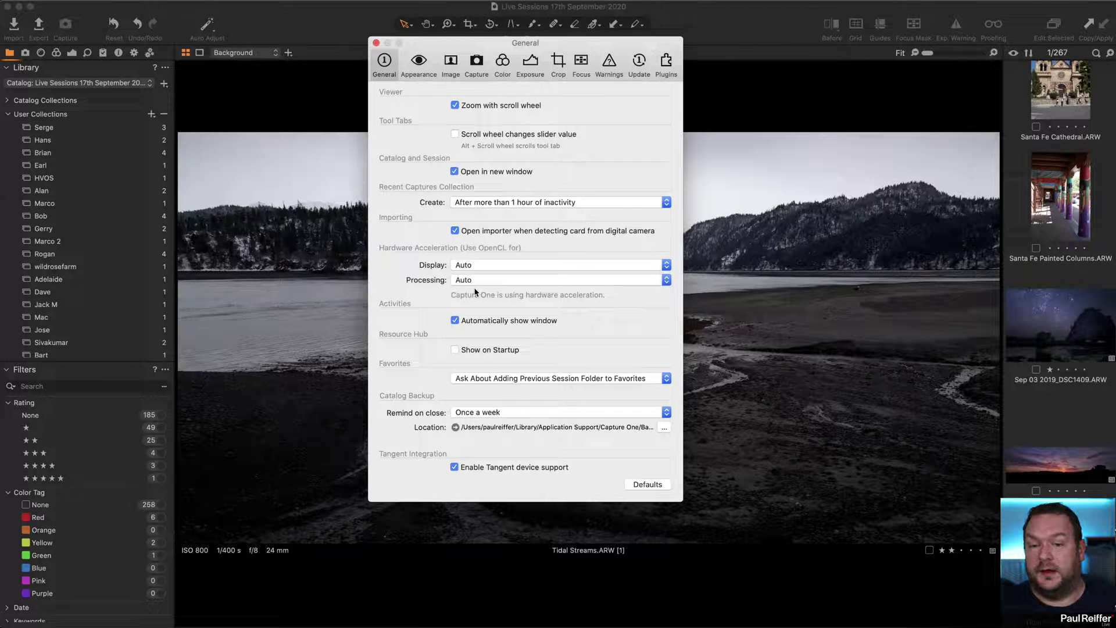
# Set hardware acceleration for Processing to Never and close the preferences.
pyautogui.click(475, 280)
pyautogui.click(475, 268)
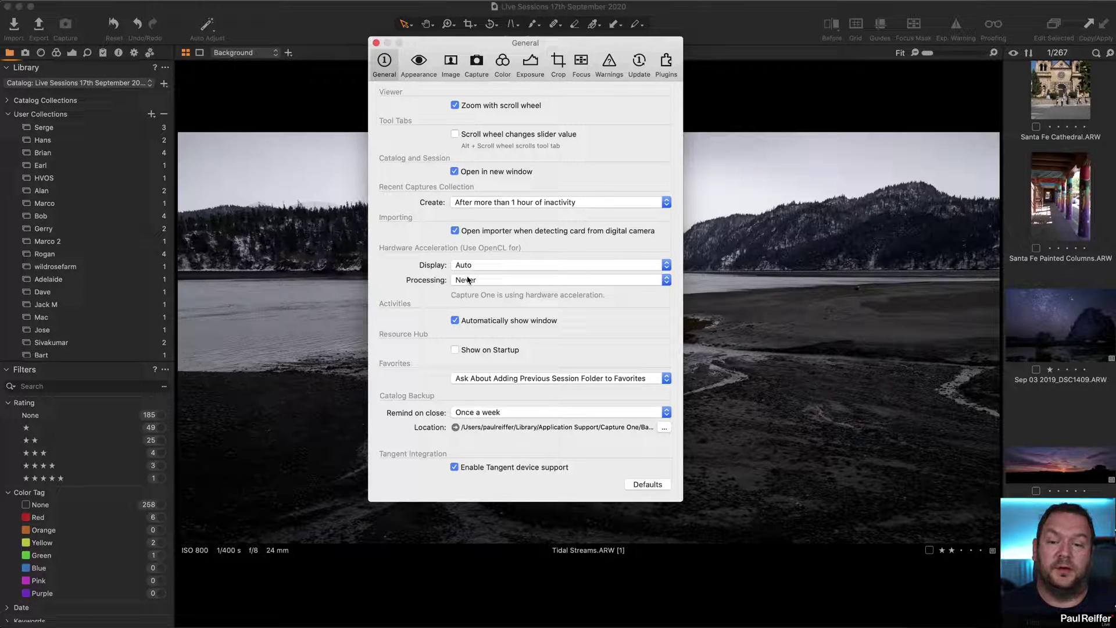
pyautogui.click(523, 280)
pyautogui.click(512, 269)
pyautogui.click(376, 43)
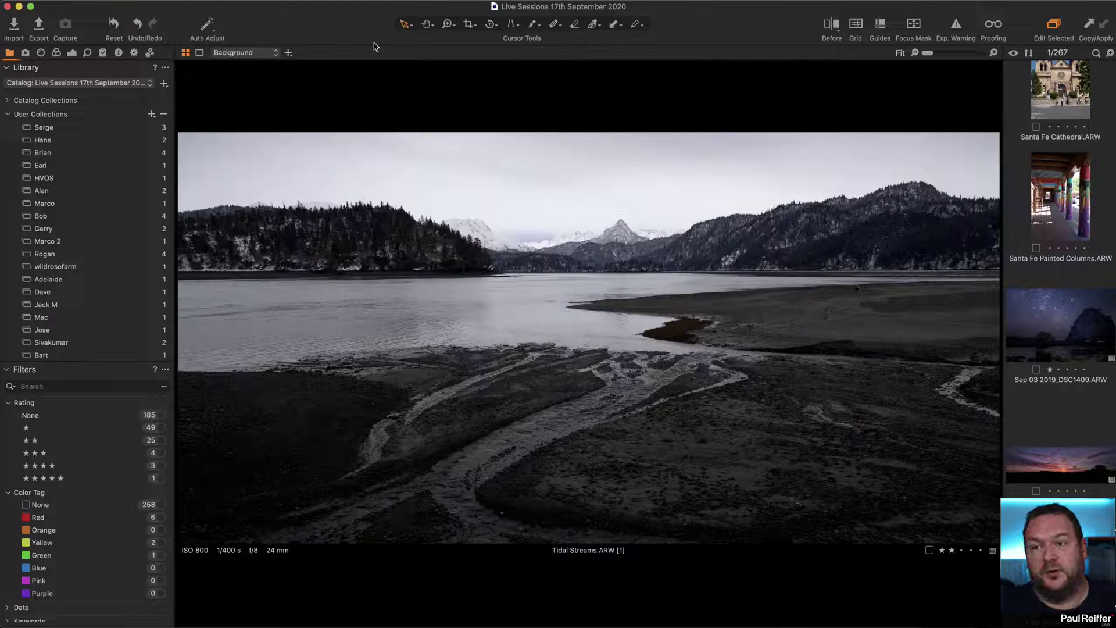
# Open the first user collection and compare its colour variant with the first black-and-white variant of the city buildings.
pyautogui.click(7, 100)
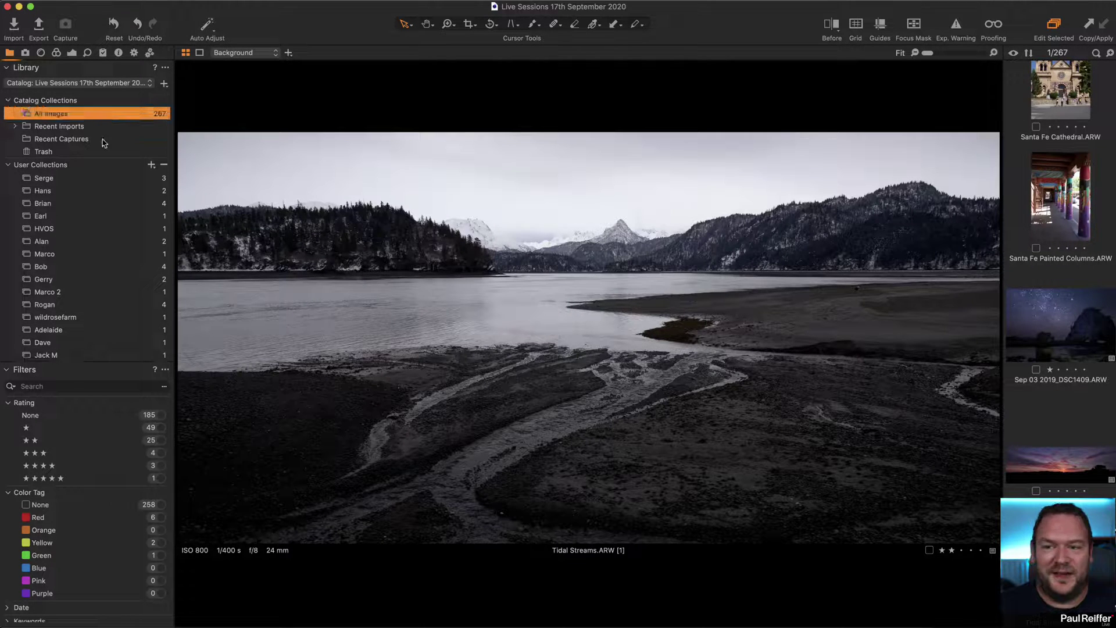
pyautogui.click(7, 100)
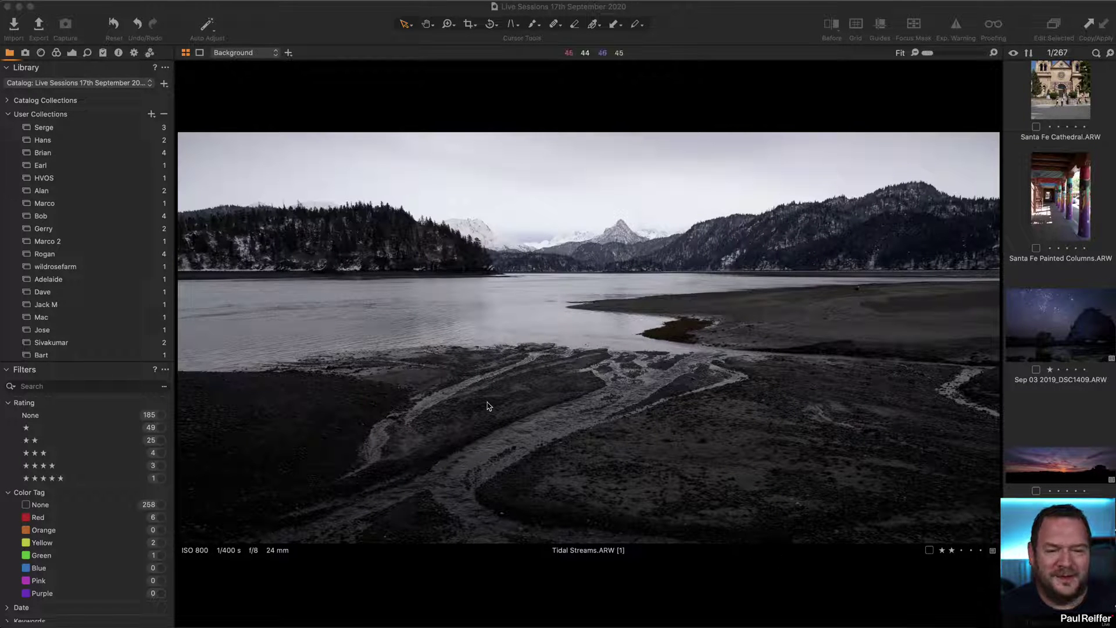
pyautogui.click(69, 132)
pyautogui.click(70, 132)
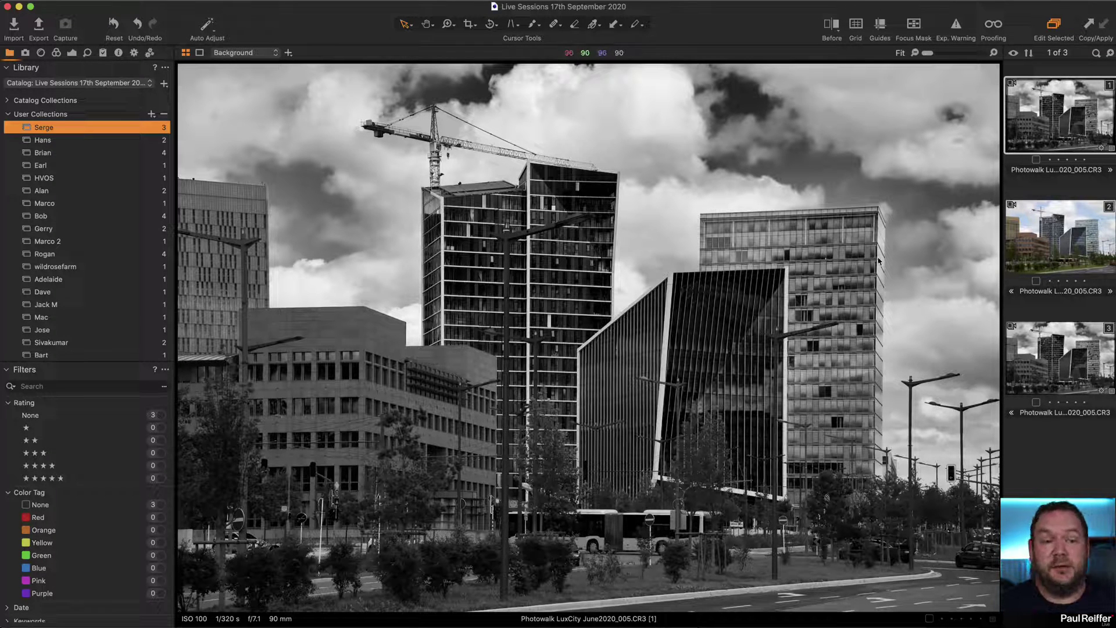
pyautogui.click(1077, 251)
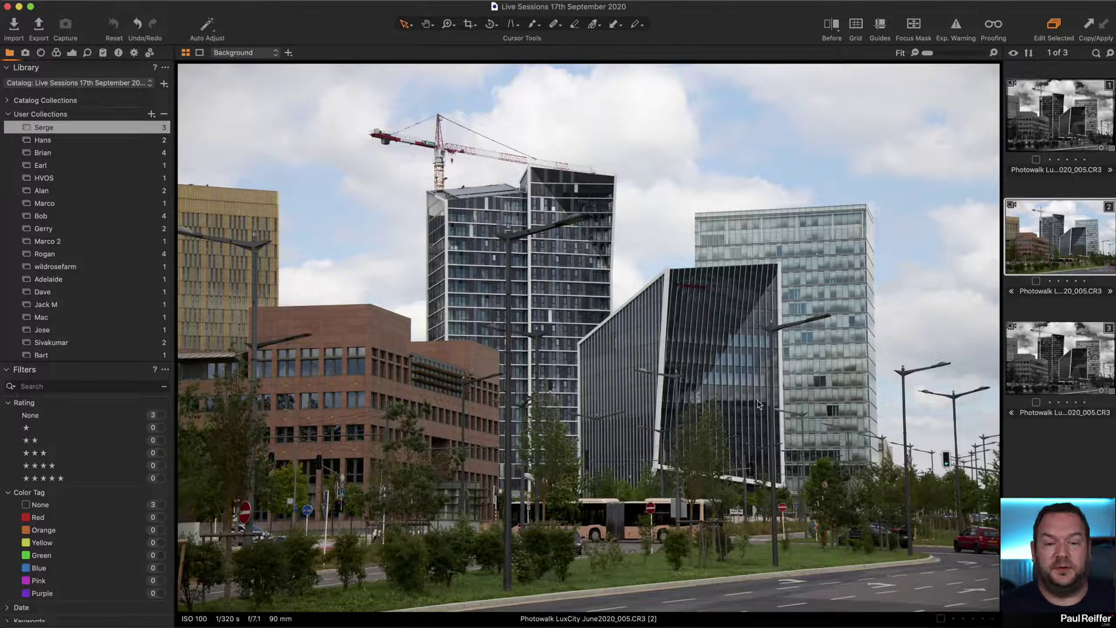
pyautogui.click(1056, 133)
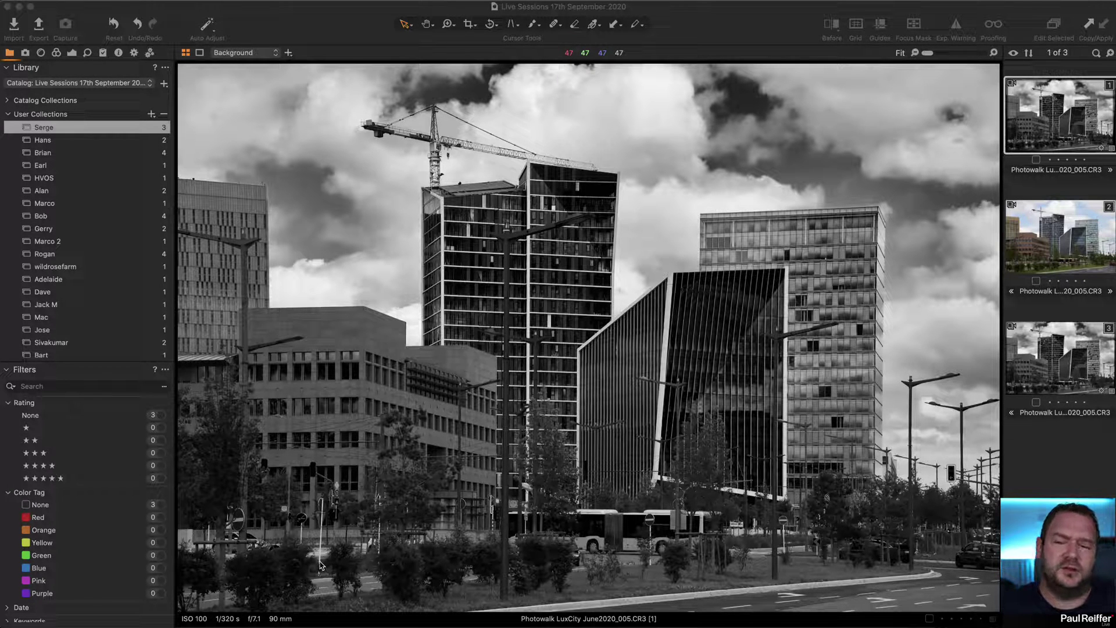
# Check the black-and-white variant's metadata and bring up the lens correction tools.
pyautogui.click(40, 55)
pyautogui.click(40, 53)
pyautogui.click(118, 52)
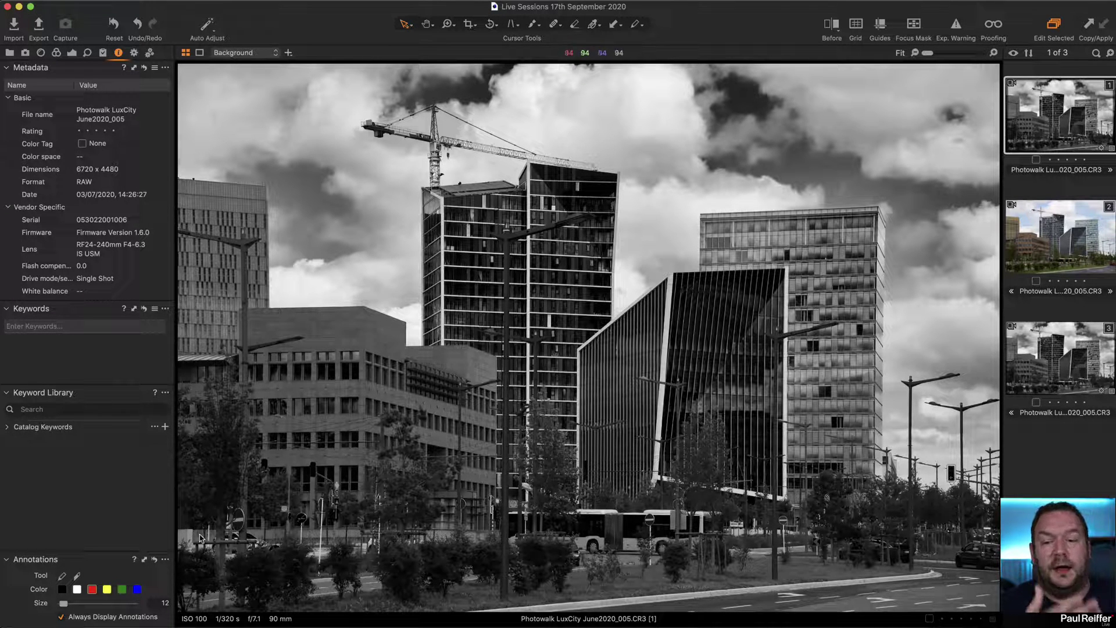
pyautogui.click(41, 53)
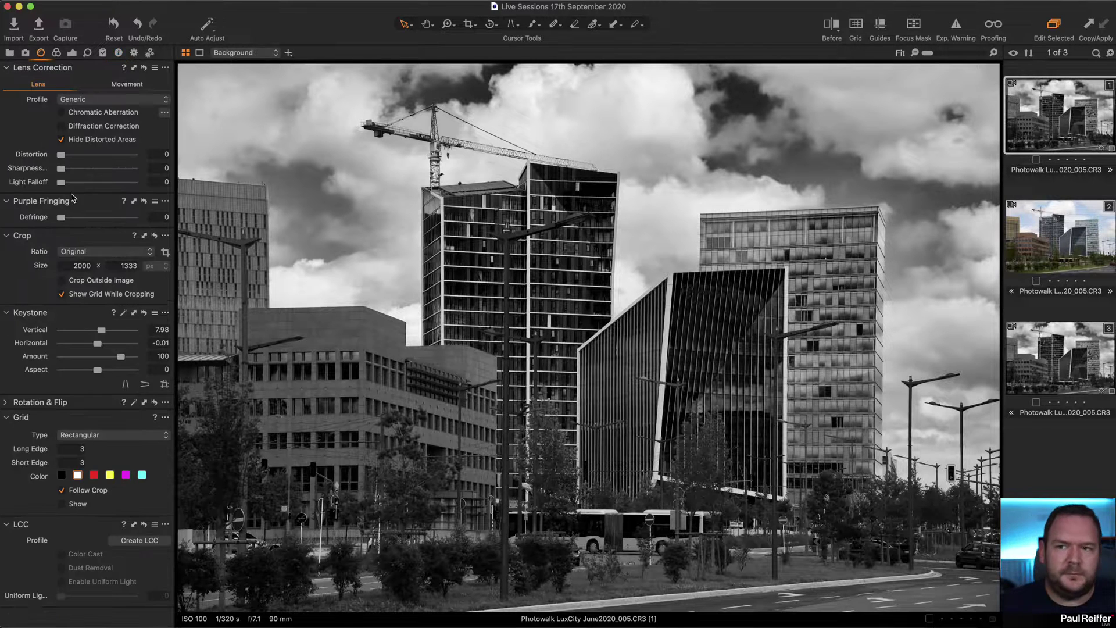
# Select the colour variant and overlay a rectangular grid with 6 divisions on the long edge and 4 on the short edge.
pyautogui.click(1058, 230)
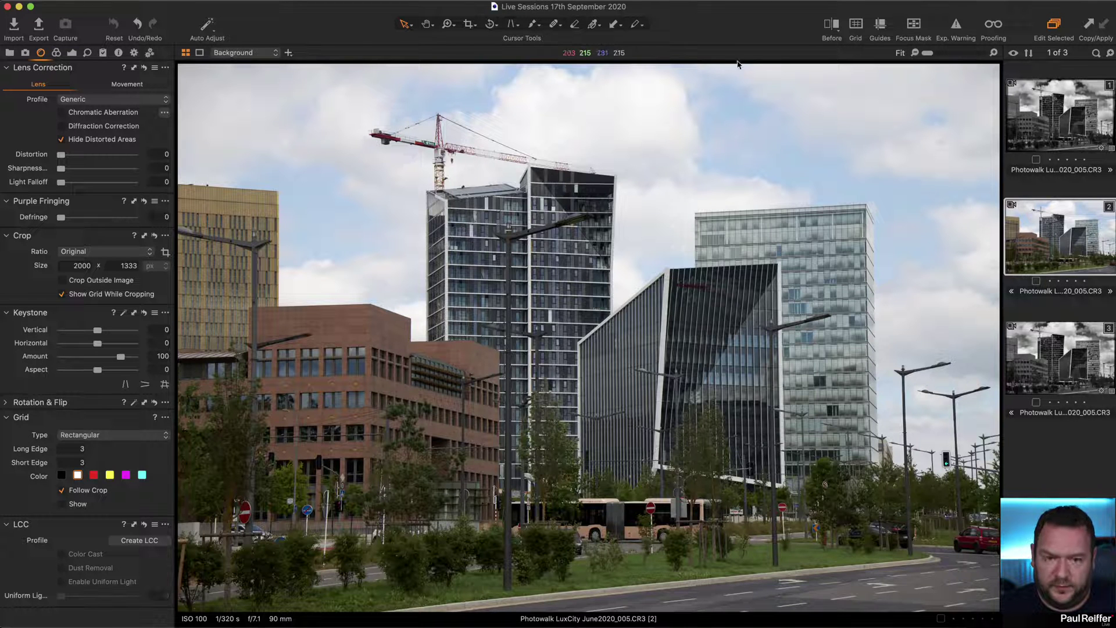
pyautogui.click(857, 26)
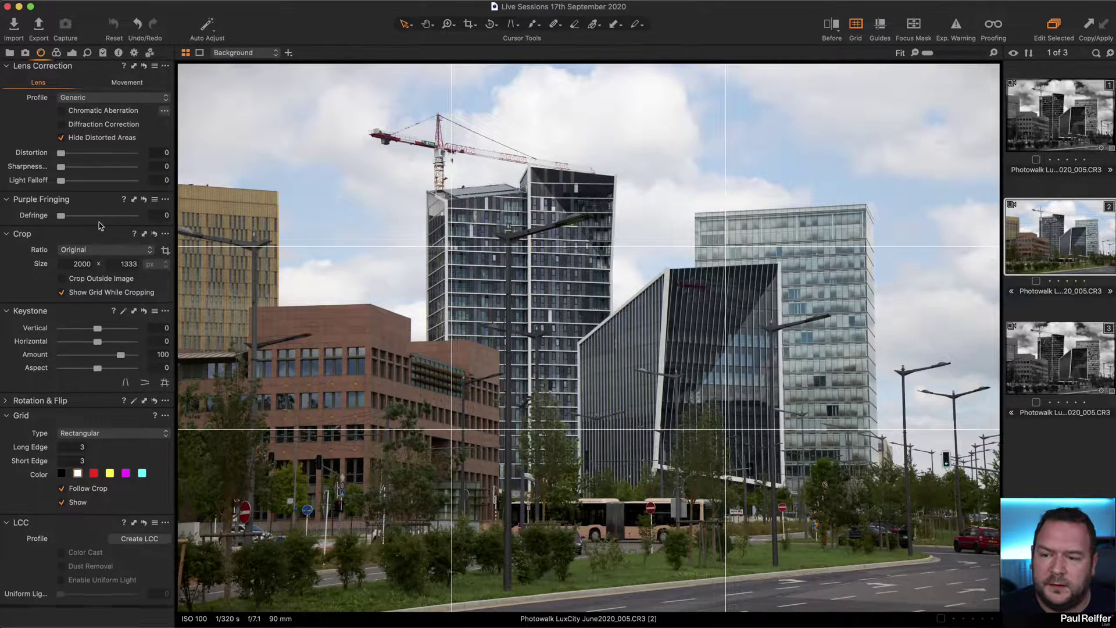
pyautogui.click(75, 448)
pyautogui.write('6')
pyautogui.press('Tab')
pyautogui.write('4')
pyautogui.press('Return')
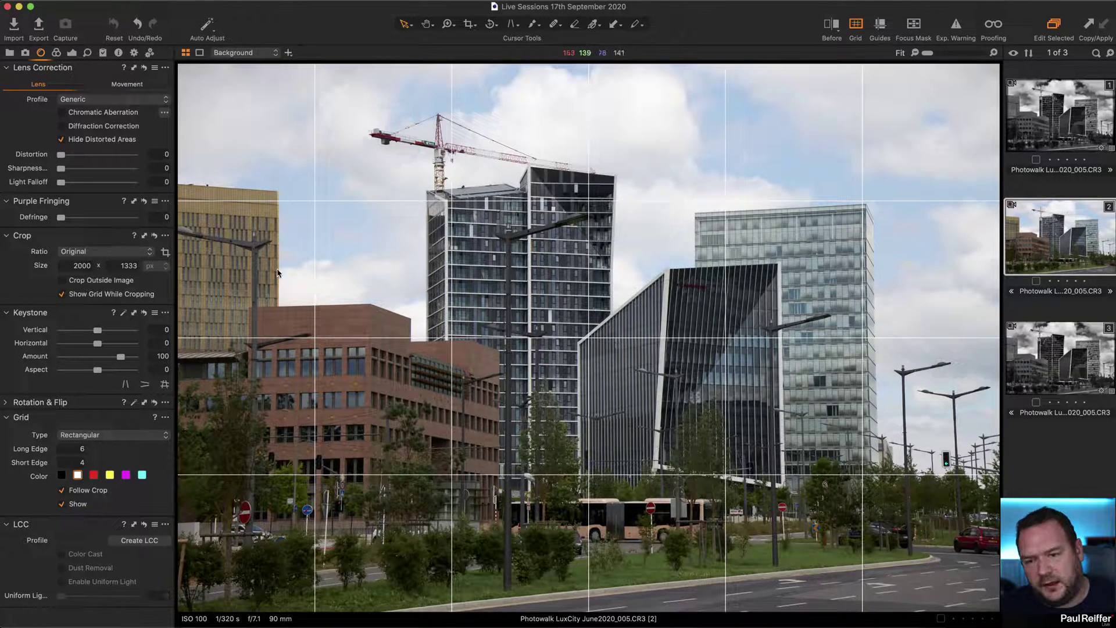
# Try a lens distortion correction of 100 with the Generic profile and return it to 0.
pyautogui.moveTo(61, 155); pyautogui.dragTo(121, 160)
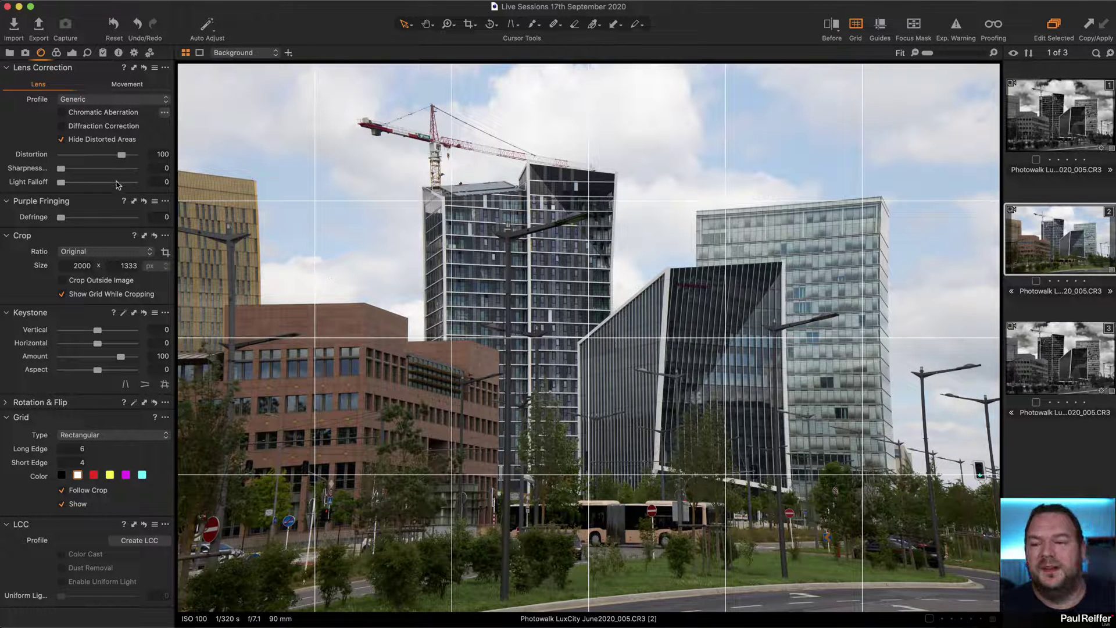
pyautogui.moveTo(123, 159); pyautogui.dragTo(47, 159)
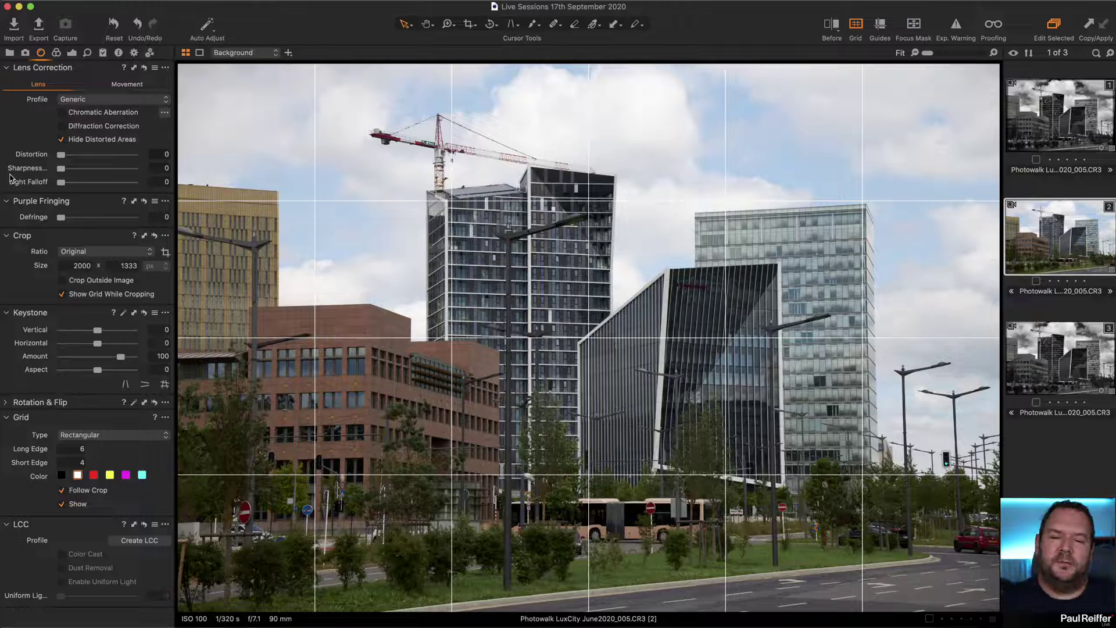
pyautogui.moveTo(61, 156)
pyautogui.mouseDown()
pyautogui.moveTo(149, 161)
pyautogui.moveTo(58, 157)
pyautogui.mouseUp()
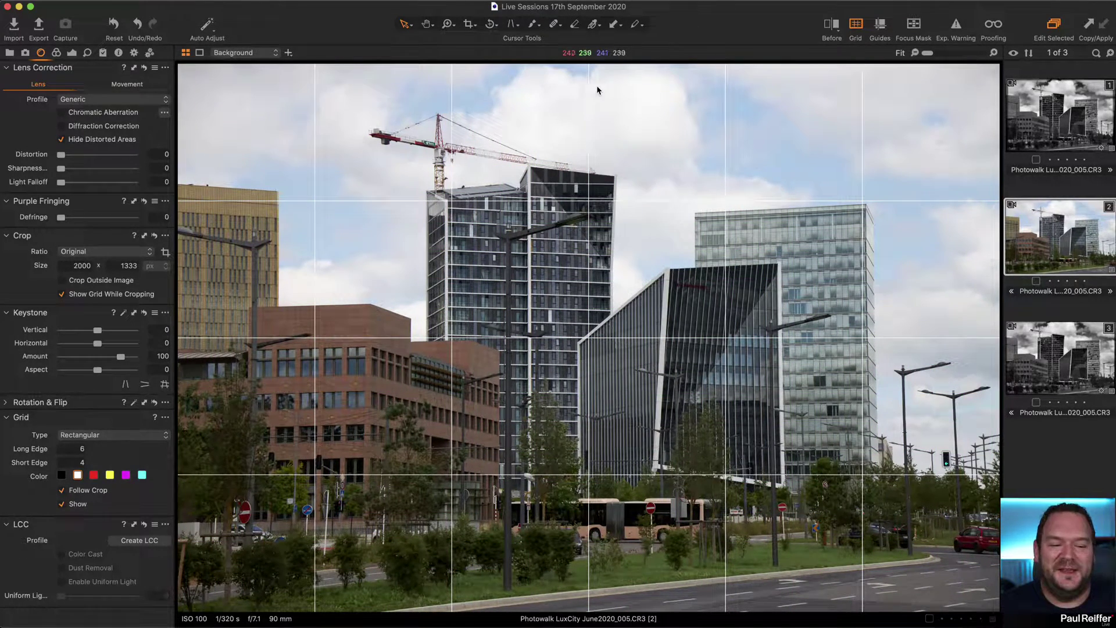
# Apply the Generic pincushion distortion profile to the colour variant, try a distortion correction of 120, and settle on 4.
pyautogui.click(150, 103)
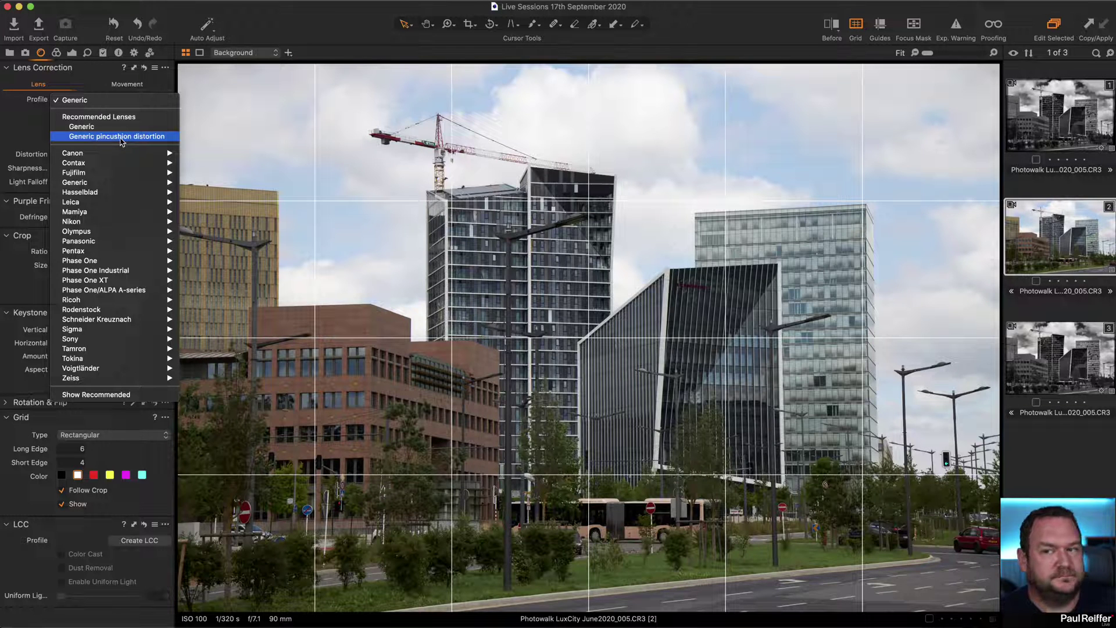
pyautogui.moveTo(143, 184)
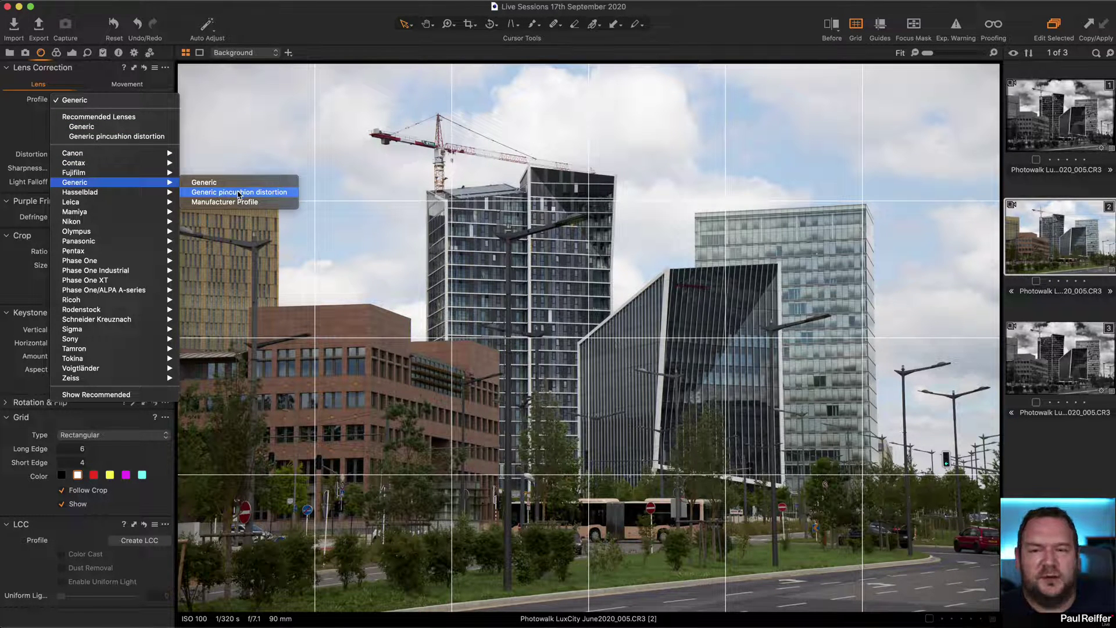
pyautogui.click(238, 193)
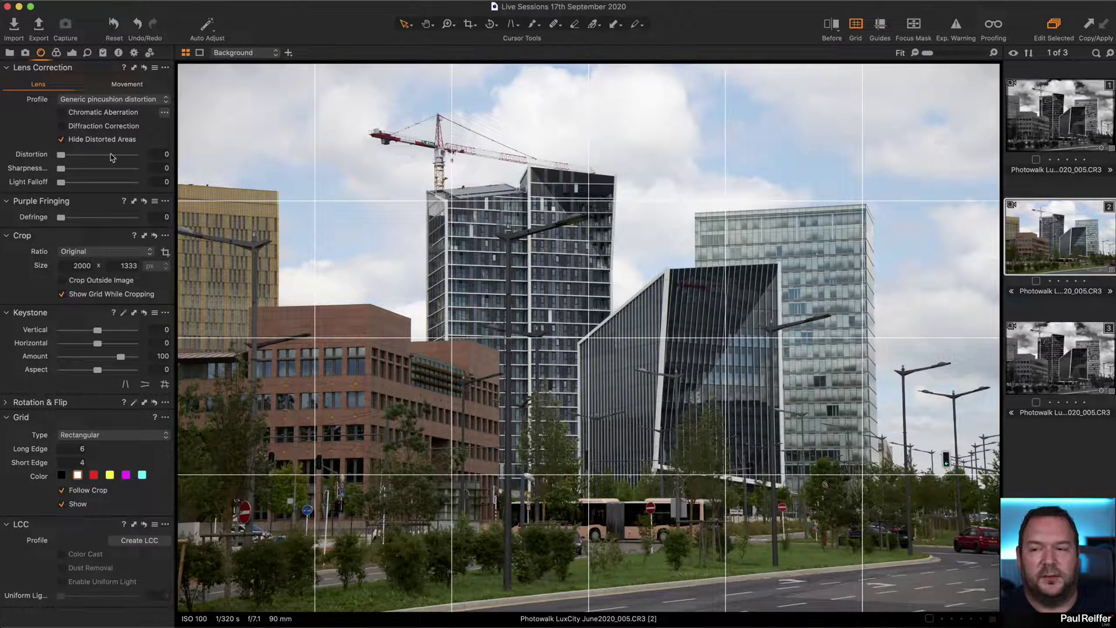
pyautogui.moveTo(62, 156); pyautogui.dragTo(159, 166)
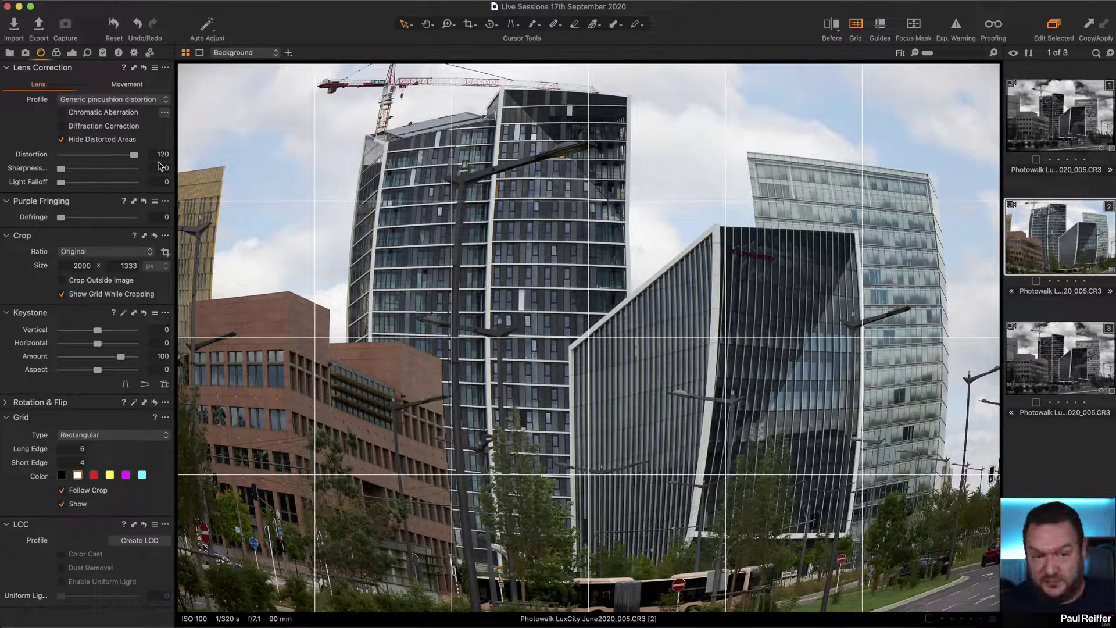
pyautogui.moveTo(133, 154); pyautogui.dragTo(64, 162)
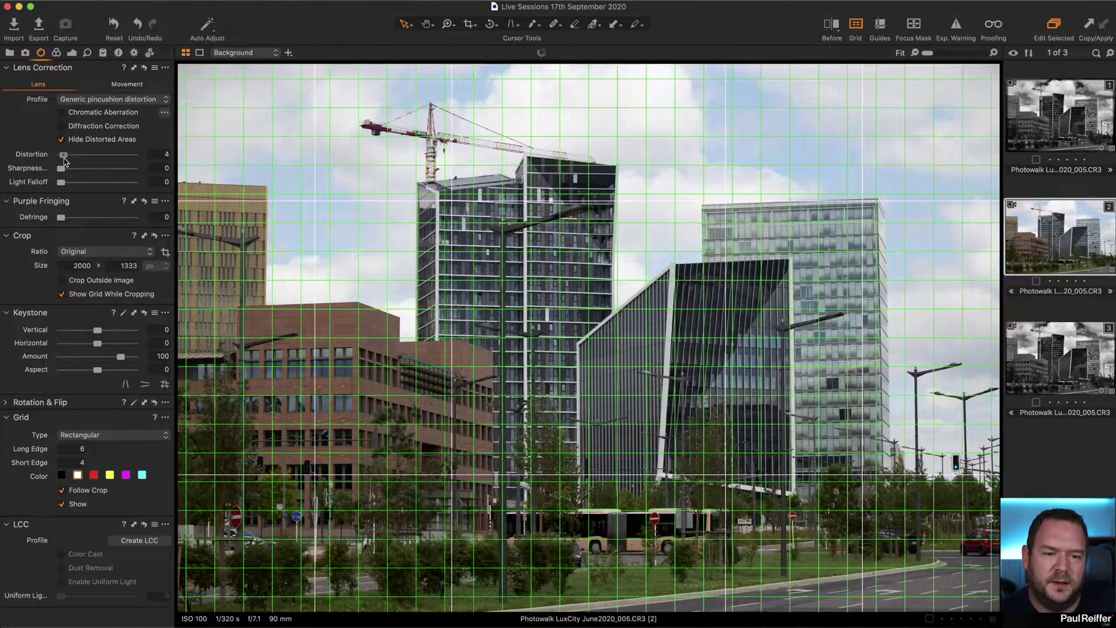
pyautogui.moveTo(64, 161); pyautogui.dragTo(64, 161)
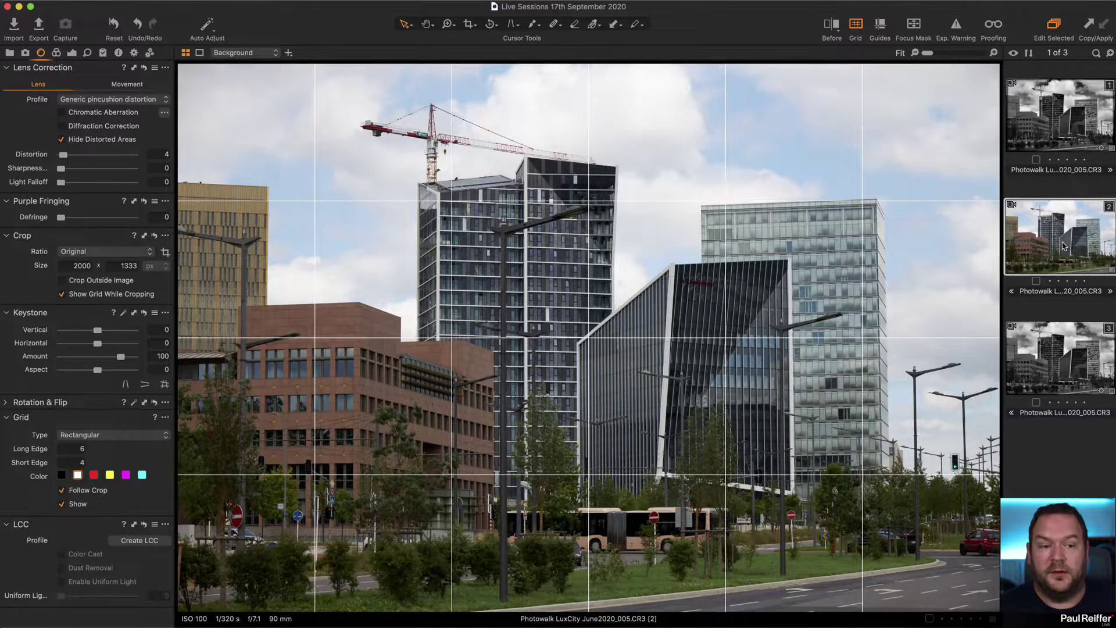
# Compare the first and third black-and-white variants, then test the third's distortion correction at 6 and set it to 5.
pyautogui.click(1078, 125)
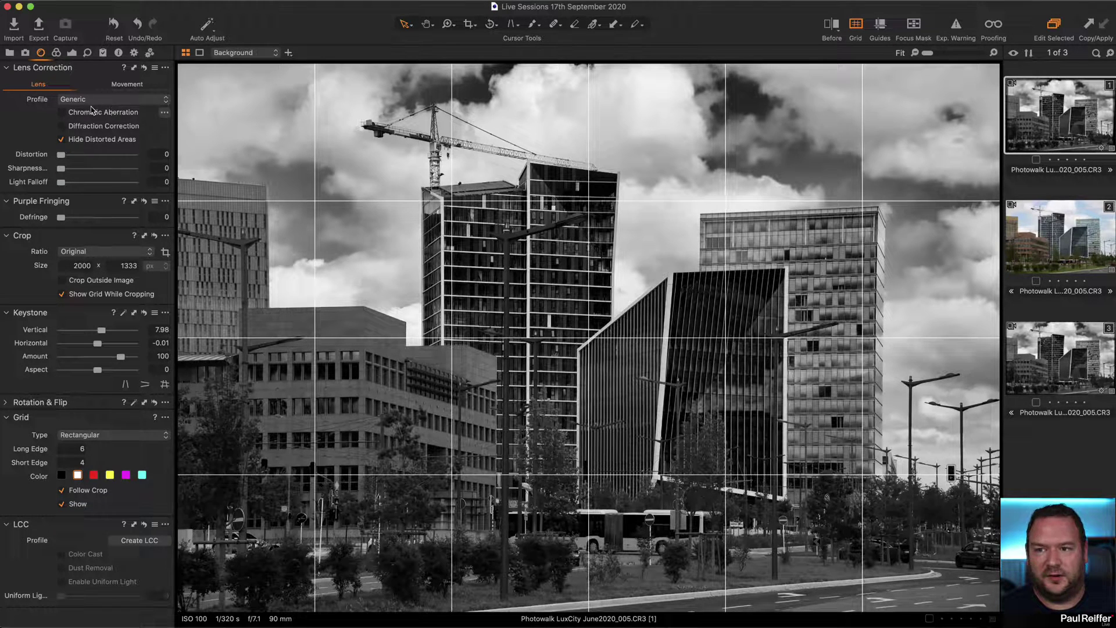
pyautogui.click(1063, 345)
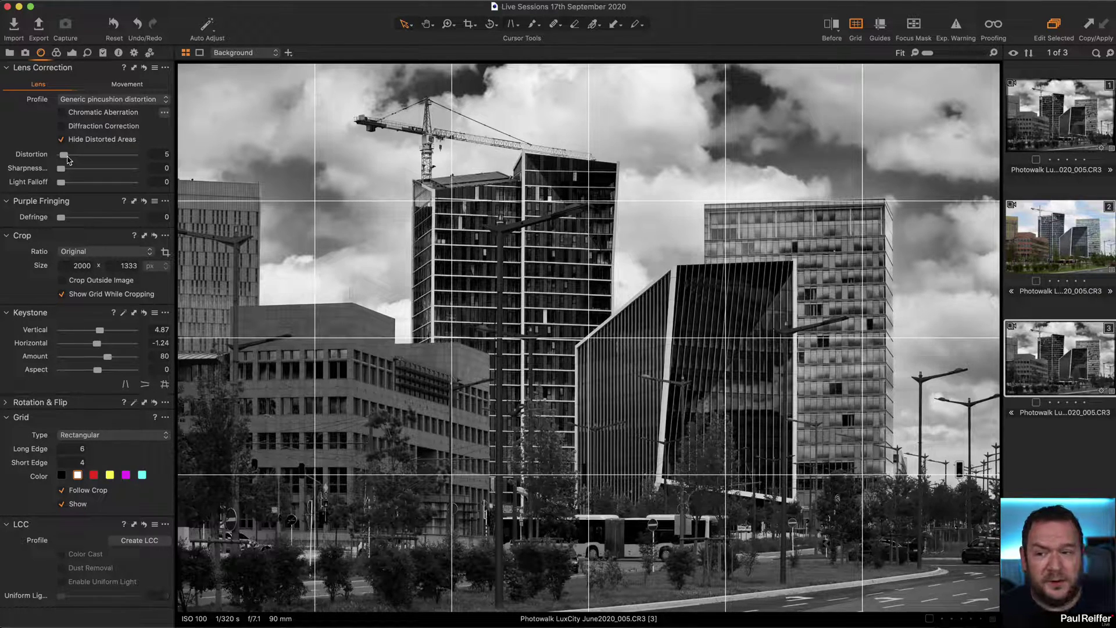
pyautogui.moveTo(66, 157); pyautogui.dragTo(67, 157)
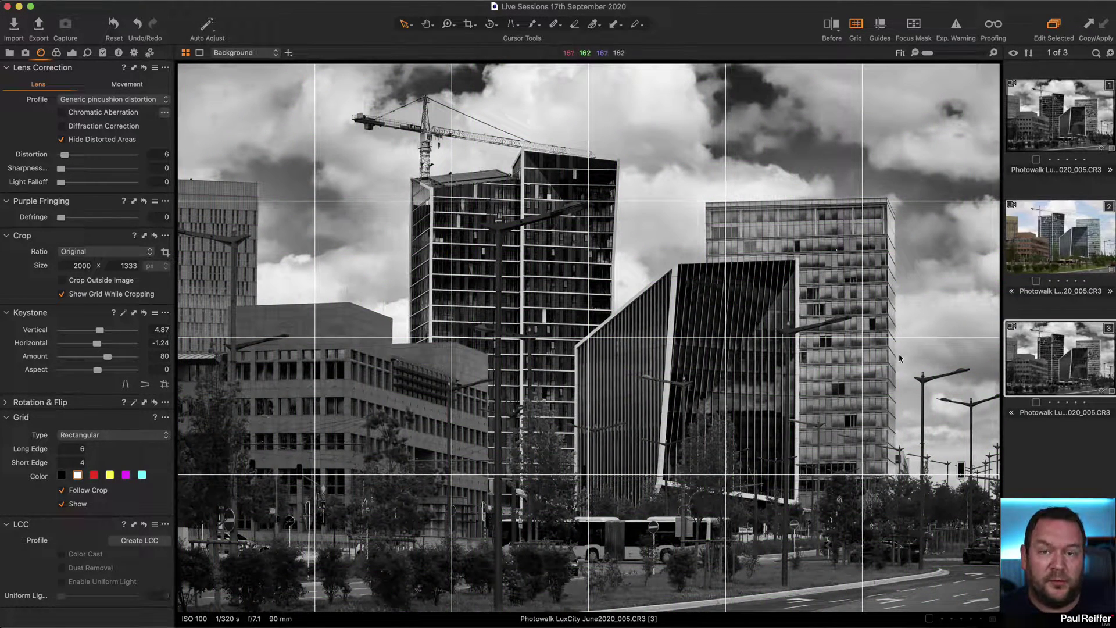
pyautogui.moveTo(66, 156); pyautogui.dragTo(64, 157)
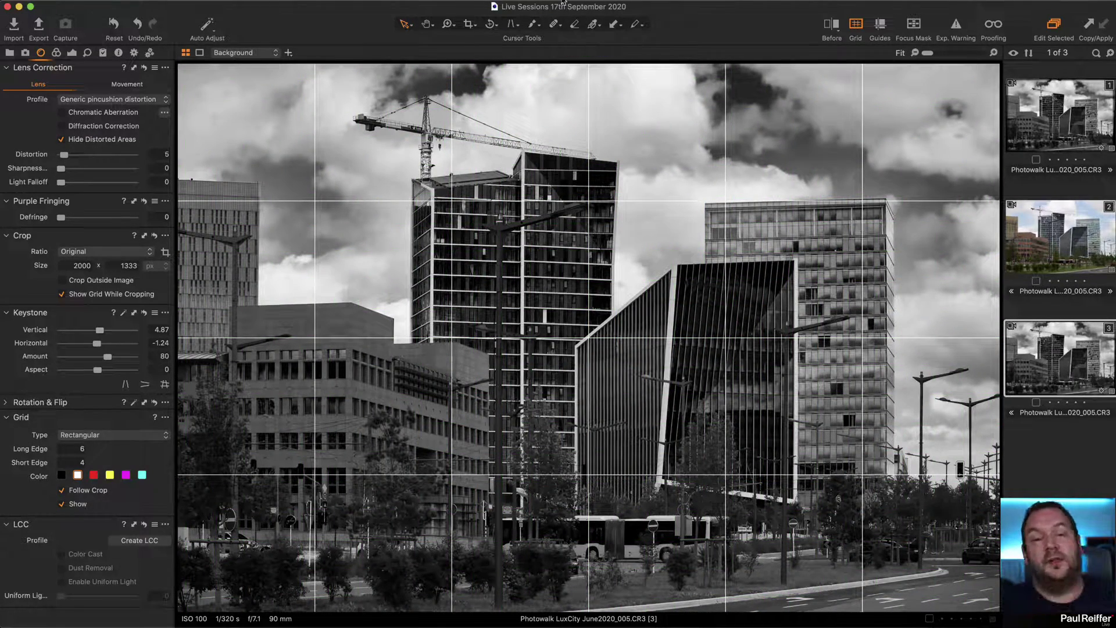
# Set the third variant's keystone amount to 100 and leave the vertical keystone overlay.
pyautogui.click(511, 28)
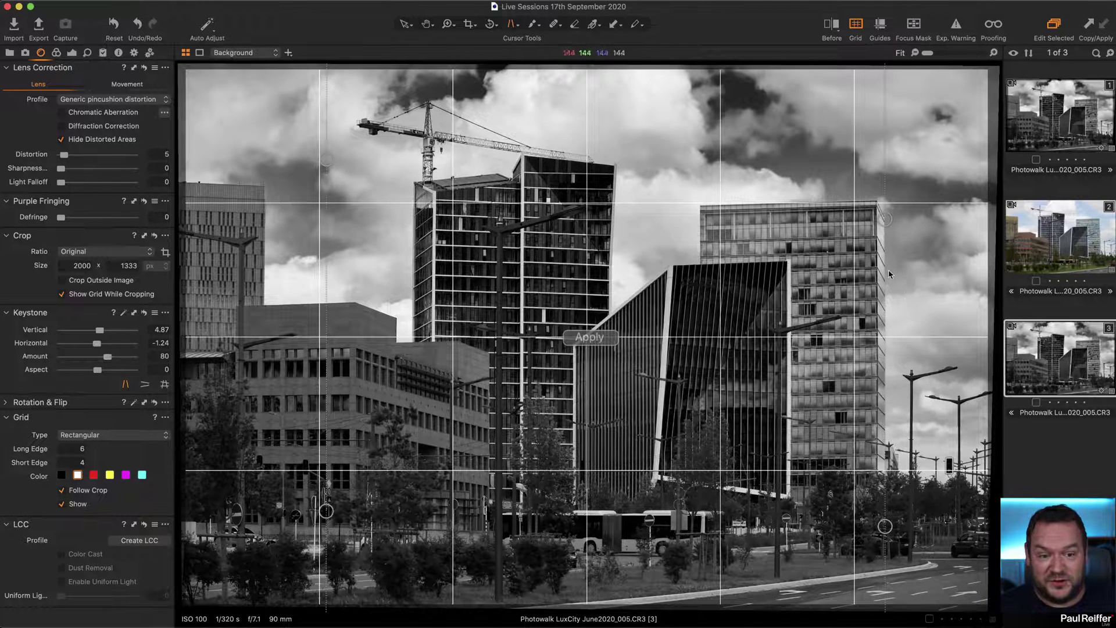
pyautogui.click(166, 356)
pyautogui.write('100')
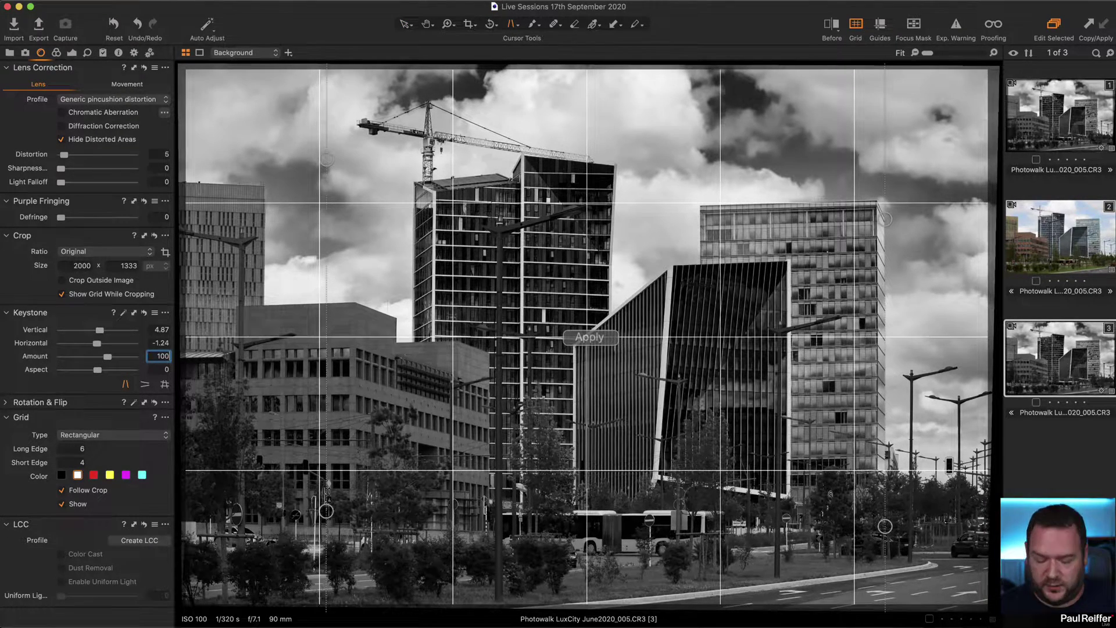
pyautogui.press('Tab')
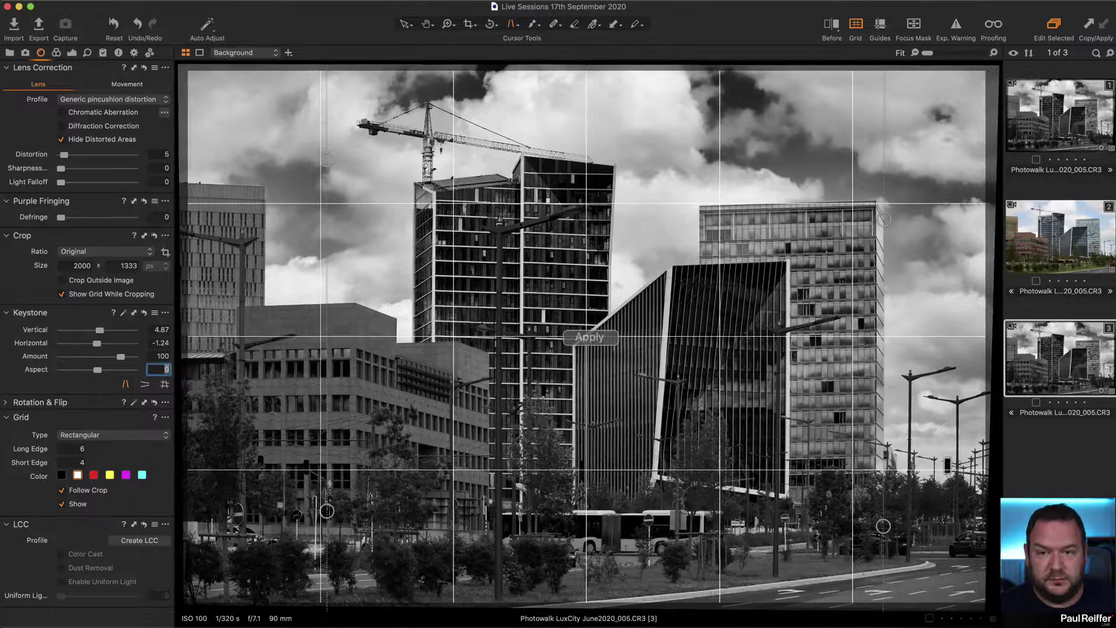
pyautogui.click(404, 25)
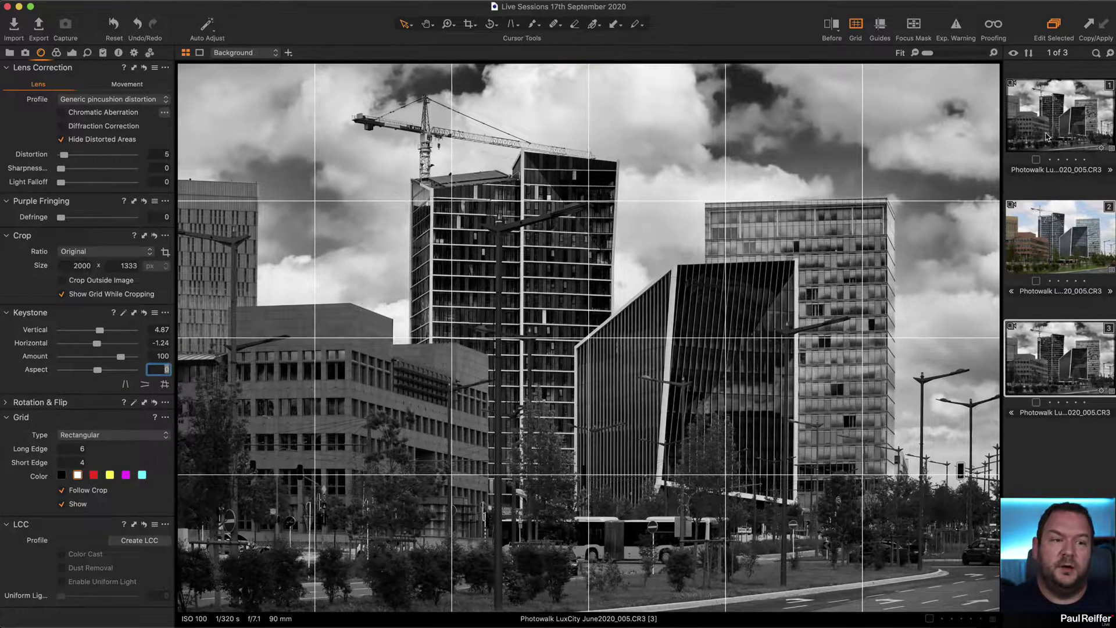
# Check the first black-and-white variant's distortion setting under the Generic profile and compare it with the third variant.
pyautogui.click(1062, 118)
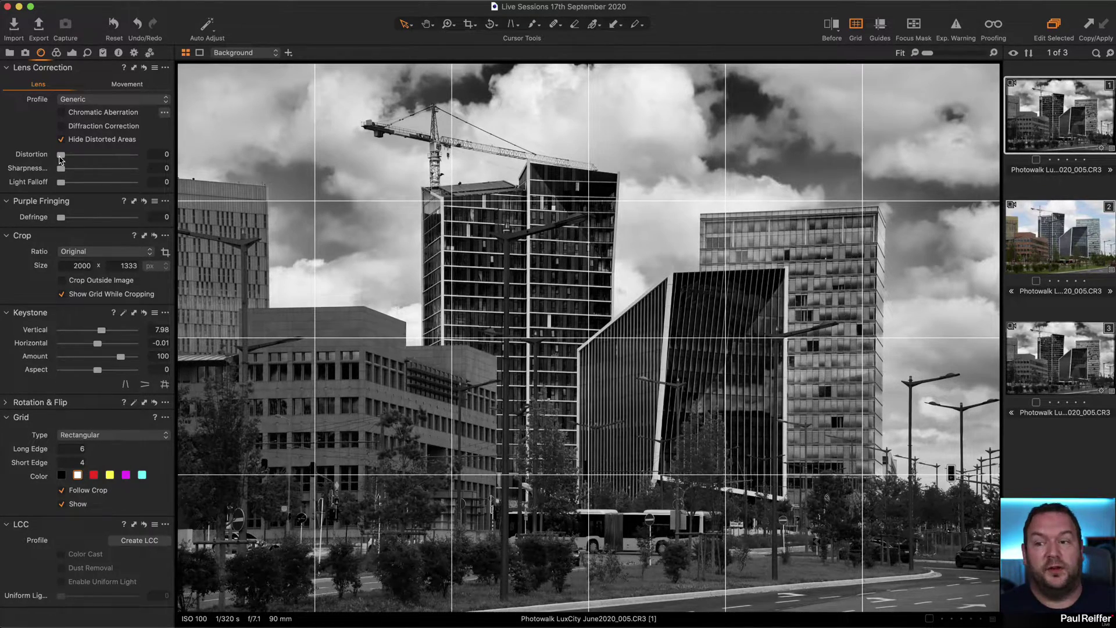
pyautogui.moveTo(60, 155); pyautogui.dragTo(29, 163)
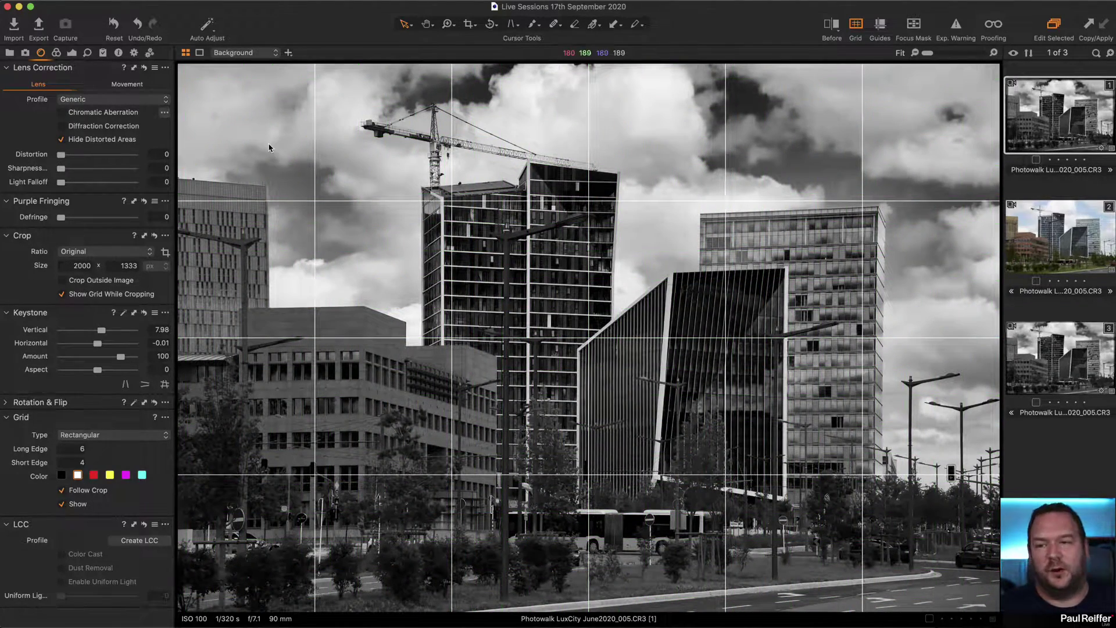
pyautogui.click(1054, 352)
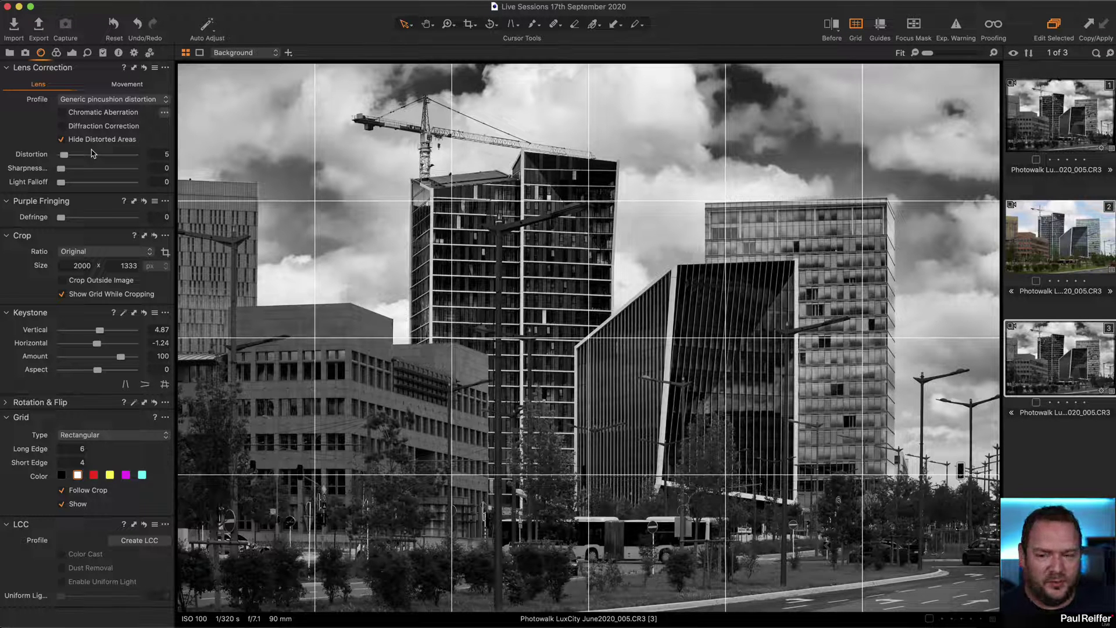
# Compare the third variant with and without its black-and-white conversion, and set the conversion's red sensitivity to 4.
pyautogui.click(56, 53)
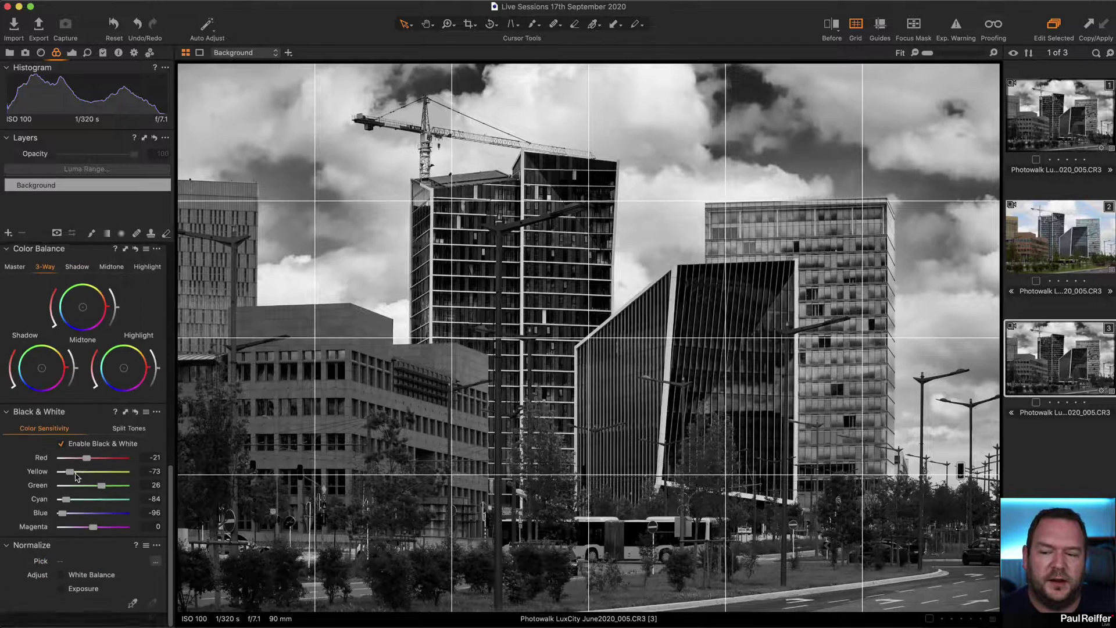
pyautogui.scroll(3, 106, 405)
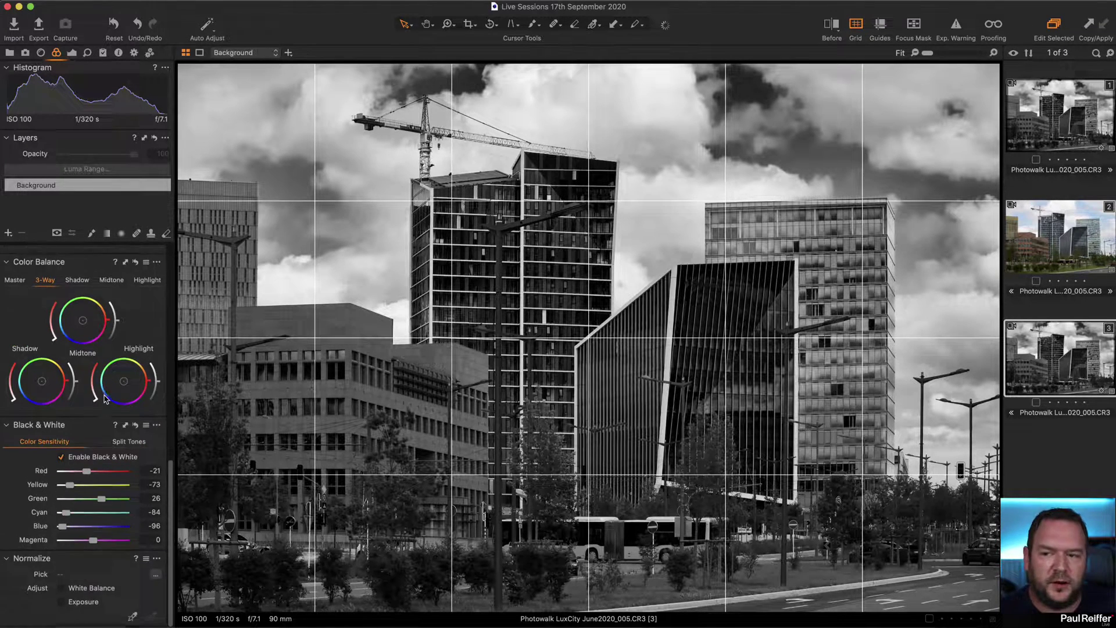
pyautogui.scroll(-5, 52, 427)
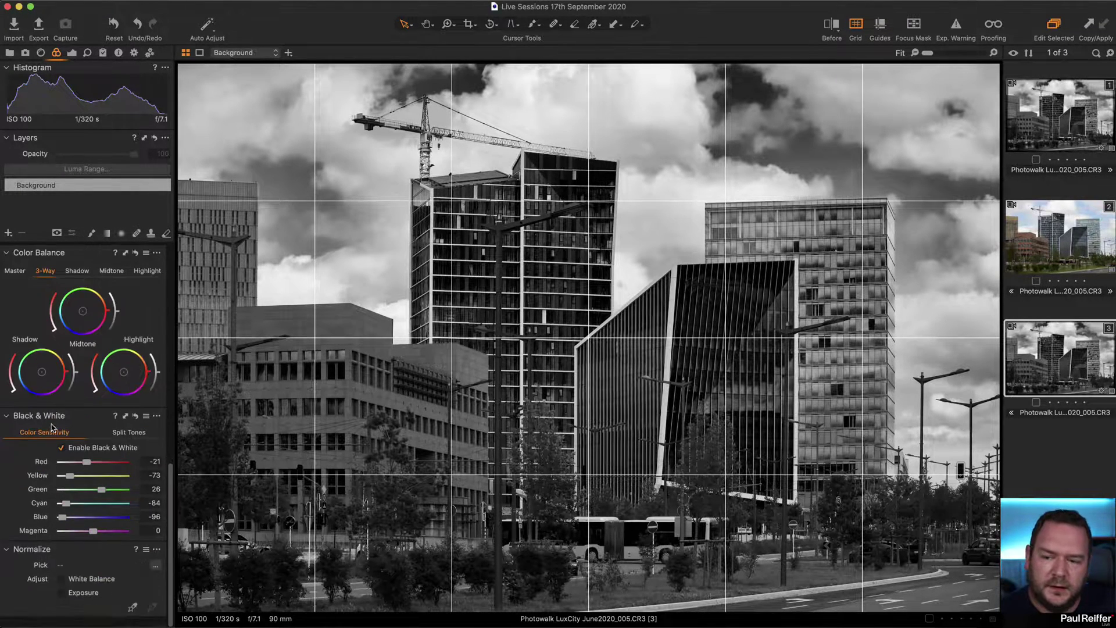
pyautogui.click(61, 458)
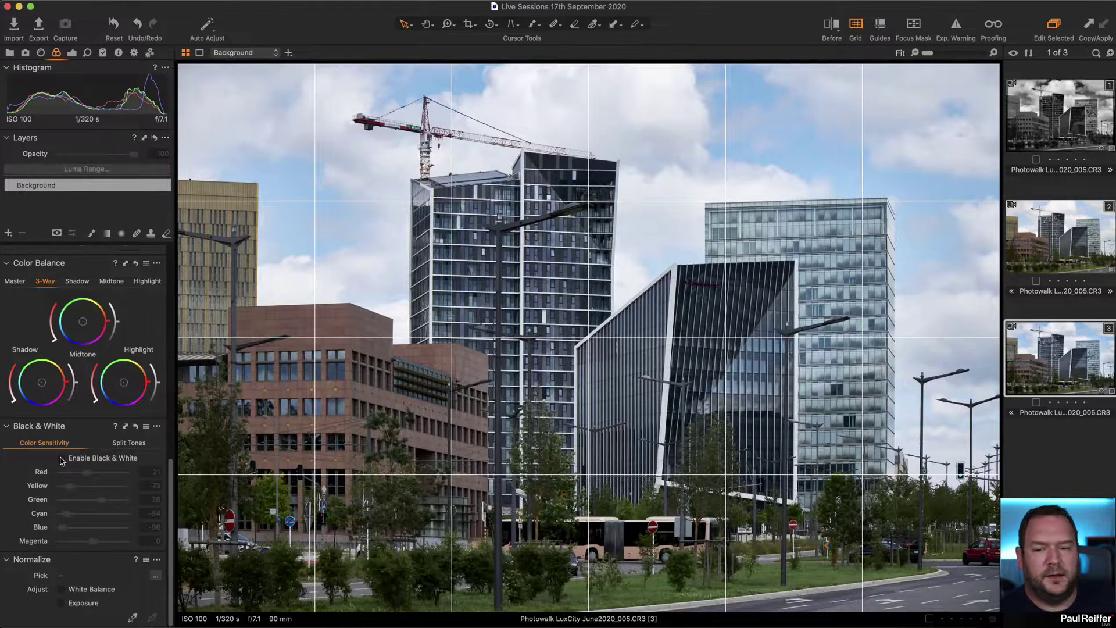
pyautogui.click(61, 459)
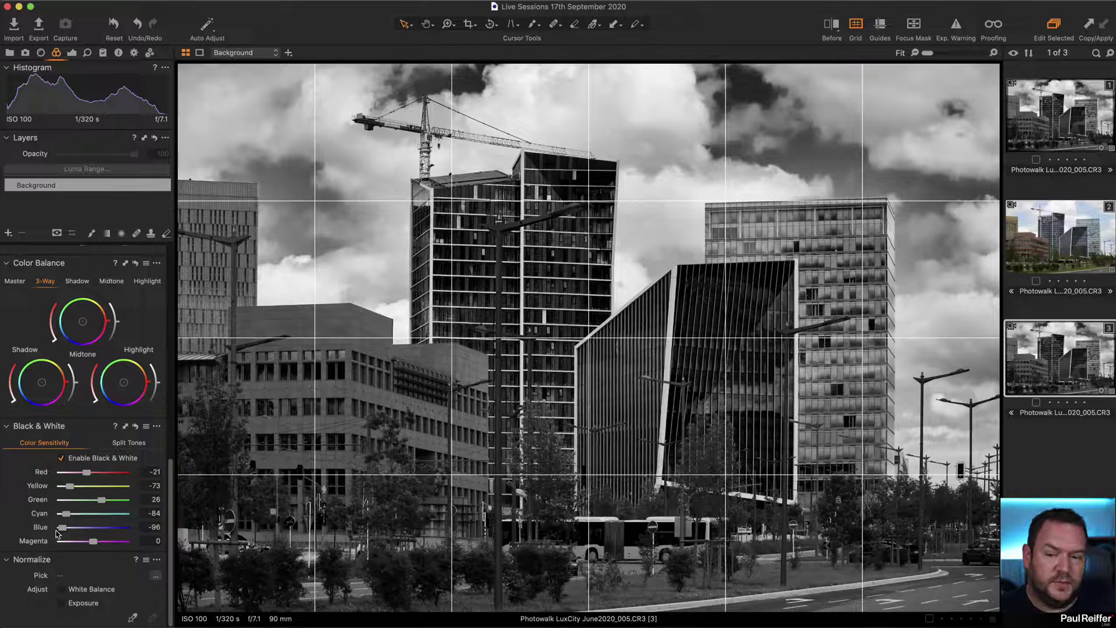
pyautogui.click(61, 458)
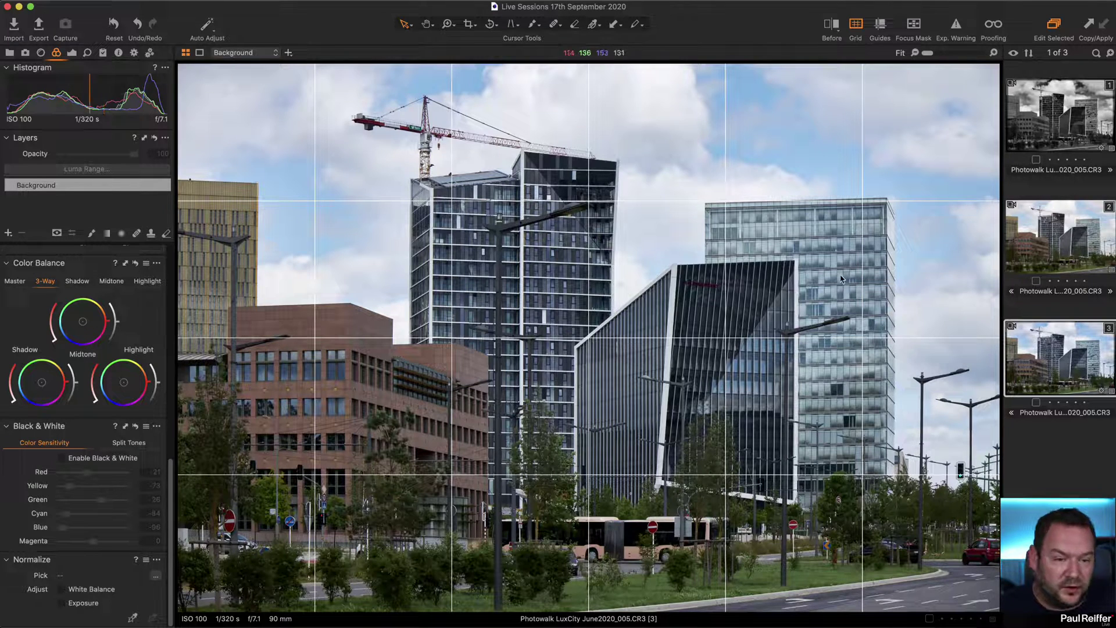
pyautogui.click(61, 458)
pyautogui.moveTo(87, 474)
pyautogui.mouseDown()
pyautogui.moveTo(134, 475)
pyautogui.moveTo(71, 477)
pyautogui.moveTo(94, 477)
pyautogui.mouseUp()
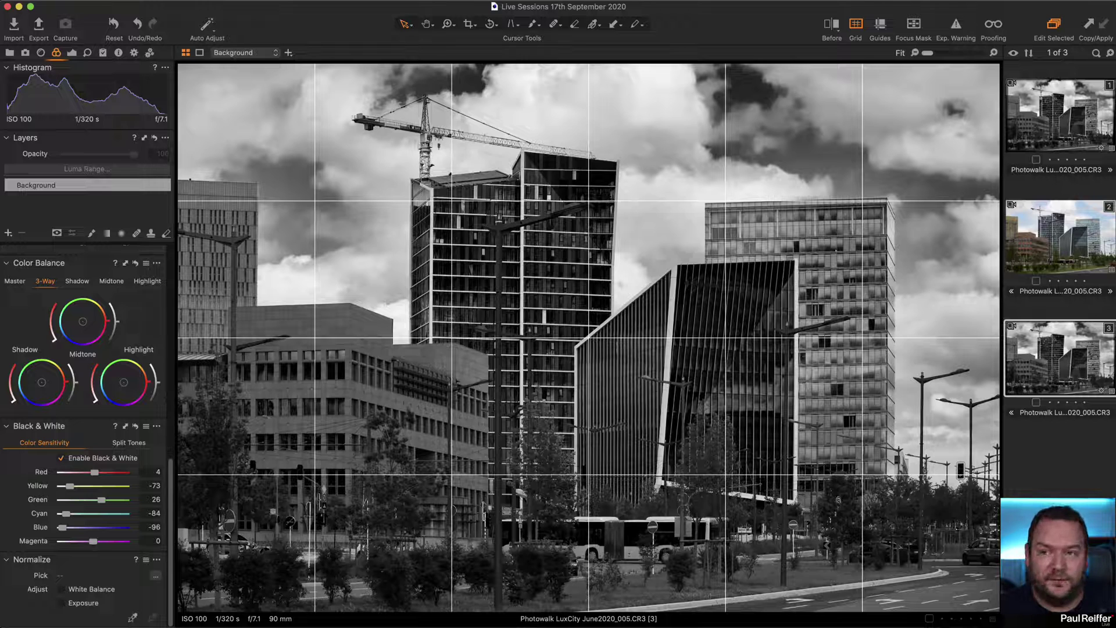
# Confirm the Generic pincushion distortion profile on the third variant and hide the grid overlay.
pyautogui.click(41, 52)
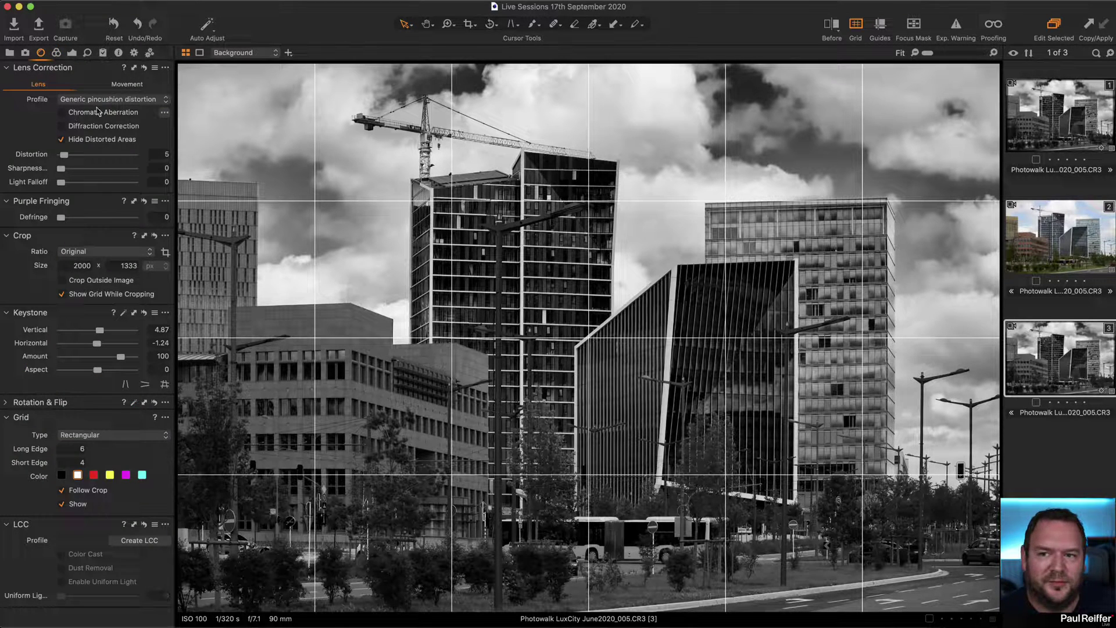
pyautogui.click(121, 101)
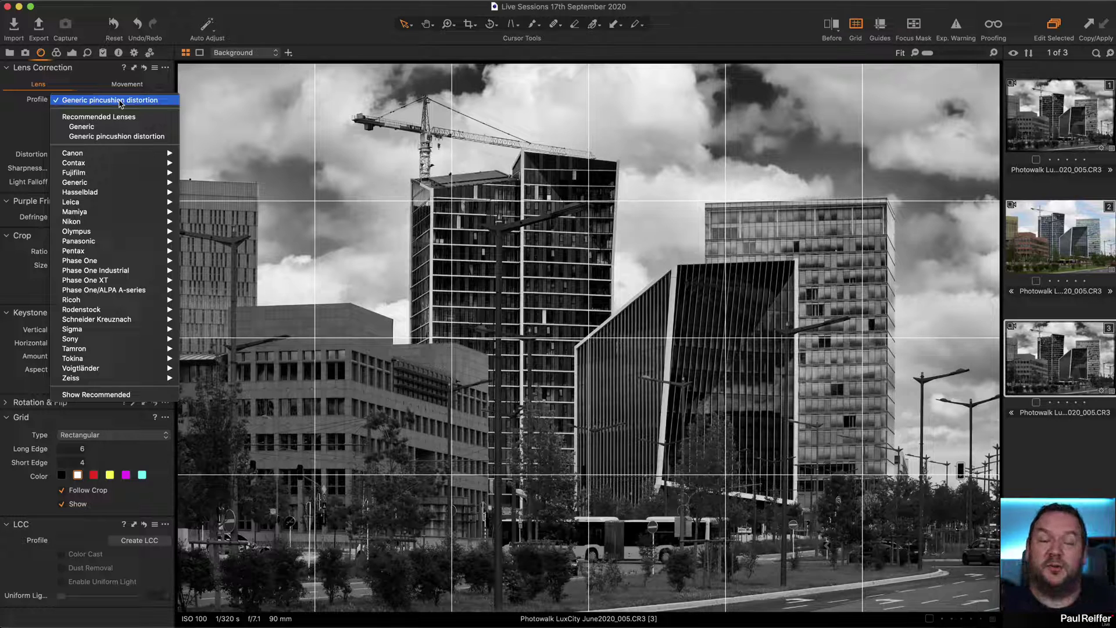
pyautogui.click(132, 136)
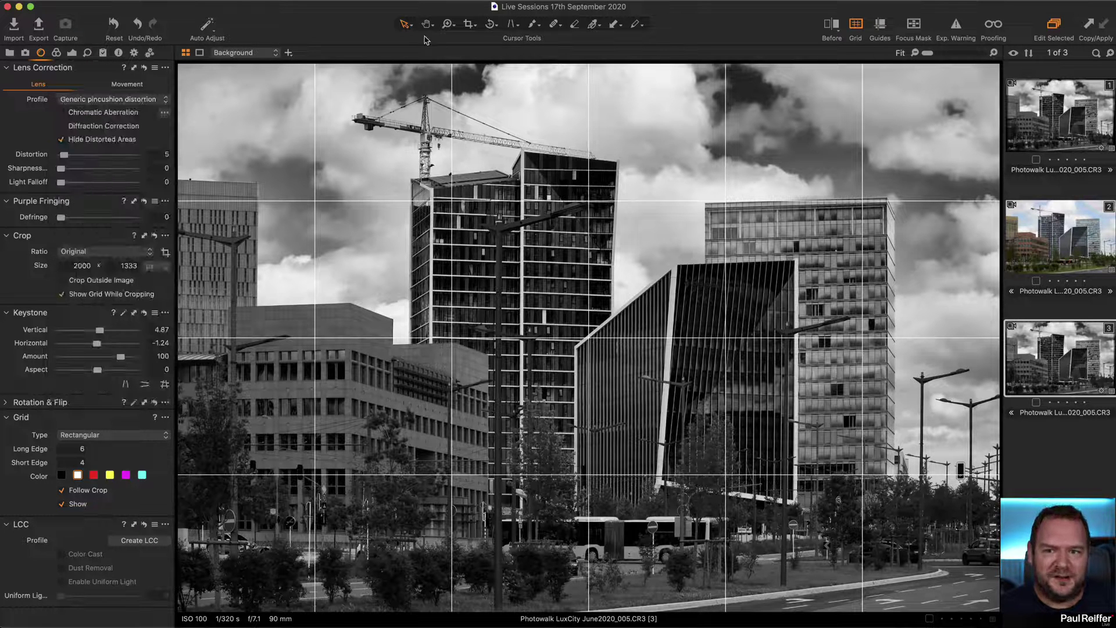
pyautogui.click(856, 28)
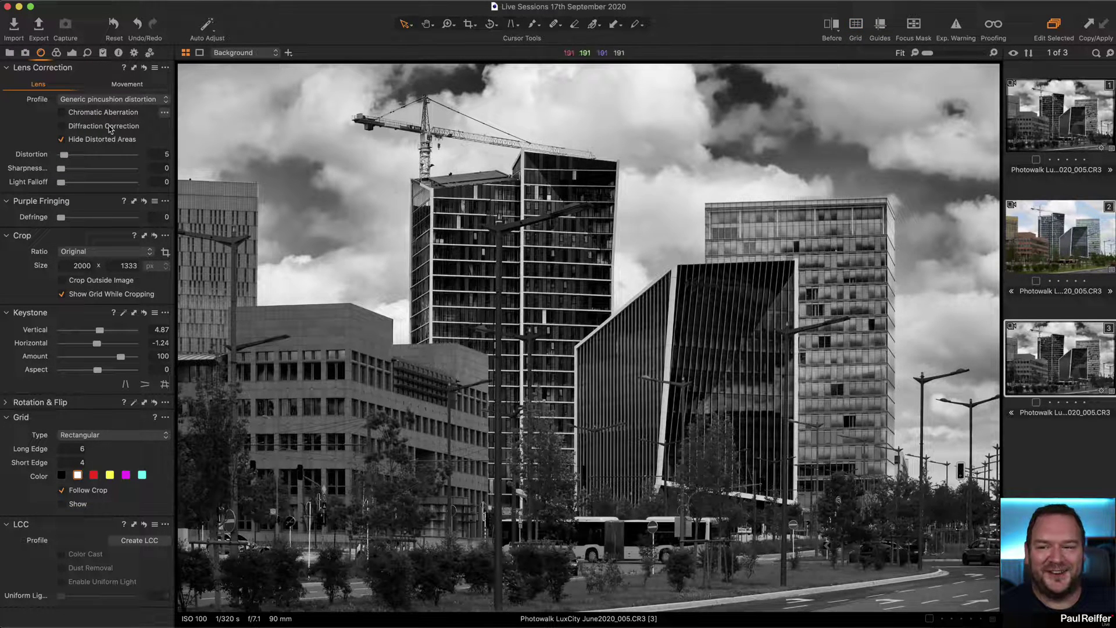
# Preview the second user collection in the library, and return to the first one to view its third black-and-white variant.
pyautogui.click(9, 53)
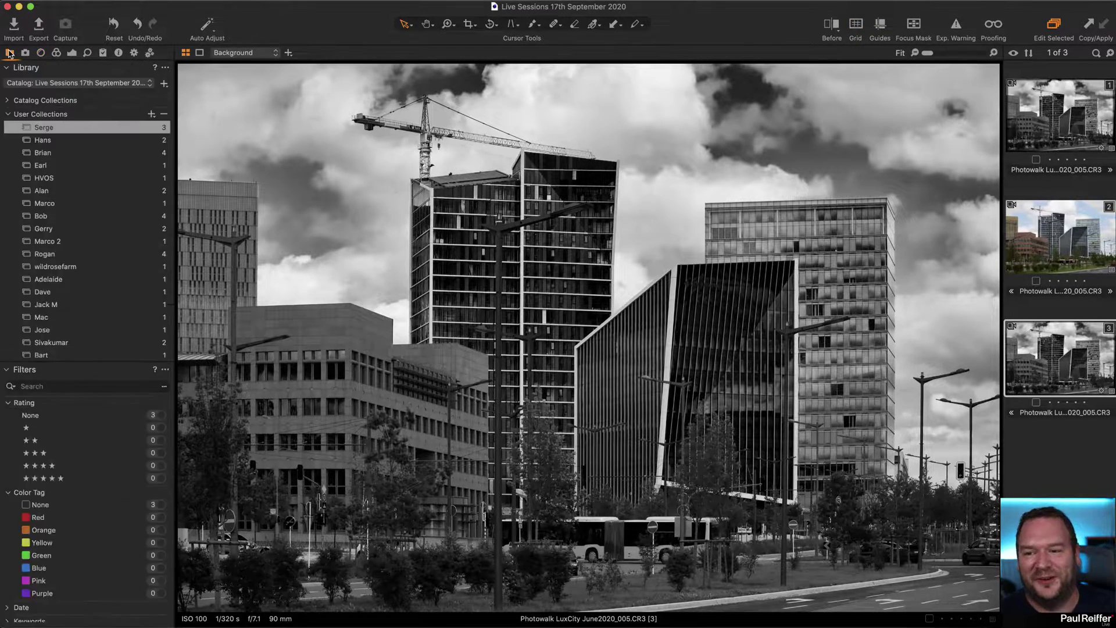
pyautogui.click(71, 142)
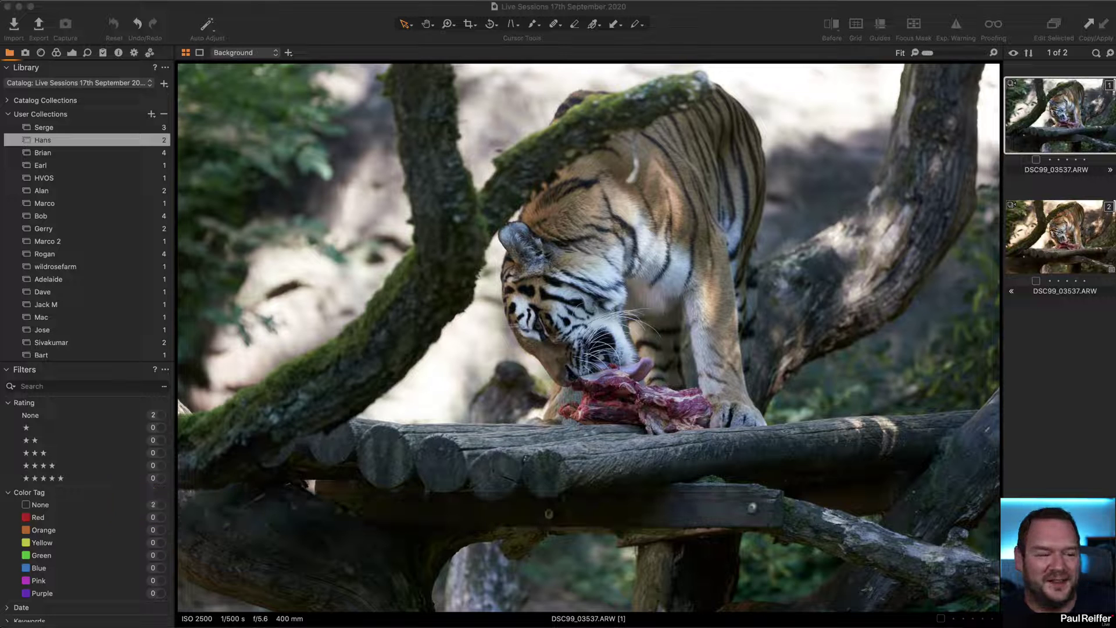
pyautogui.click(72, 131)
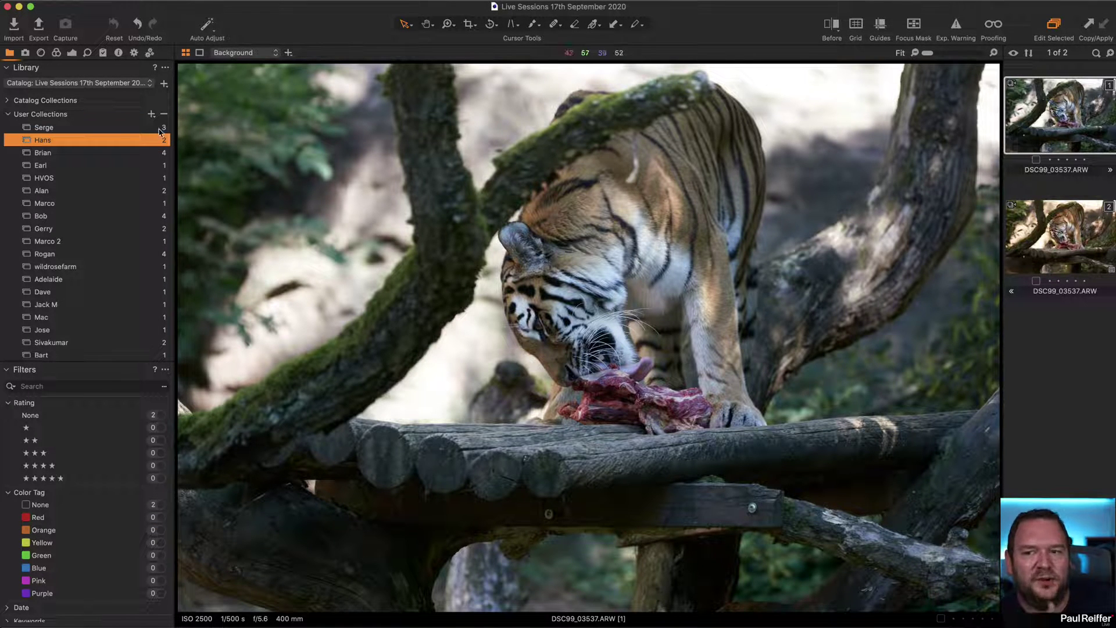
pyautogui.click(115, 128)
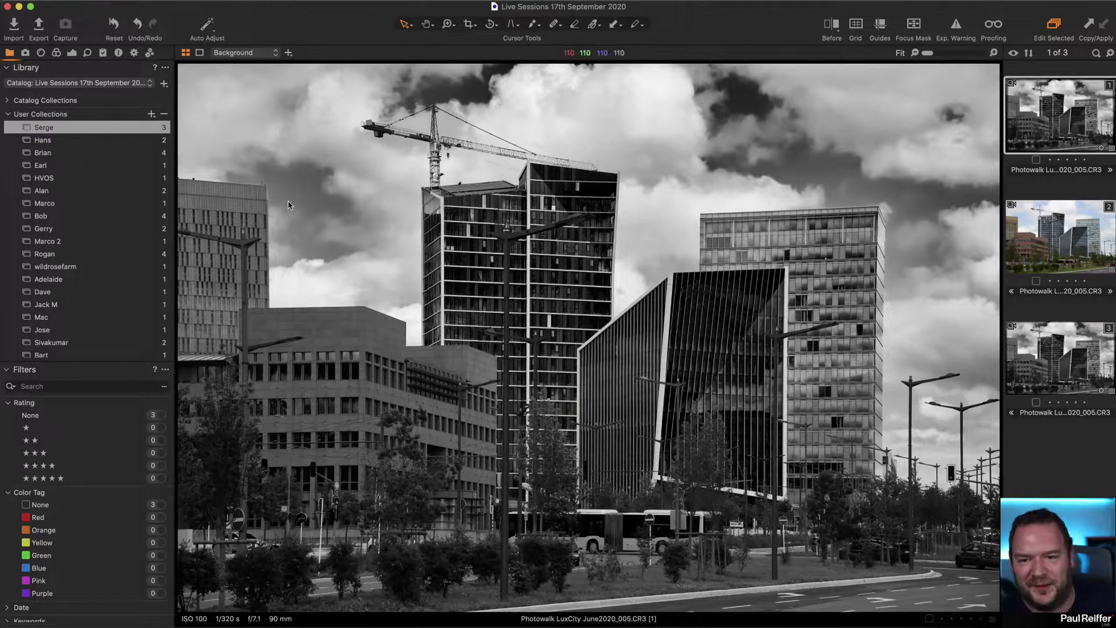
pyautogui.click(1056, 361)
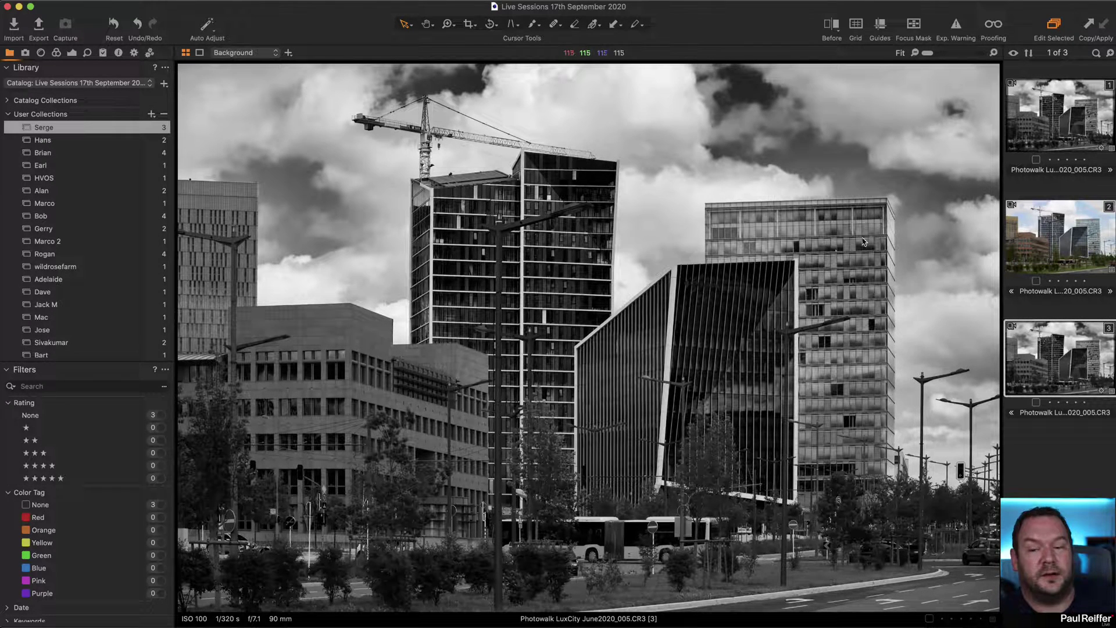
# Open the tiger photo in the second user collection and cool its white balance to 4113 Kelvin.
pyautogui.click(77, 139)
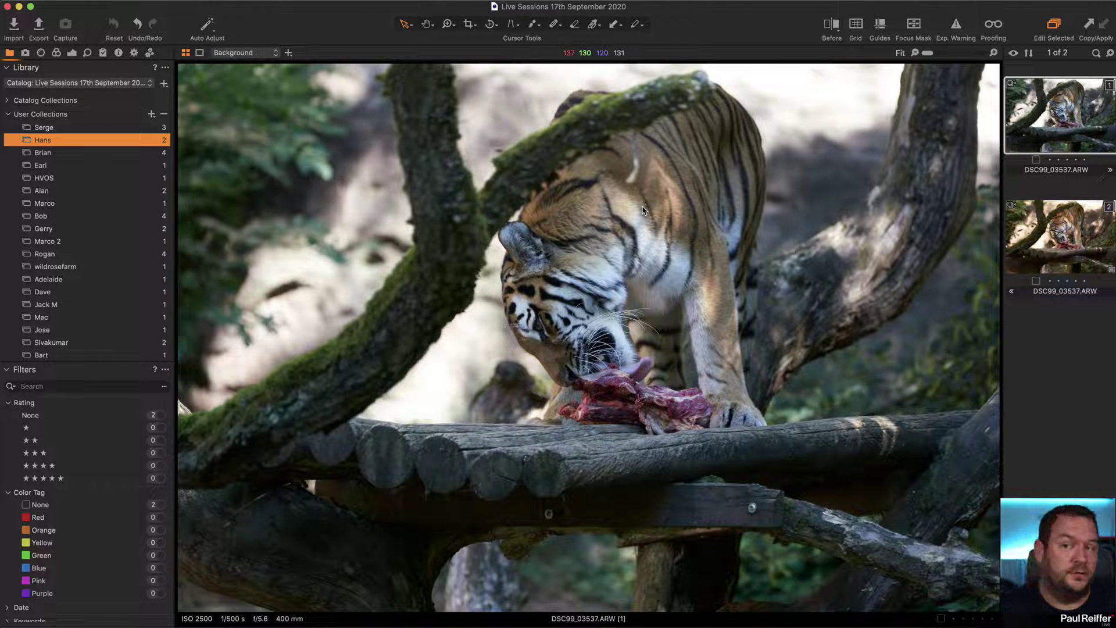
pyautogui.click(71, 53)
pyautogui.moveTo(79, 286)
pyautogui.mouseDown()
pyautogui.moveTo(64, 289)
pyautogui.moveTo(101, 298)
pyautogui.moveTo(85, 300)
pyautogui.mouseUp()
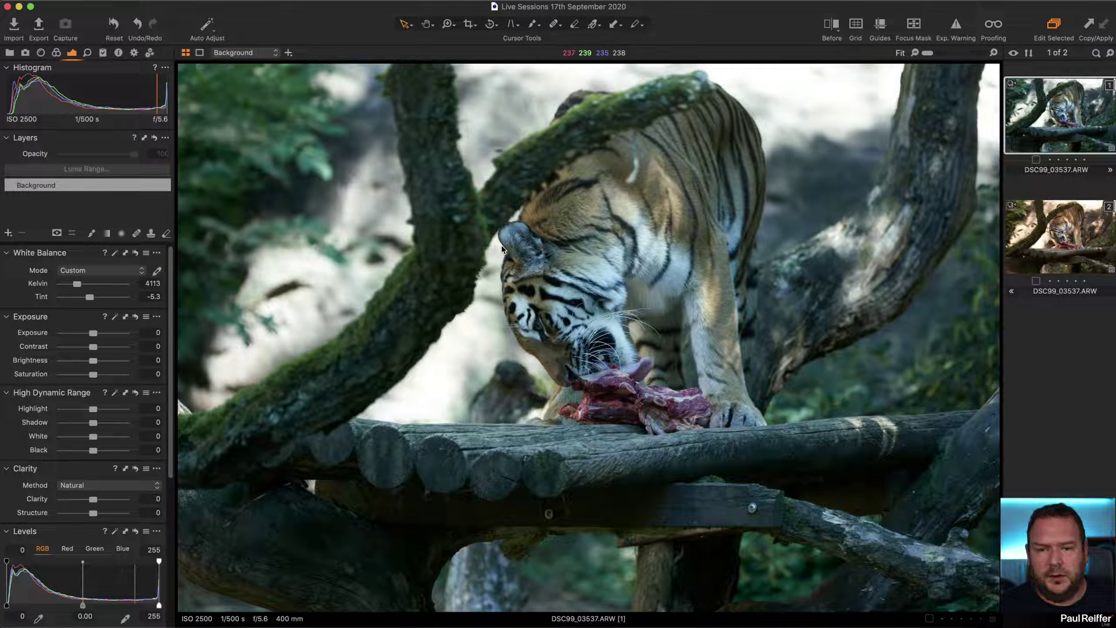
# Reset the white balance of the first tiger variant to its as-shot value.
pyautogui.click(9, 53)
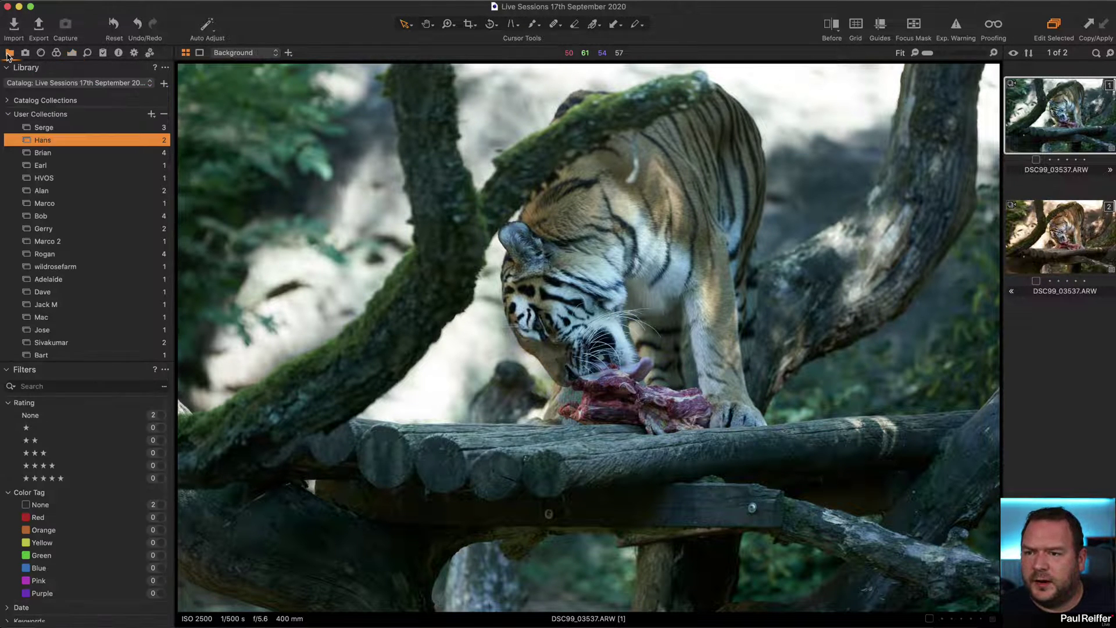
pyautogui.click(72, 54)
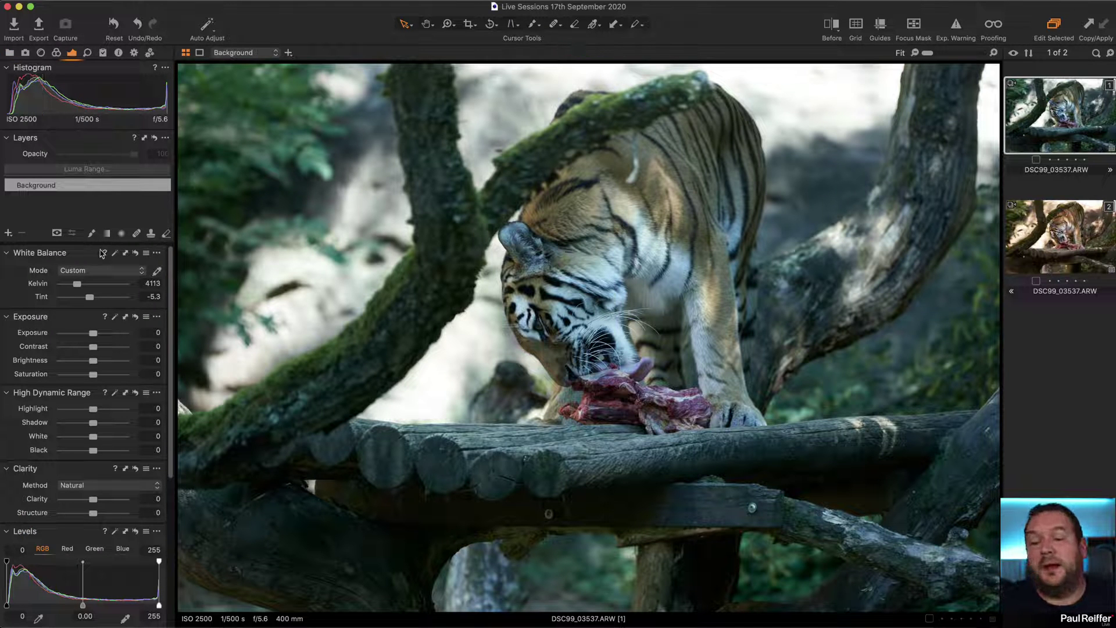
pyautogui.click(135, 252)
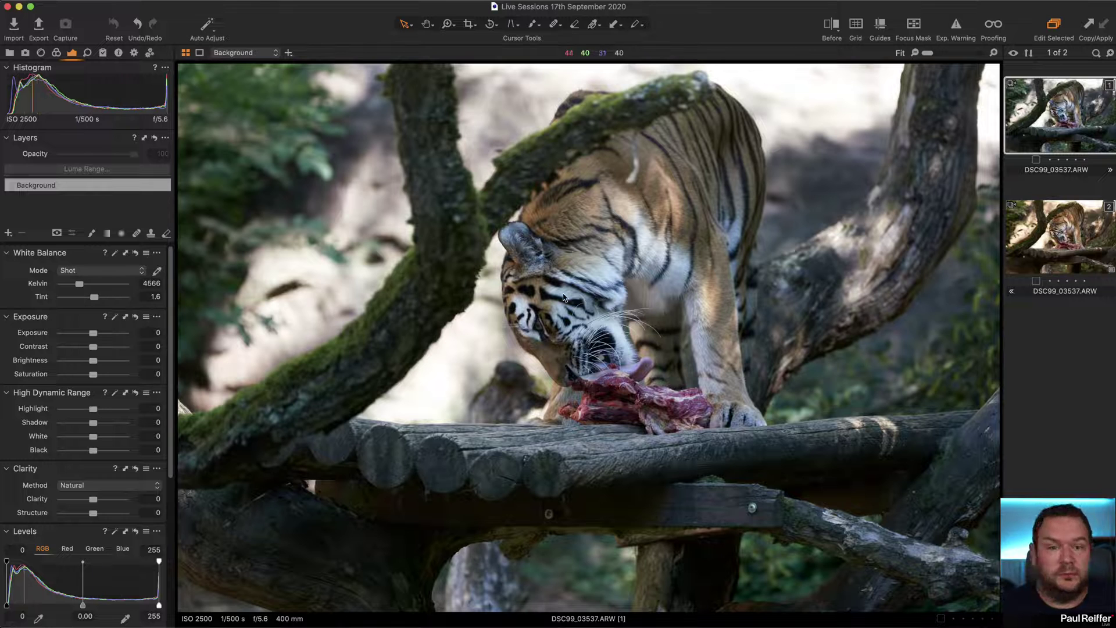
# Zoom in on the tiger's face and the meat to examine their colours, and return to the full view.
pyautogui.press('p')
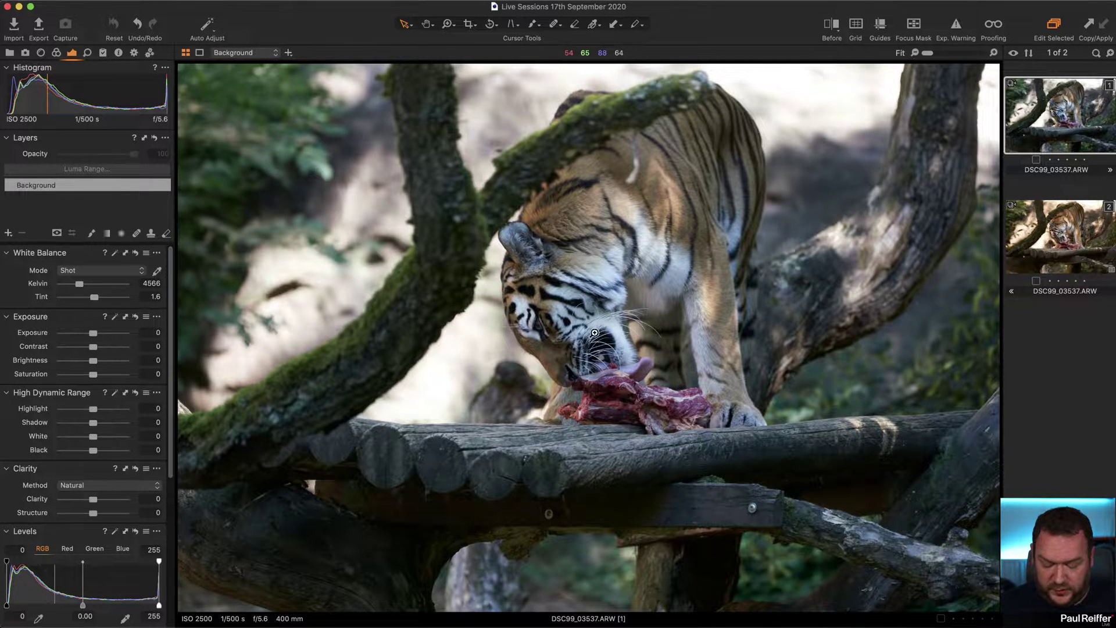
pyautogui.click(700, 416)
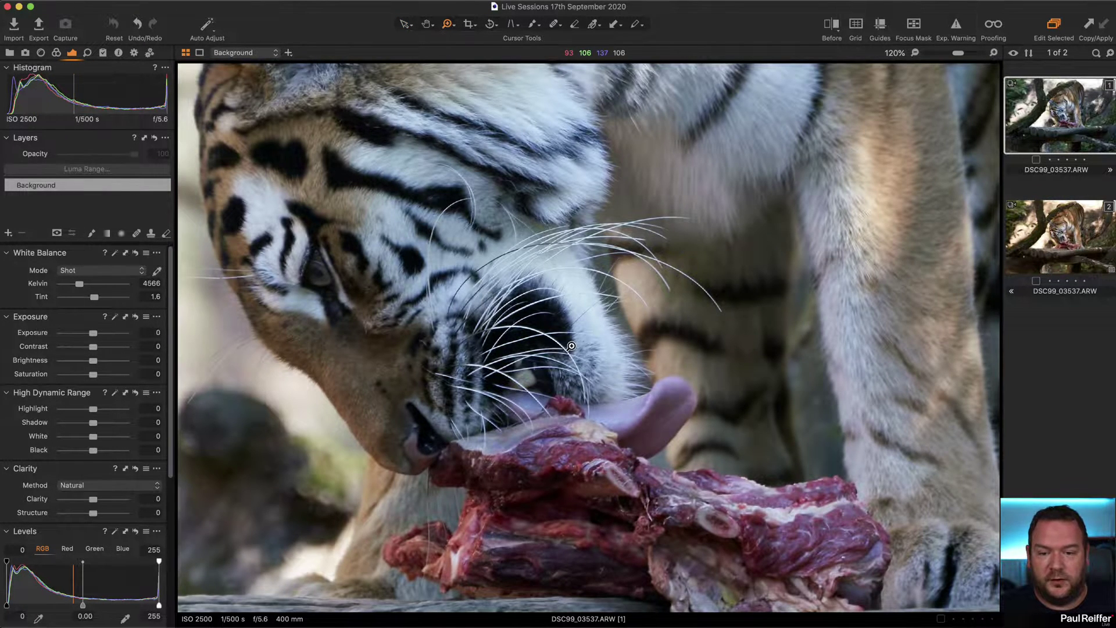
pyautogui.keyDown('alt'); pyautogui.click(599, 335); pyautogui.keyUp('alt')
pyautogui.keyDown('alt'); pyautogui.click(599, 335); pyautogui.keyUp('alt')
pyautogui.keyDown('alt'); pyautogui.click(590, 306); pyautogui.keyUp('alt')
pyautogui.keyDown('alt'); pyautogui.click(554, 311); pyautogui.keyUp('alt')
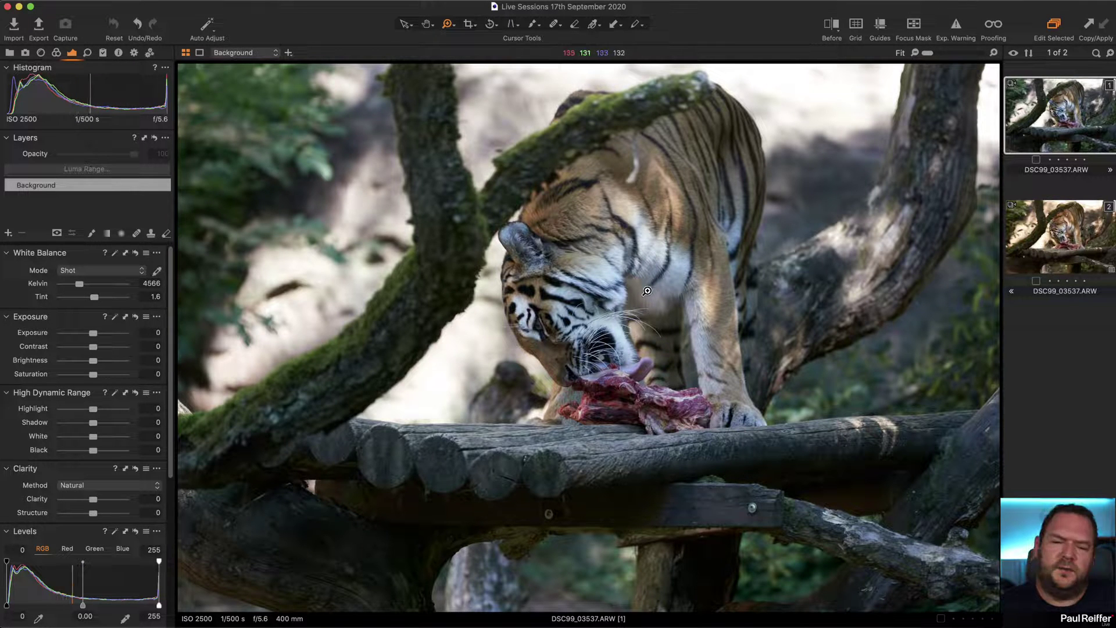
# Brush a mask on a new adjustment layer of the second tiger variant, covering the surroundings but leaving out the tiger.
pyautogui.click(1034, 266)
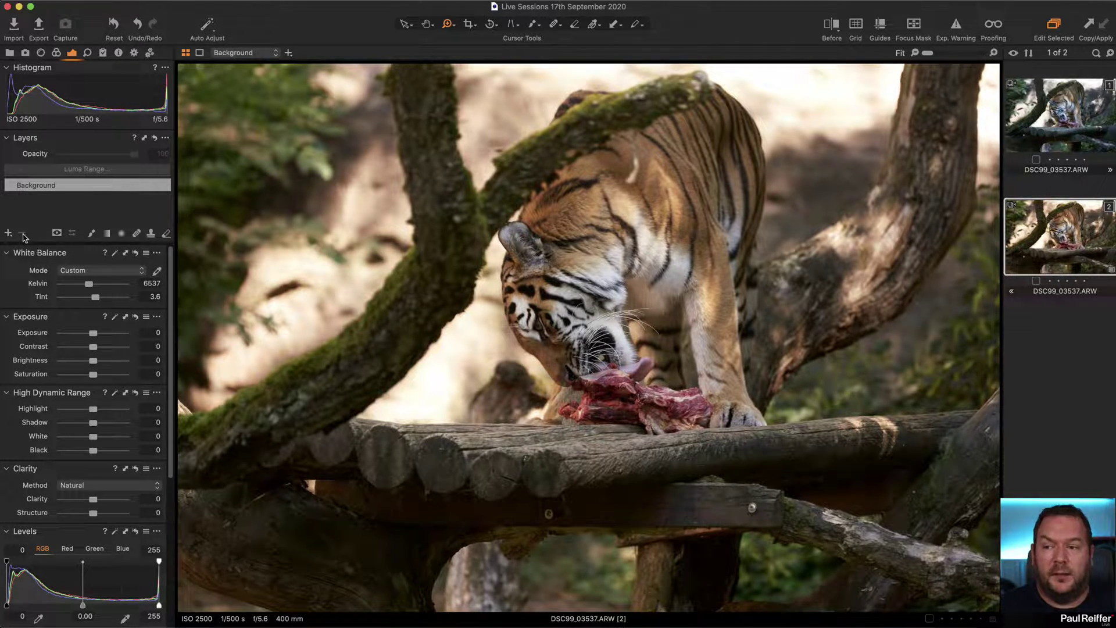
pyautogui.click(92, 233)
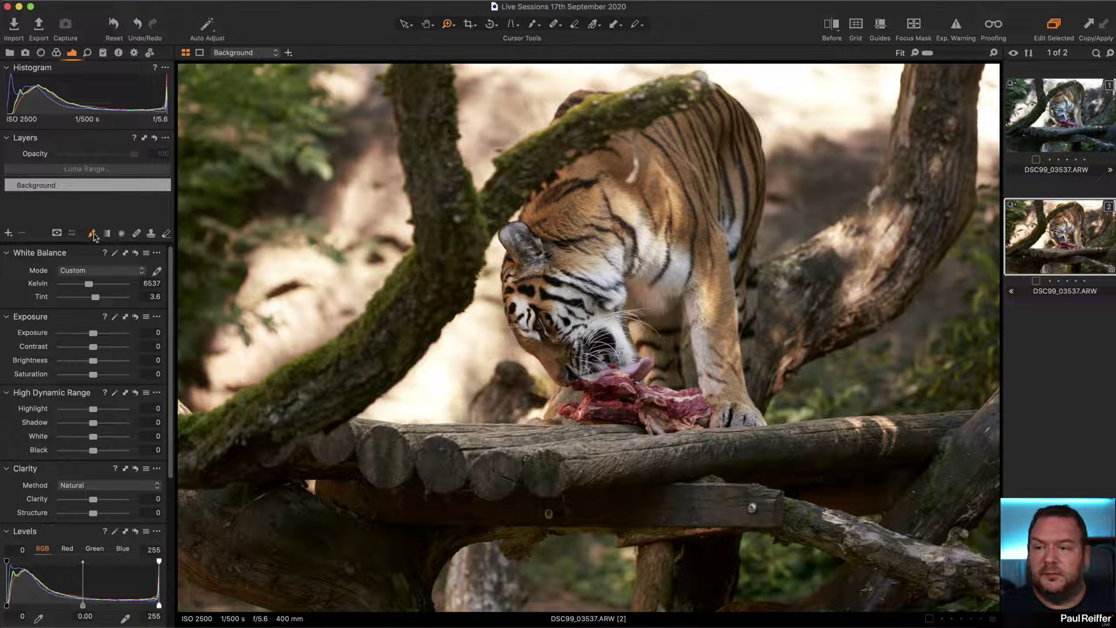
pyautogui.rightClick(384, 222)
pyautogui.moveTo(407, 236)
pyautogui.mouseDown()
pyautogui.moveTo(427, 236)
pyautogui.moveTo(350, 236)
pyautogui.moveTo(394, 223)
pyautogui.moveTo(430, 240)
pyautogui.moveTo(424, 250)
pyautogui.moveTo(407, 250)
pyautogui.moveTo(402, 222)
pyautogui.mouseUp()
pyautogui.click(235, 96)
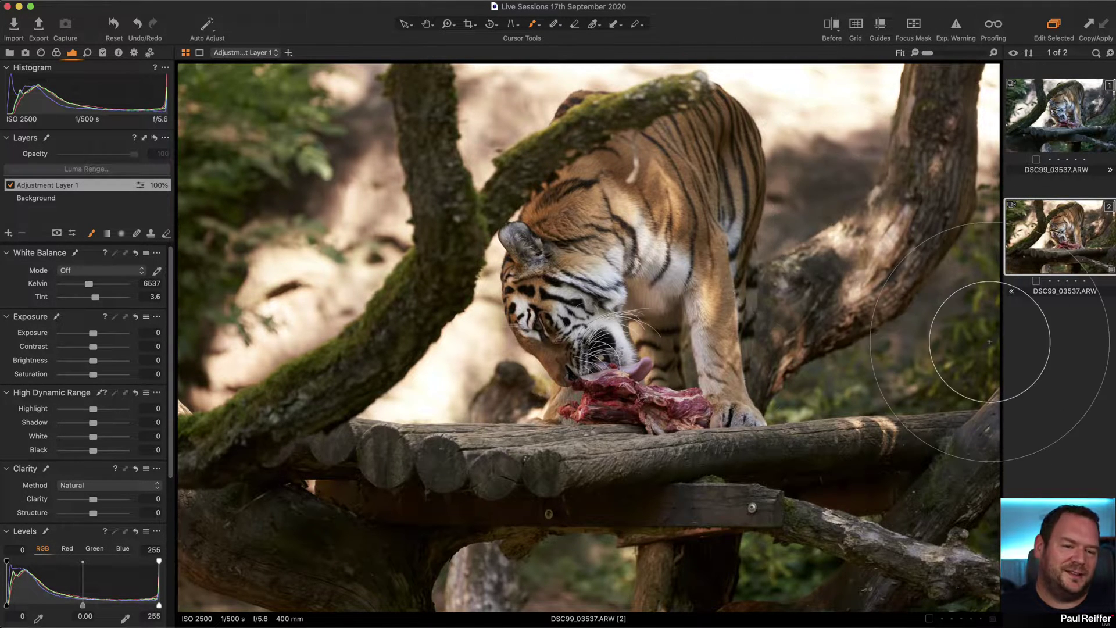
pyautogui.moveTo(318, 557)
pyautogui.mouseDown()
pyautogui.moveTo(386, 174)
pyautogui.moveTo(343, 448)
pyautogui.moveTo(292, 504)
pyautogui.moveTo(535, 528)
pyautogui.moveTo(483, 504)
pyautogui.moveTo(936, 561)
pyautogui.moveTo(358, 486)
pyautogui.moveTo(245, 511)
pyautogui.mouseUp()
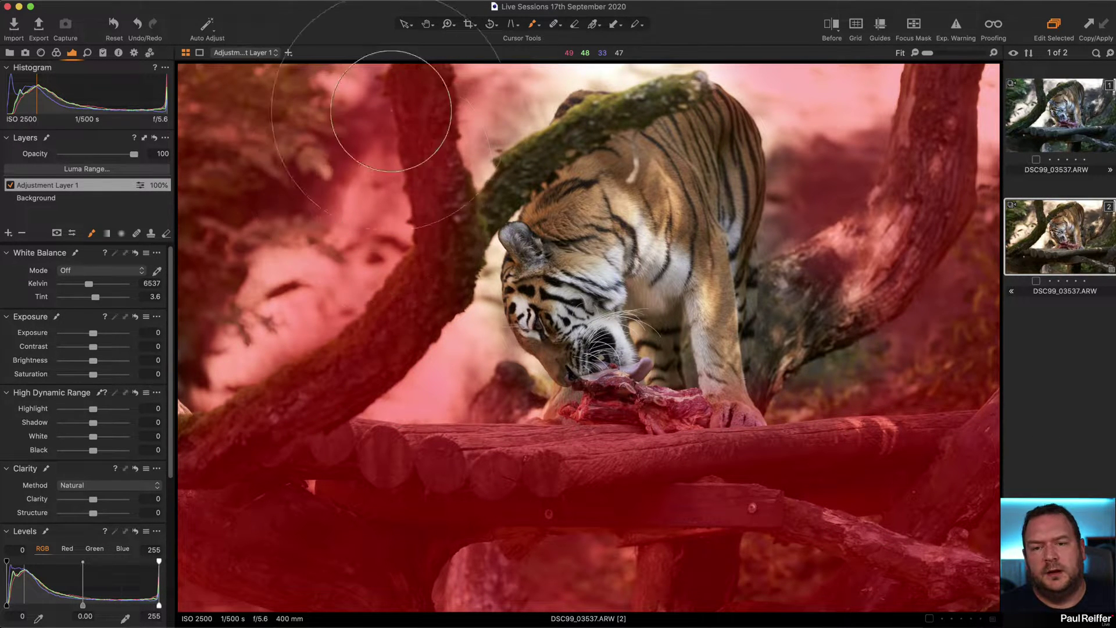
pyautogui.moveTo(281, 265)
pyautogui.mouseDown()
pyautogui.moveTo(638, 83)
pyautogui.moveTo(274, 227)
pyautogui.moveTo(252, 252)
pyautogui.moveTo(356, 317)
pyautogui.moveTo(228, 465)
pyautogui.moveTo(740, 433)
pyautogui.moveTo(855, 475)
pyautogui.moveTo(925, 573)
pyautogui.moveTo(959, 226)
pyautogui.moveTo(928, 266)
pyautogui.moveTo(747, 388)
pyautogui.moveTo(959, 353)
pyautogui.moveTo(994, 293)
pyautogui.moveTo(797, 376)
pyautogui.moveTo(787, 335)
pyautogui.moveTo(970, 444)
pyautogui.mouseUp()
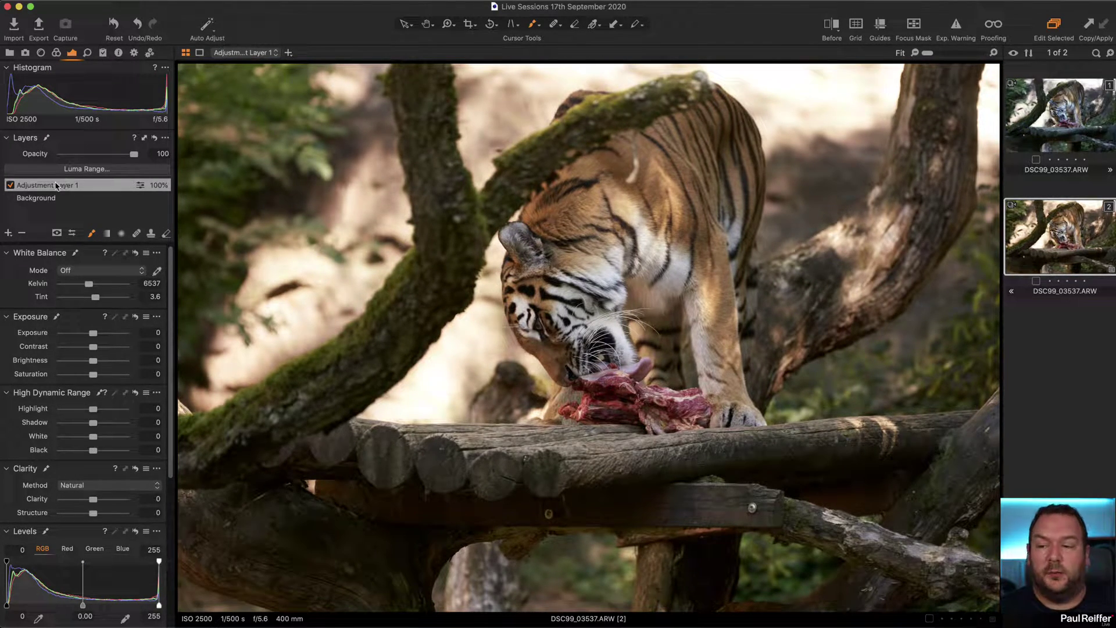
# Cool the masked layer's white balance to 5002 Kelvin and compare the photo with and without the layer.
pyautogui.moveTo(90, 286)
pyautogui.mouseDown()
pyautogui.moveTo(67, 289)
pyautogui.moveTo(83, 288)
pyautogui.mouseUp()
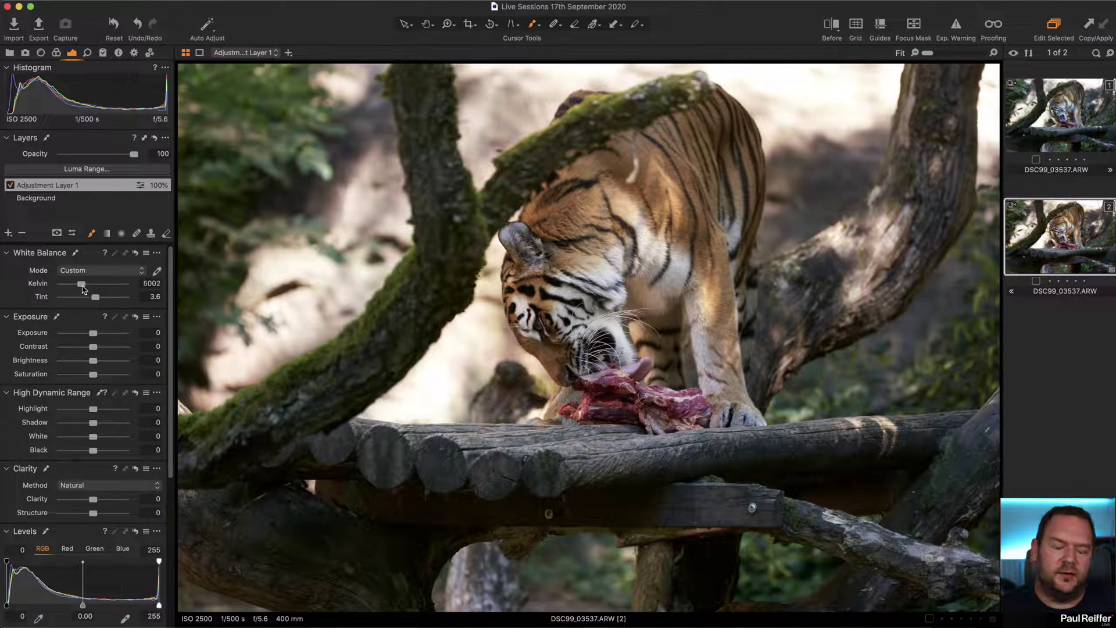
pyautogui.click(10, 185)
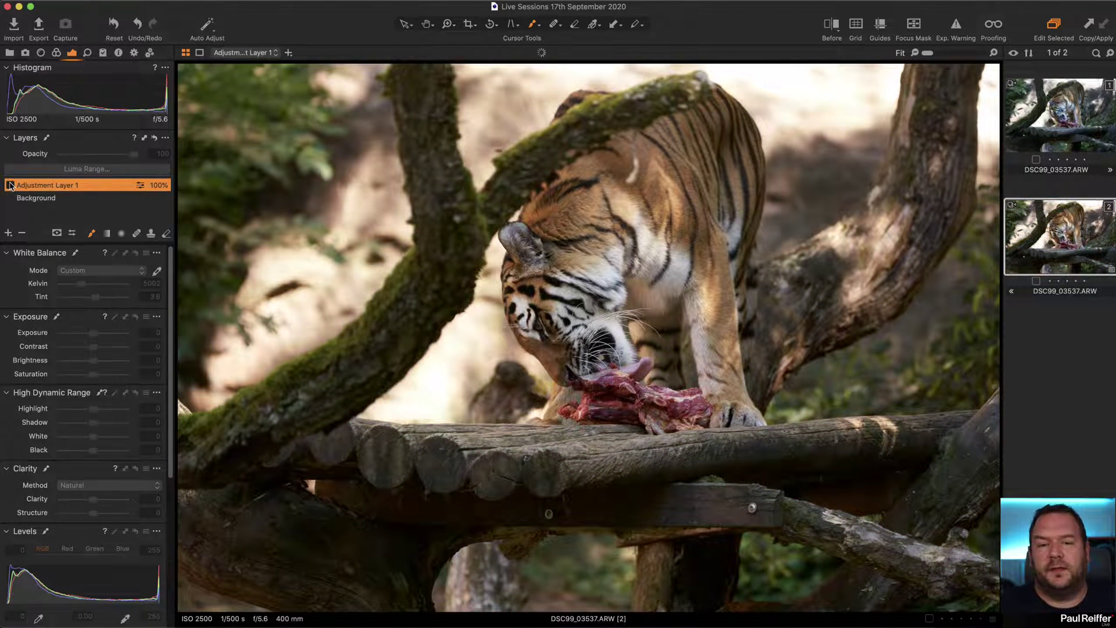
pyautogui.click(10, 184)
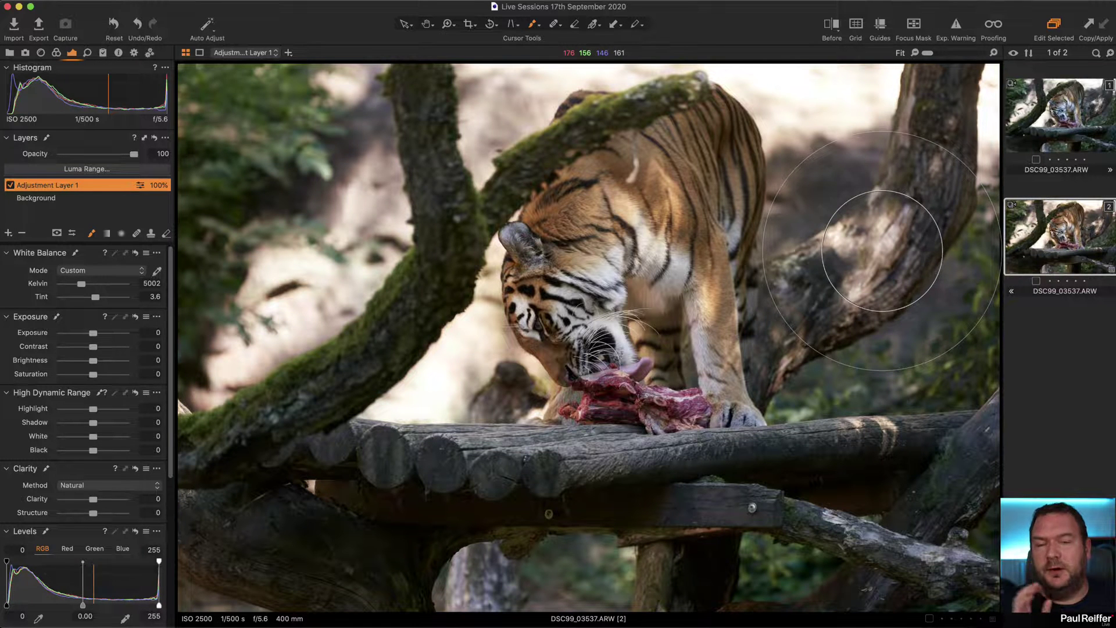
# Compare the first tiger variant with the masked second variant, ending on the first.
pyautogui.click(1068, 125)
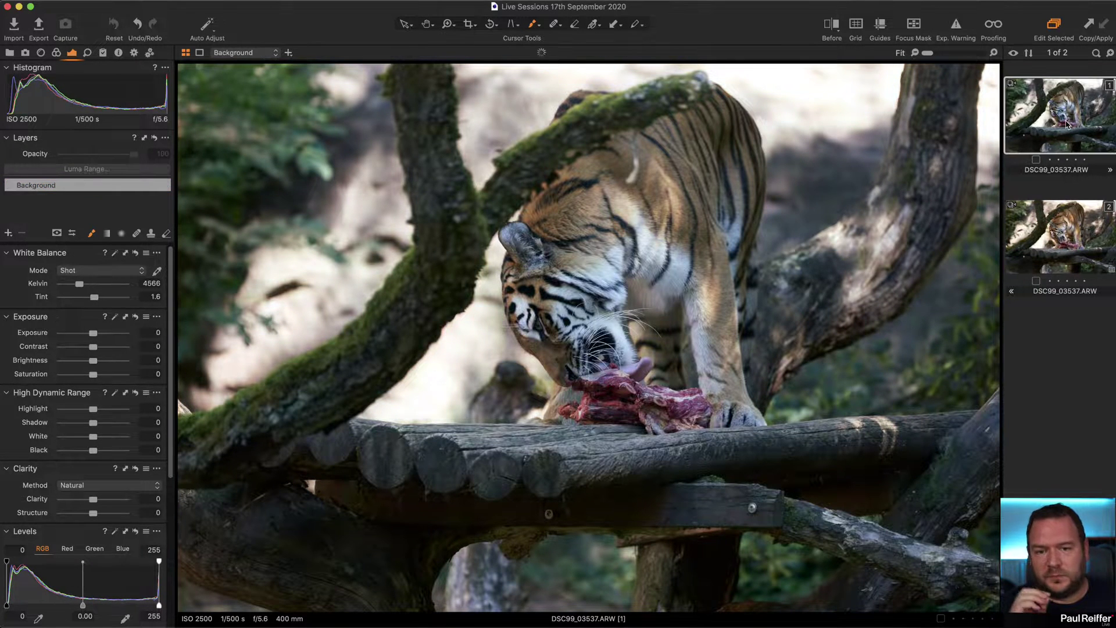
pyautogui.click(1065, 239)
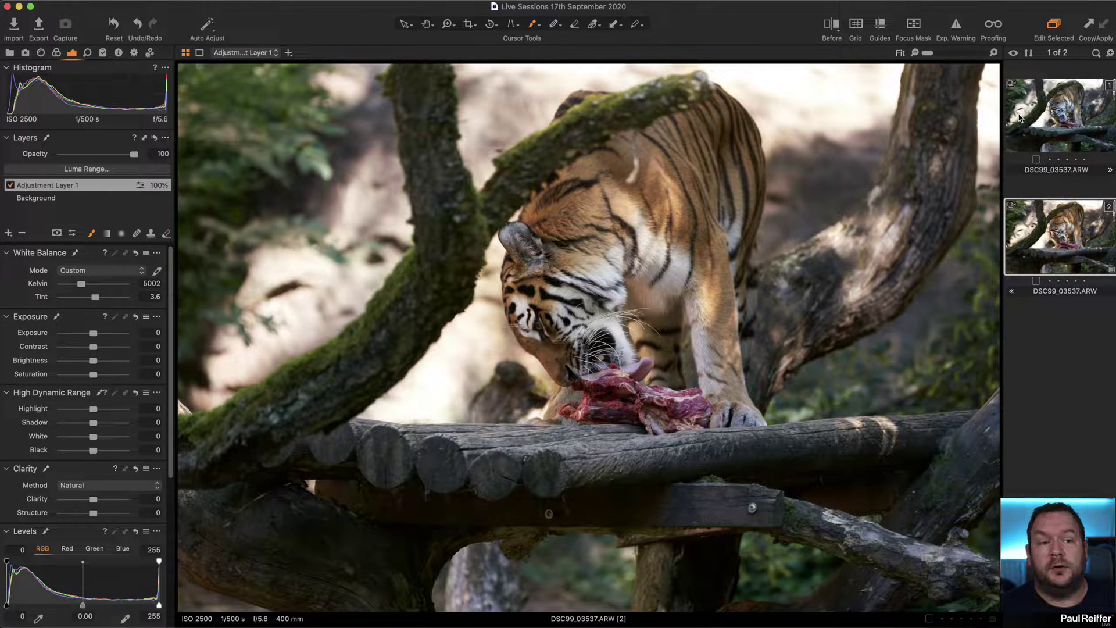
pyautogui.click(1065, 117)
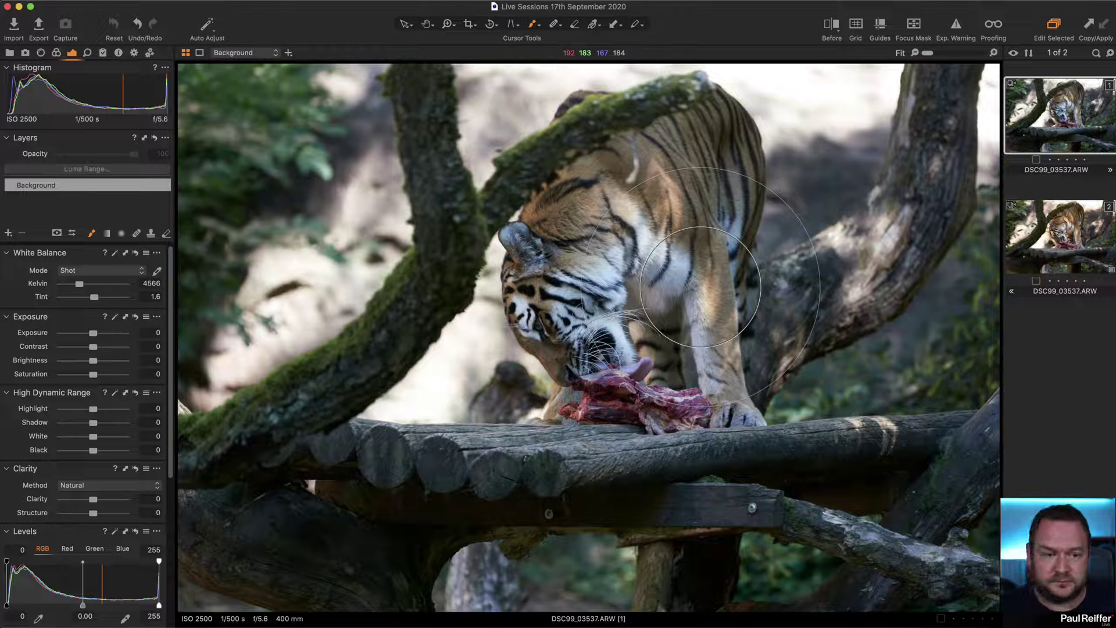
pyautogui.click(1040, 235)
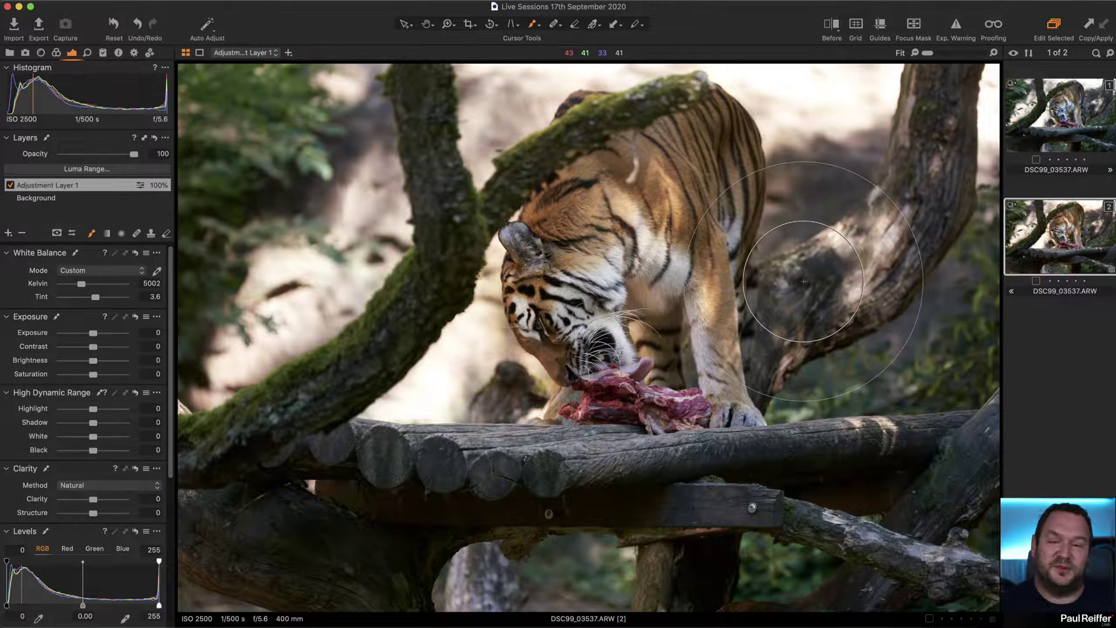
pyautogui.click(1068, 142)
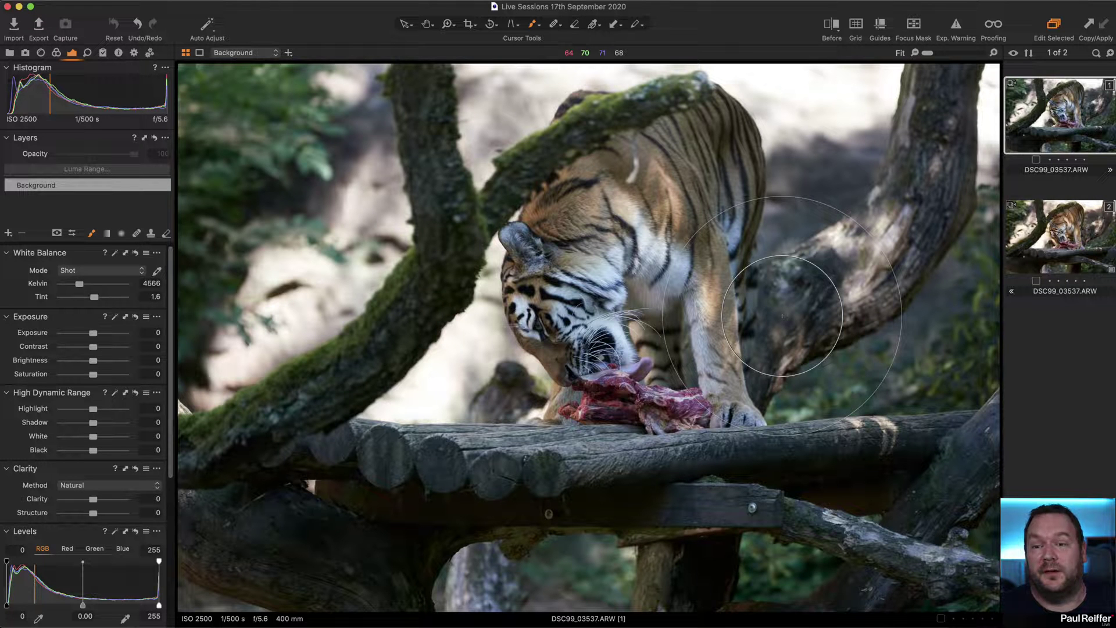
# Try the Shade white balance mode on the first tiger variant, and restore the Shot mode.
pyautogui.click(99, 271)
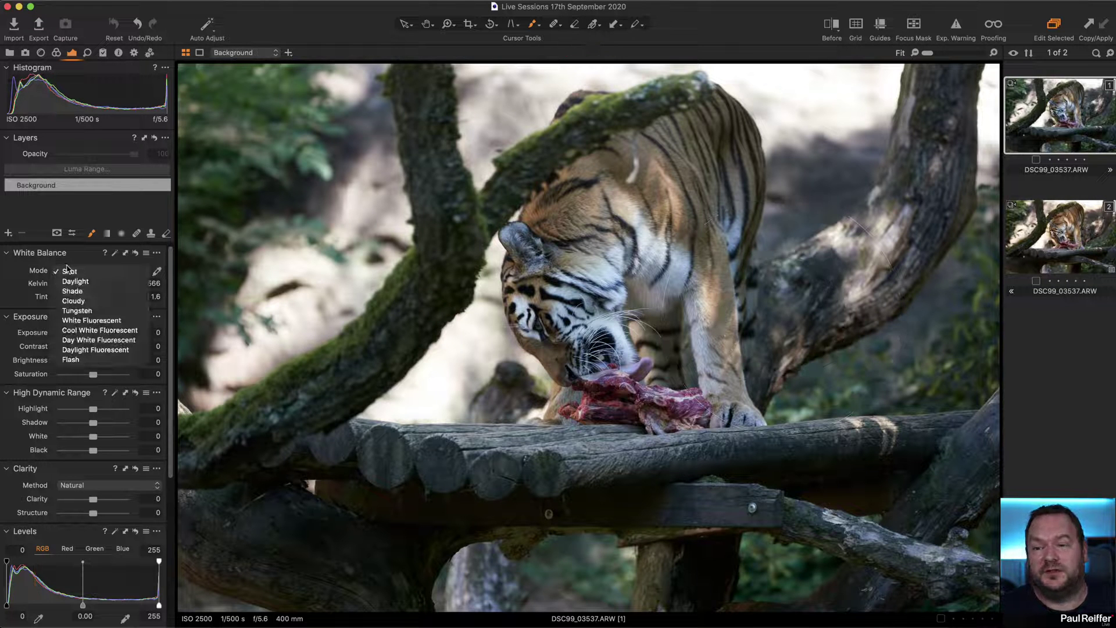
pyautogui.click(99, 292)
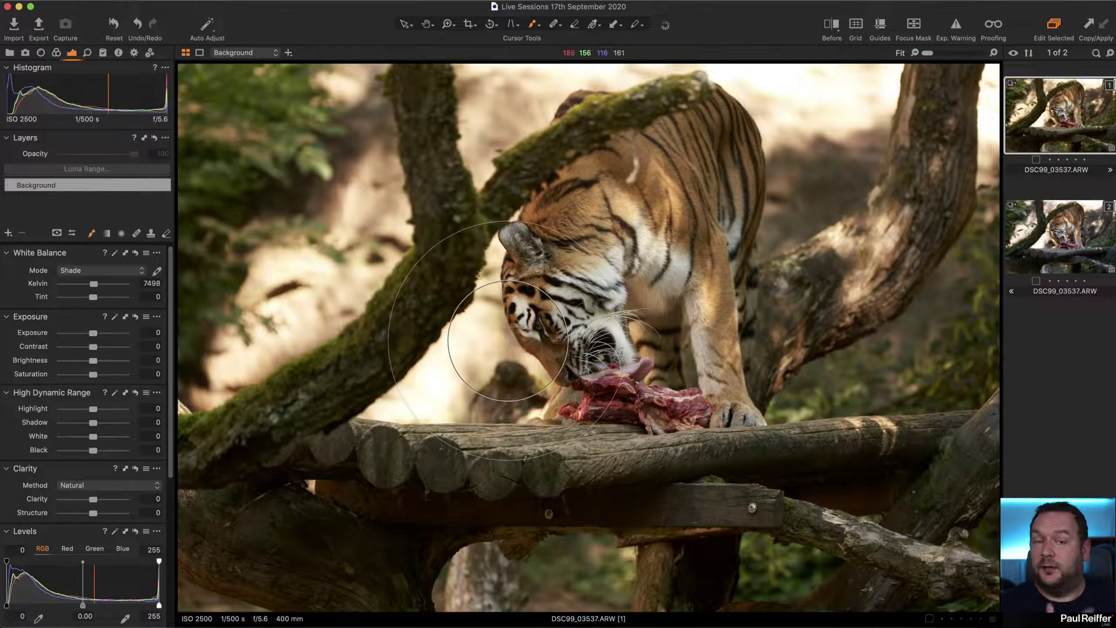
pyautogui.click(123, 271)
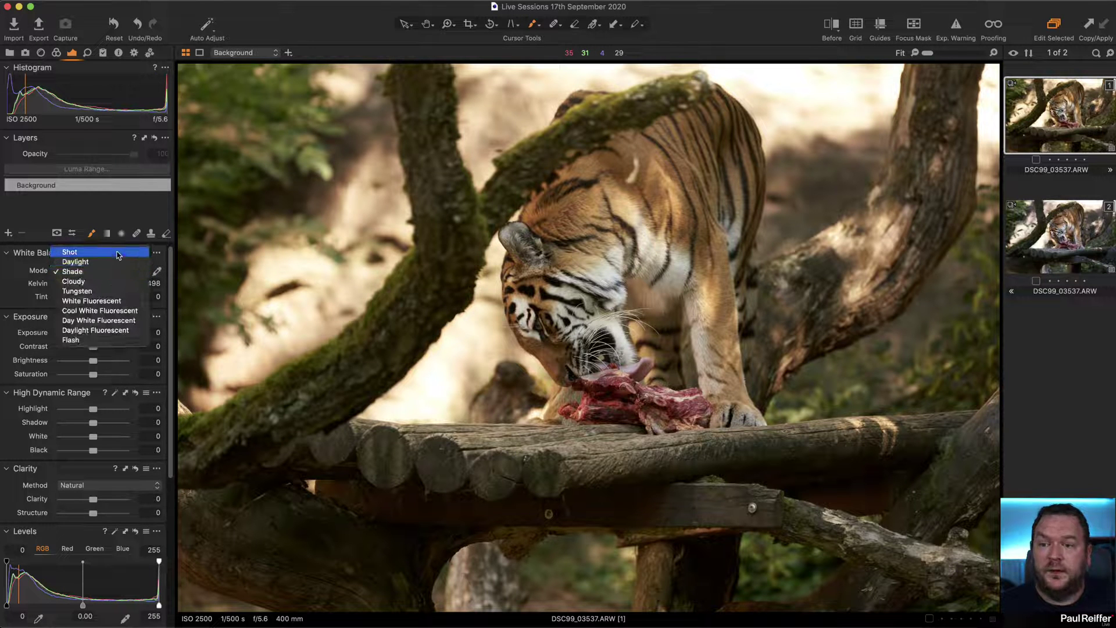
pyautogui.click(118, 253)
# Set the first variant's white balance by sampling the pale fur on the tiger's neck.
pyautogui.click(157, 272)
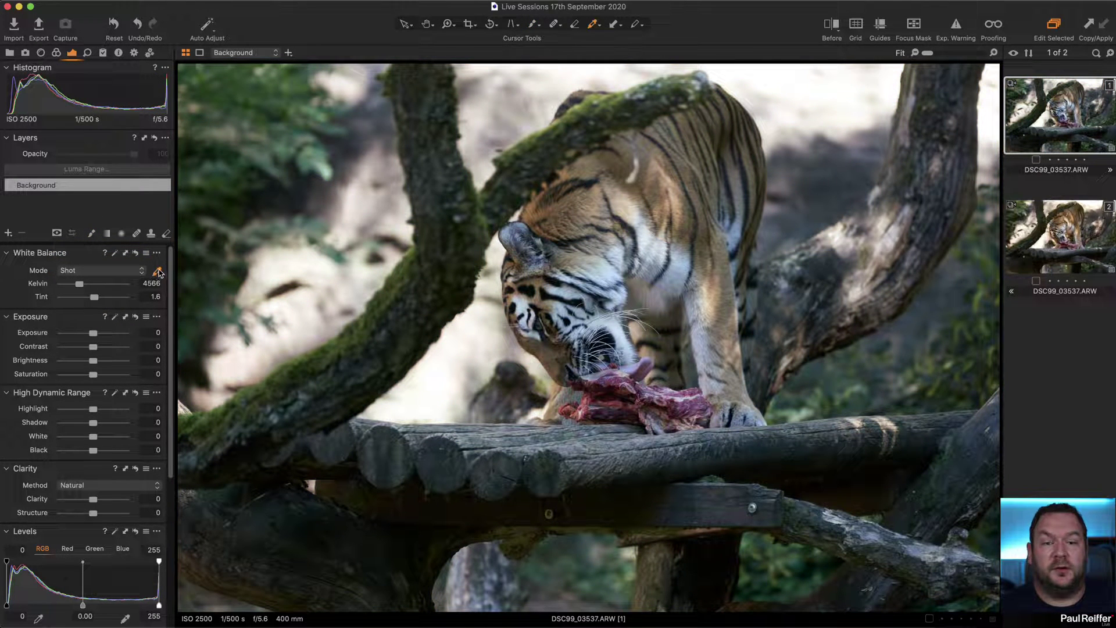
pyautogui.click(652, 251)
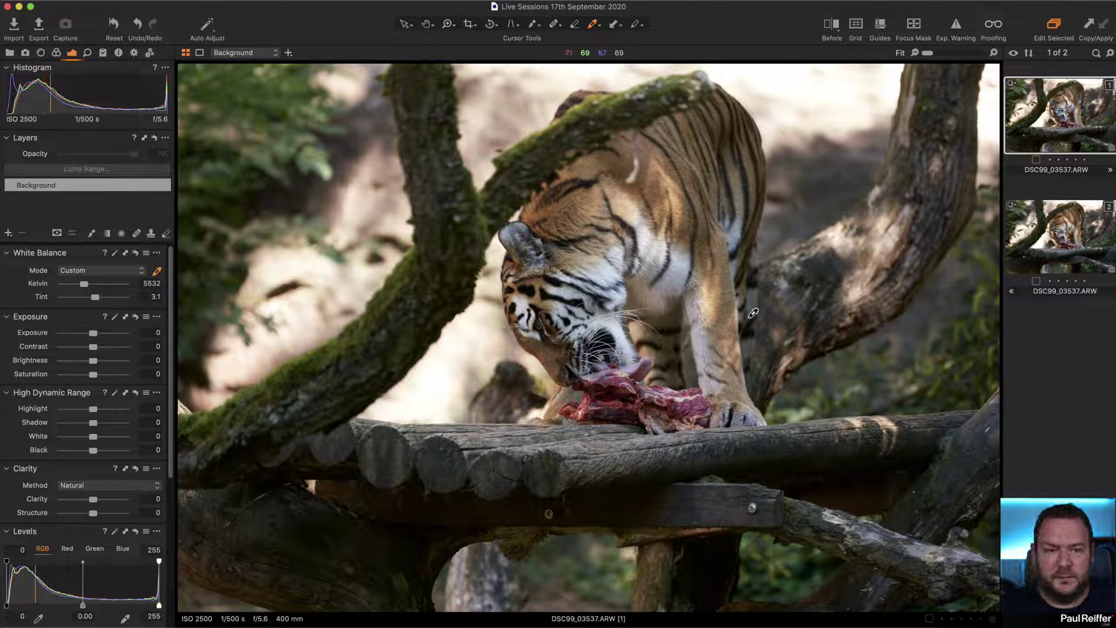
# View the second tiger variant and compare it with and without its adjustment layer, leaving the layer enabled.
pyautogui.click(1074, 235)
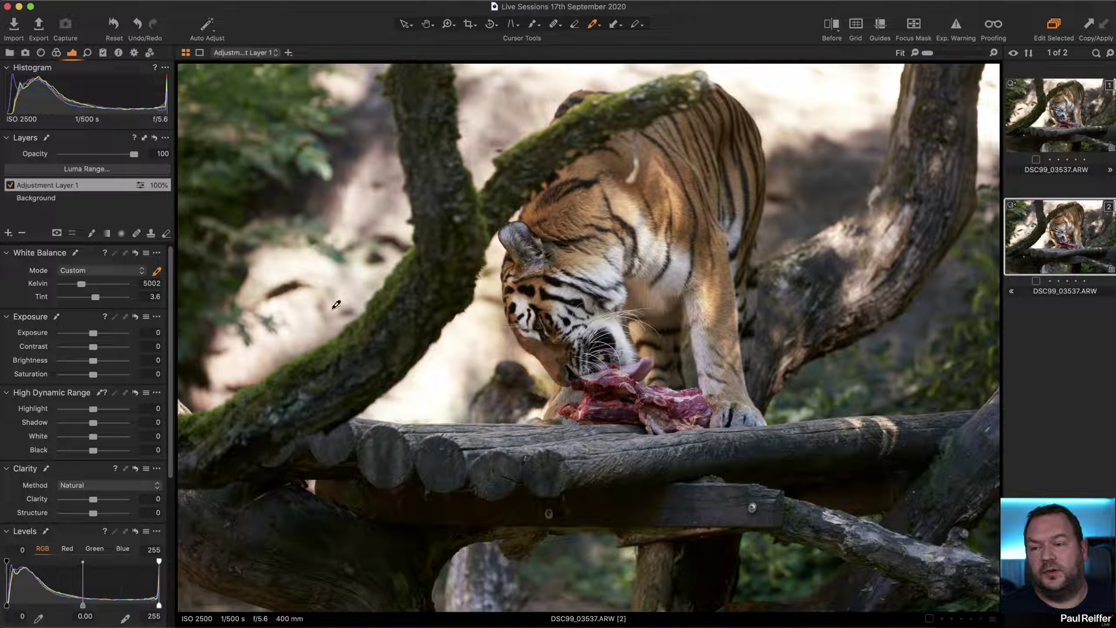
pyautogui.click(24, 185)
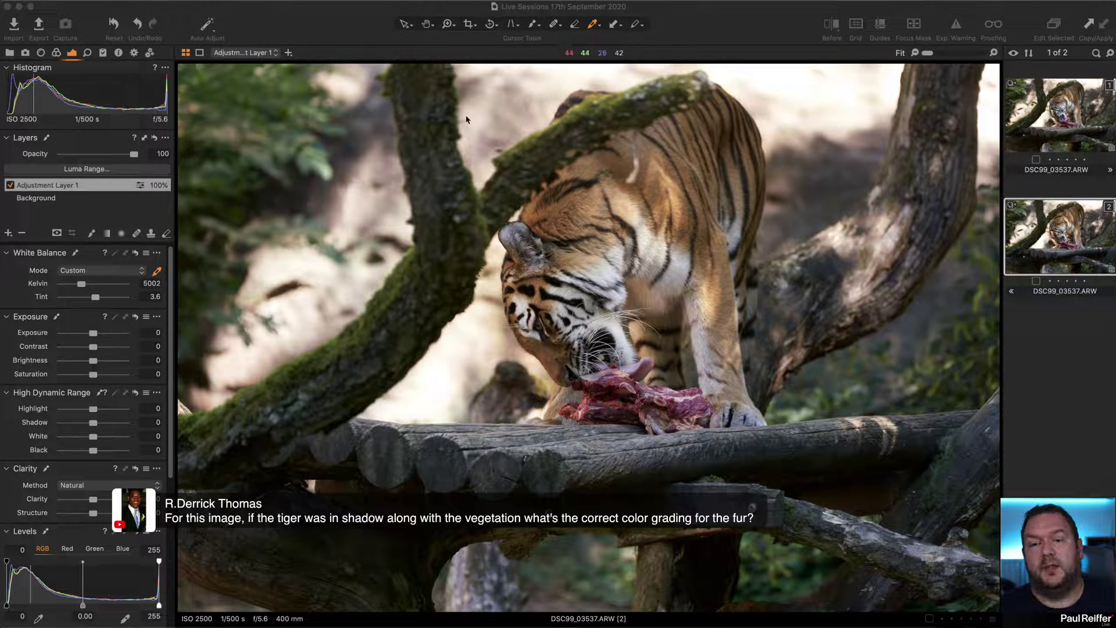
pyautogui.click(9, 185)
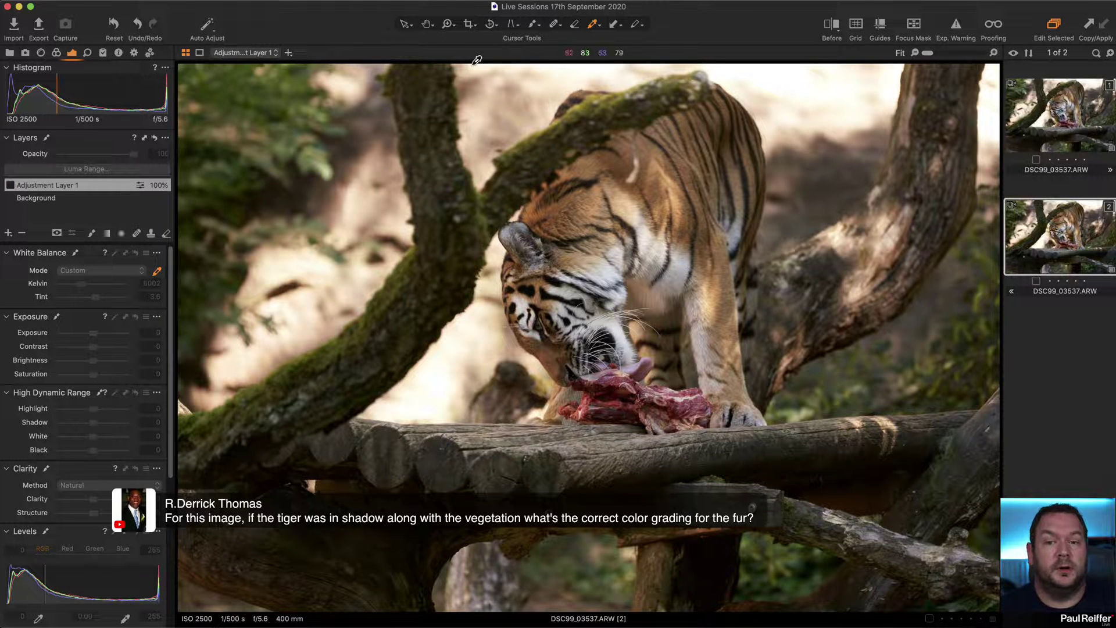
pyautogui.click(10, 185)
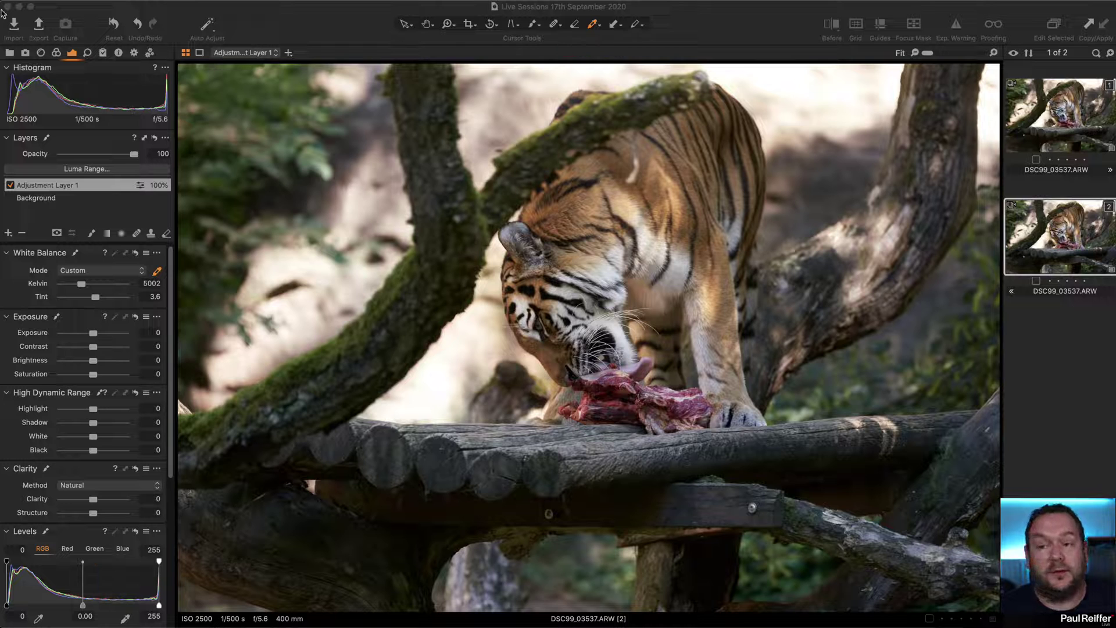
# Open the third user collection in the library.
pyautogui.click(13, 56)
pyautogui.click(11, 54)
pyautogui.click(75, 152)
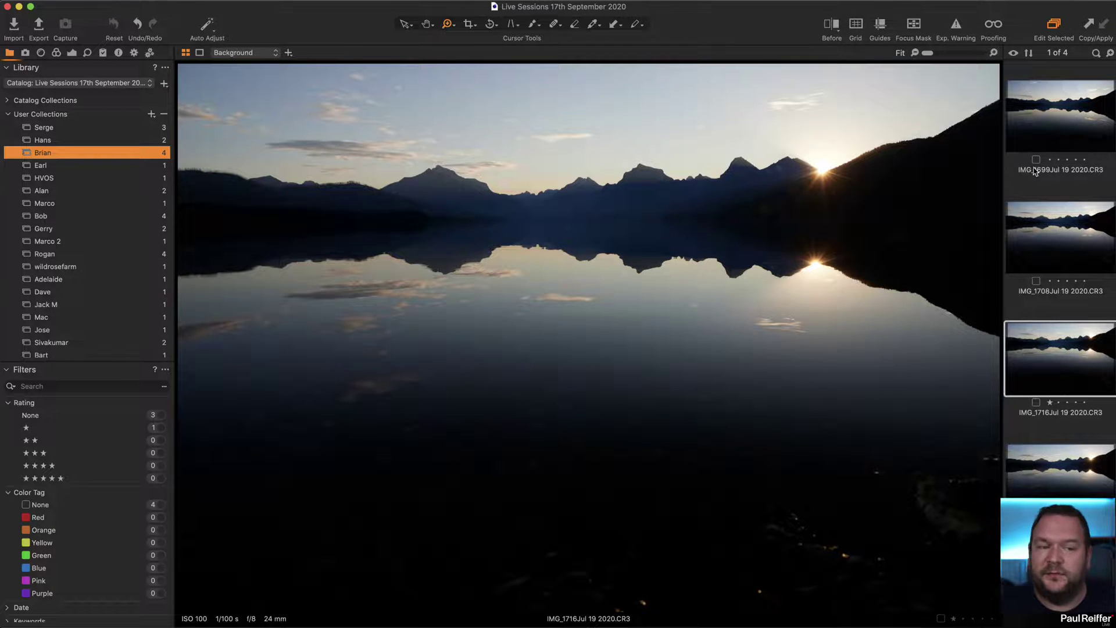
# Compare the four lake photos from IMG_1699 to IMG_1720, ending on the one-star IMG_1716 shot.
pyautogui.click(1051, 132)
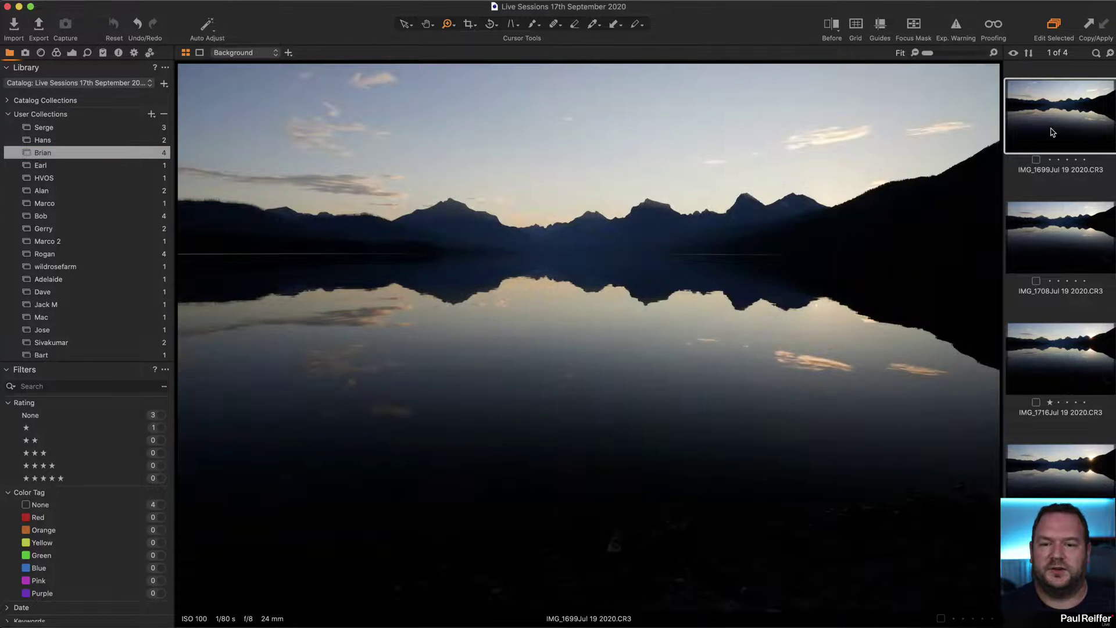
pyautogui.press('Down')
pyautogui.press('Down')
pyautogui.press('Down')
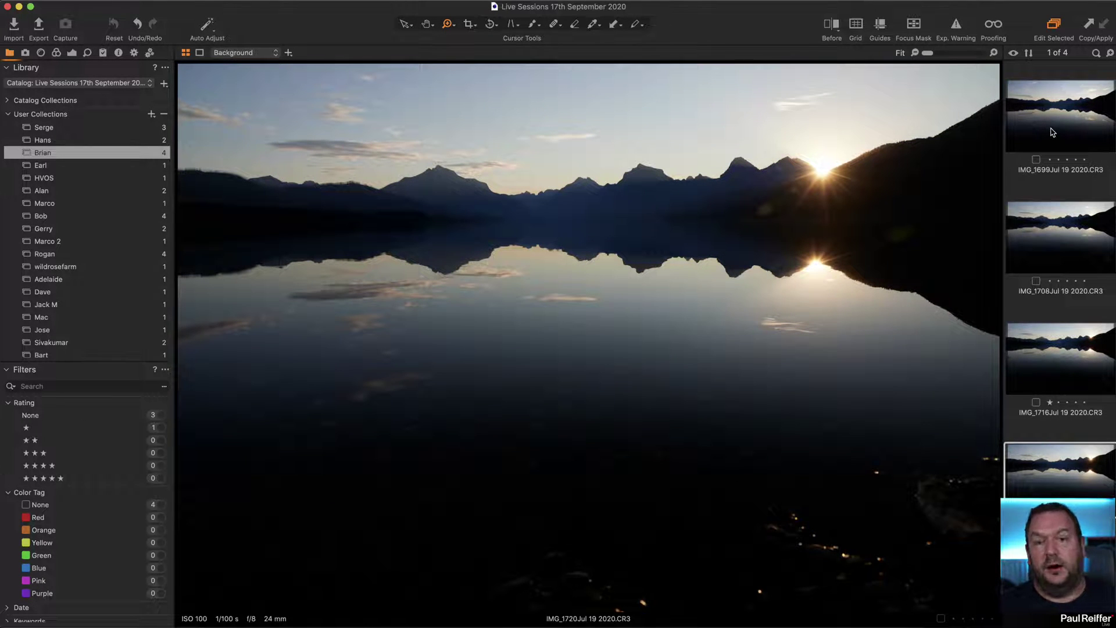
pyautogui.press('Up')
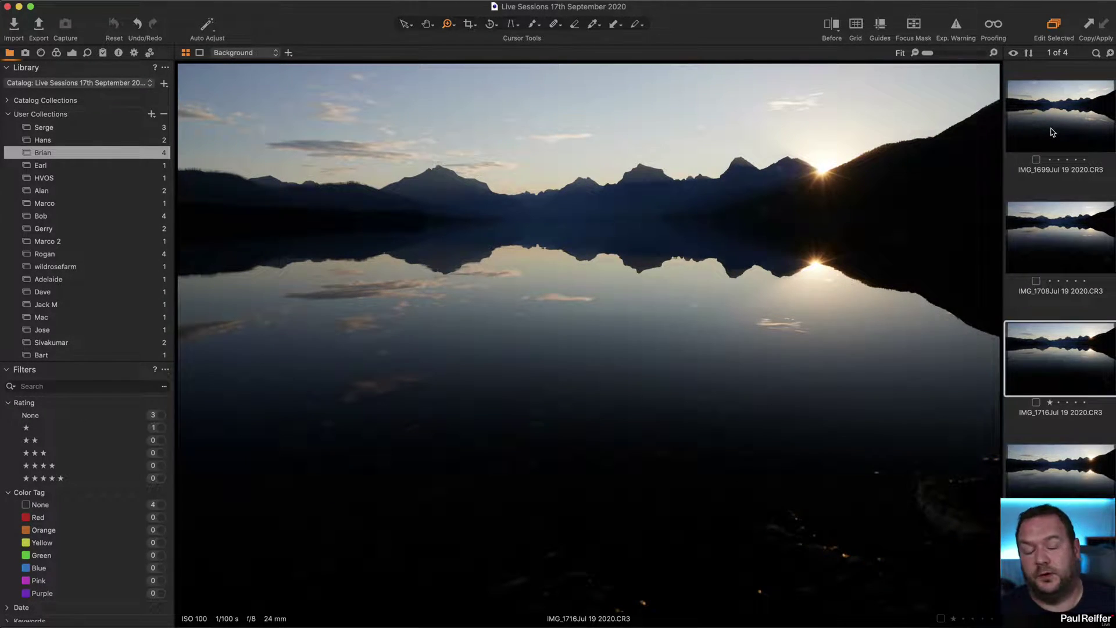
pyautogui.press('Up')
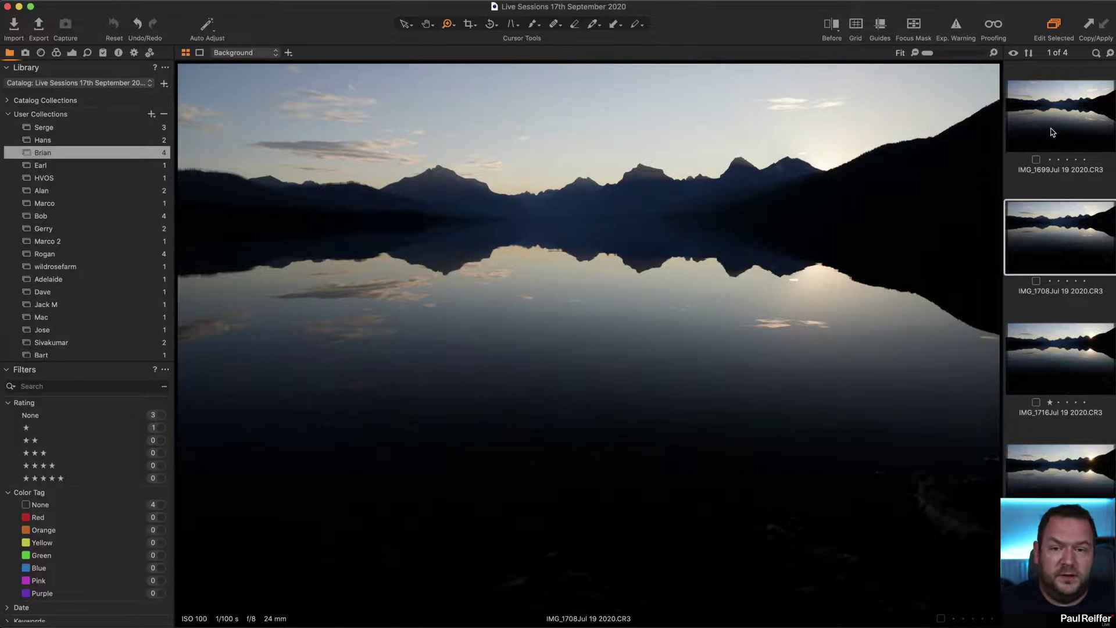
pyautogui.press('Up')
pyautogui.press('Down')
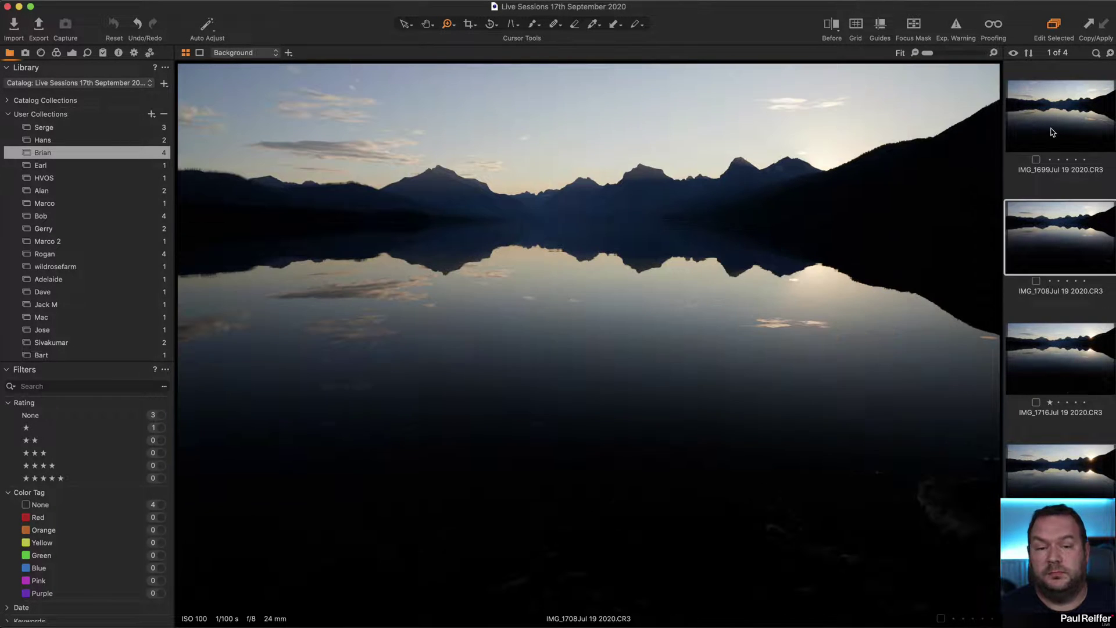
pyautogui.press('Down')
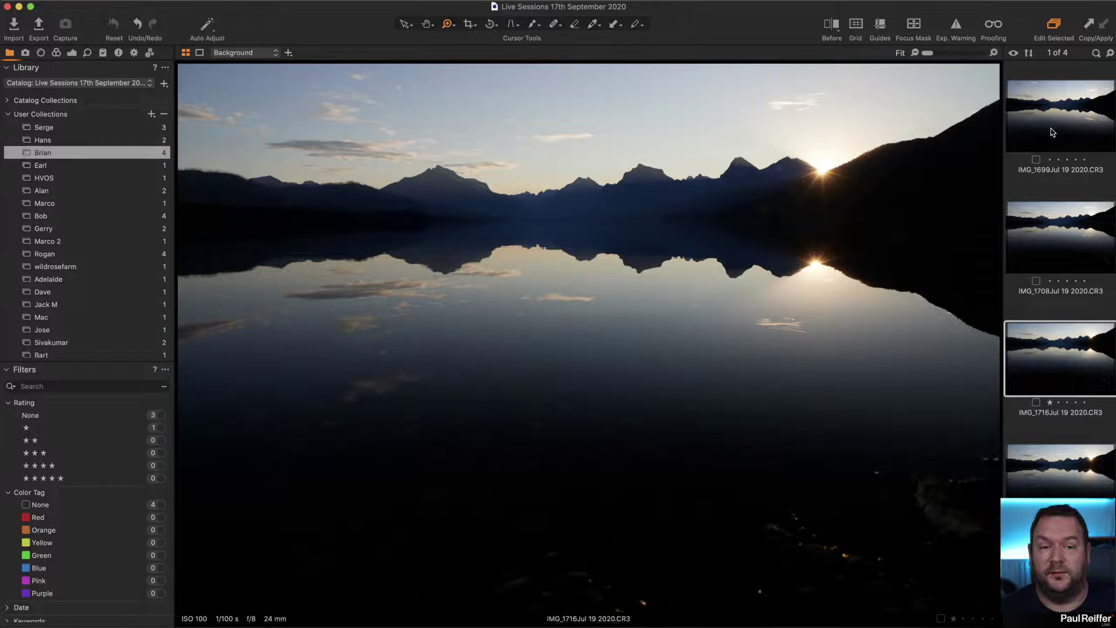
# Compare the sun starburst and lens flare close up in IMG_1720 and IMG_1716, ending with IMG_1716 fitted to view.
pyautogui.press('Down')
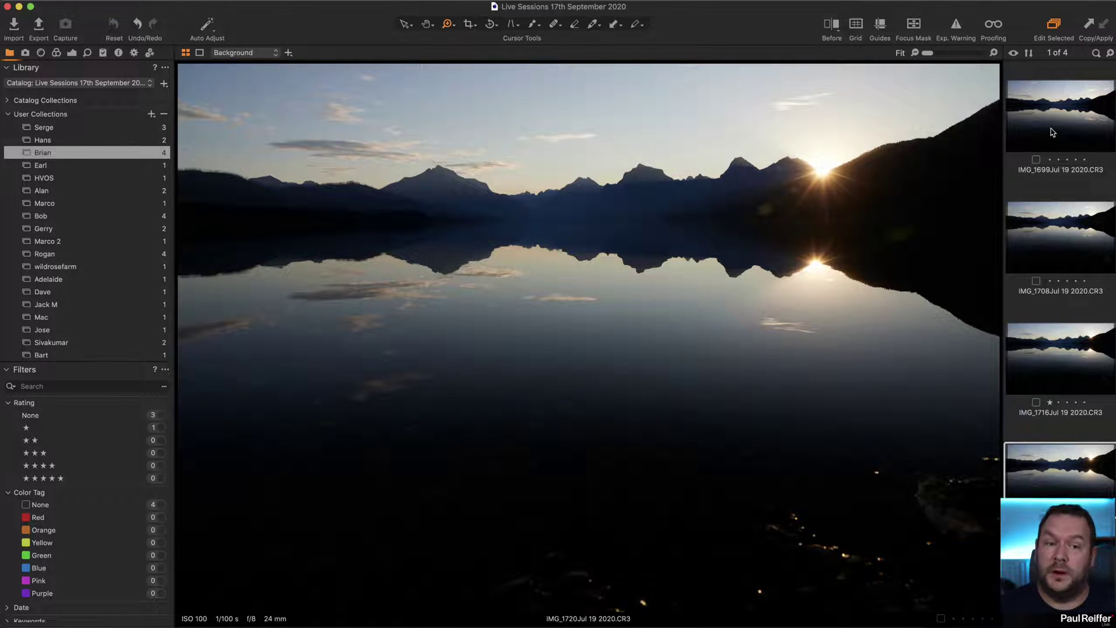
pyautogui.moveTo(717, 118); pyautogui.dragTo(948, 277)
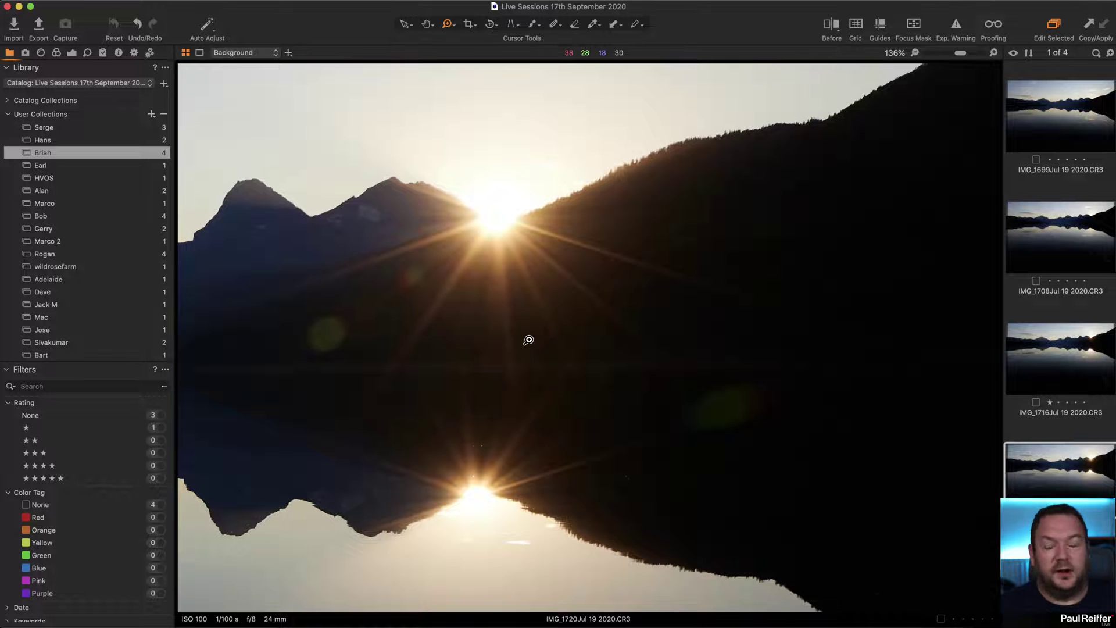
pyautogui.click(1049, 356)
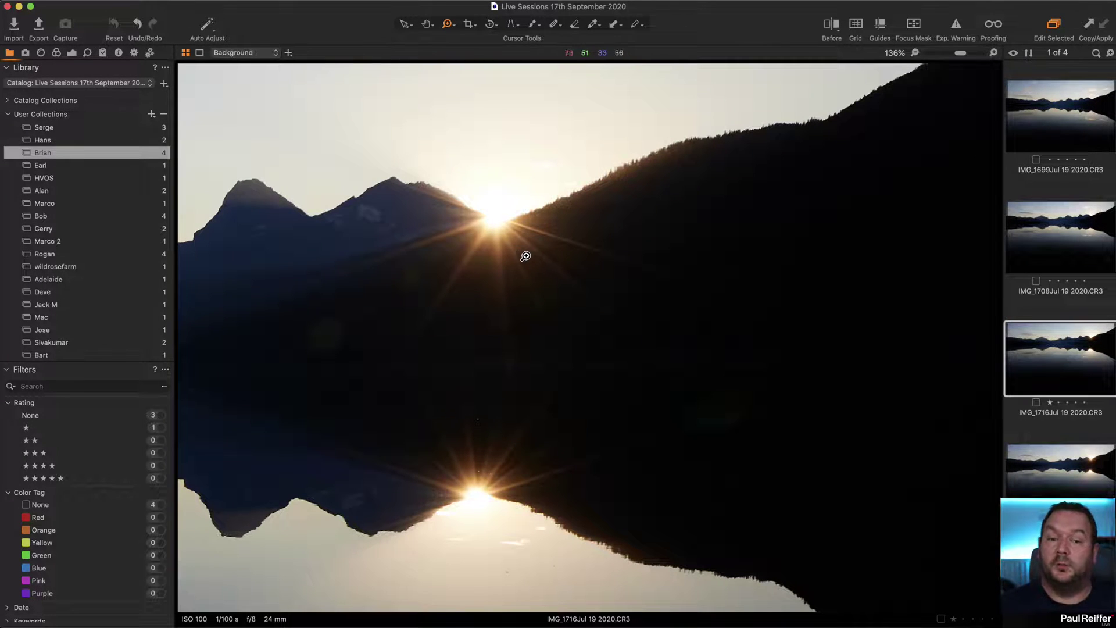
pyautogui.click(555, 266)
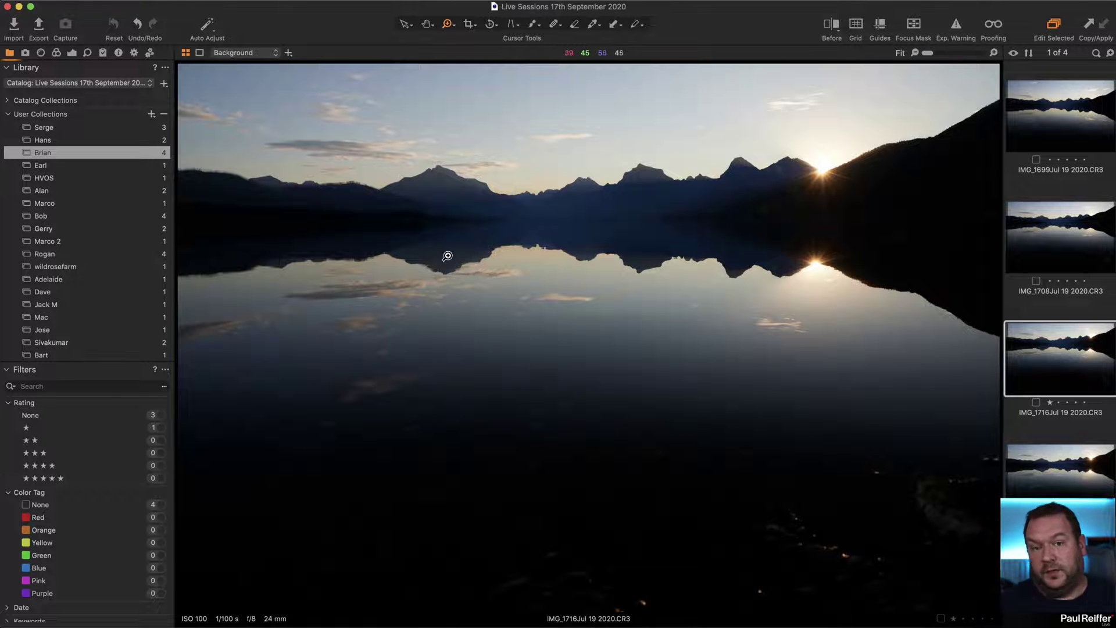
# Inspect the ridgelines and sun edge of IMG_1716 at 200% and enable Diffraction Correction for its lens.
pyautogui.click(40, 53)
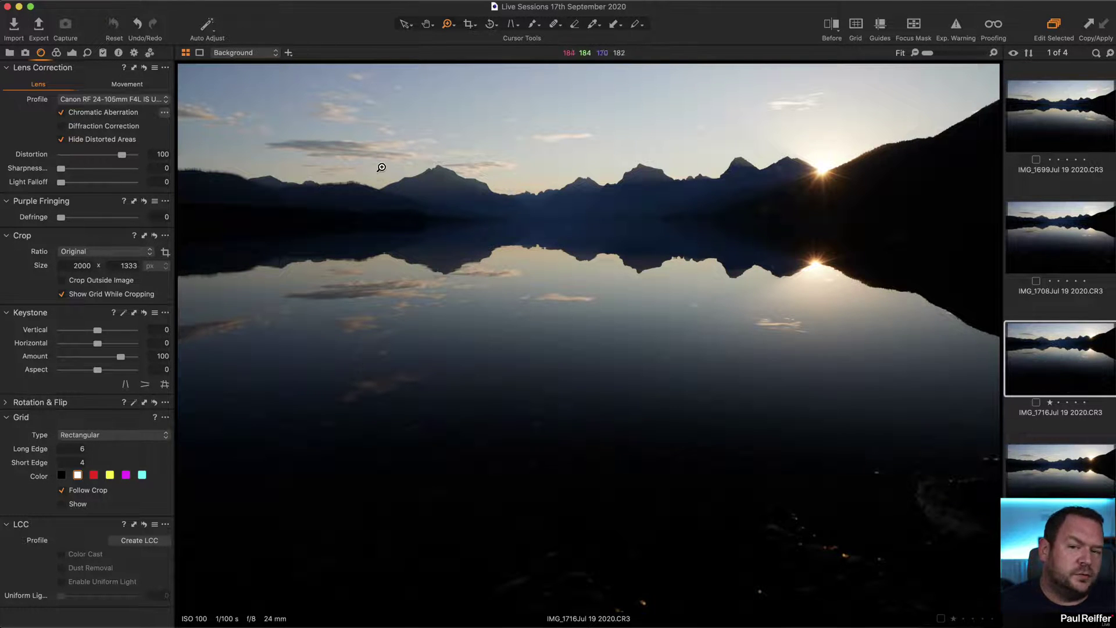
pyautogui.click(300, 161)
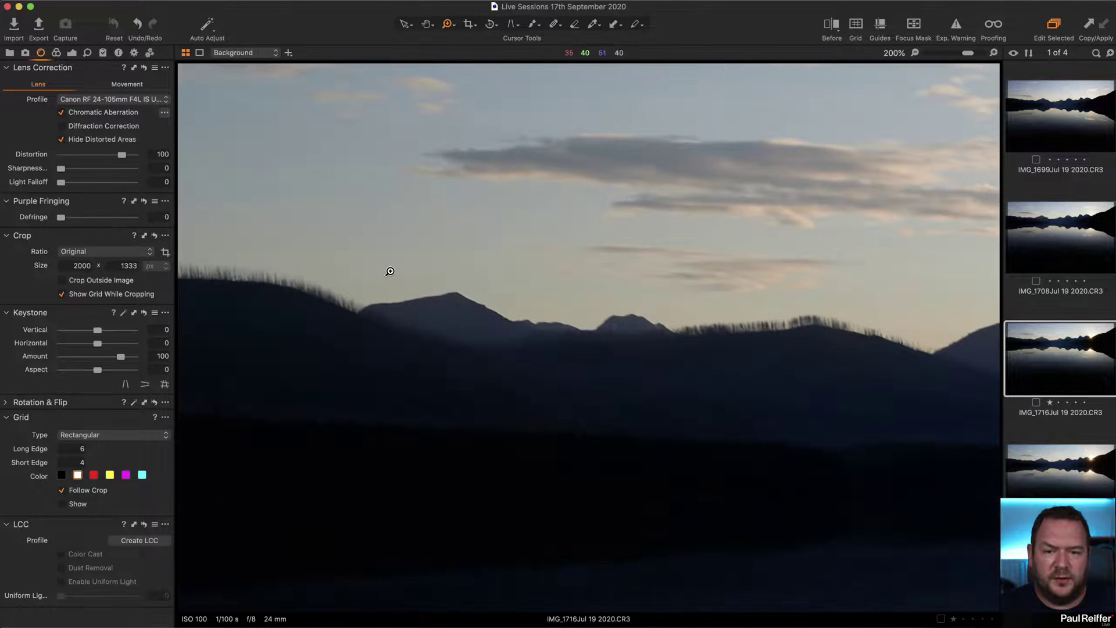
pyautogui.moveTo(363, 356); pyautogui.dragTo(524, 267)
pyautogui.moveTo(803, 304); pyautogui.dragTo(249, 371)
pyautogui.moveTo(640, 356); pyautogui.dragTo(23, 364)
pyautogui.moveTo(595, 391); pyautogui.dragTo(444, 401)
pyautogui.moveTo(829, 115); pyautogui.dragTo(621, 262)
pyautogui.moveTo(793, 165); pyautogui.dragTo(790, 332)
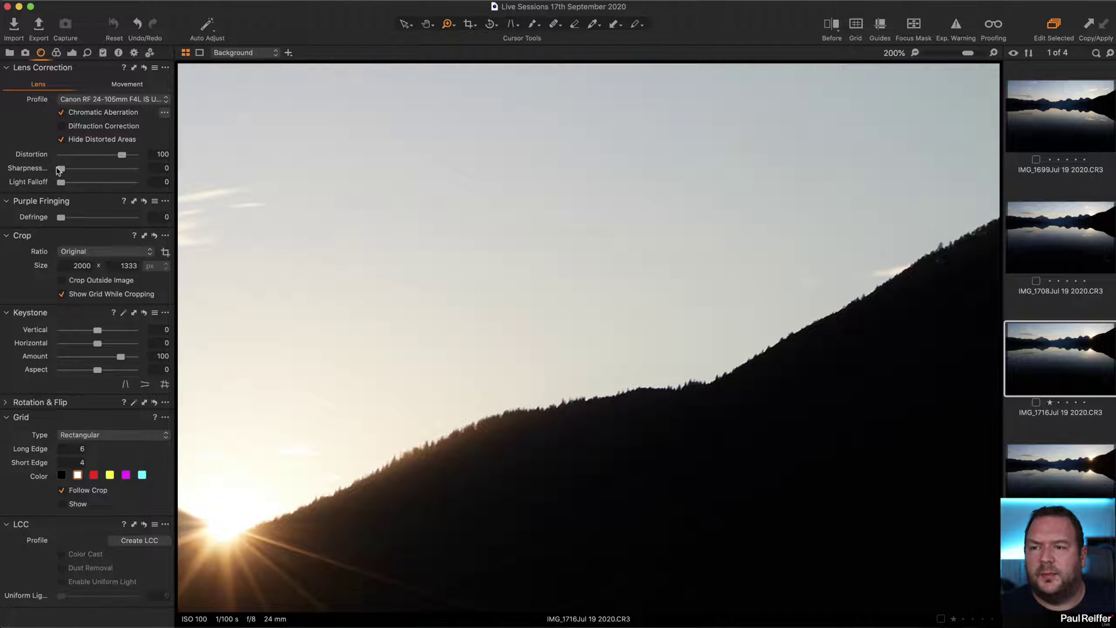
pyautogui.click(63, 127)
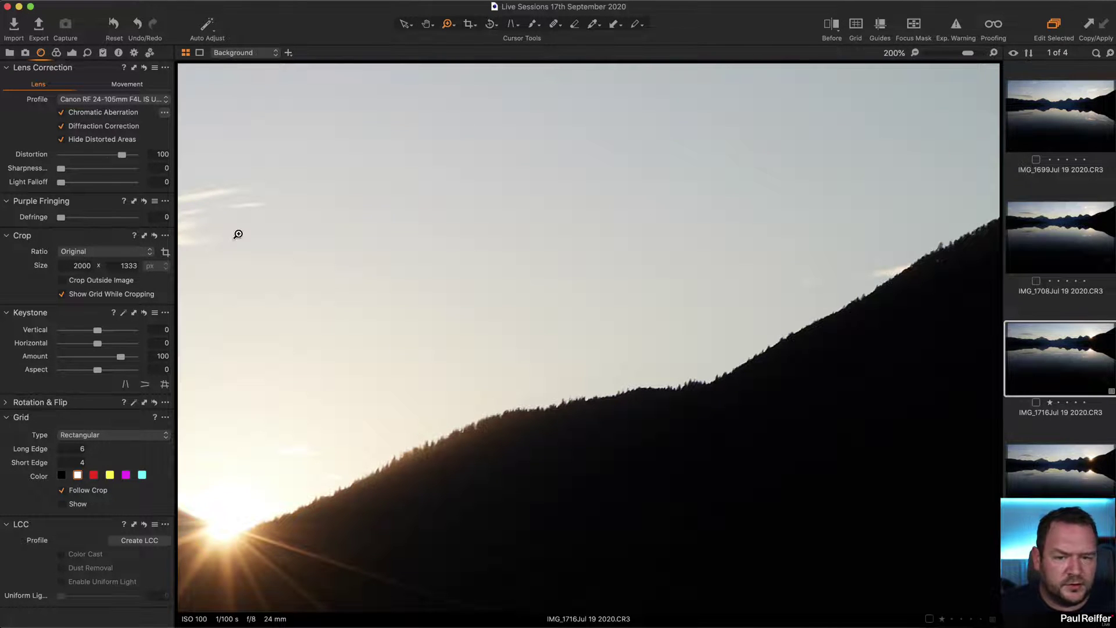
# Examine the sun starburst and the far-left treeline of IMG_1716 up close with diffraction correction on.
pyautogui.moveTo(481, 490); pyautogui.dragTo(829, 260)
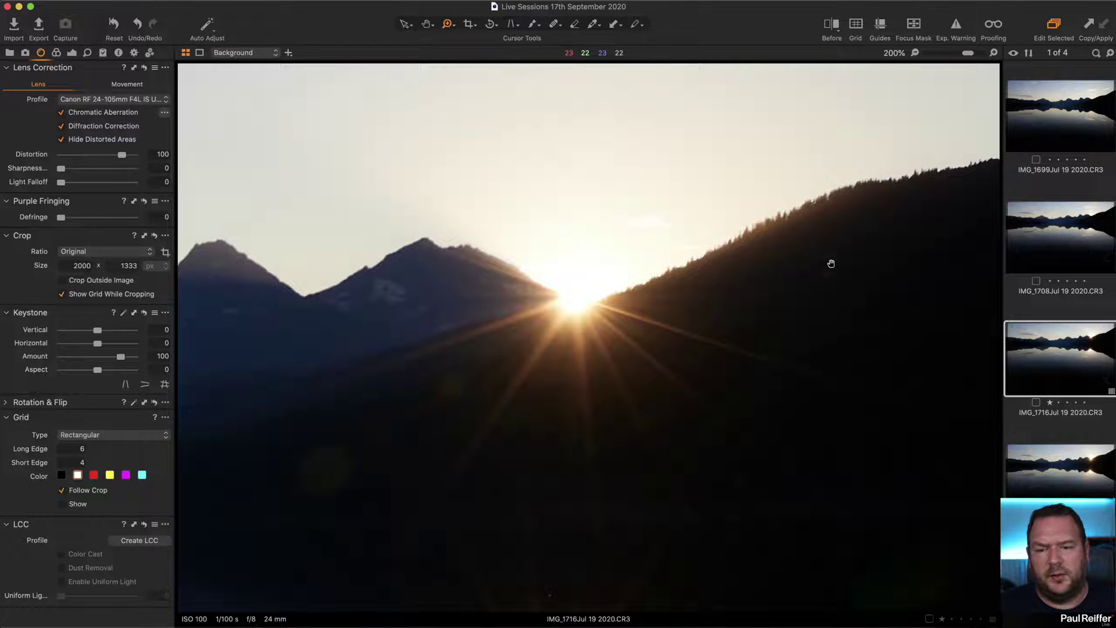
pyautogui.keyDown('alt'); pyautogui.click(586, 289); pyautogui.keyUp('alt')
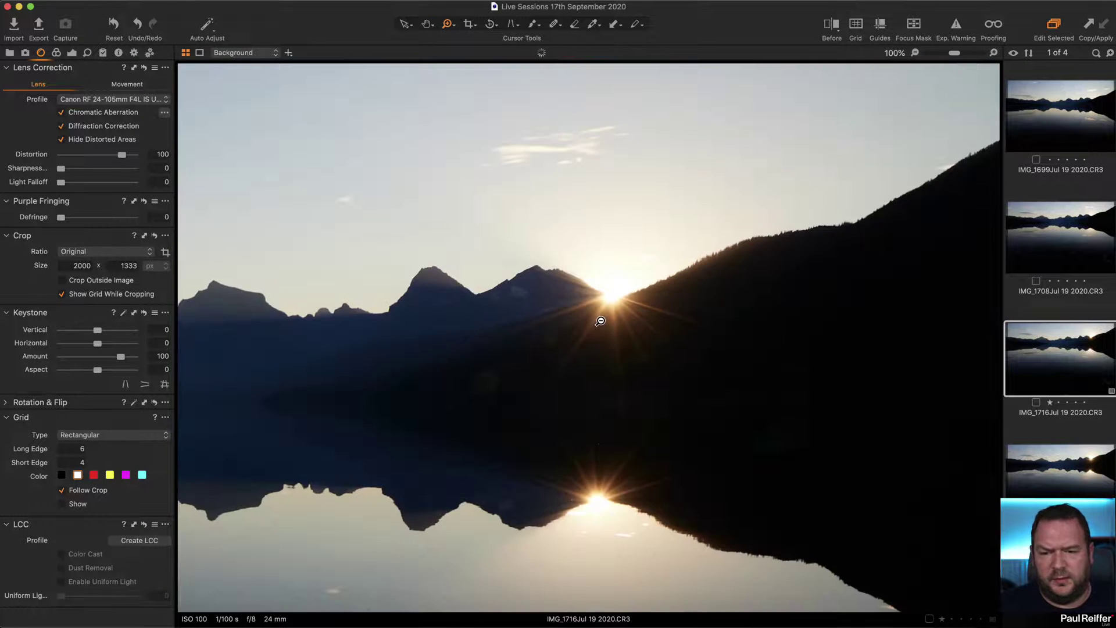
pyautogui.keyDown('alt'); pyautogui.click(619, 294); pyautogui.keyUp('alt')
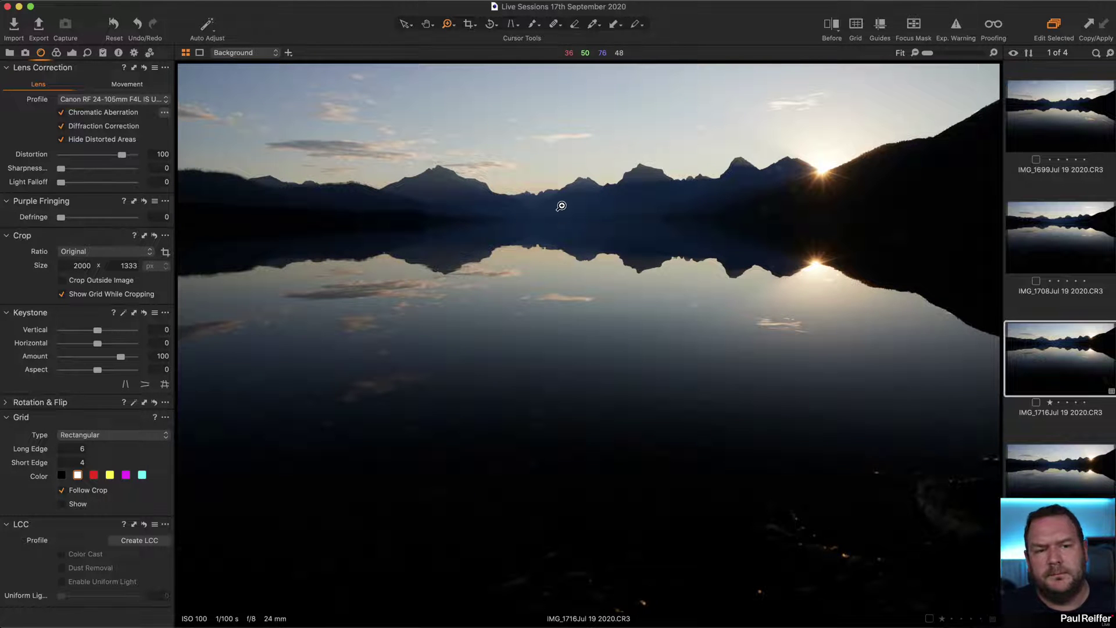
pyautogui.moveTo(213, 170); pyautogui.dragTo(308, 224)
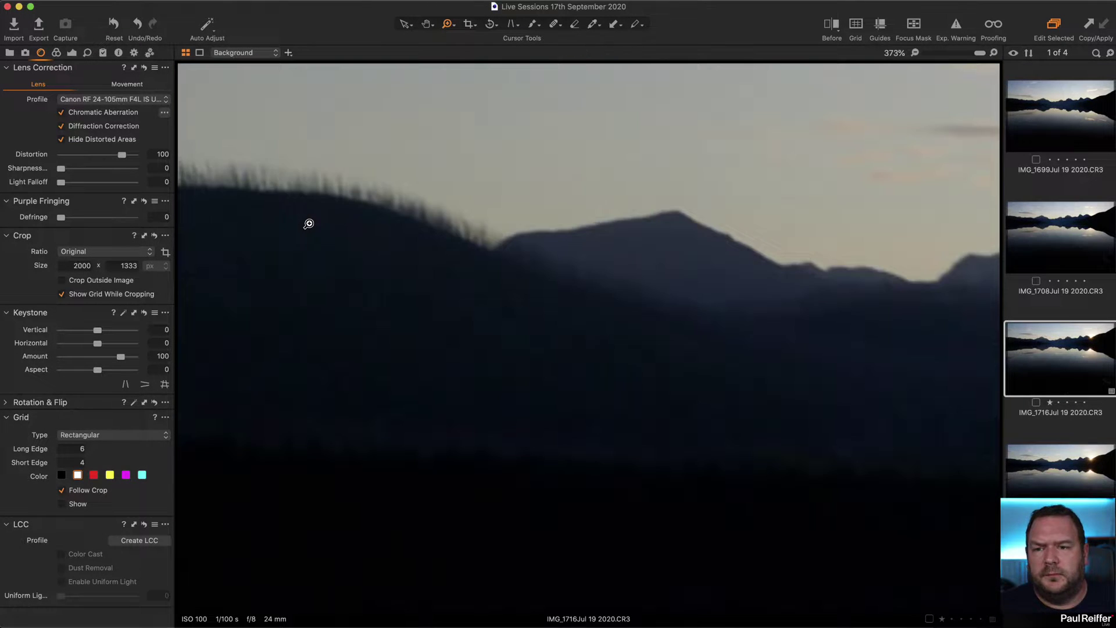
# Try a lens Sharpness Falloff correction of 66 and check its effect on the left treeline and mountains.
pyautogui.click(419, 264)
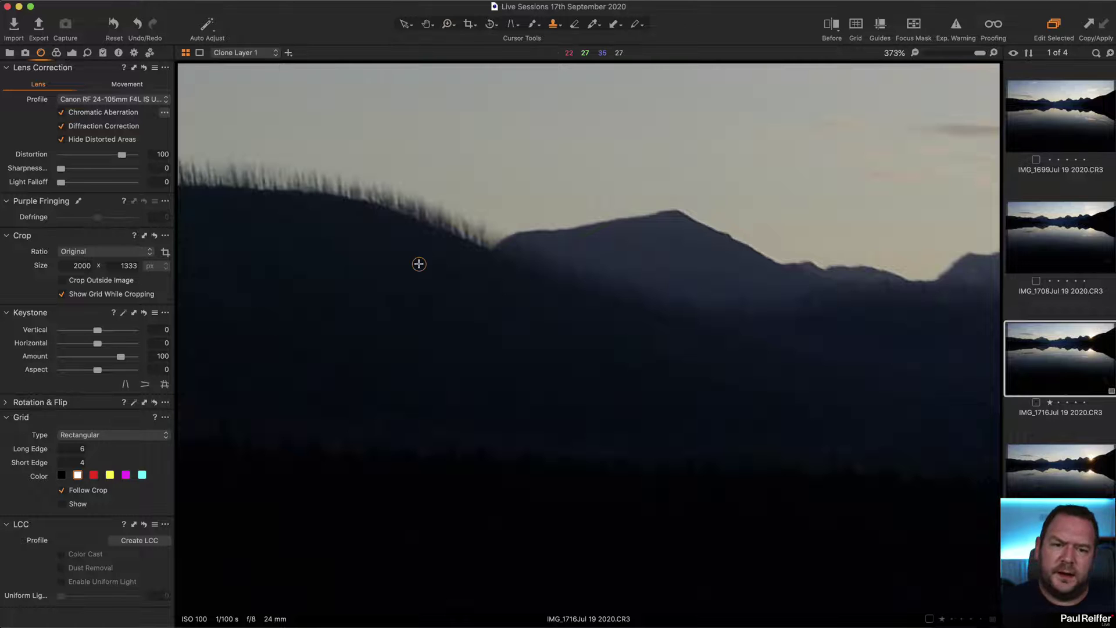
pyautogui.press('z')
pyautogui.keyDown('alt'); pyautogui.click(425, 261); pyautogui.keyUp('alt')
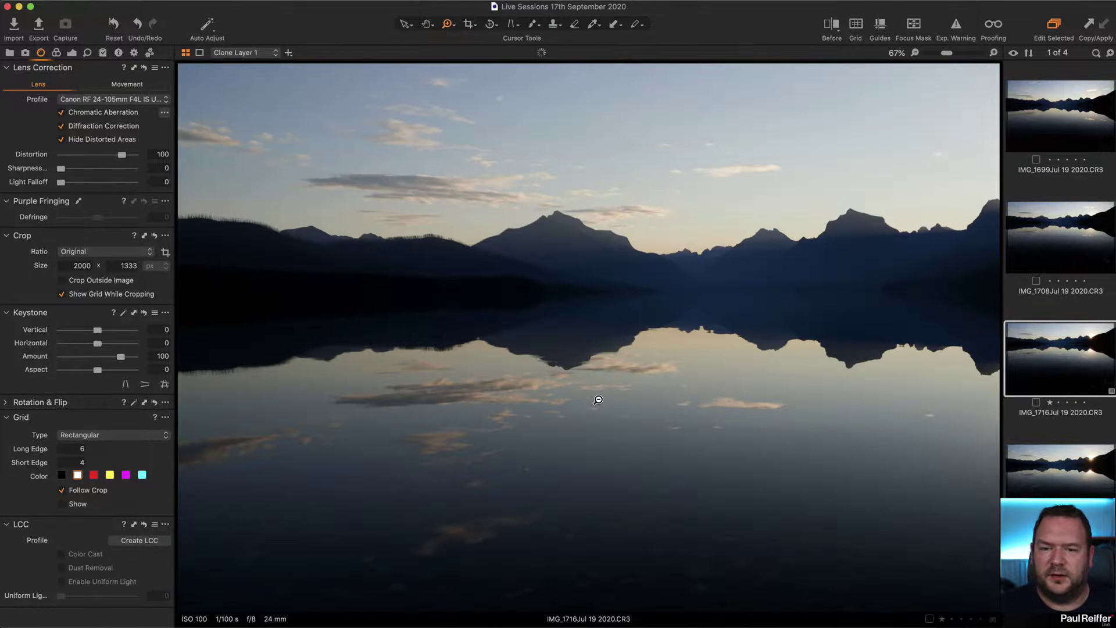
pyautogui.click(270, 201)
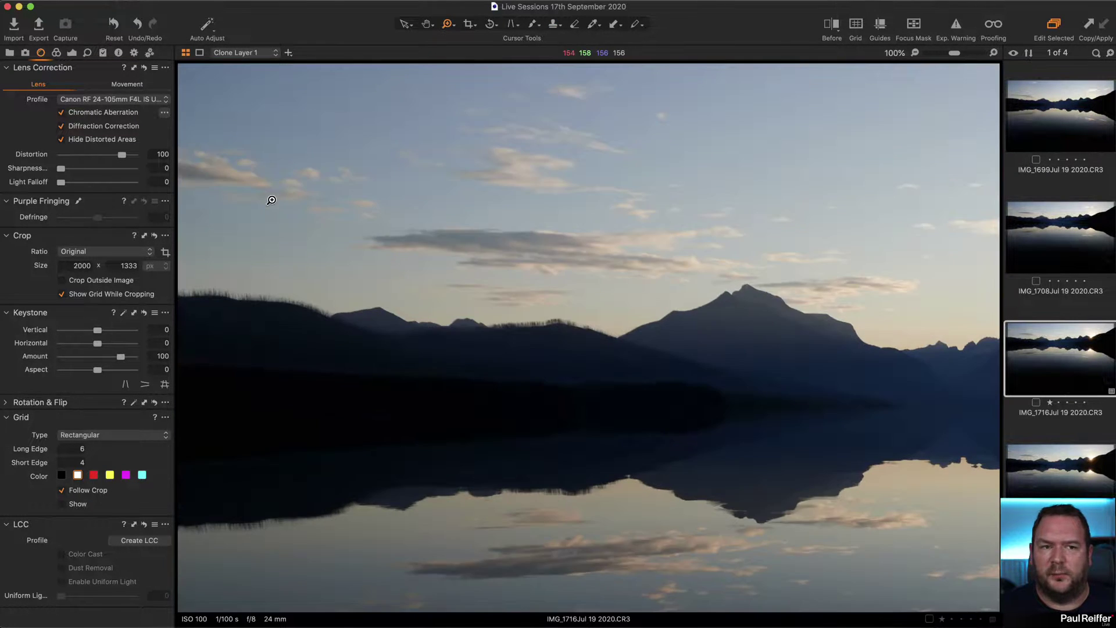
pyautogui.click(271, 201)
pyautogui.keyDown('alt'); pyautogui.click(361, 514); pyautogui.keyUp('alt')
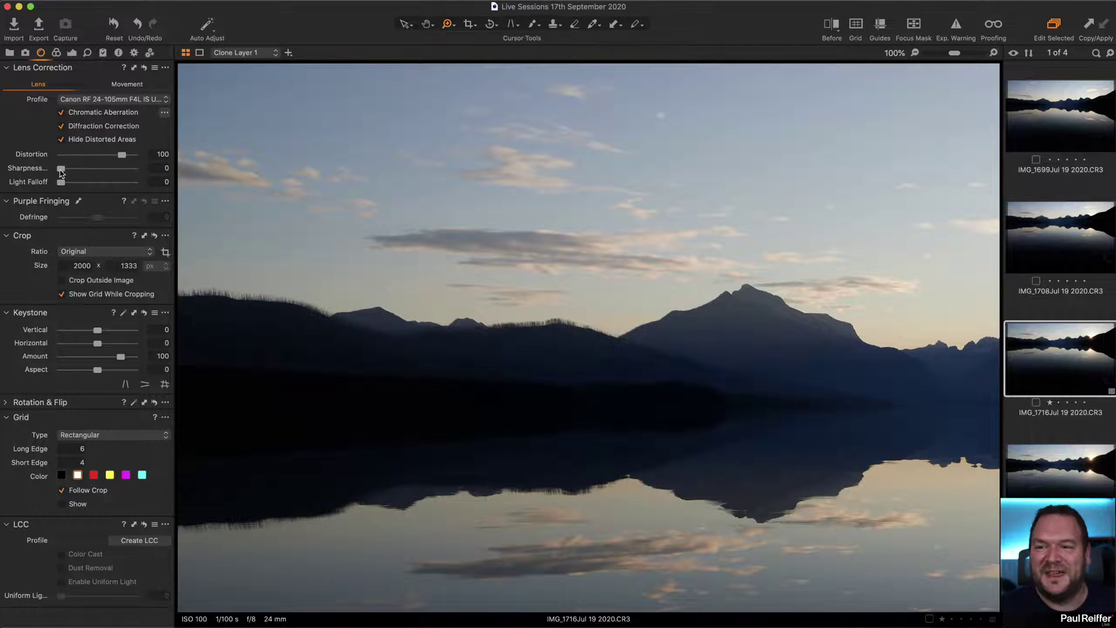
pyautogui.moveTo(76, 169); pyautogui.dragTo(81, 168)
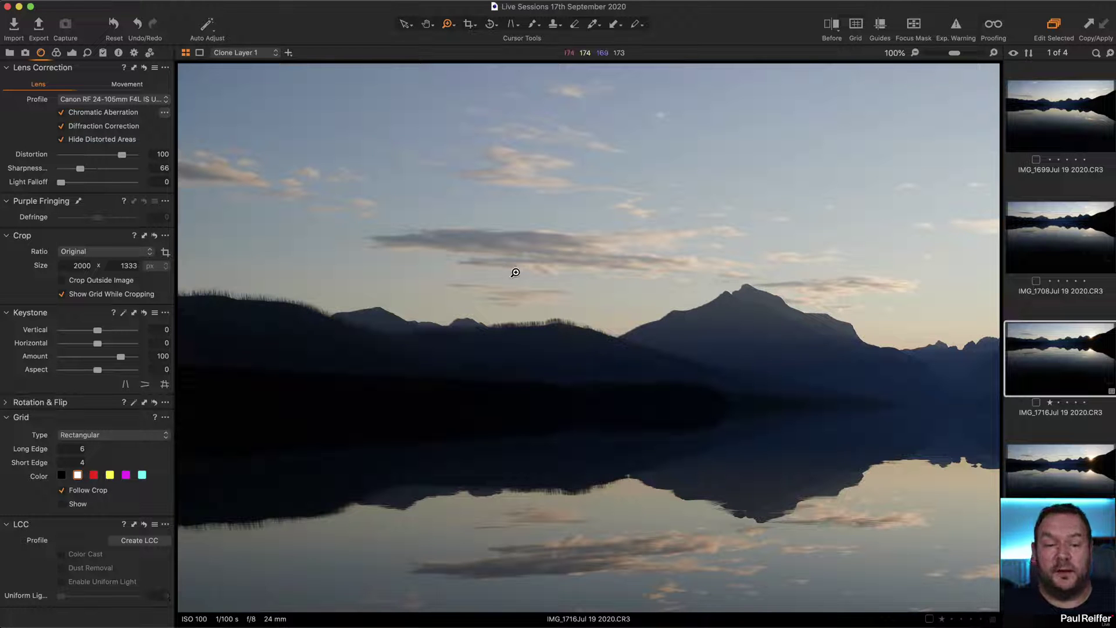
pyautogui.press('v')
pyautogui.press('super+0')
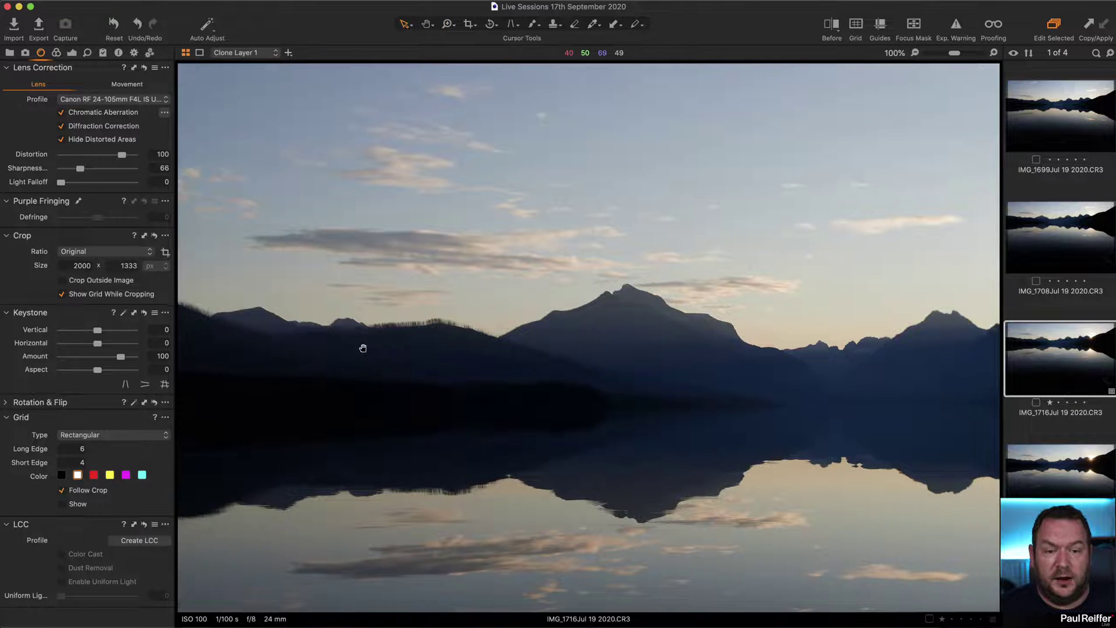
pyautogui.press('super+alt+0')
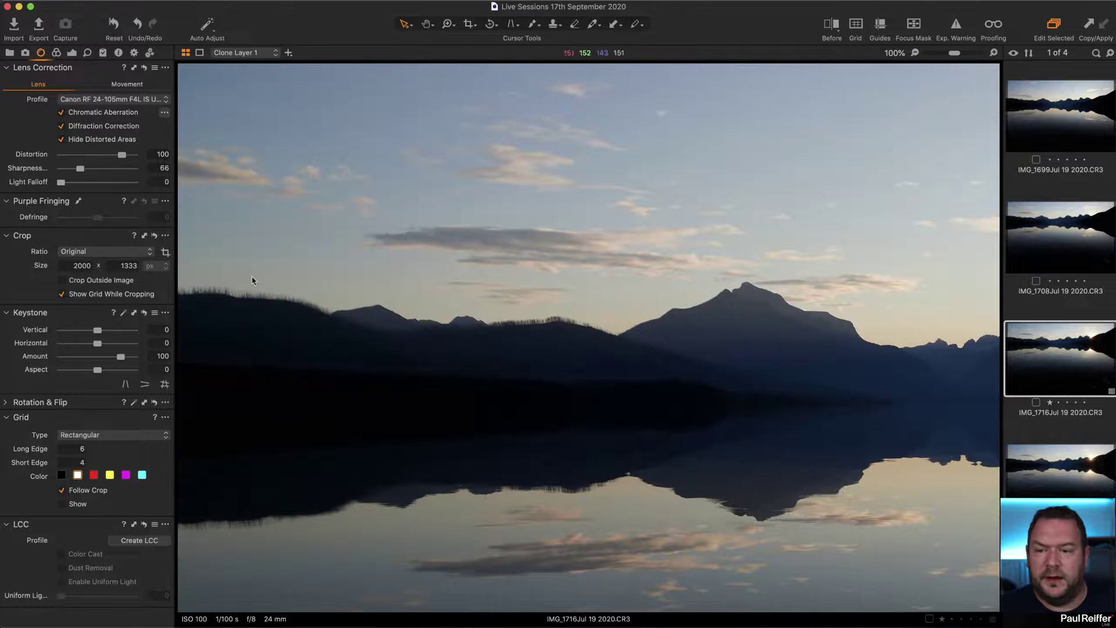
# Set the lens Sharpness Falloff correction to 129 and check the left treeline at 200%.
pyautogui.click(98, 169)
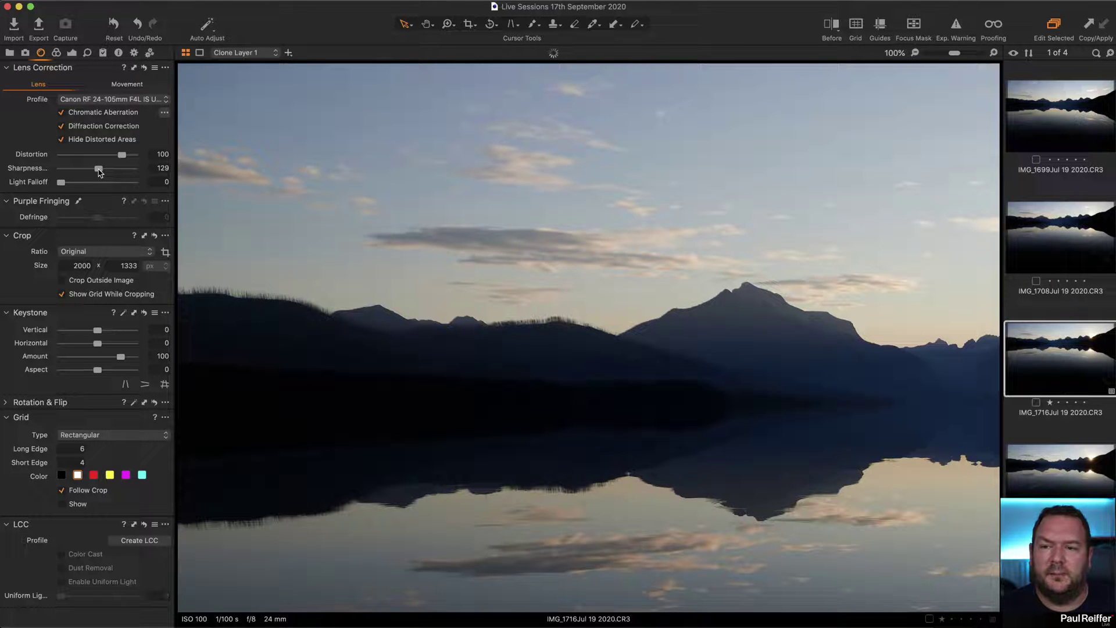
pyautogui.press('z')
pyautogui.click(233, 284)
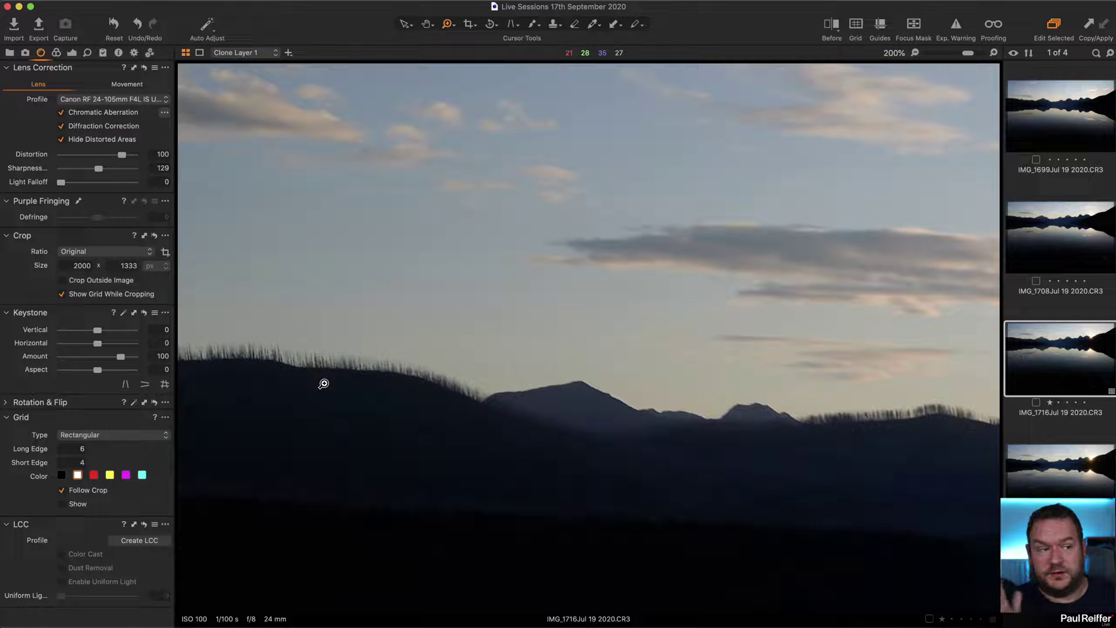
pyautogui.press('super+0')
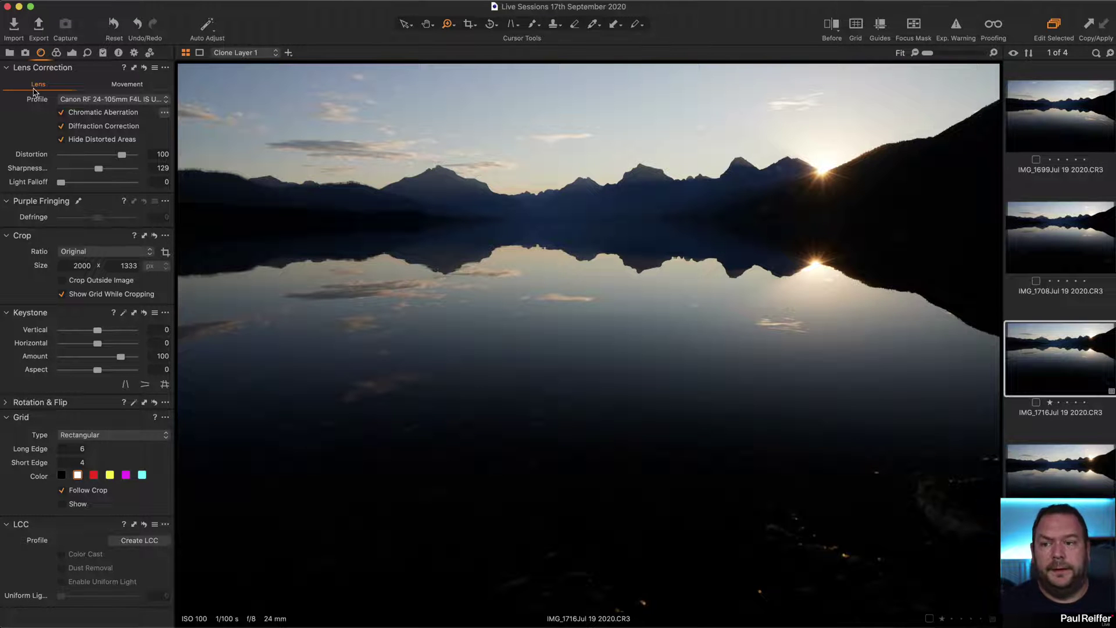
# Delete Clone Layer 1 so that only the Background layer remains on the photo.
pyautogui.click(72, 53)
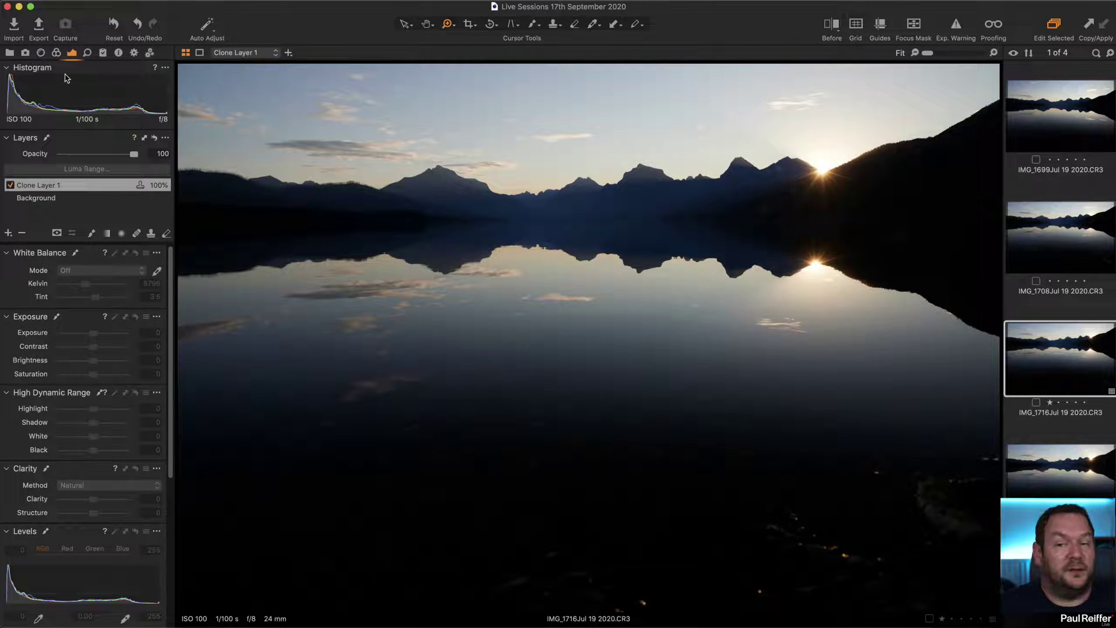
pyautogui.click(10, 186)
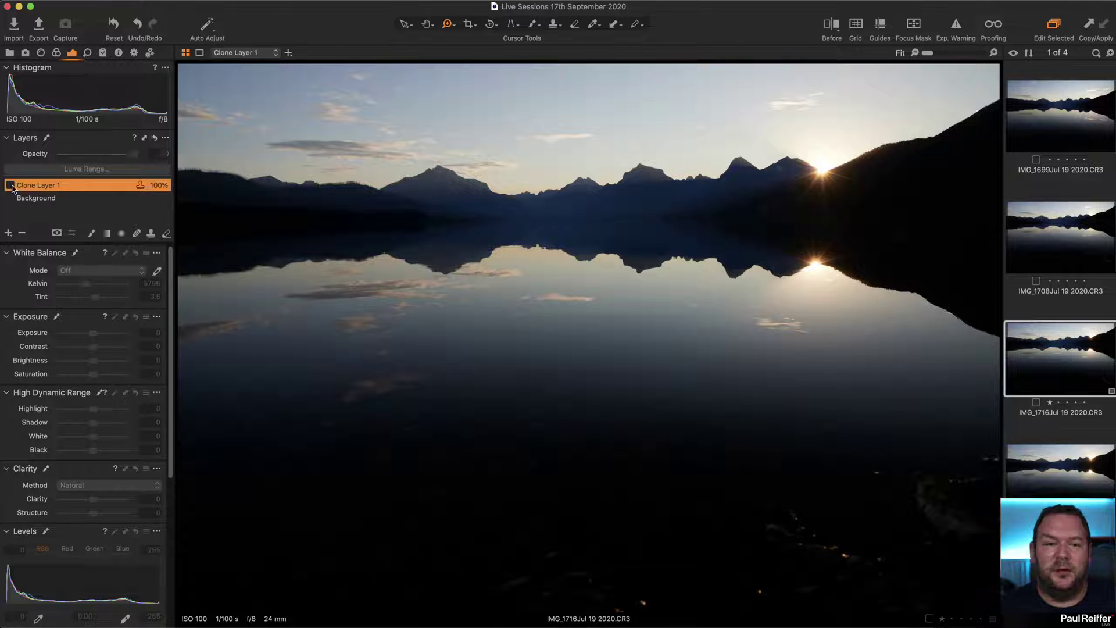
pyautogui.click(22, 232)
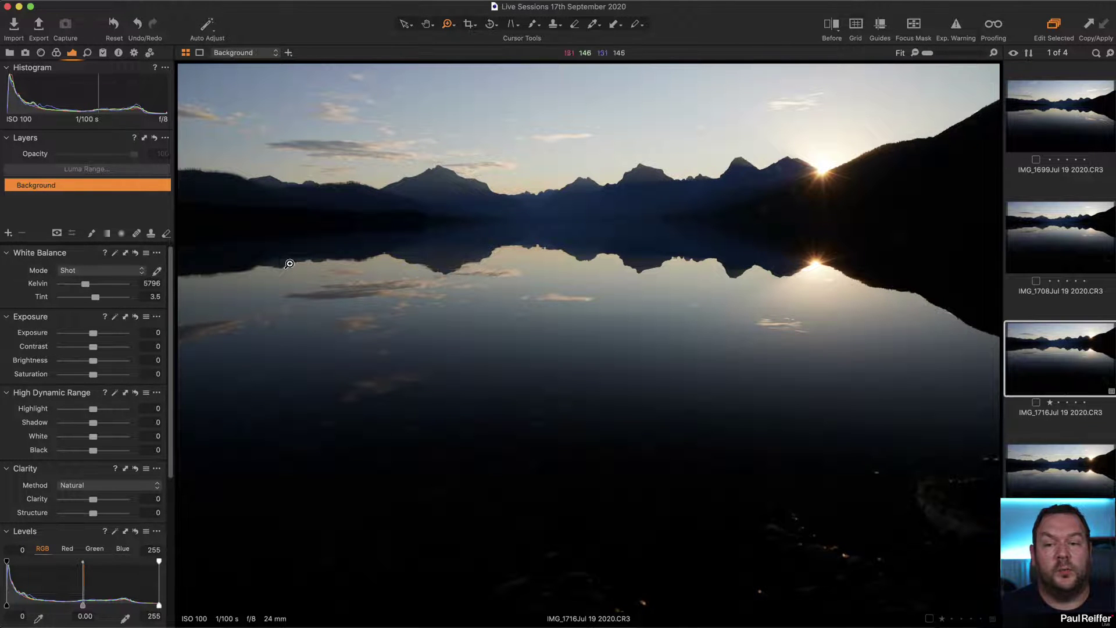
# Crop IMG_1716 to a 1x2 panorama, keeping the sky, mountains and reflections and removing the dark foreground water.
pyautogui.click(469, 26)
pyautogui.click(469, 26)
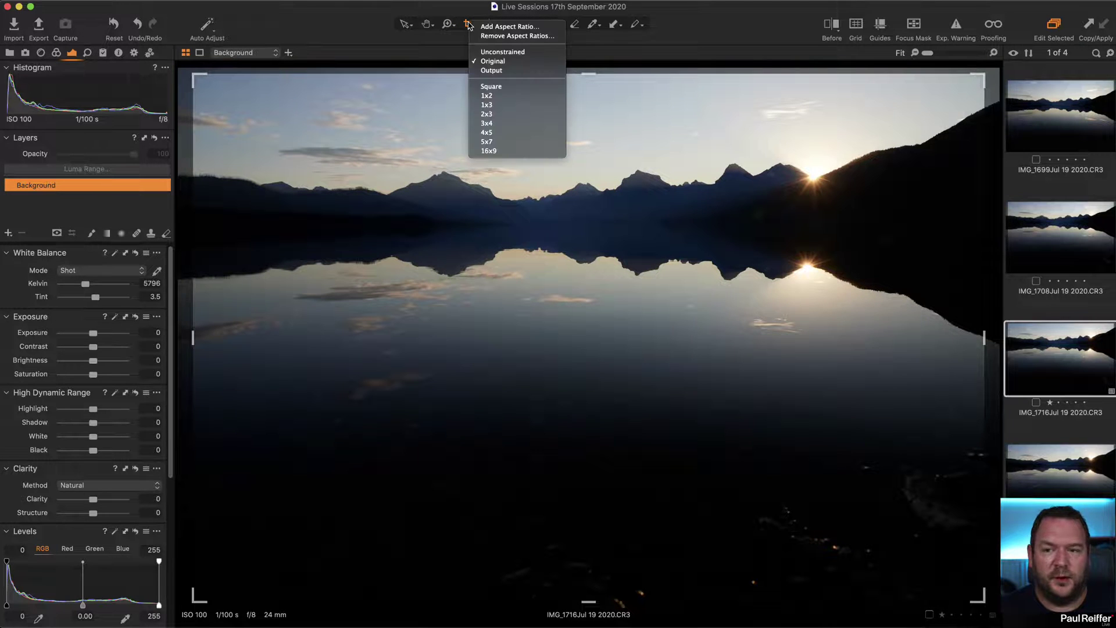
pyautogui.click(493, 95)
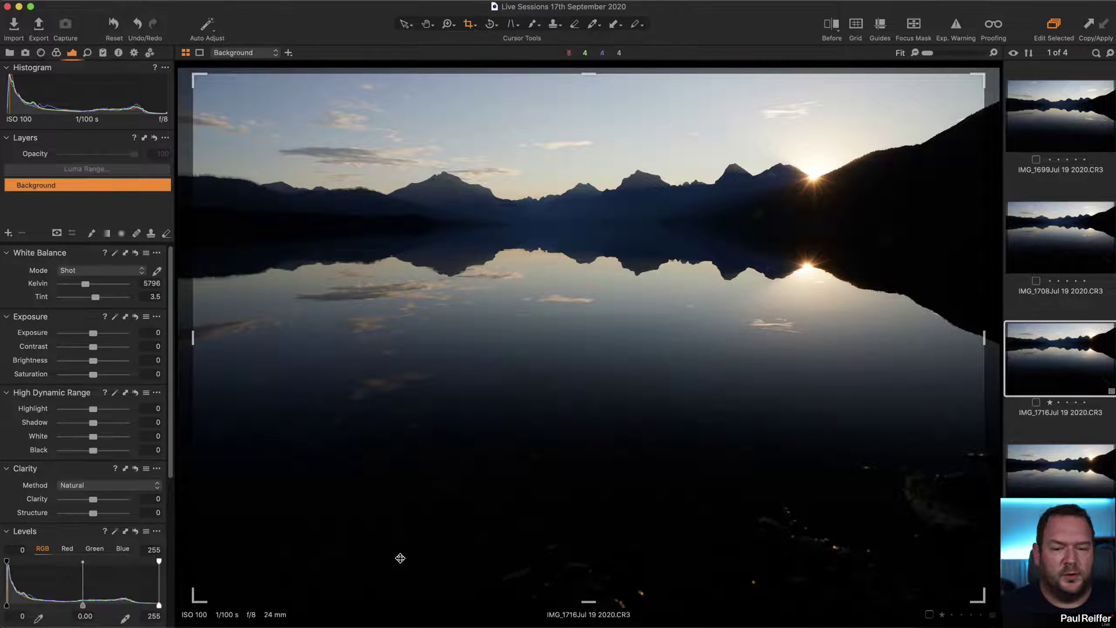
pyautogui.moveTo(996, 602); pyautogui.dragTo(998, 476)
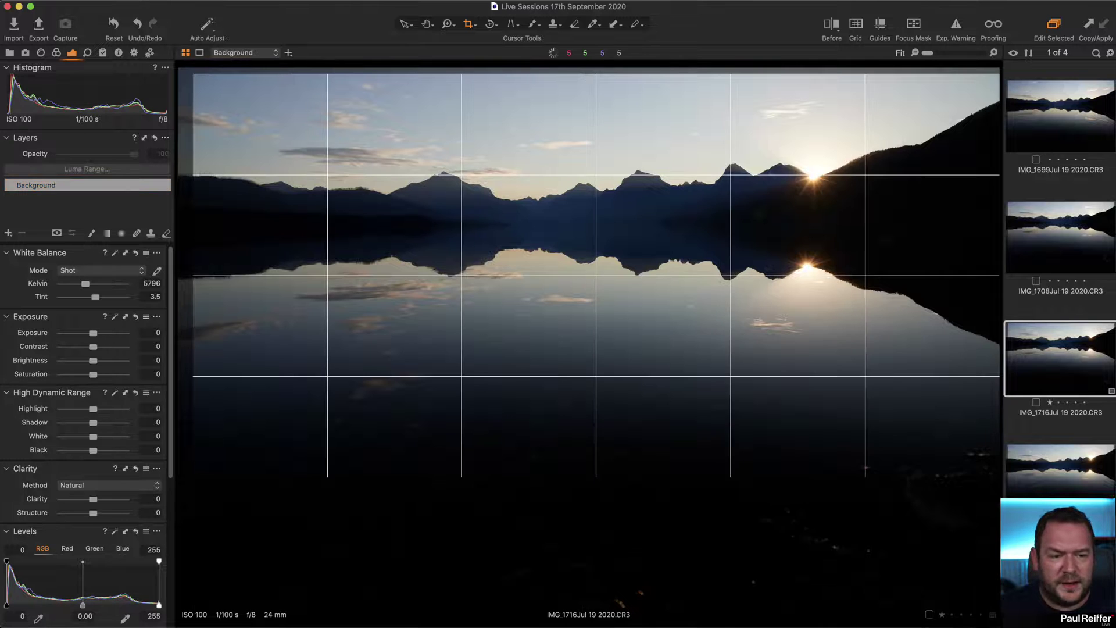
pyautogui.moveTo(846, 374); pyautogui.dragTo(836, 304)
pyautogui.moveTo(197, 464); pyautogui.dragTo(213, 437)
pyautogui.moveTo(429, 351)
pyautogui.mouseDown()
pyautogui.moveTo(413, 343)
pyautogui.moveTo(424, 336)
pyautogui.mouseUp()
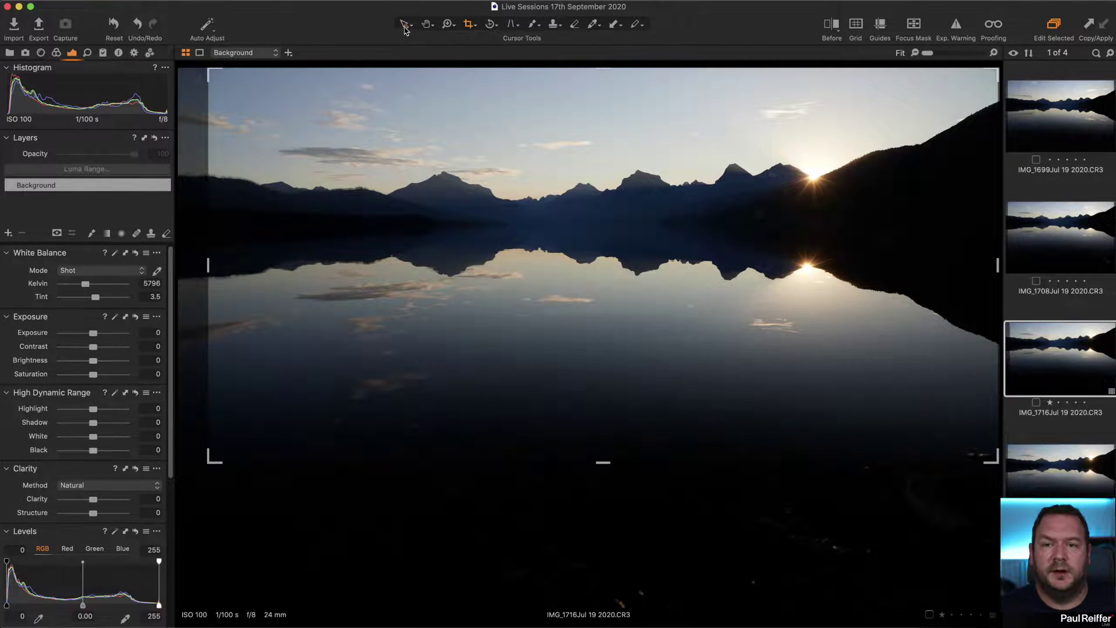
pyautogui.click(404, 26)
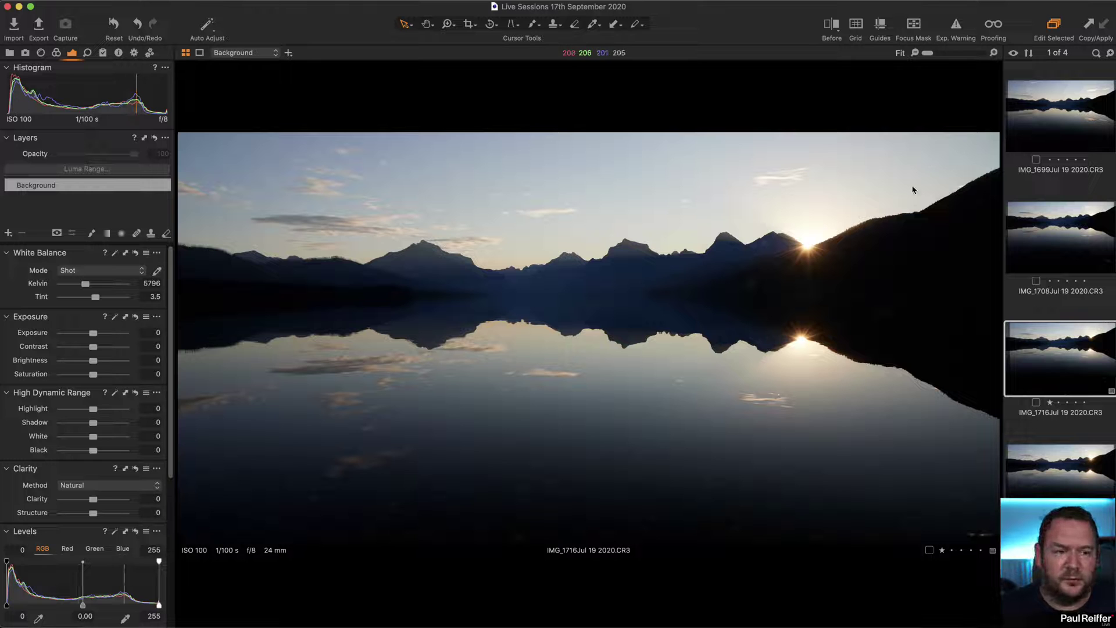
# Filter the browser so that only the one-star photo is shown.
pyautogui.click(1094, 53)
pyautogui.click(991, 69)
pyautogui.click(1012, 95)
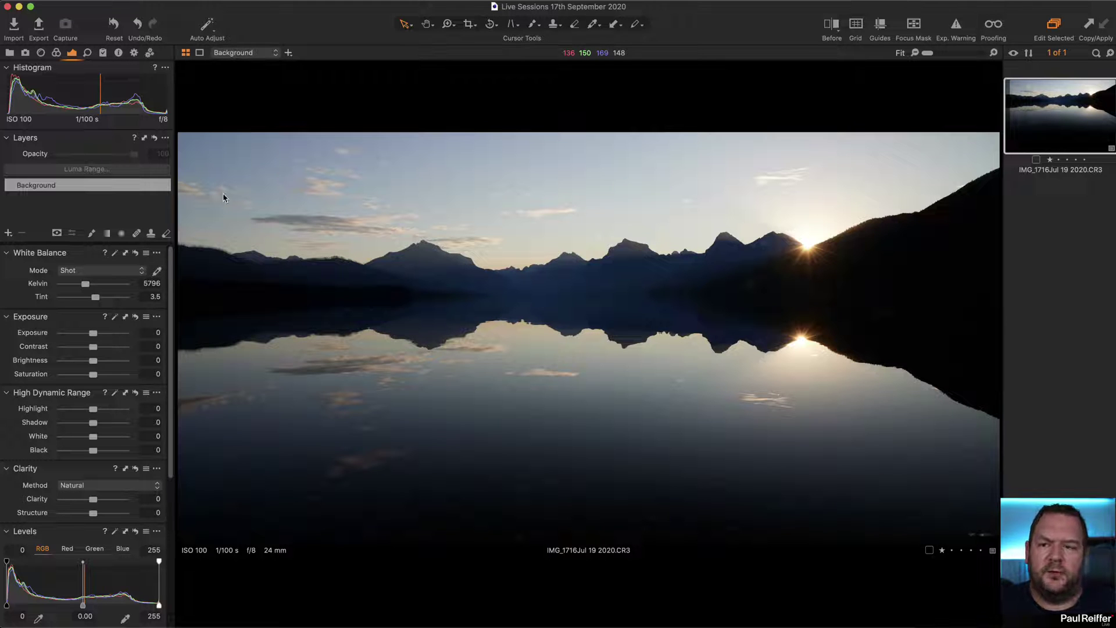
# Try white balance settings, including a sample from the clouds, and finish with a warm balance of 7287 Kelvin and tint 3.3.
pyautogui.moveTo(86, 284)
pyautogui.mouseDown()
pyautogui.moveTo(96, 298)
pyautogui.moveTo(93, 287)
pyautogui.mouseUp()
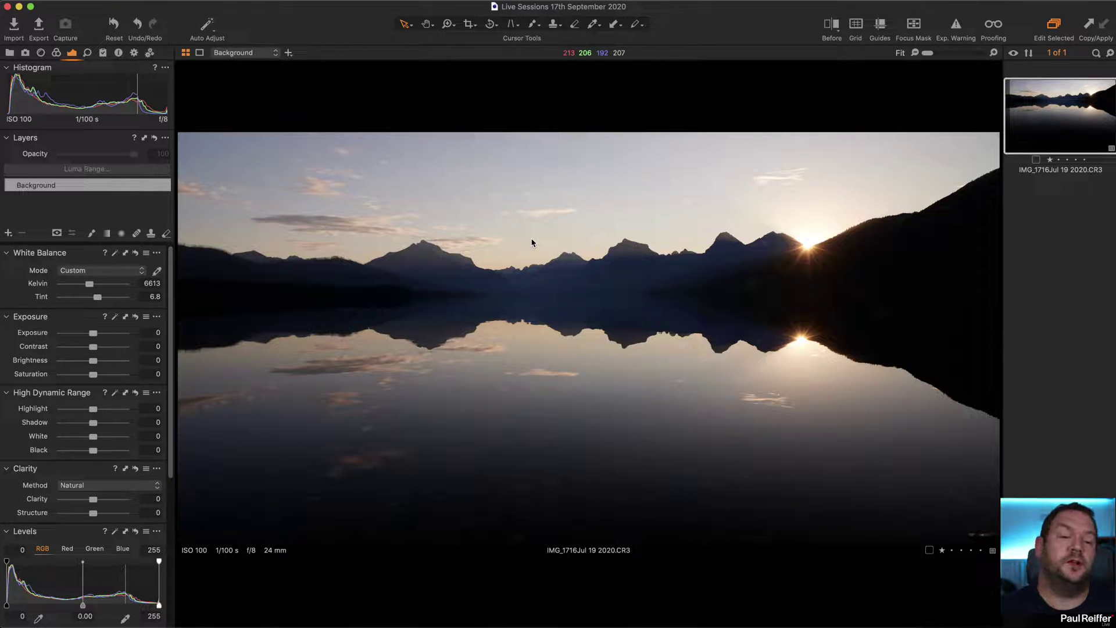
pyautogui.click(157, 272)
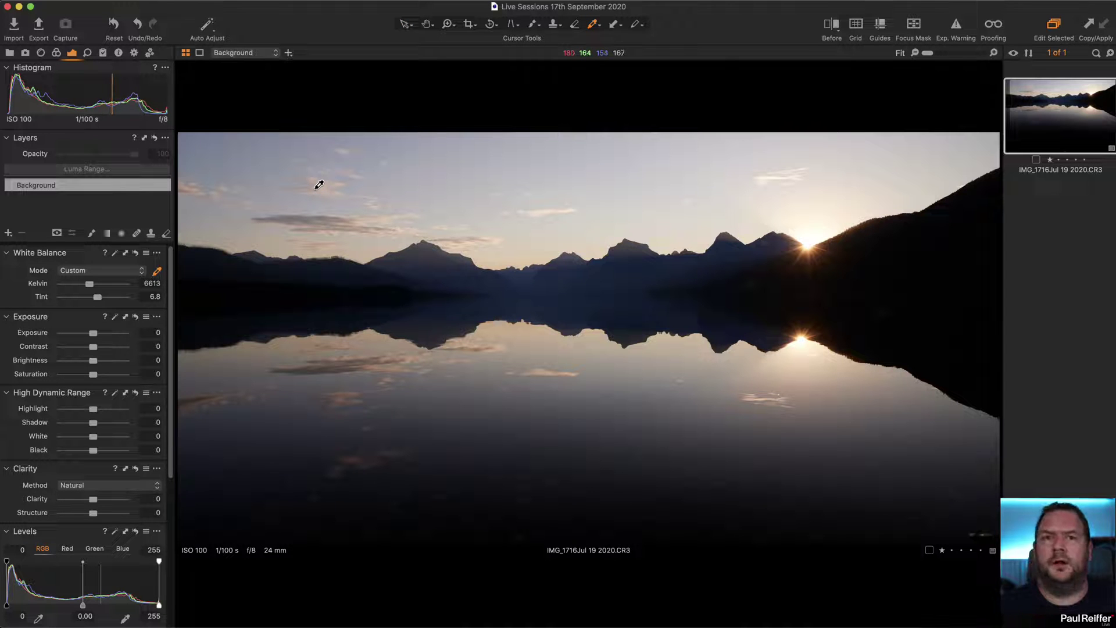
pyautogui.click(319, 186)
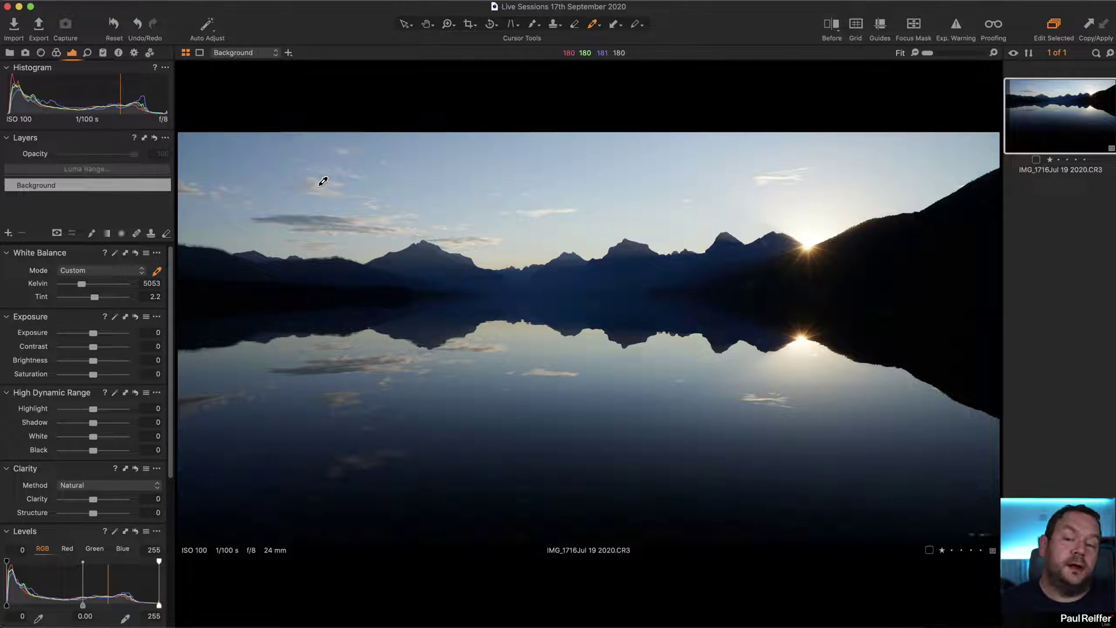
pyautogui.click(318, 278)
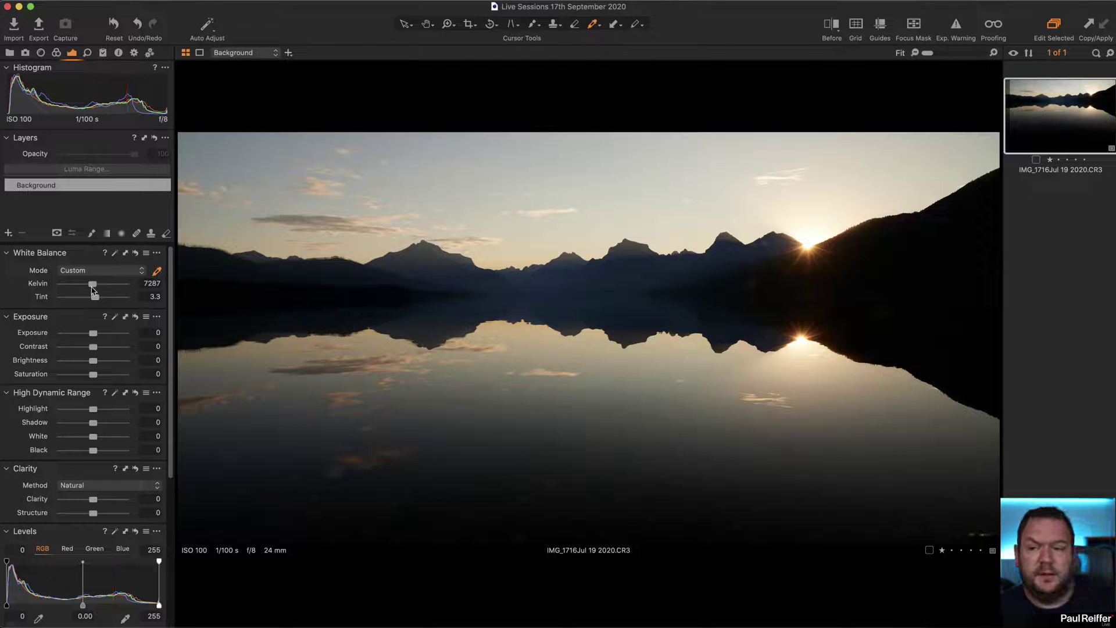
# Restore the Shot white balance after trying cooler Kelvin and tint values, leaving 6740 Kelvin and tint 4.5.
pyautogui.moveTo(93, 285); pyautogui.dragTo(92, 298)
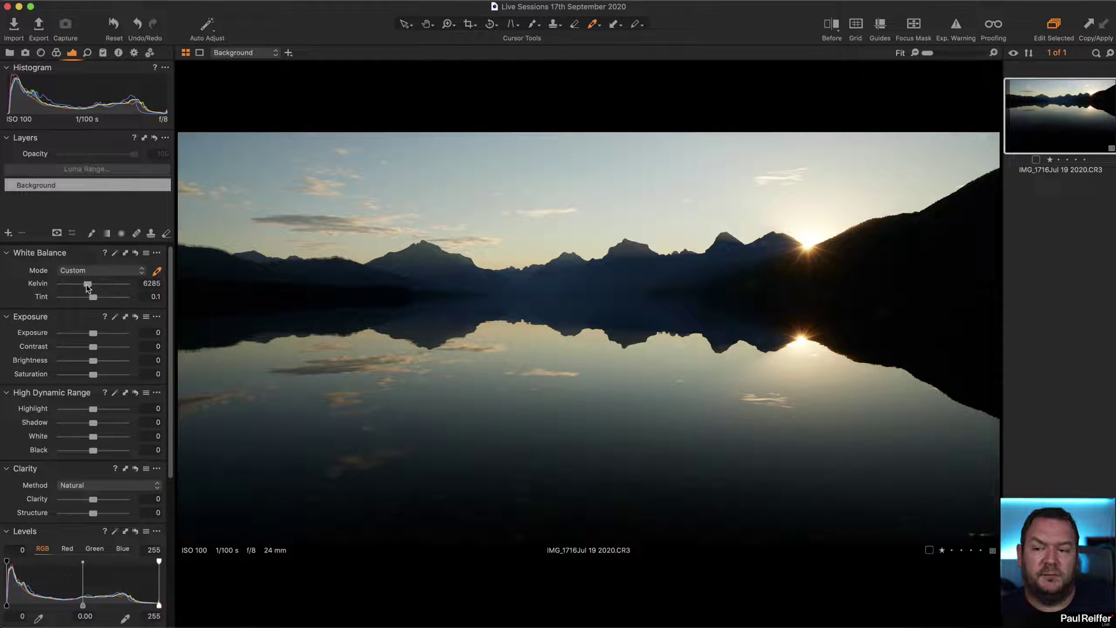
pyautogui.click(87, 271)
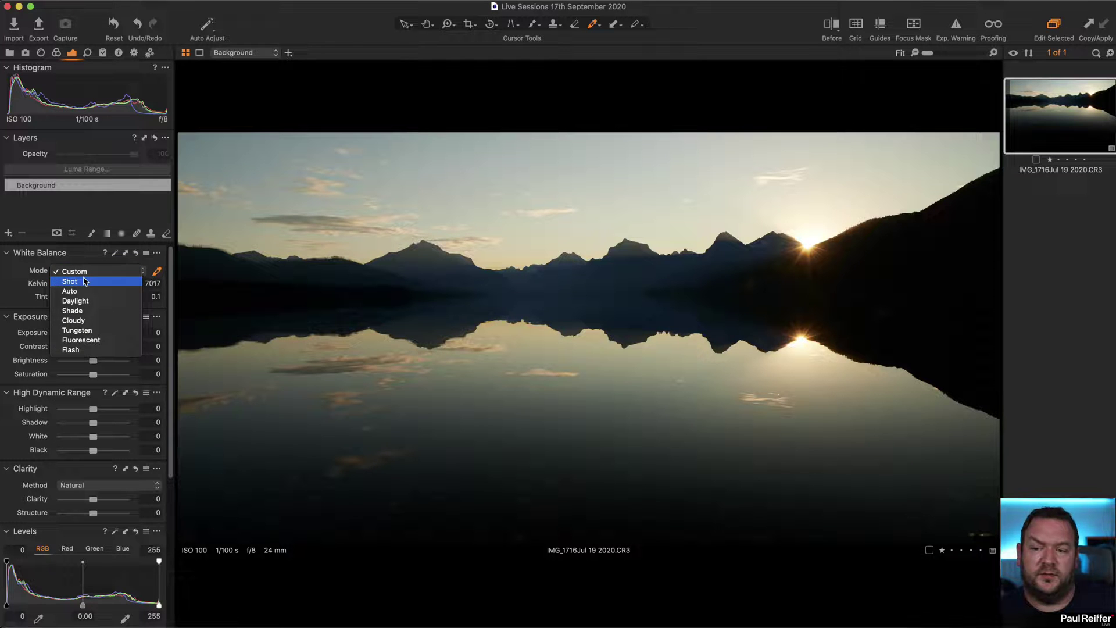
pyautogui.click(85, 281)
pyautogui.moveTo(86, 290); pyautogui.dragTo(90, 289)
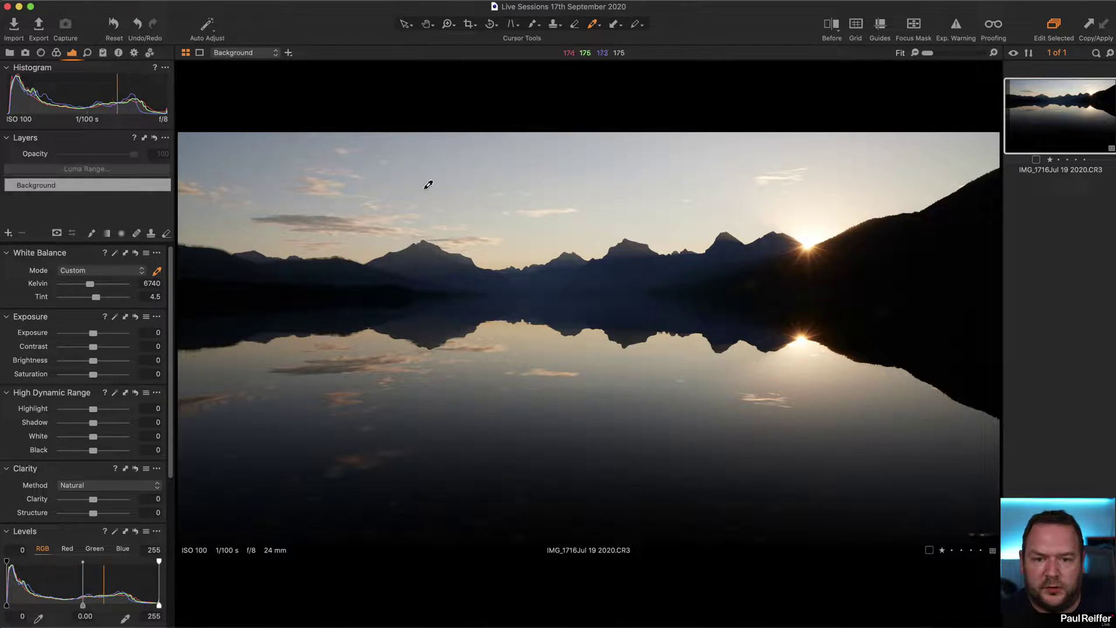
# Examine the blue haze on the distant mountains and their reflections at several magnifications, and return to the full photo.
pyautogui.press('z')
pyautogui.moveTo(351, 263); pyautogui.dragTo(781, 367)
pyautogui.click(562, 337)
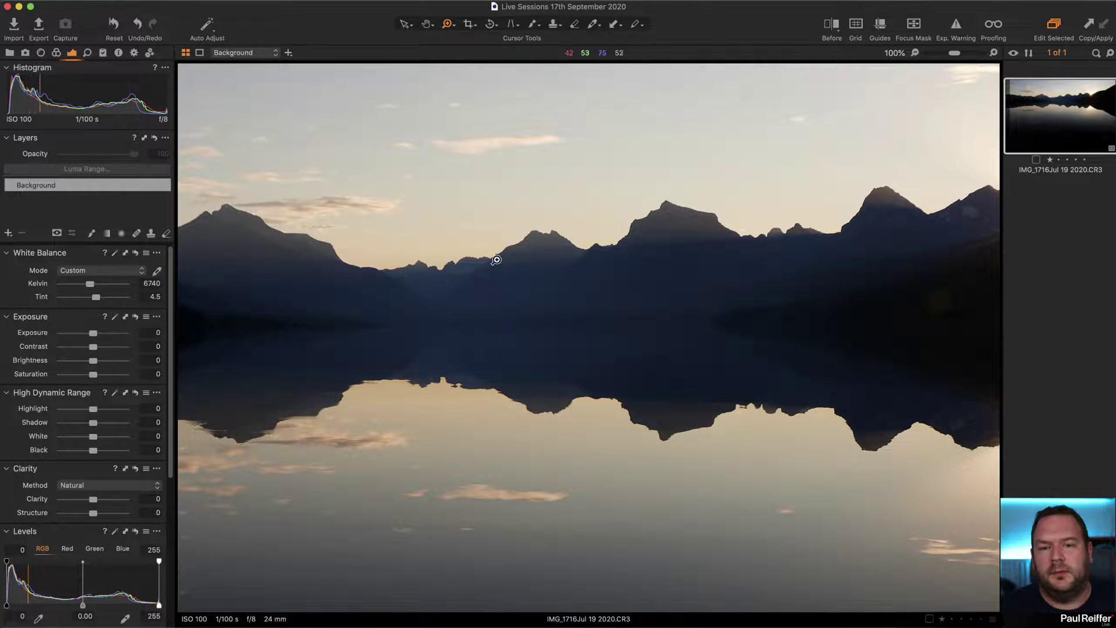
pyautogui.click(564, 262)
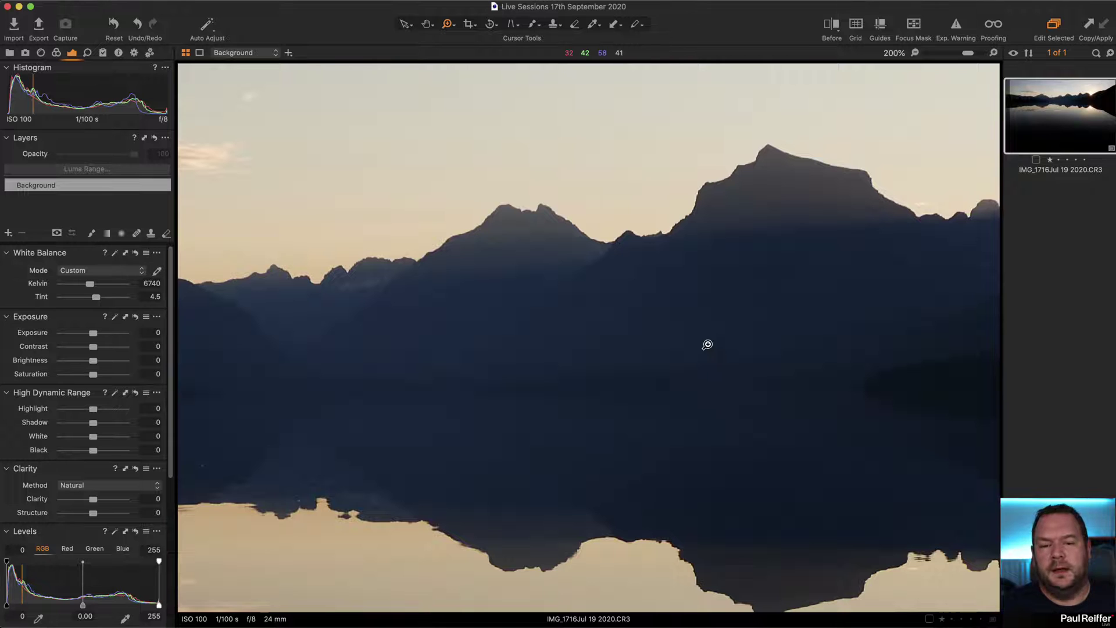
pyautogui.keyDown('alt'); pyautogui.click(702, 341); pyautogui.keyUp('alt')
pyautogui.keyDown('alt'); pyautogui.click(700, 339); pyautogui.keyUp('alt')
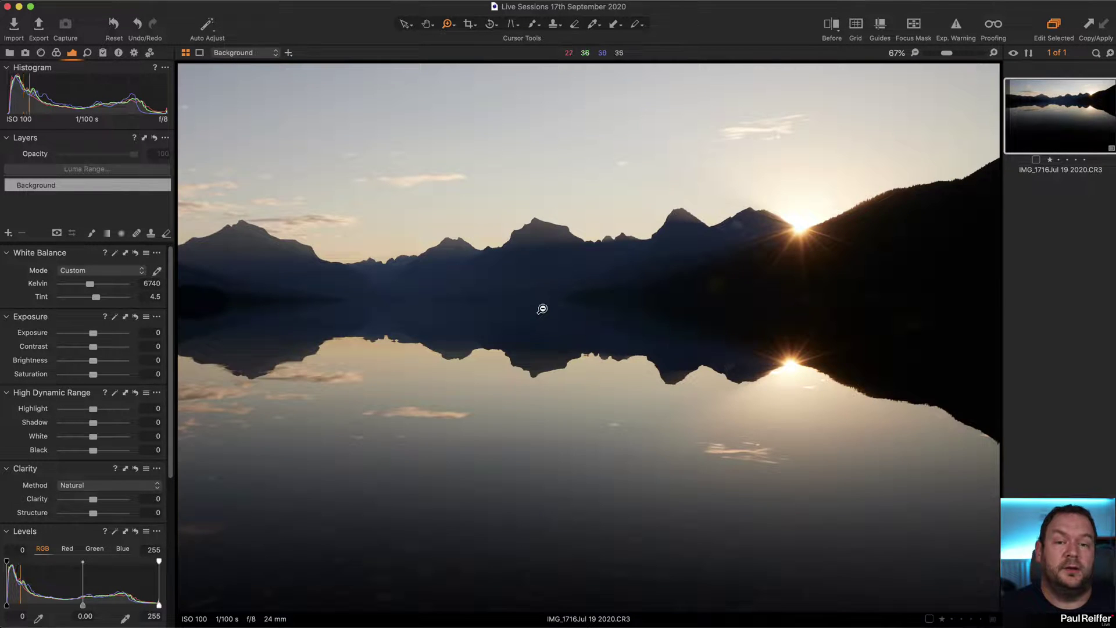
pyautogui.keyDown('alt'); pyautogui.click(593, 297); pyautogui.keyUp('alt')
pyautogui.keyDown('alt'); pyautogui.click(575, 300); pyautogui.keyUp('alt')
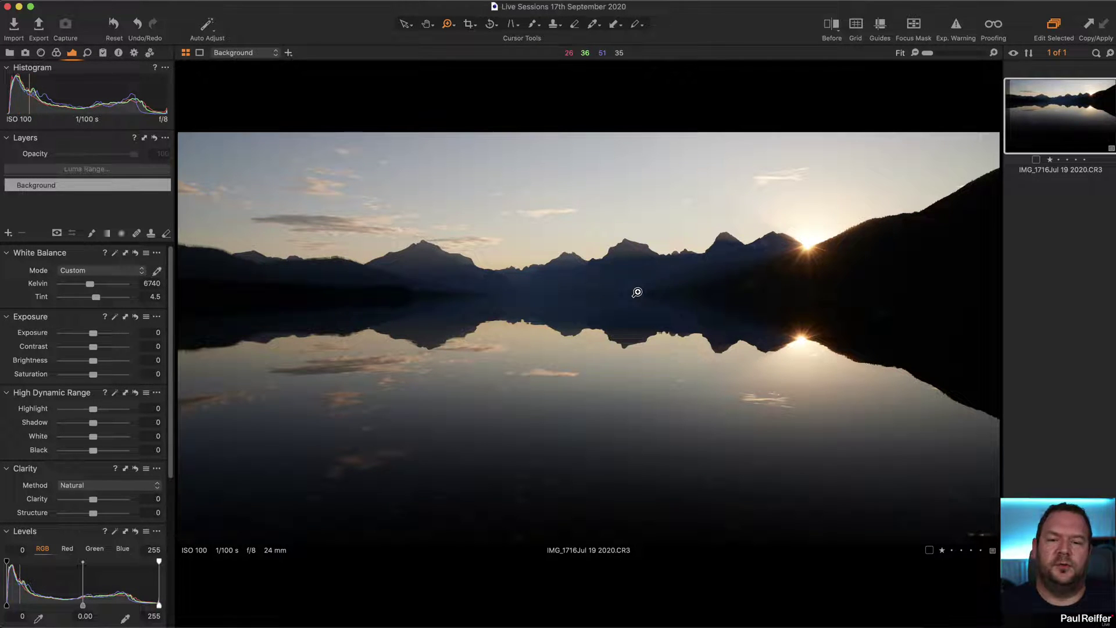
pyautogui.press('v')
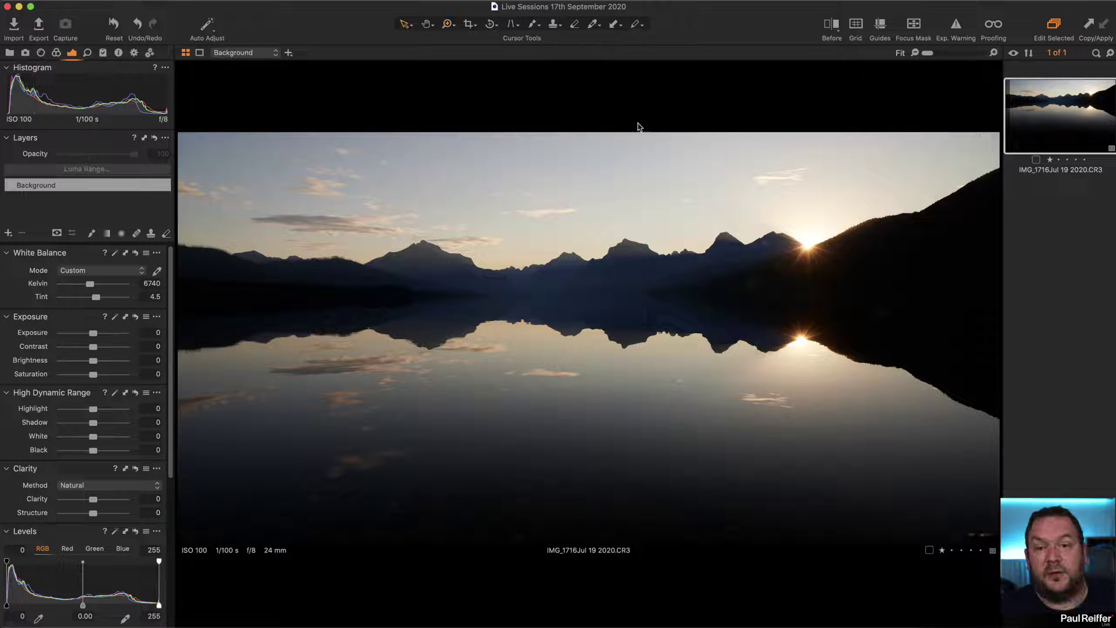
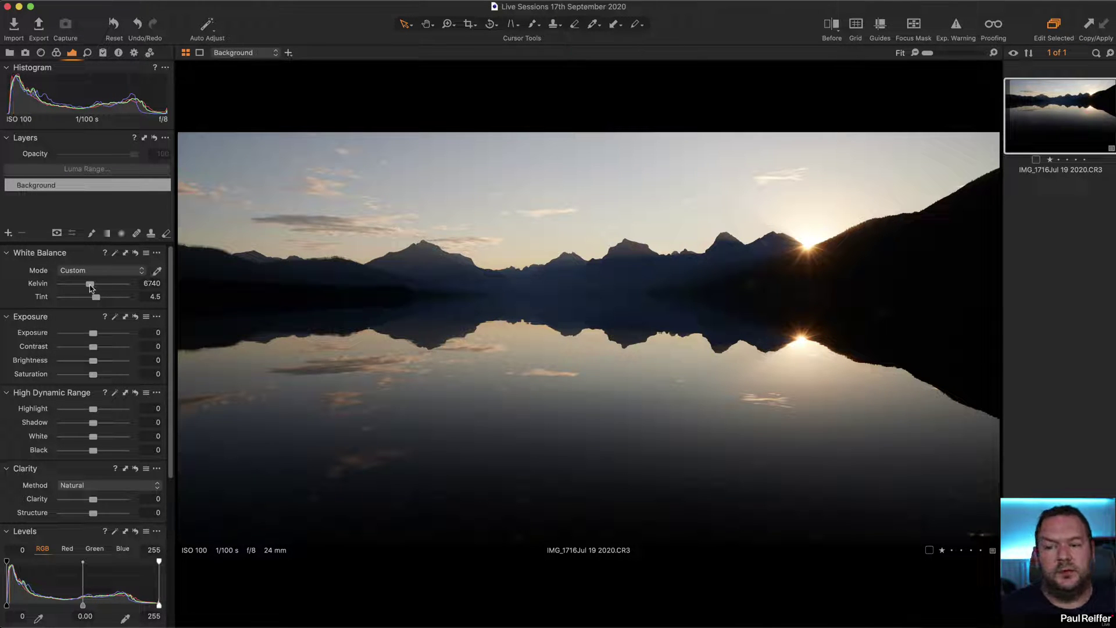
# Try a warmer white balance of 9199 Kelvin and tint 7.8, and undo the changes.
pyautogui.moveTo(91, 286); pyautogui.dragTo(100, 285)
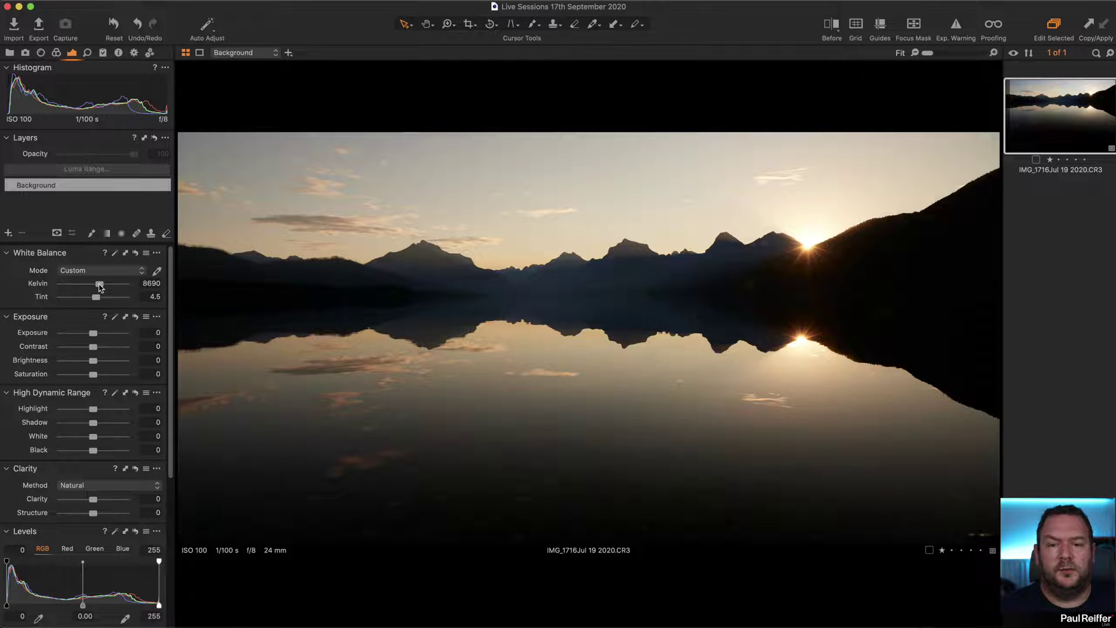
pyautogui.moveTo(96, 299); pyautogui.dragTo(102, 284)
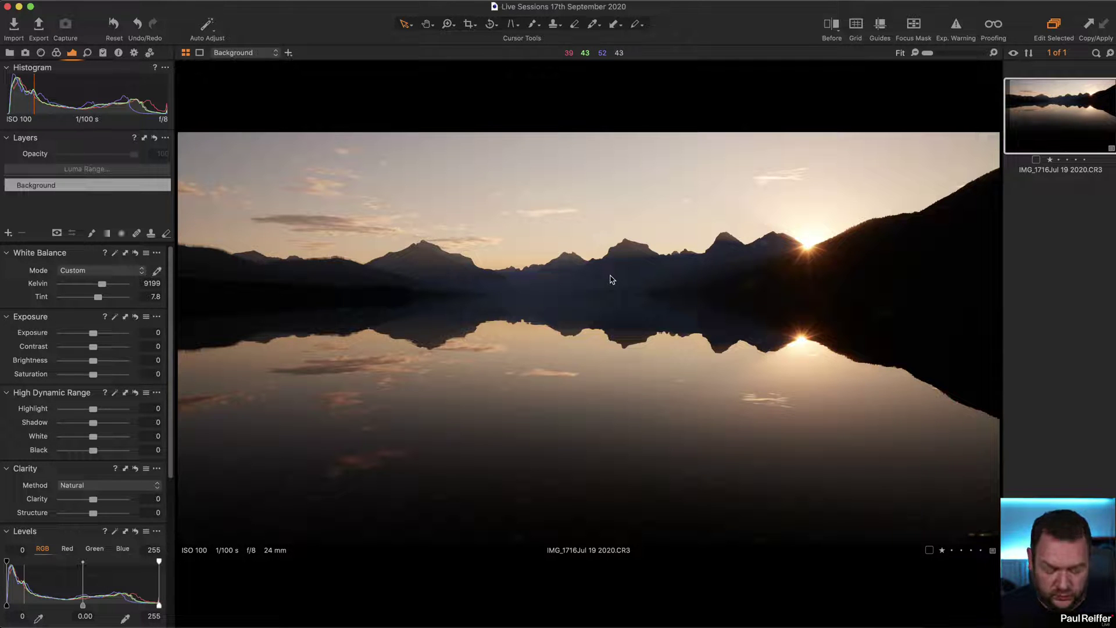
pyautogui.press('super+z')
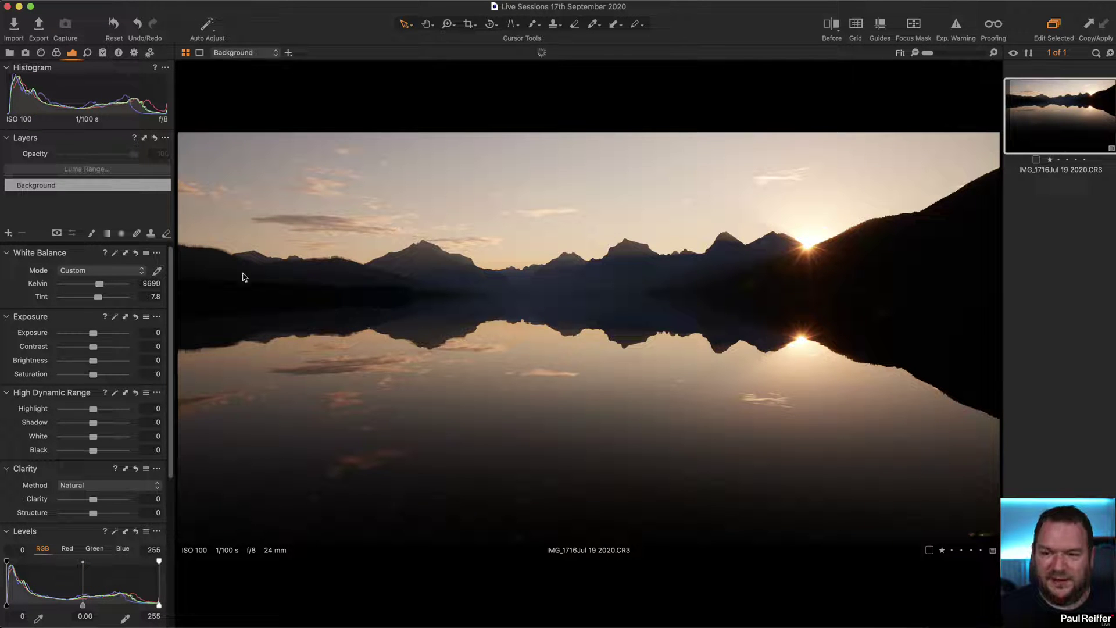
pyautogui.press('super+z')
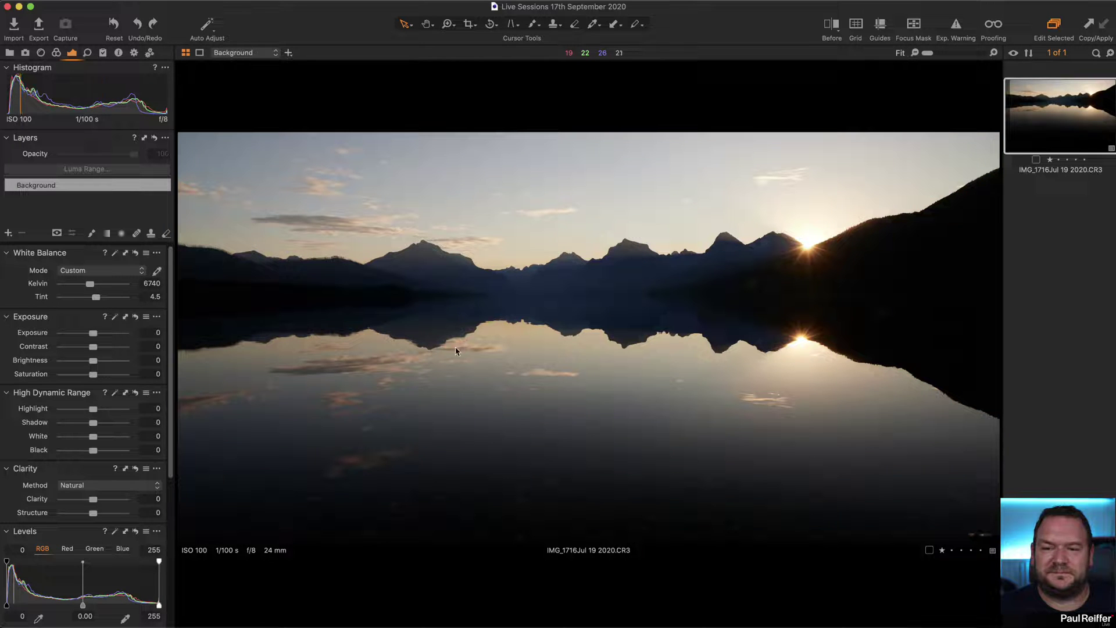
# Try sampling the white balance from the blue mountains and the sky above them, and undo the samples.
pyautogui.click(156, 272)
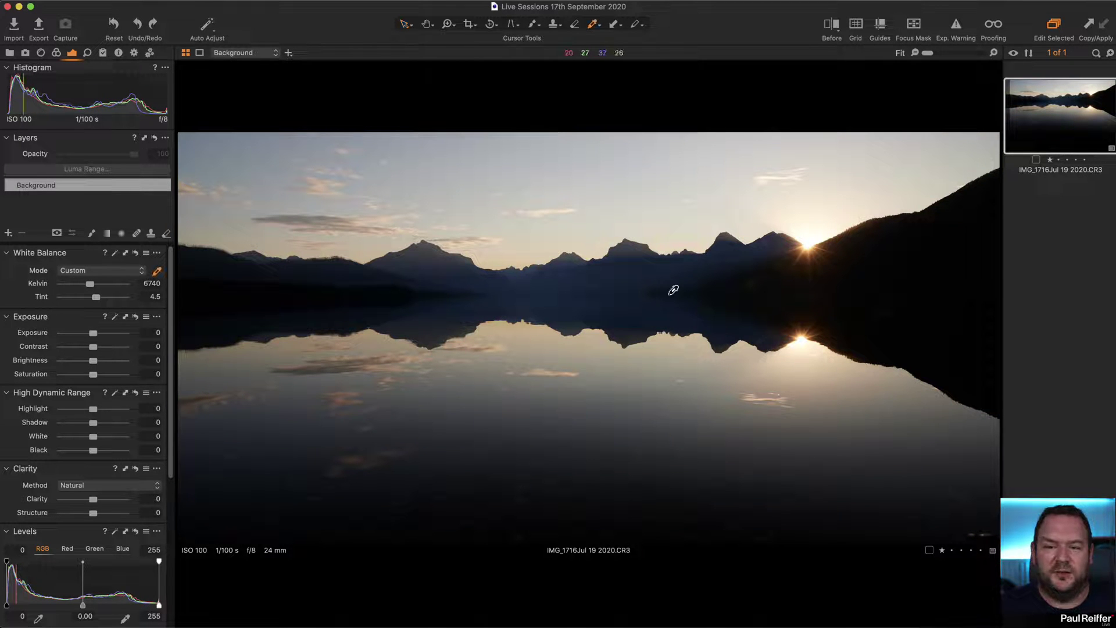
pyautogui.click(605, 271)
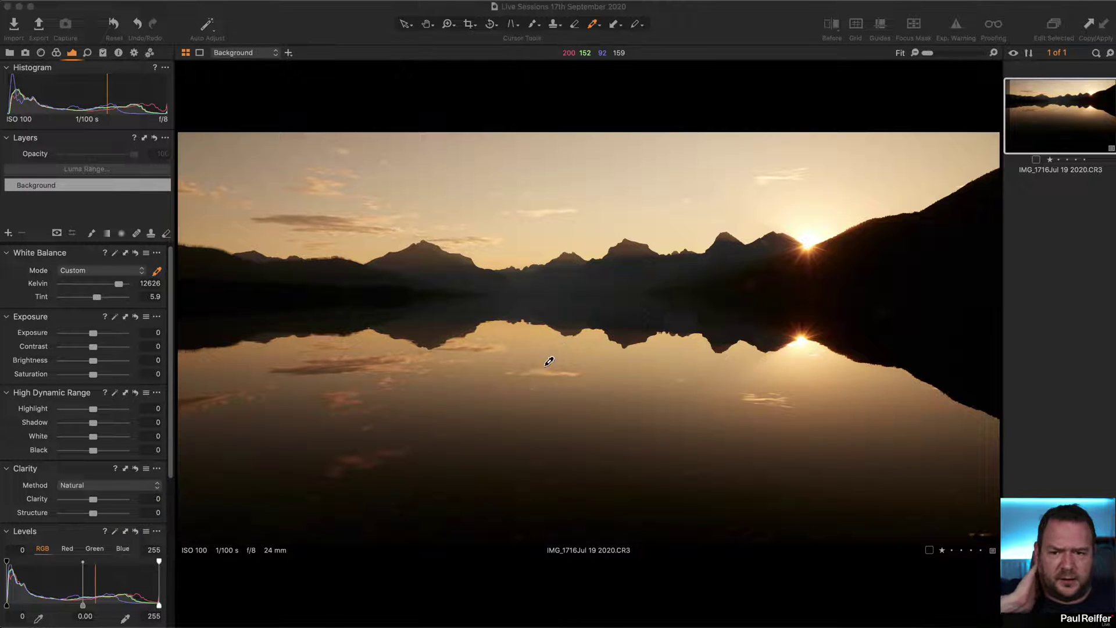
pyautogui.click(500, 229)
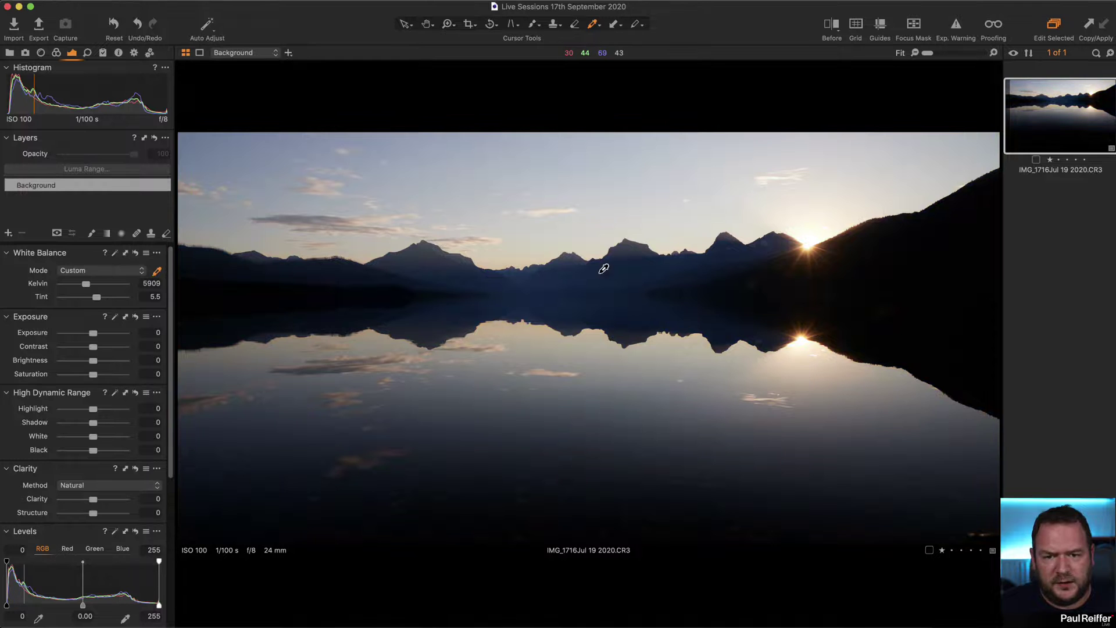
pyautogui.click(543, 279)
pyautogui.press('super+z')
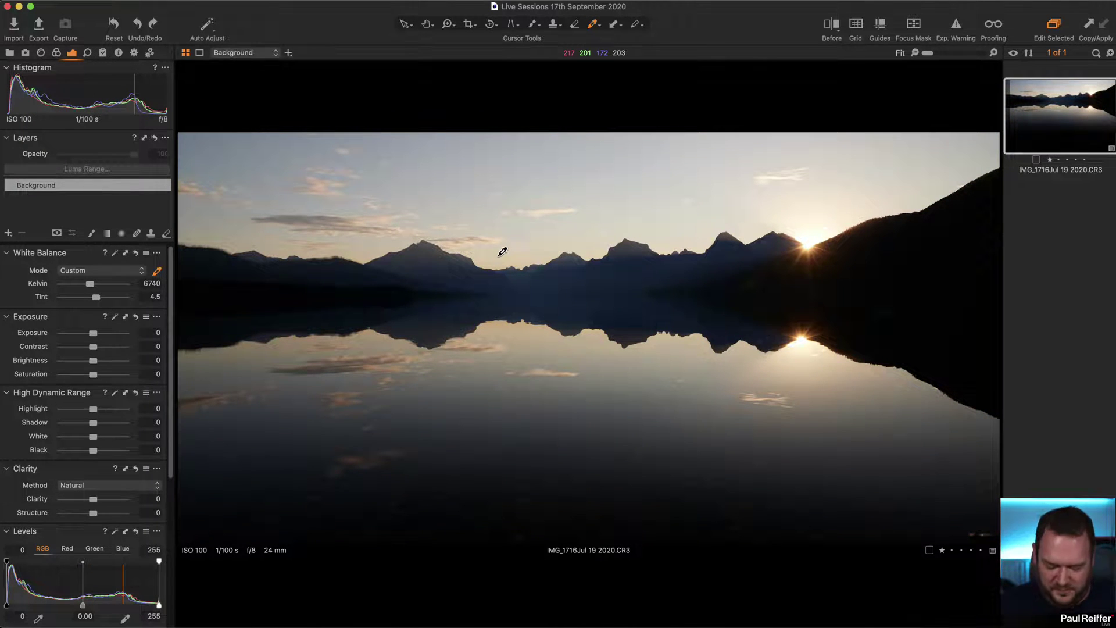
# Examine the central peaks and the darker hills at the lake's left end up close, and return to the full photo.
pyautogui.press('z')
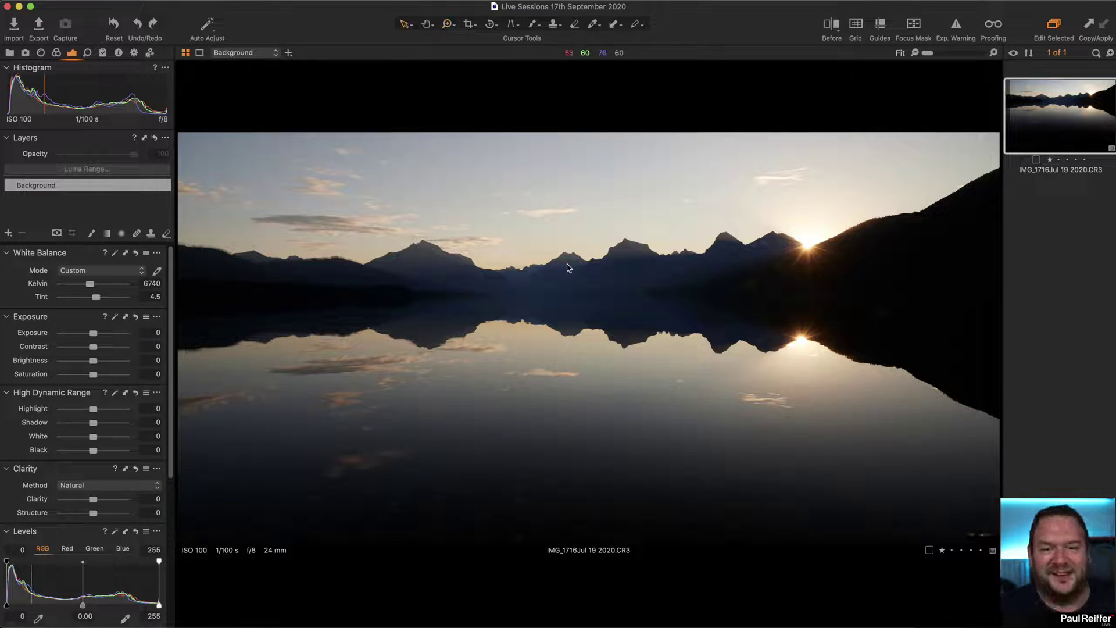
pyautogui.moveTo(531, 236); pyautogui.dragTo(691, 326)
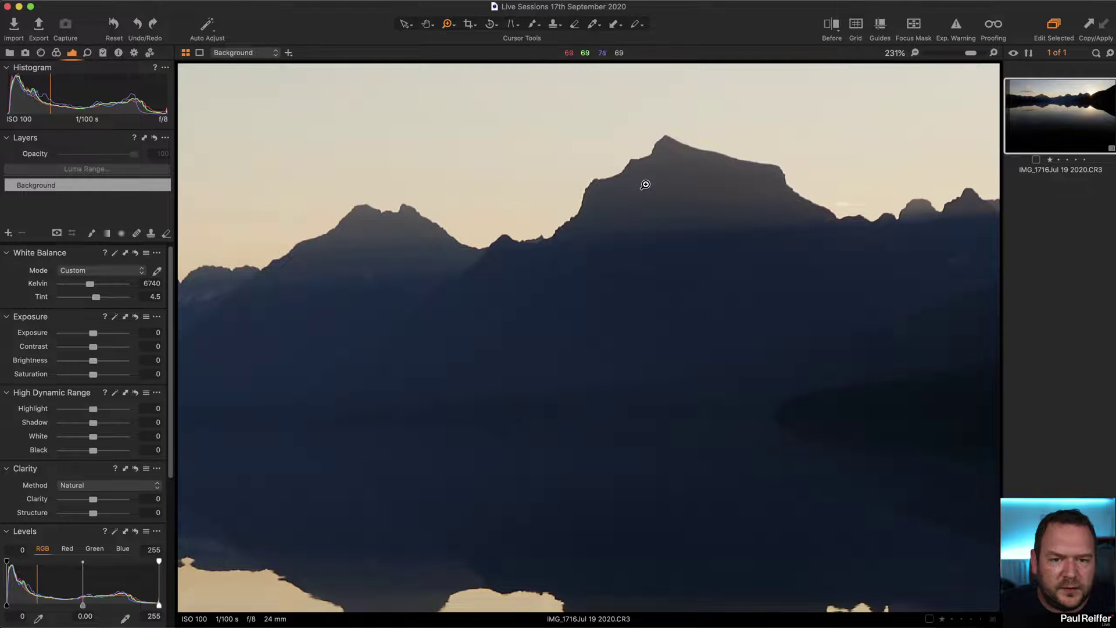
pyautogui.keyDown('alt'); pyautogui.click(613, 211); pyautogui.keyUp('alt')
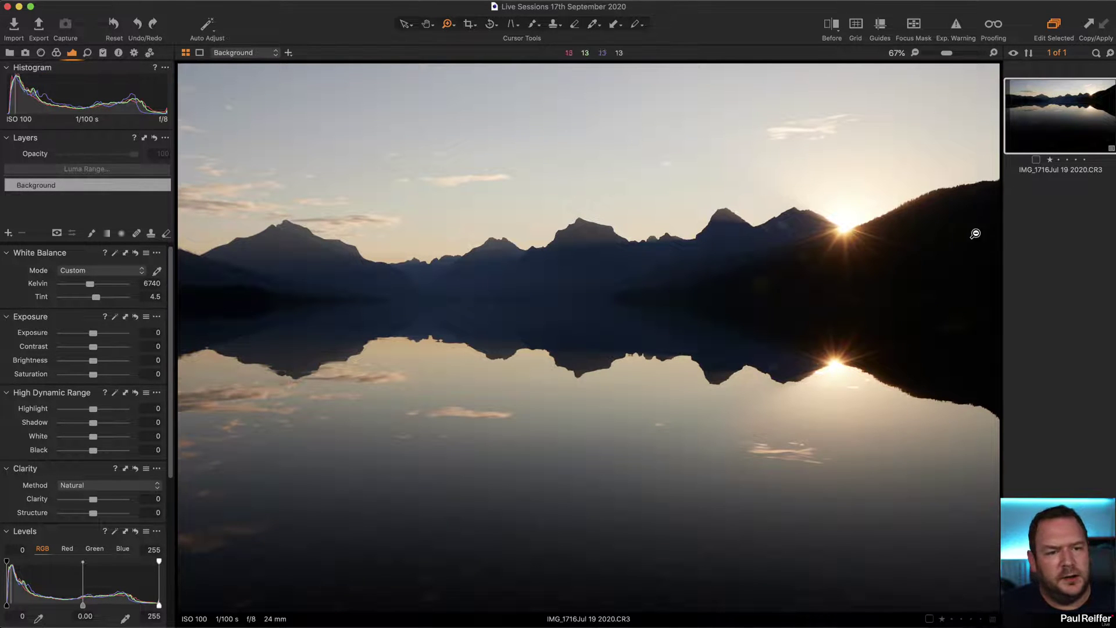
pyautogui.keyDown('alt'); pyautogui.click(952, 227); pyautogui.keyUp('alt')
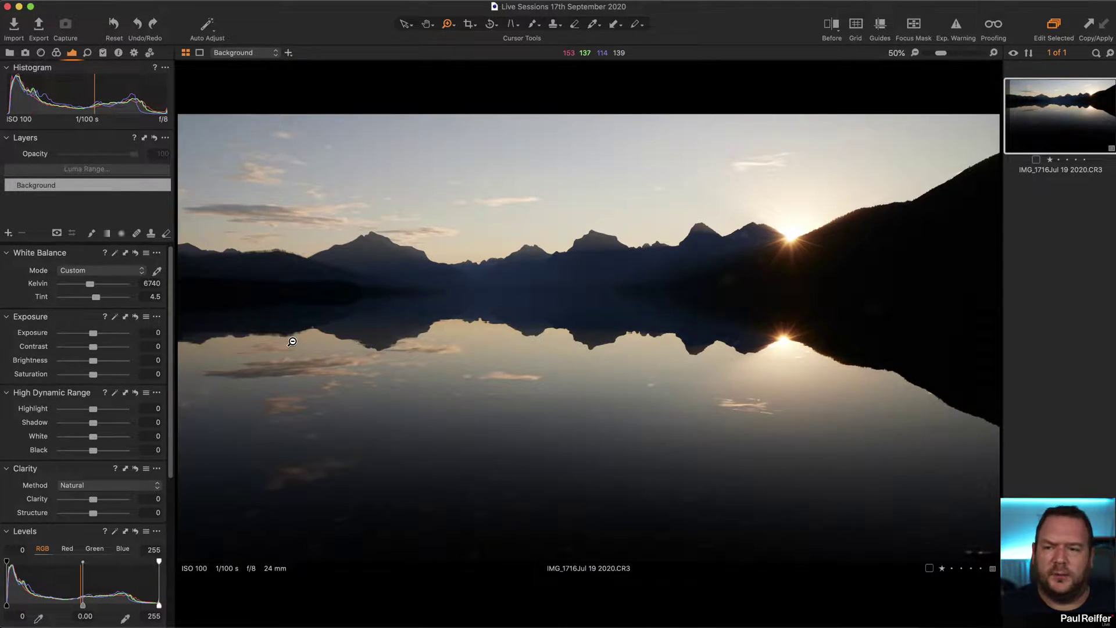
pyautogui.press('super+0')
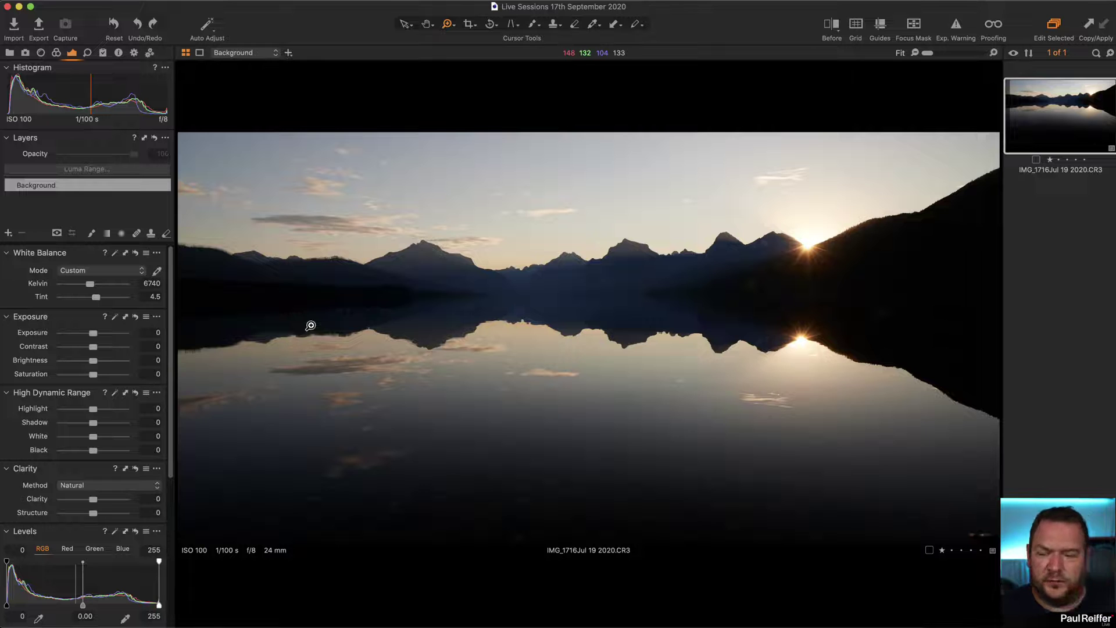
pyautogui.click(256, 254)
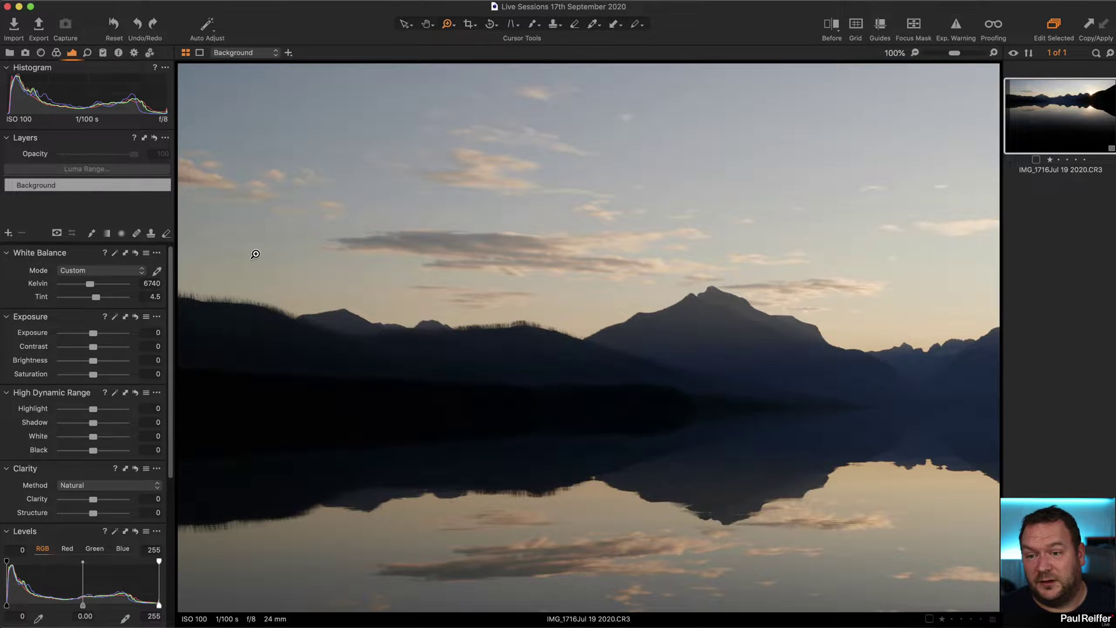
pyautogui.click(662, 293)
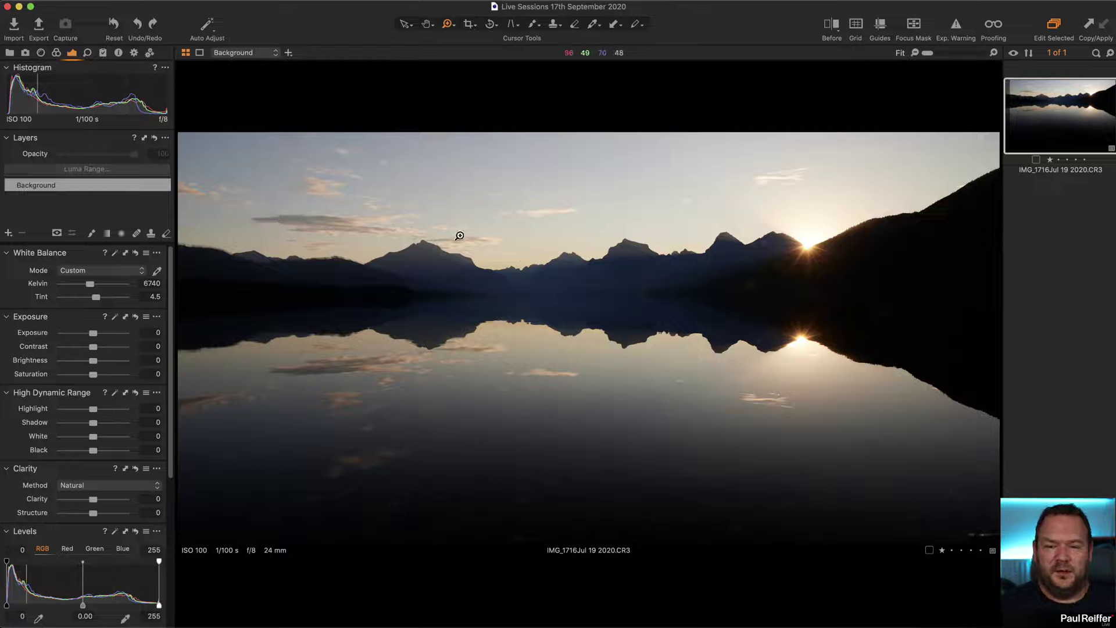
# Sample the blue of the central mountains as a new colour range in the advanced Color Editor.
pyautogui.click(56, 52)
pyautogui.scroll(-1, 92, 438)
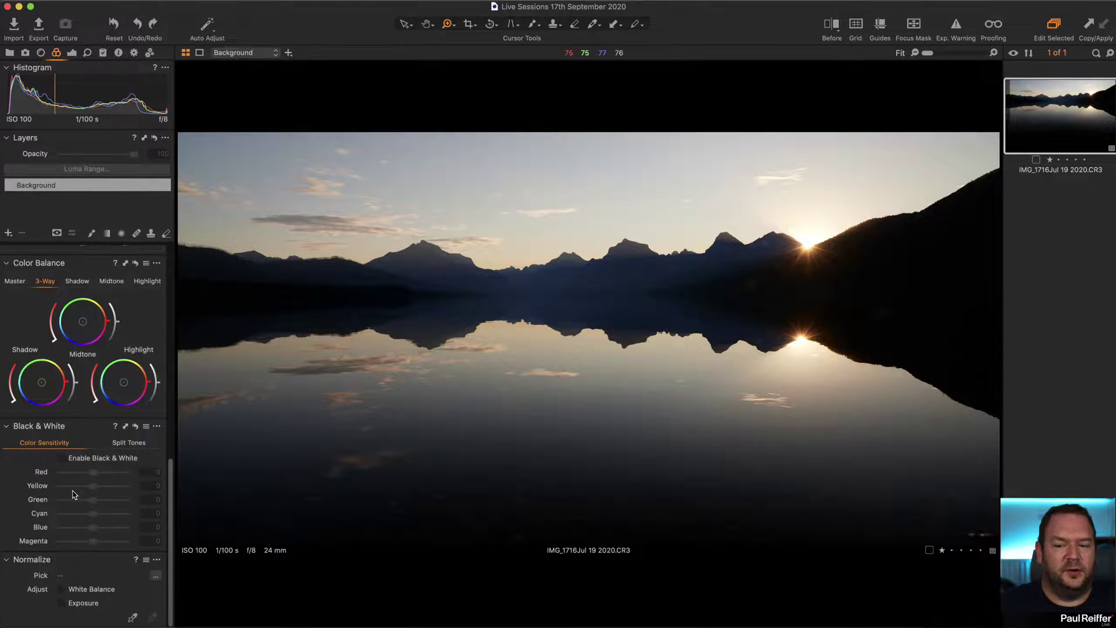
pyautogui.scroll(5, 99, 437)
pyautogui.scroll(5, 109, 436)
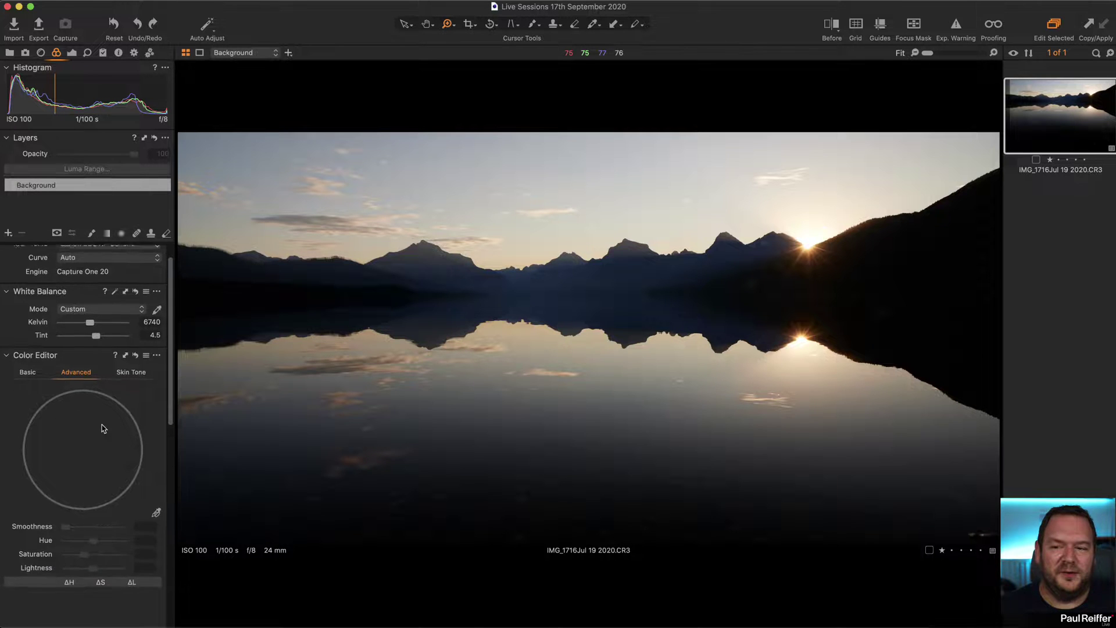
pyautogui.click(28, 398)
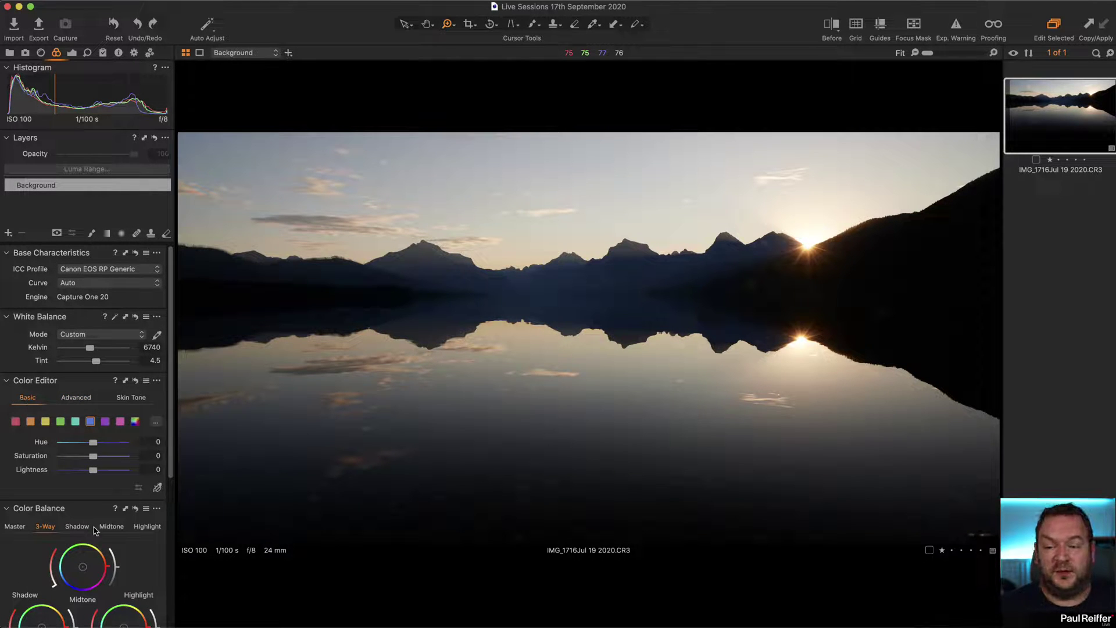
pyautogui.click(76, 398)
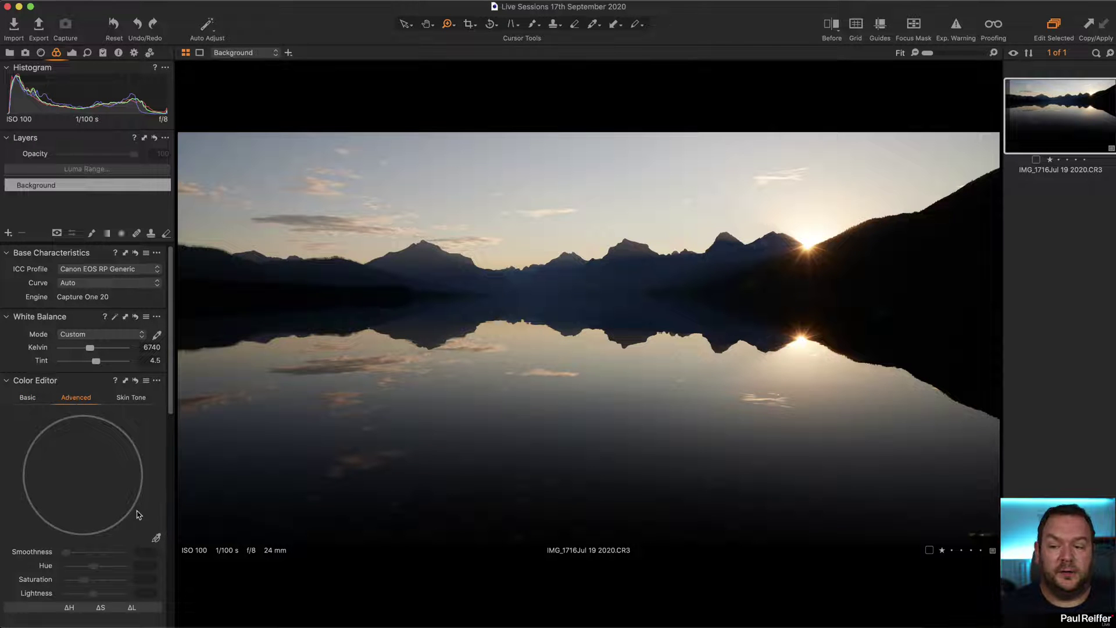
pyautogui.click(157, 538)
pyautogui.click(612, 270)
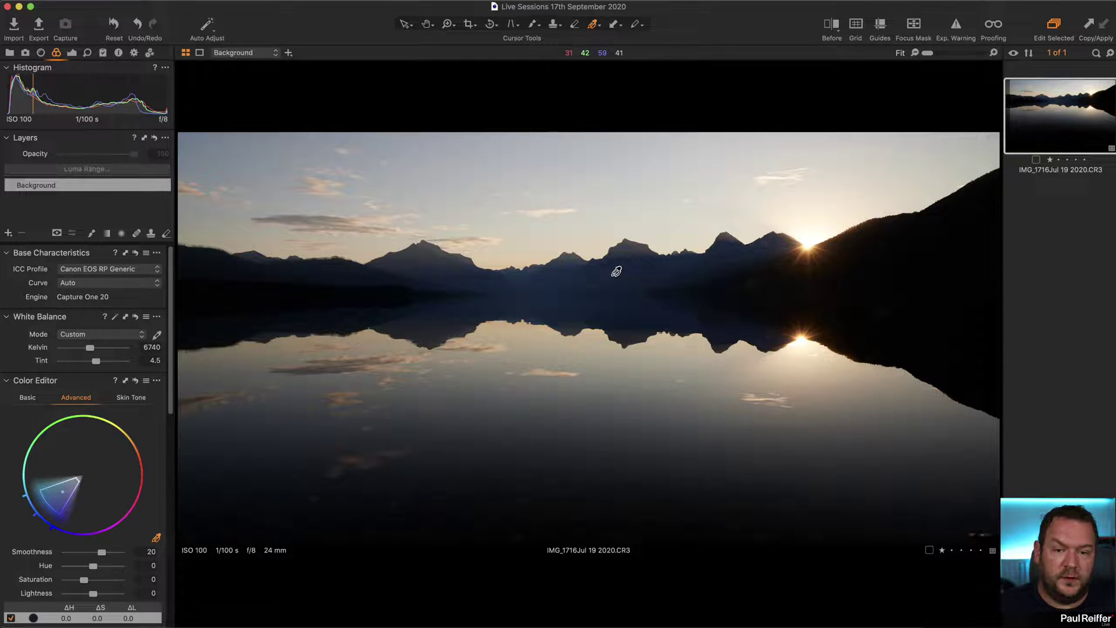
# View only the selected colour range and widen it on the colour wheel to cover blues of all saturations.
pyautogui.scroll(-5, 62, 522)
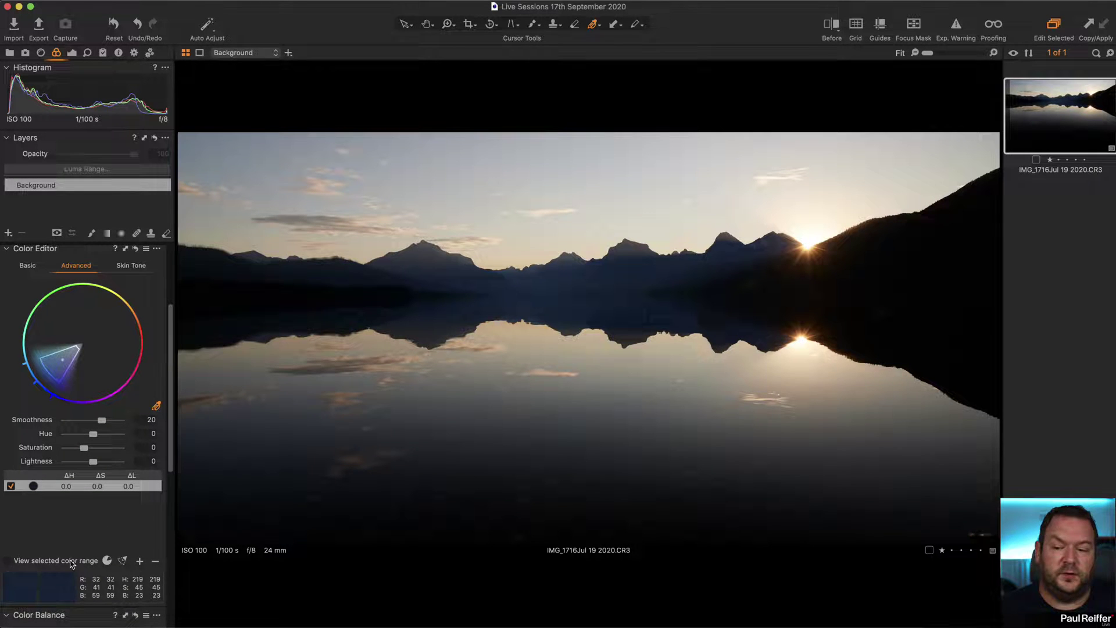
pyautogui.click(8, 560)
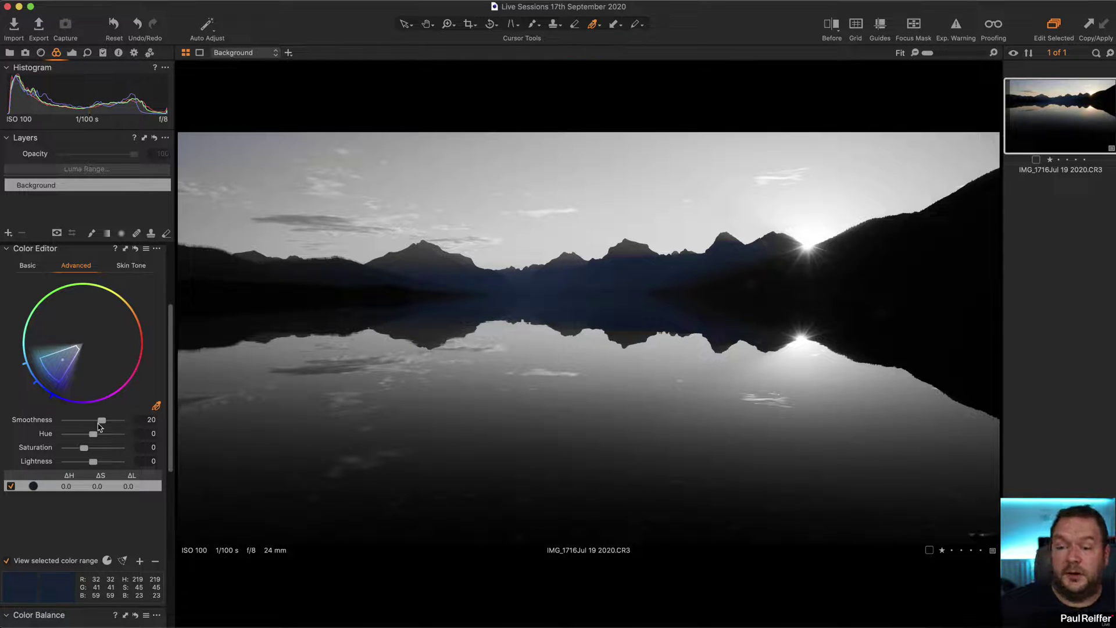
pyautogui.moveTo(49, 371)
pyautogui.mouseDown()
pyautogui.moveTo(33, 360)
pyautogui.moveTo(65, 385)
pyautogui.mouseUp()
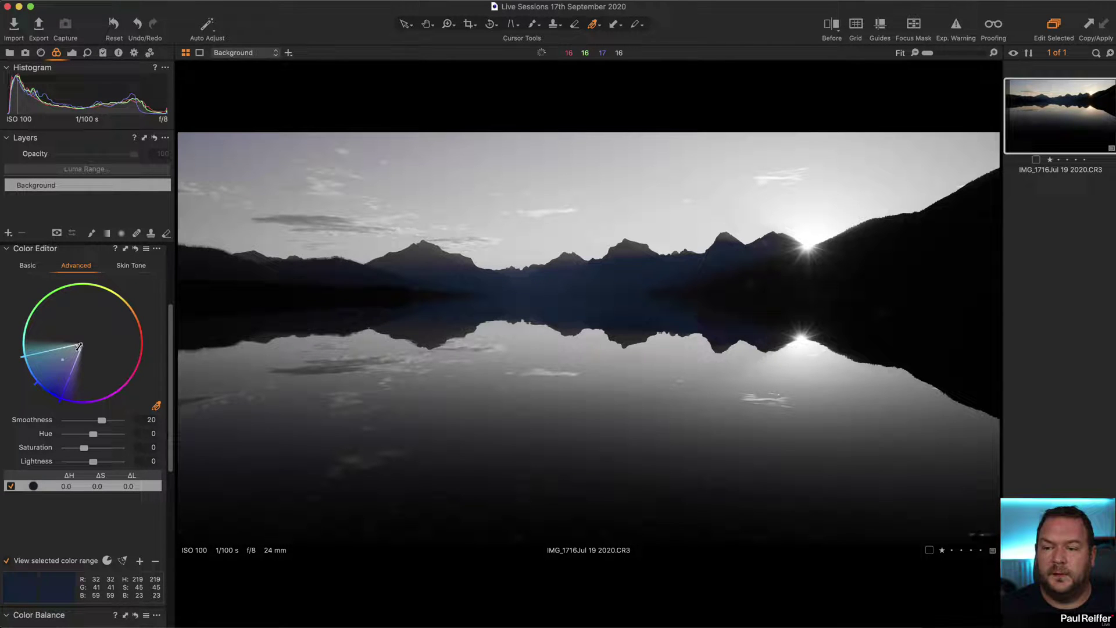
# Try shifting the blue range's hue and lowering its saturation to -42.9, and reset both to 0.
pyautogui.moveTo(94, 438)
pyautogui.mouseDown()
pyautogui.moveTo(124, 435)
pyautogui.moveTo(58, 438)
pyautogui.moveTo(96, 436)
pyautogui.mouseUp()
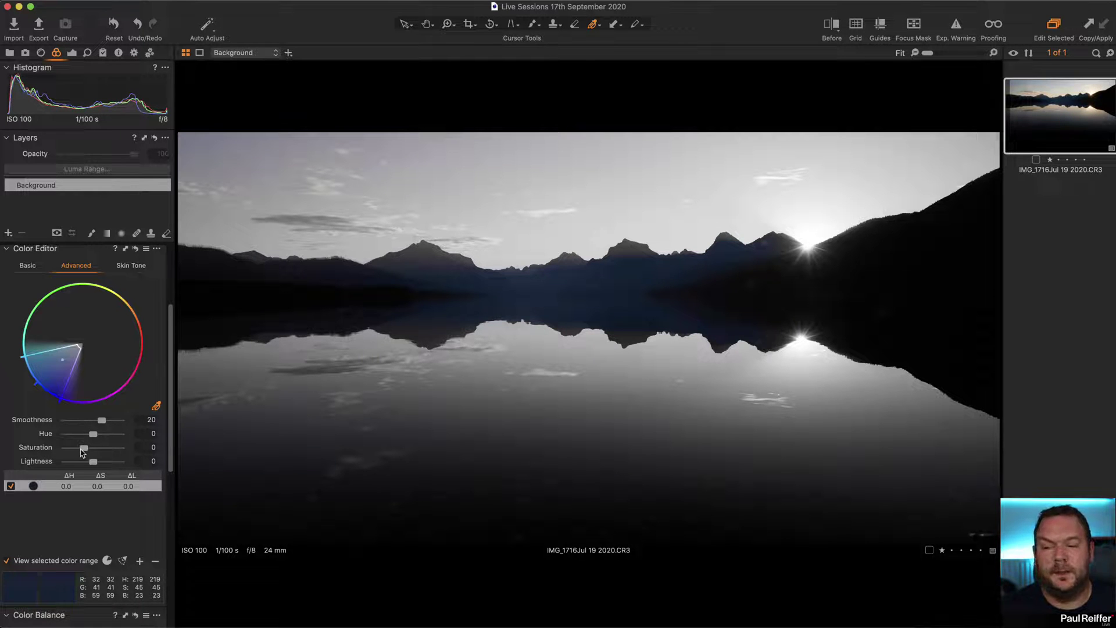
pyautogui.moveTo(87, 452)
pyautogui.mouseDown()
pyautogui.moveTo(121, 453)
pyautogui.moveTo(67, 451)
pyautogui.moveTo(80, 449)
pyautogui.mouseUp()
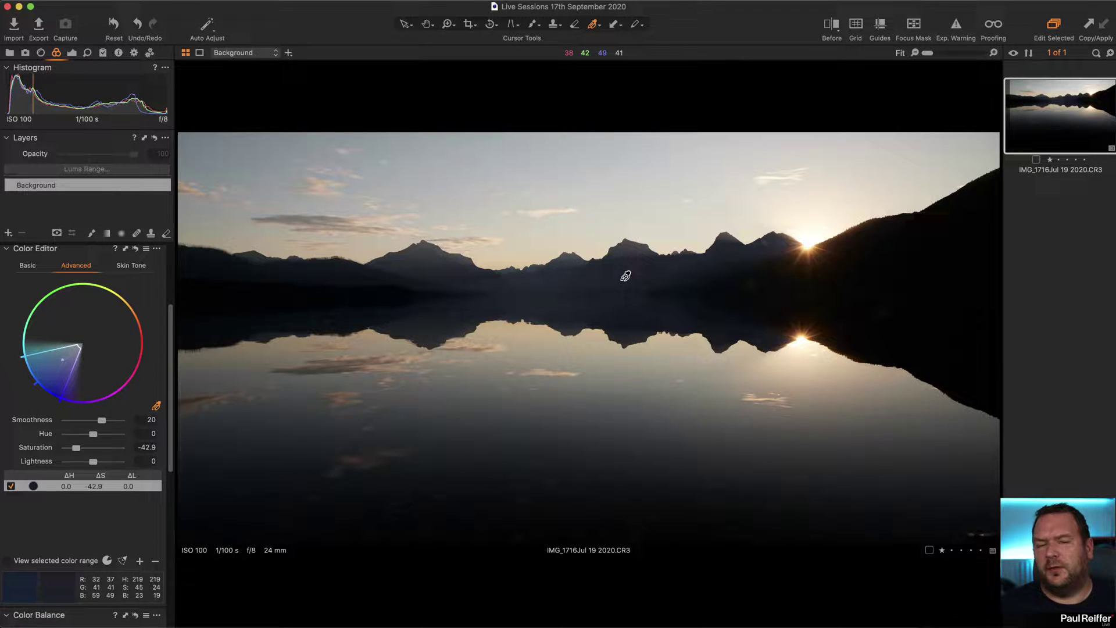
pyautogui.doubleClick(76, 448)
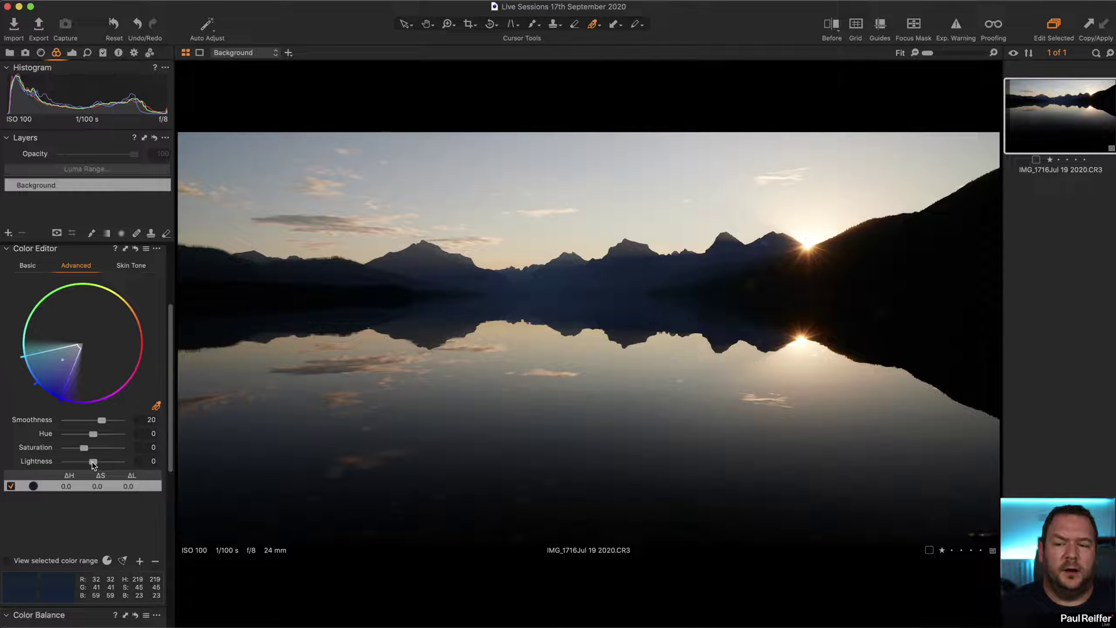
# Try lowering the blue range's lightness to -63.8, and reset it to 0.
pyautogui.moveTo(93, 462); pyautogui.dragTo(75, 463)
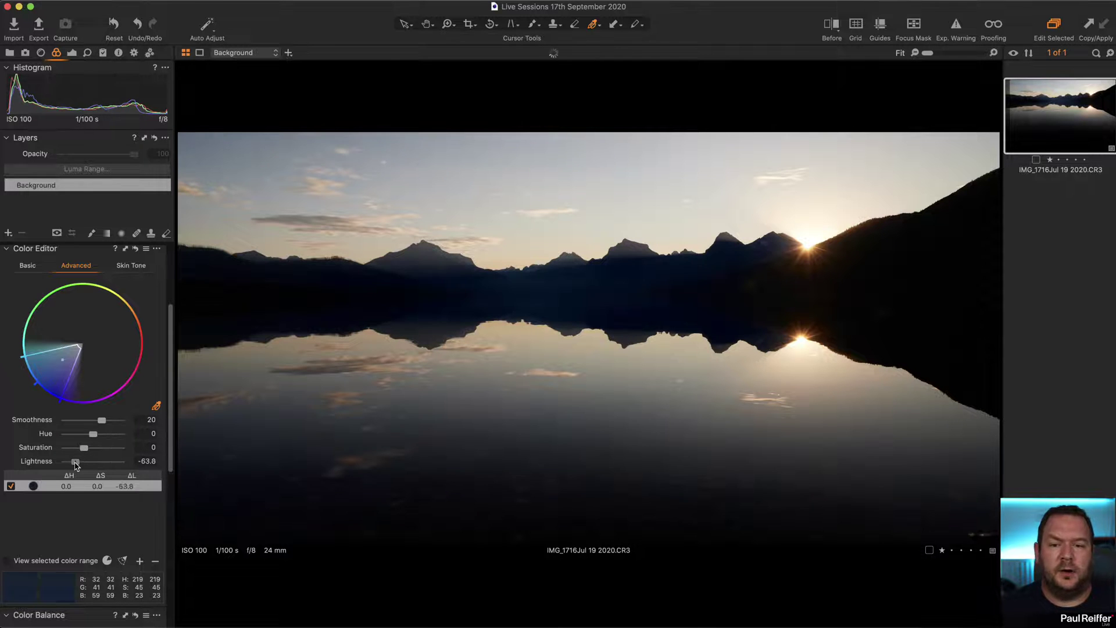
pyautogui.doubleClick(106, 462)
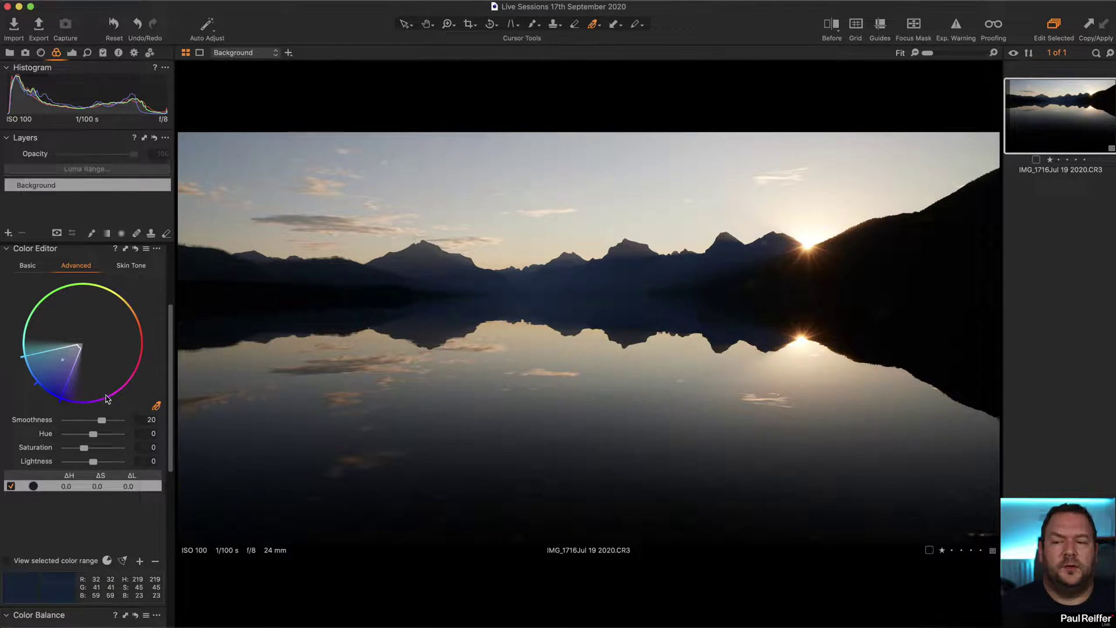
# View the selected blue range, create a masked layer from that selection, and display its mask.
pyautogui.click(8, 561)
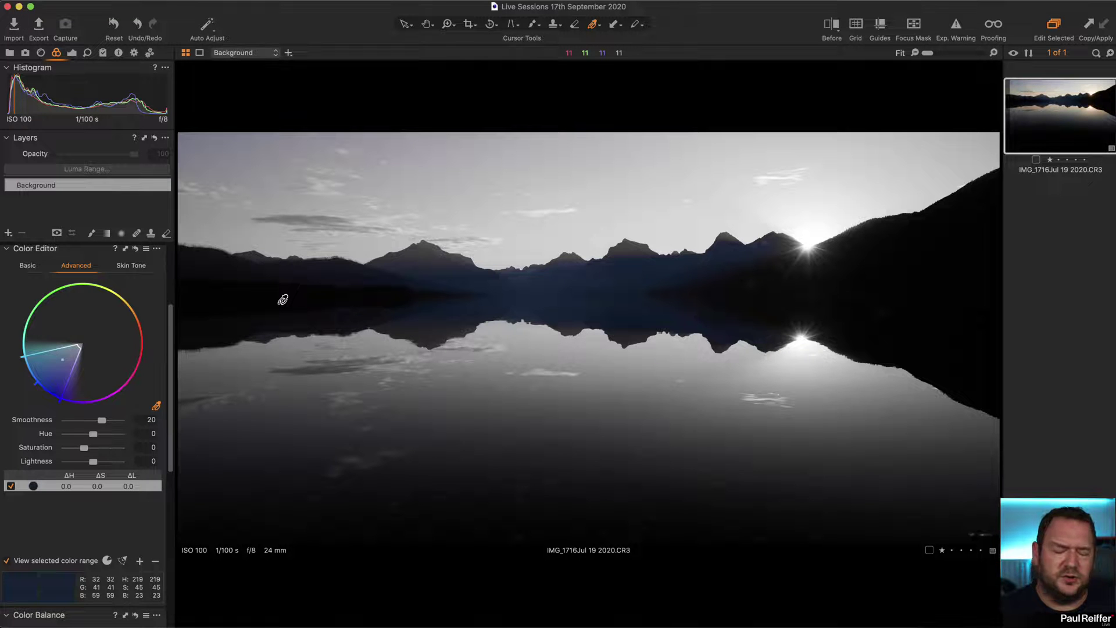
pyautogui.scroll(1, 96, 302)
pyautogui.click(156, 268)
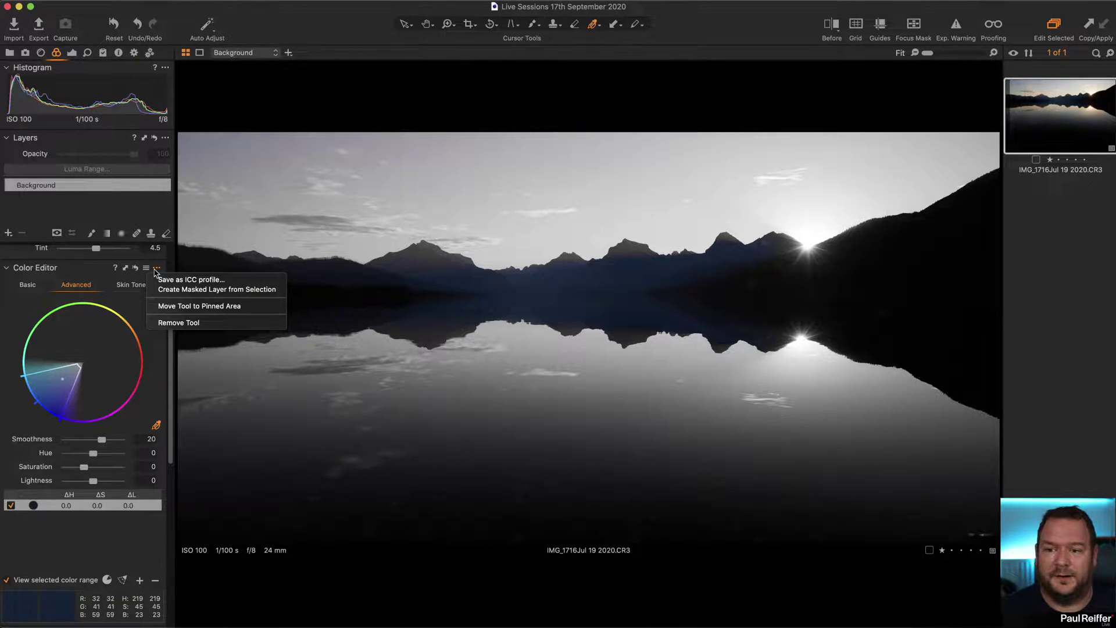
pyautogui.click(202, 289)
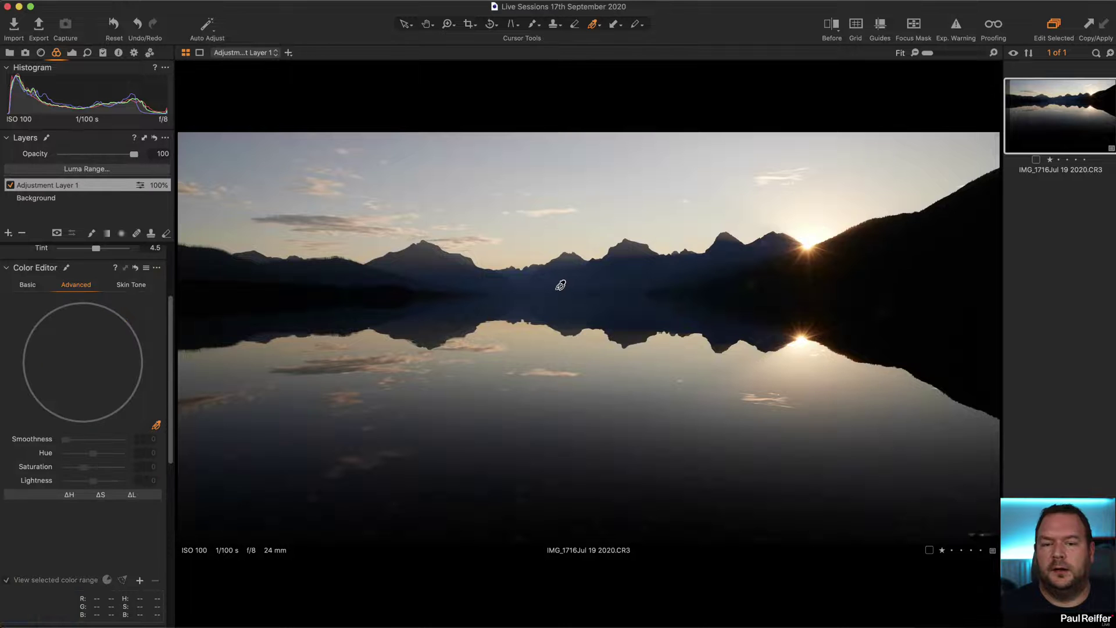
pyautogui.press('m')
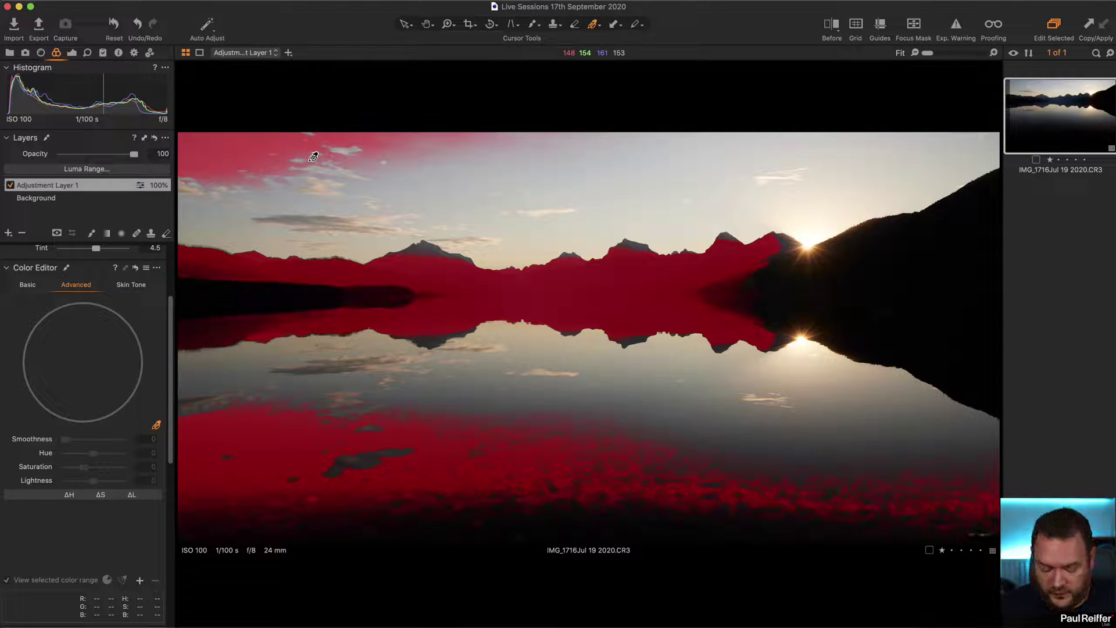
# Erase the new layer's mask from the sky and the foreground water with a smaller soft eraser, keeping the mountains and their reflection masked.
pyautogui.click(166, 235)
pyautogui.press('[')
pyautogui.press('[')
pyautogui.press('[')
pyautogui.press('[')
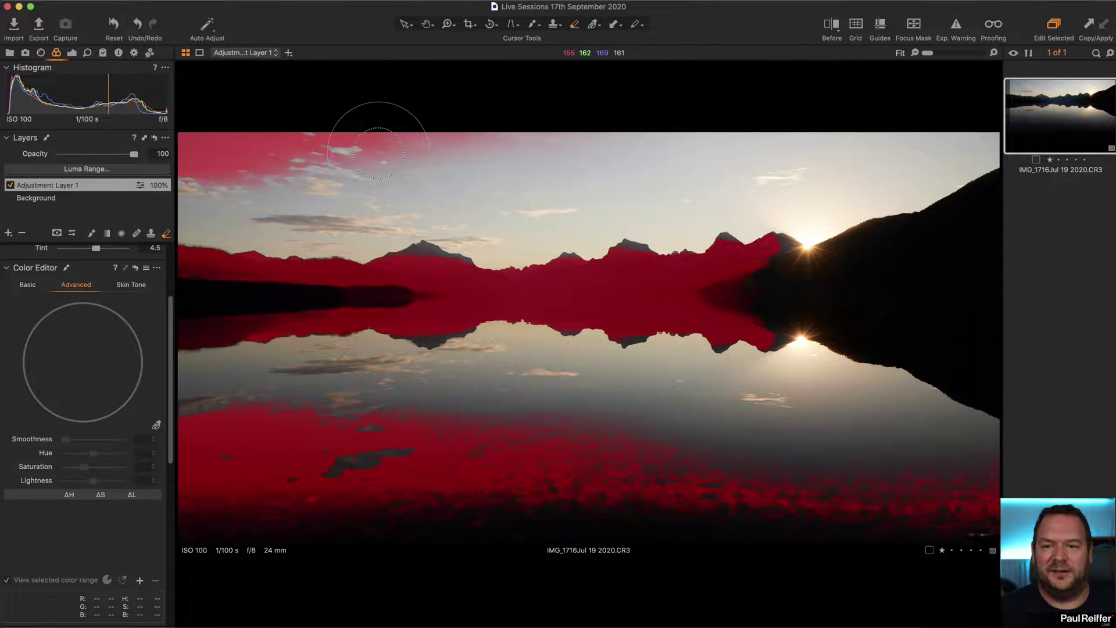
pyautogui.rightClick(378, 153)
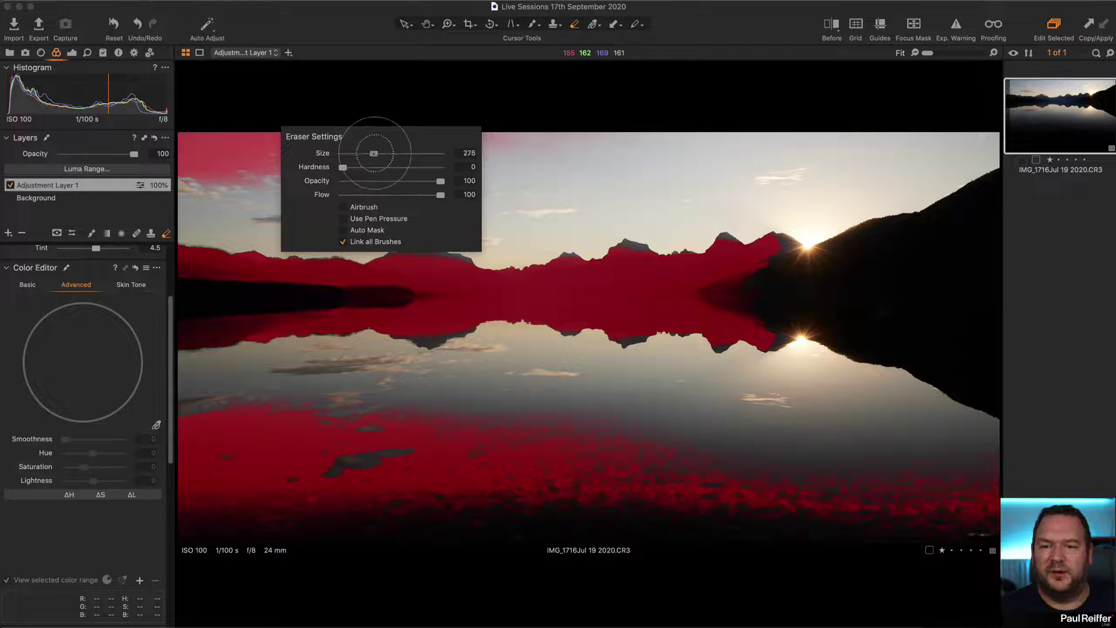
pyautogui.moveTo(192, 148)
pyautogui.mouseDown()
pyautogui.moveTo(464, 168)
pyautogui.moveTo(454, 148)
pyautogui.moveTo(386, 124)
pyautogui.mouseUp()
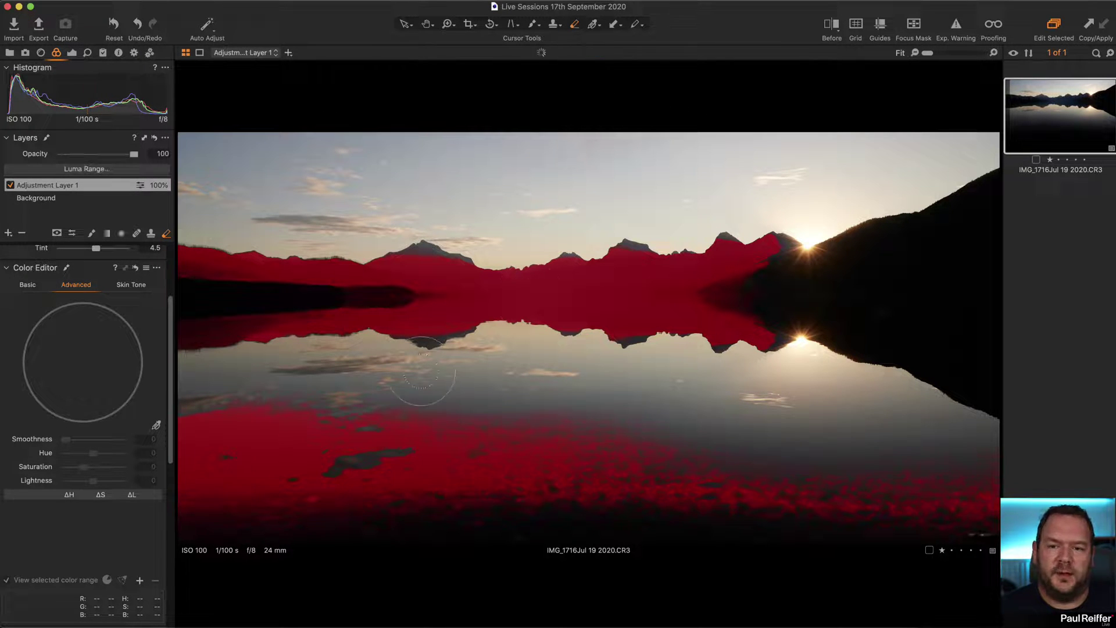
pyautogui.moveTo(199, 424)
pyautogui.mouseDown()
pyautogui.moveTo(461, 419)
pyautogui.moveTo(372, 464)
pyautogui.moveTo(756, 494)
pyautogui.mouseUp()
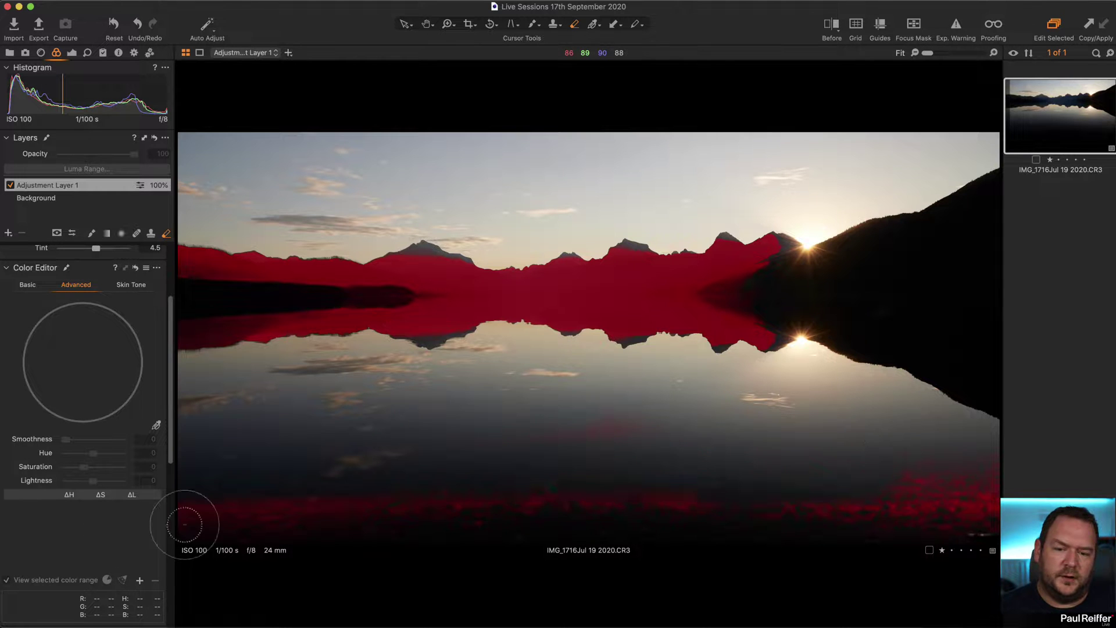
pyautogui.moveTo(681, 533)
pyautogui.mouseDown()
pyautogui.moveTo(841, 447)
pyautogui.moveTo(684, 491)
pyautogui.moveTo(830, 529)
pyautogui.mouseUp()
# Refine the layer's mask with a radius of 60, checking the mountain peaks and their reflection up close.
pyautogui.press('z')
pyautogui.moveTo(541, 212)
pyautogui.mouseDown()
pyautogui.moveTo(680, 304)
pyautogui.moveTo(670, 323)
pyautogui.mouseUp()
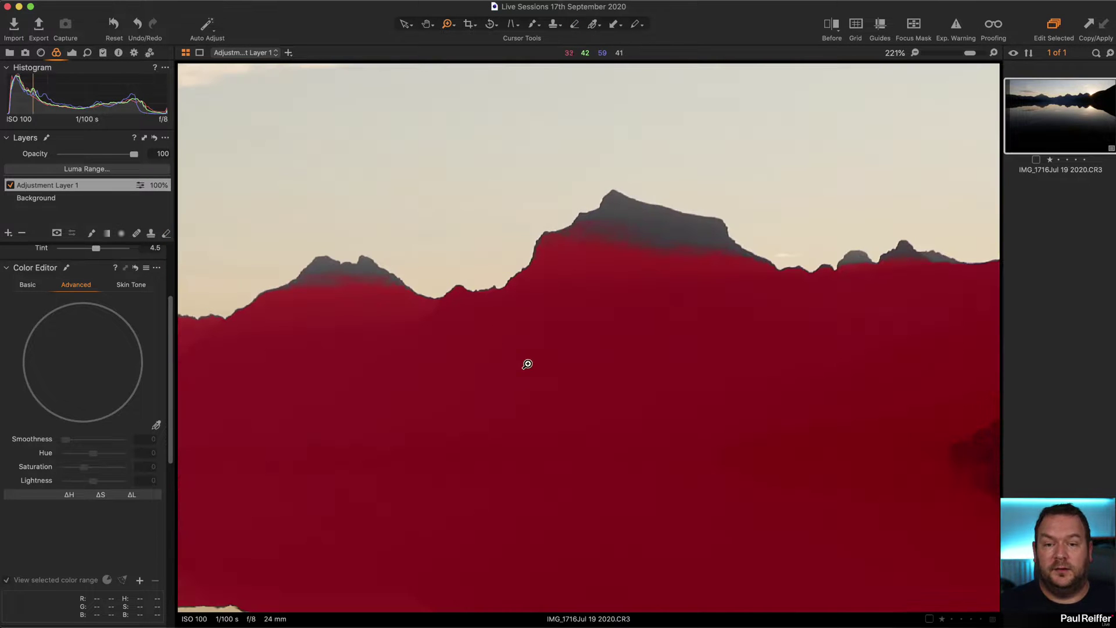
pyautogui.moveTo(601, 398); pyautogui.dragTo(564, 144)
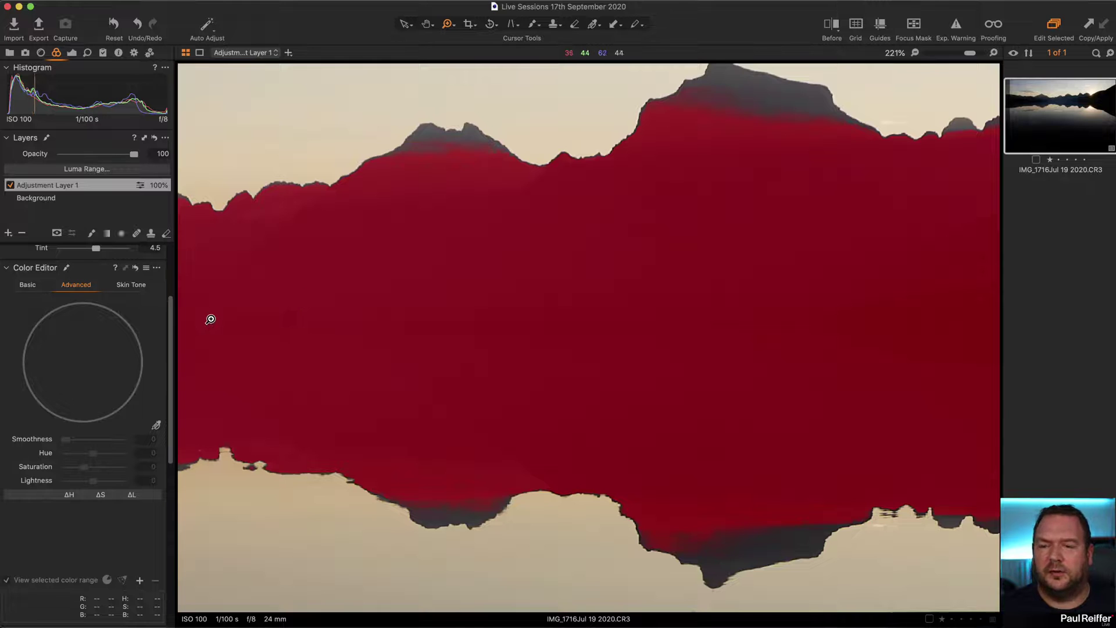
pyautogui.rightClick(96, 187)
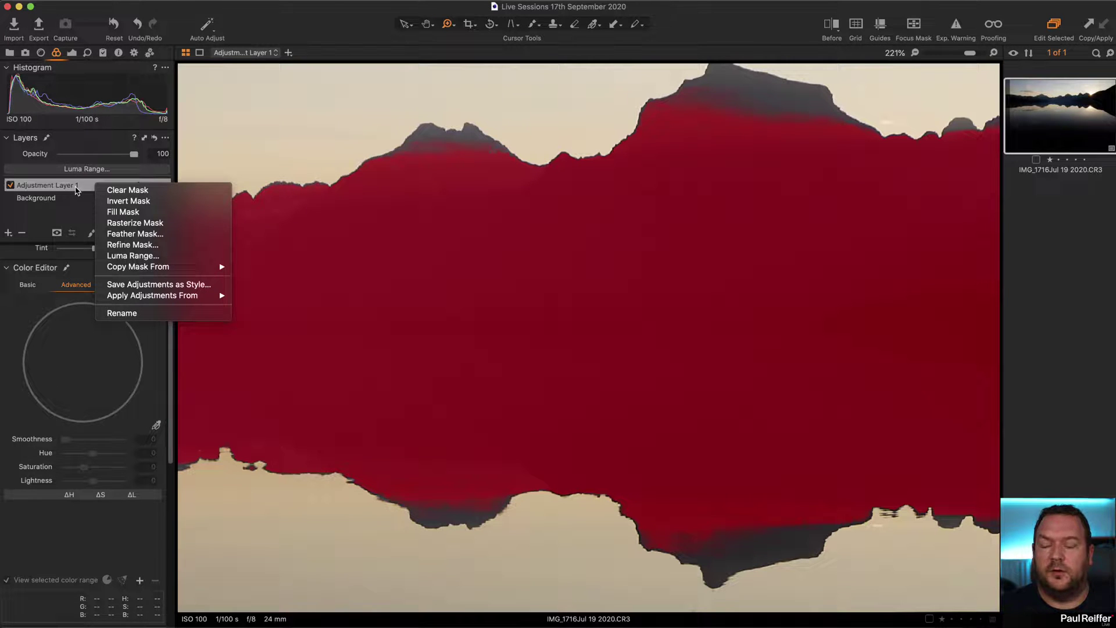
pyautogui.click(137, 246)
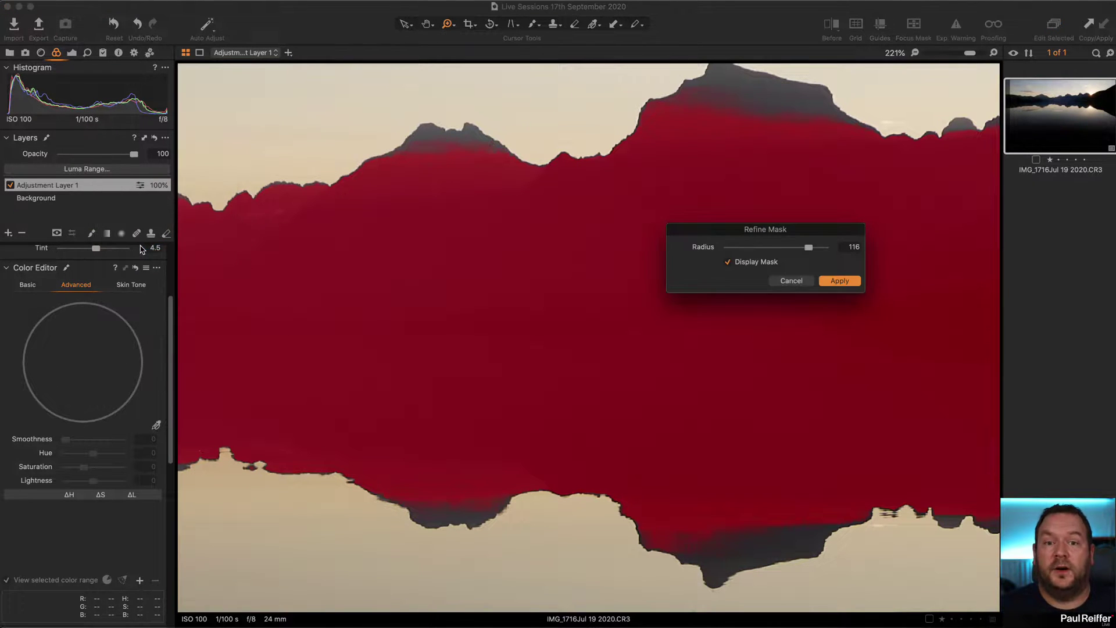
pyautogui.moveTo(809, 247)
pyautogui.mouseDown()
pyautogui.moveTo(763, 250)
pyautogui.moveTo(811, 250)
pyautogui.mouseUp()
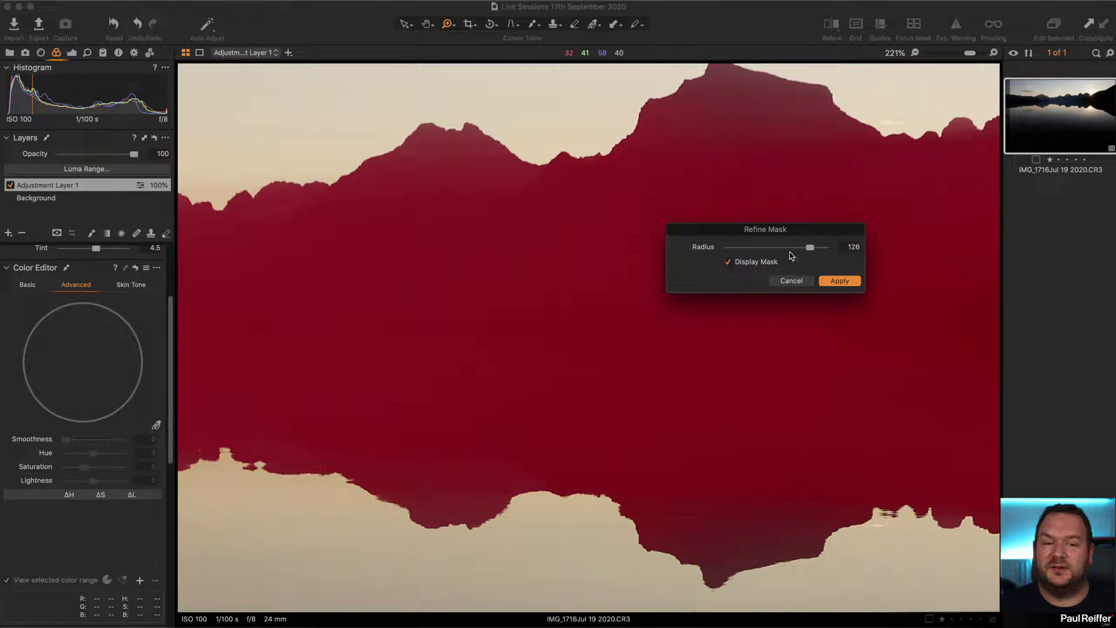
pyautogui.click(748, 249)
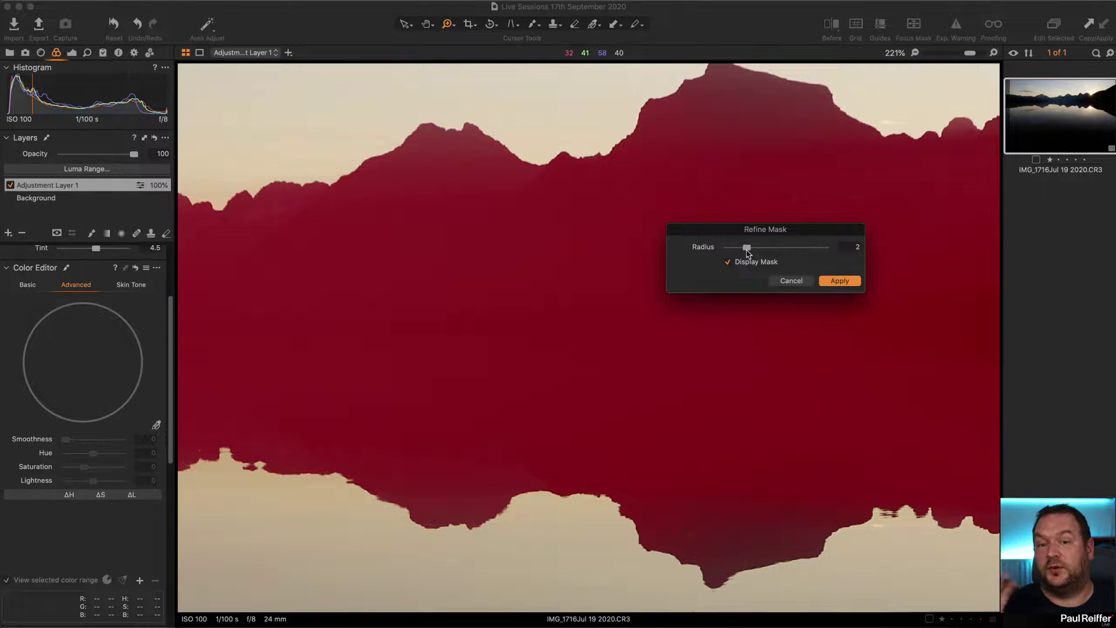
pyautogui.moveTo(768, 251); pyautogui.dragTo(801, 250)
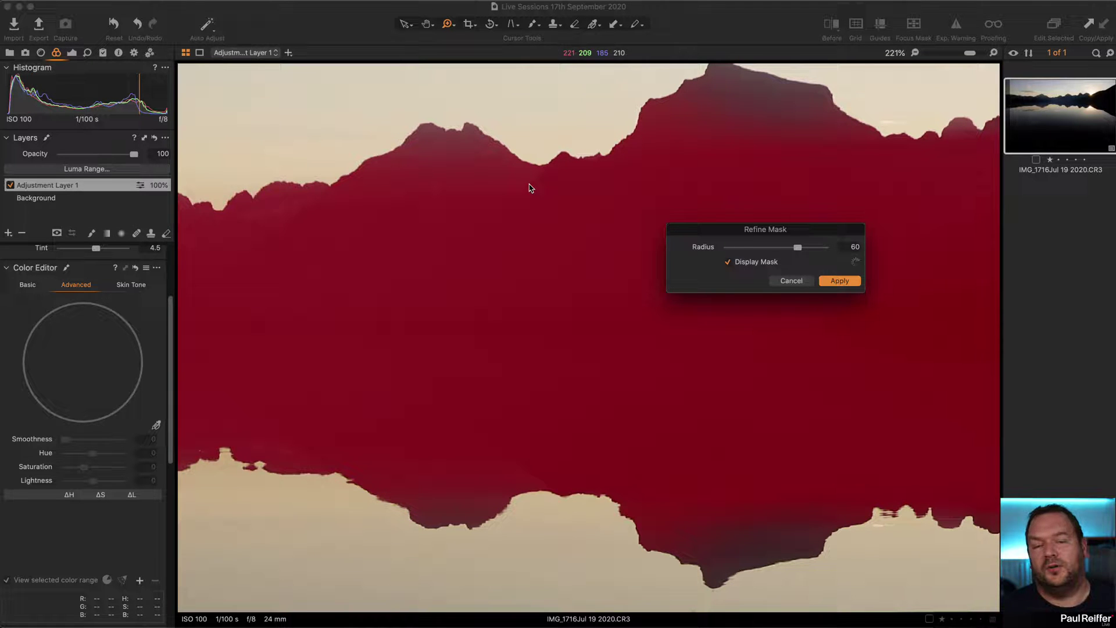
pyautogui.moveTo(734, 227); pyautogui.dragTo(714, 193)
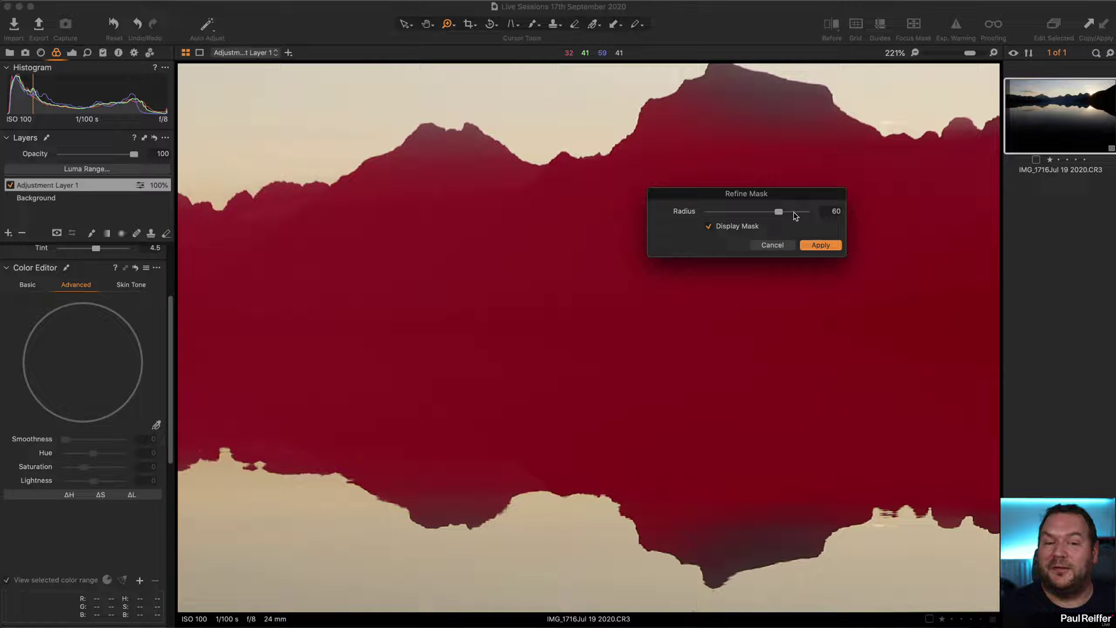
pyautogui.click(811, 247)
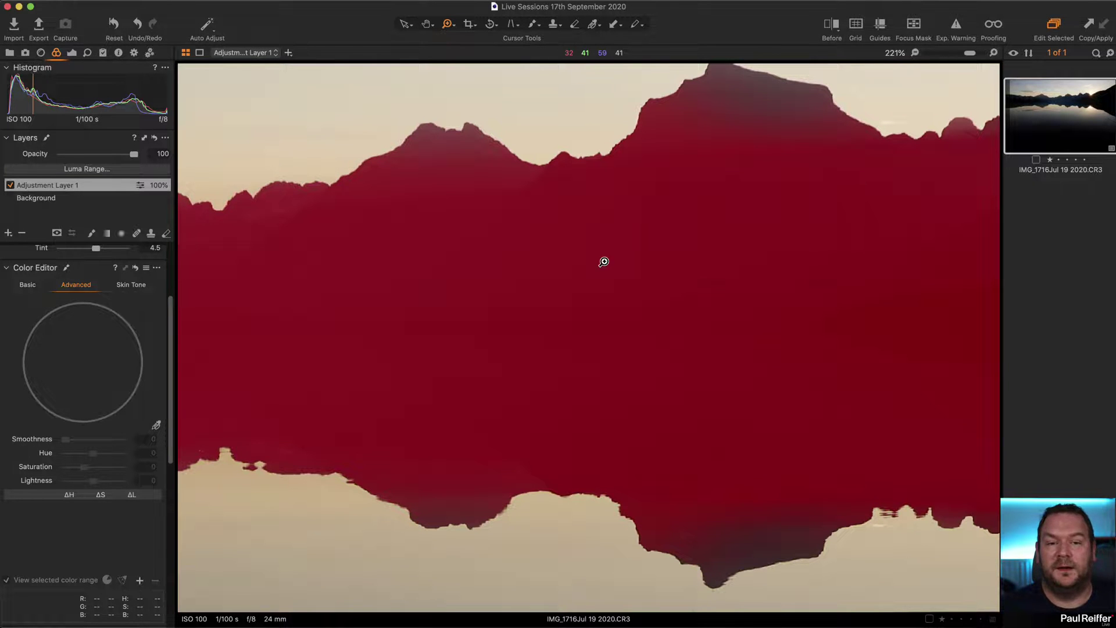
pyautogui.keyDown('alt'); pyautogui.click(473, 266); pyautogui.keyUp('alt')
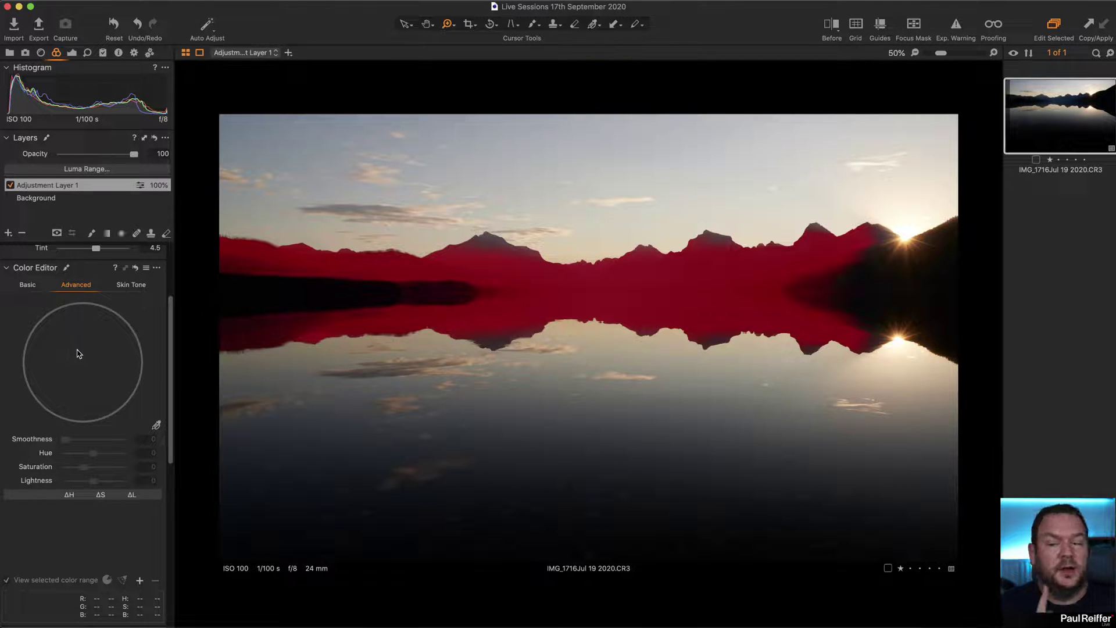
# Rename the masked adjustment layer to "Blue Mist" and hide its mask overlay.
pyautogui.scroll(3, 78, 353)
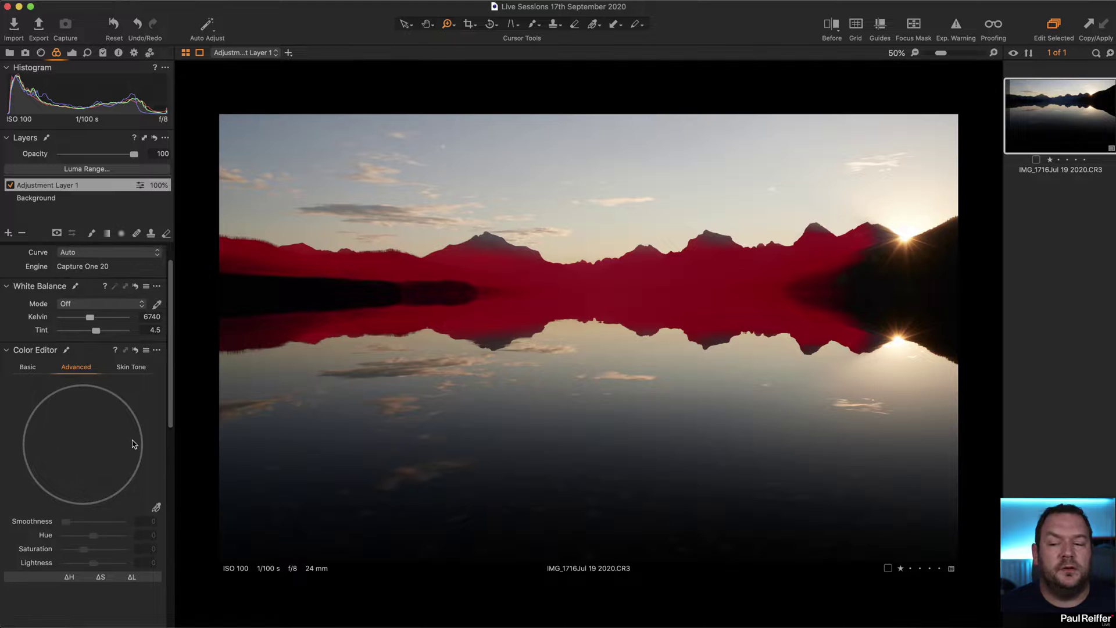
pyautogui.click(27, 367)
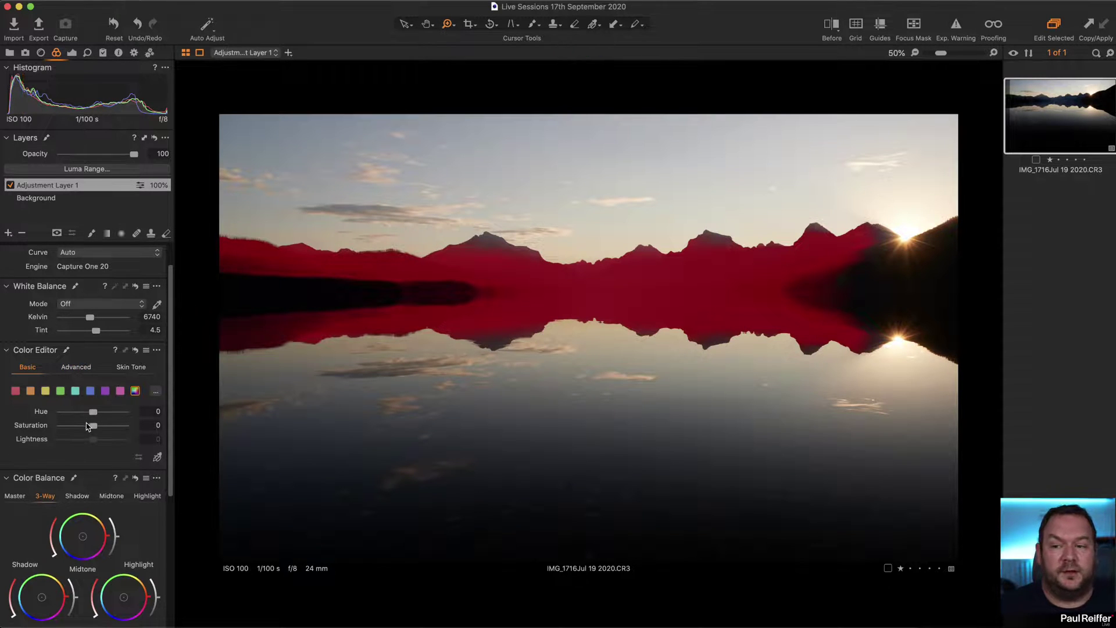
pyautogui.scroll(2, 82, 349)
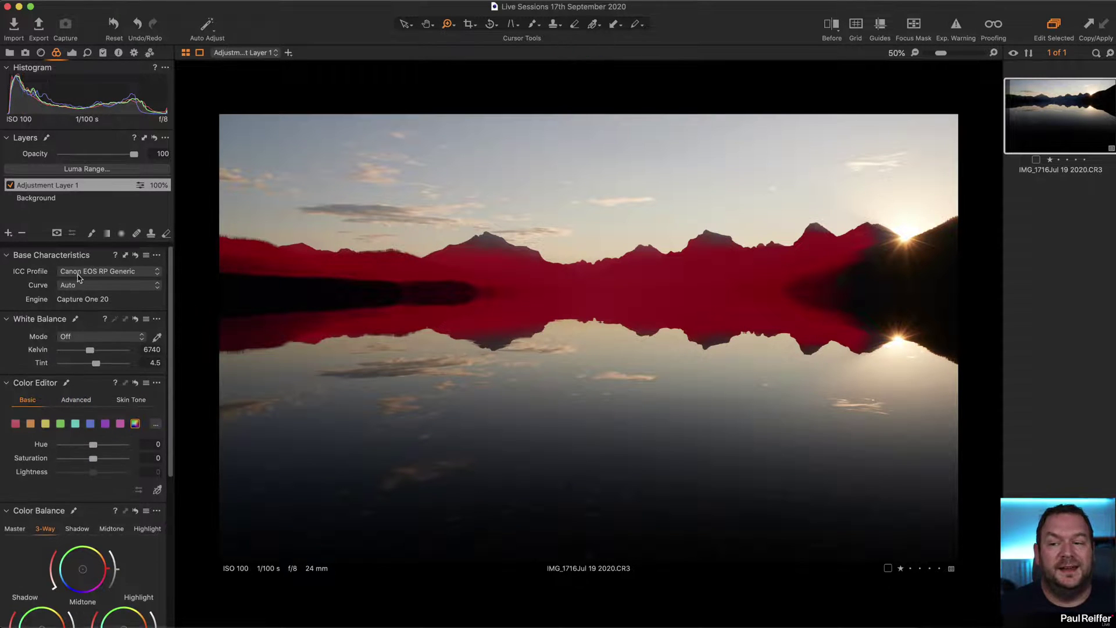
pyautogui.doubleClick(47, 186)
pyautogui.write('Blue Mist')
pyautogui.press('Return')
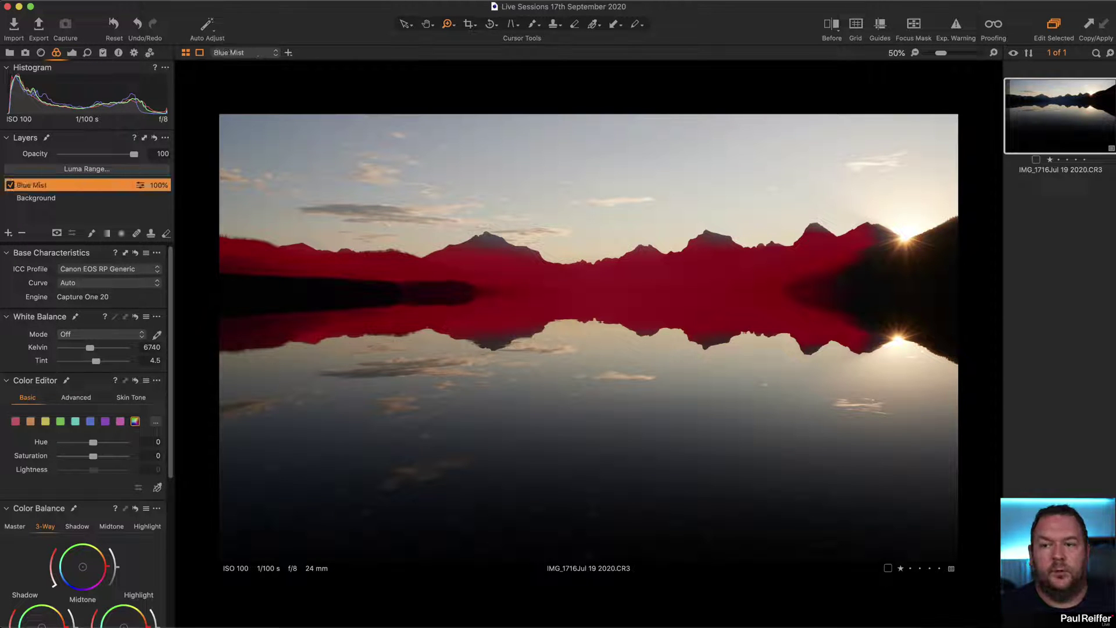
pyautogui.click(72, 53)
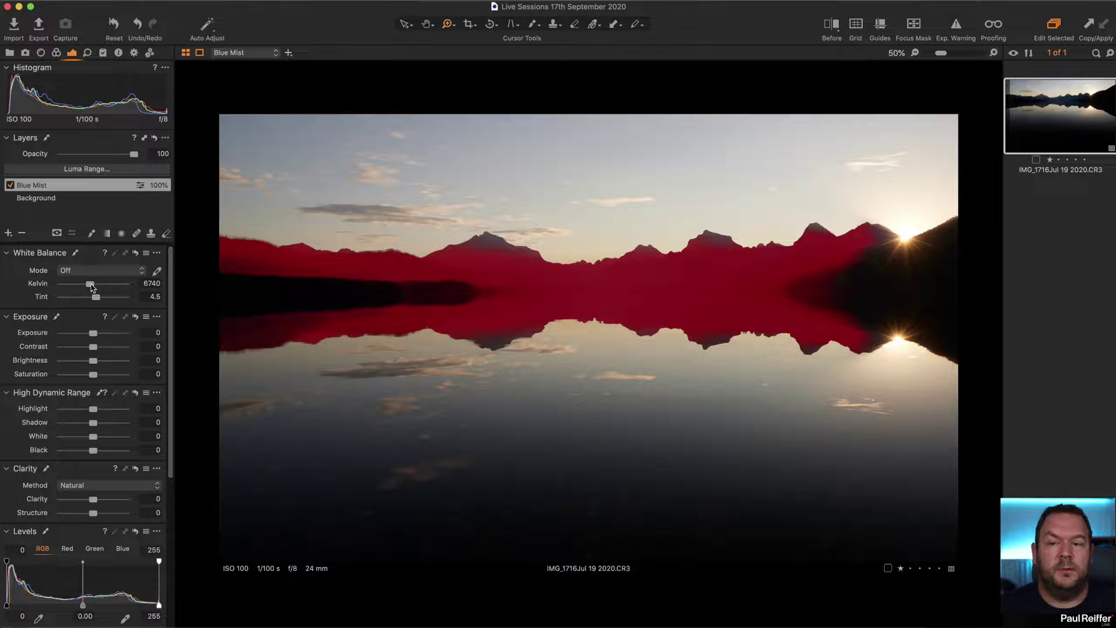
pyautogui.press('m')
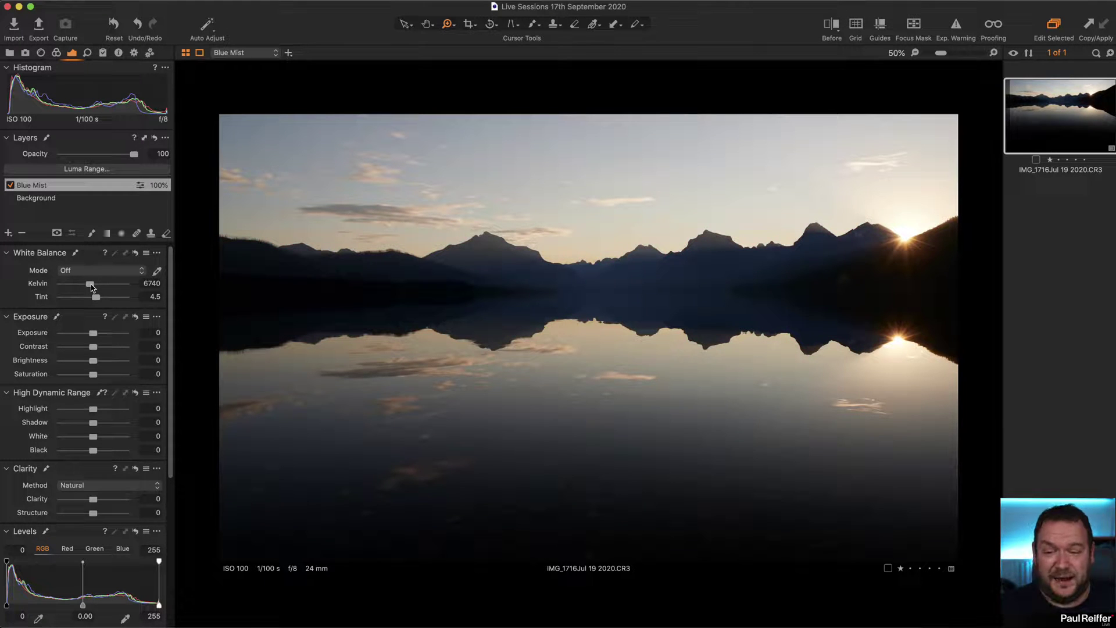
# Try warming the Blue Mist layer's white balance to 10782 Kelvin with a tint of 29.5, and reset it.
pyautogui.moveTo(90, 285); pyautogui.dragTo(114, 299)
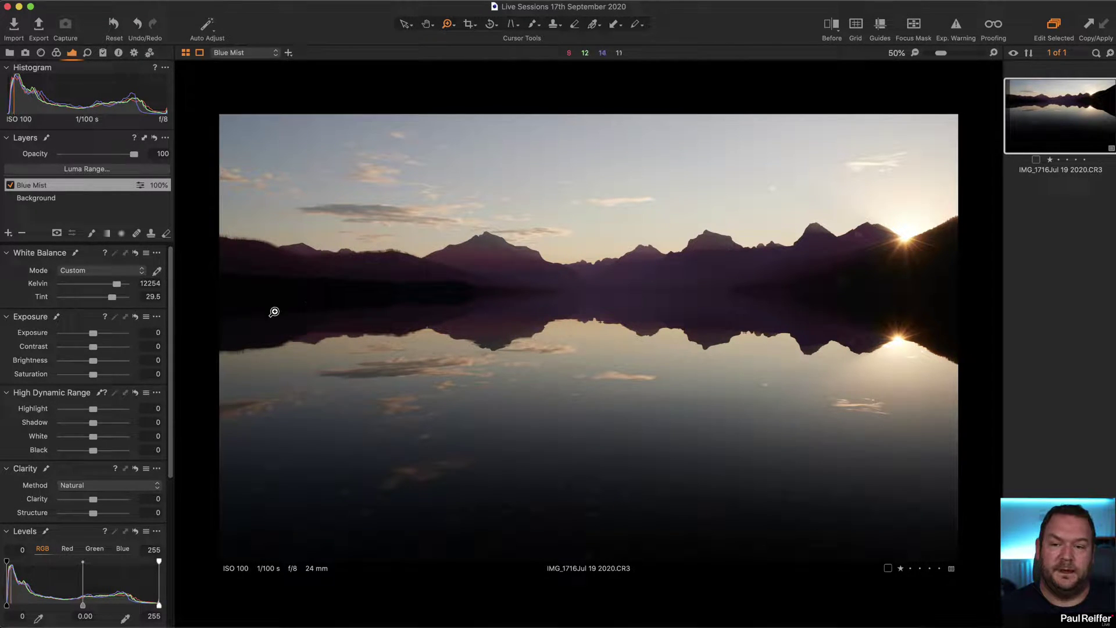
pyautogui.moveTo(117, 283); pyautogui.dragTo(108, 285)
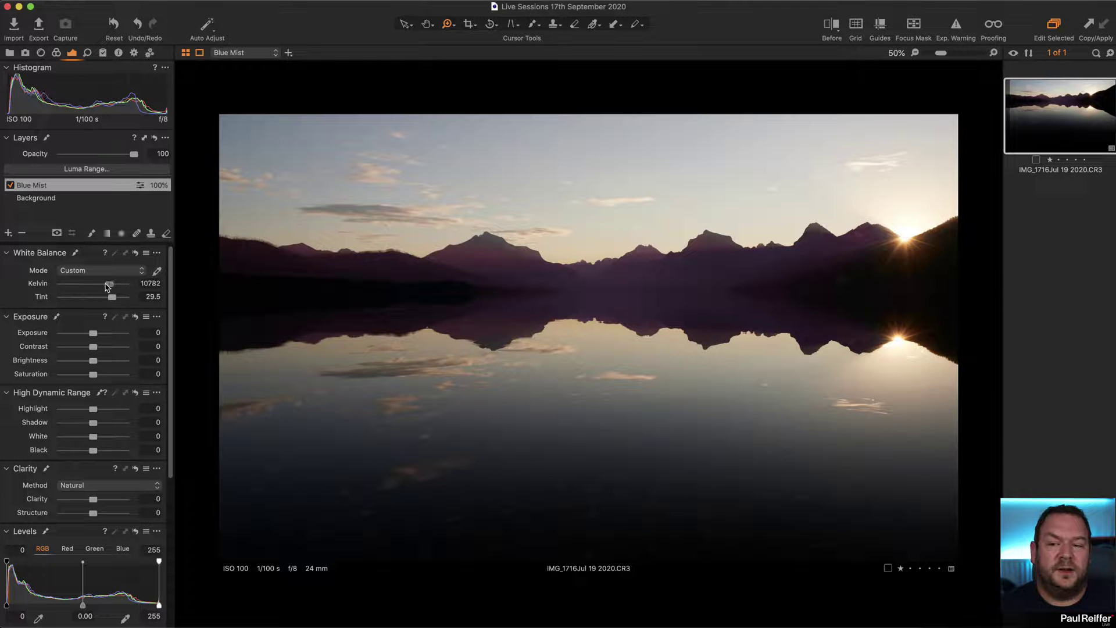
pyautogui.click(135, 252)
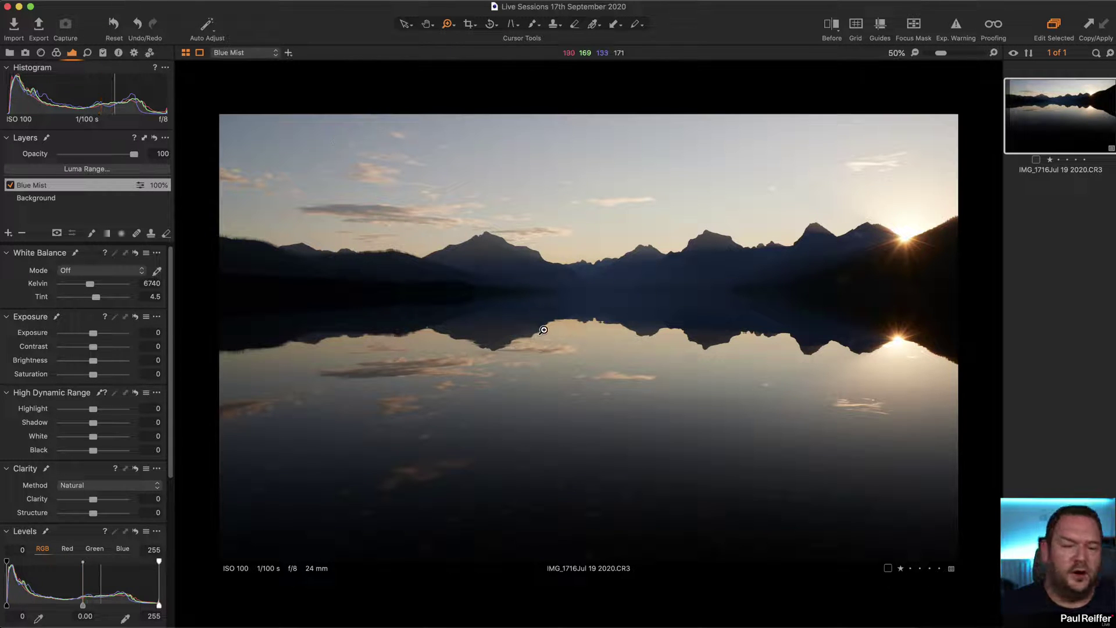
# Set the Blue Mist layer's white balance to 10027 Kelvin with tint 7.2, and compare the photo with the layer off and on.
pyautogui.moveTo(90, 284)
pyautogui.mouseDown()
pyautogui.moveTo(101, 284)
pyautogui.moveTo(97, 302)
pyautogui.mouseUp()
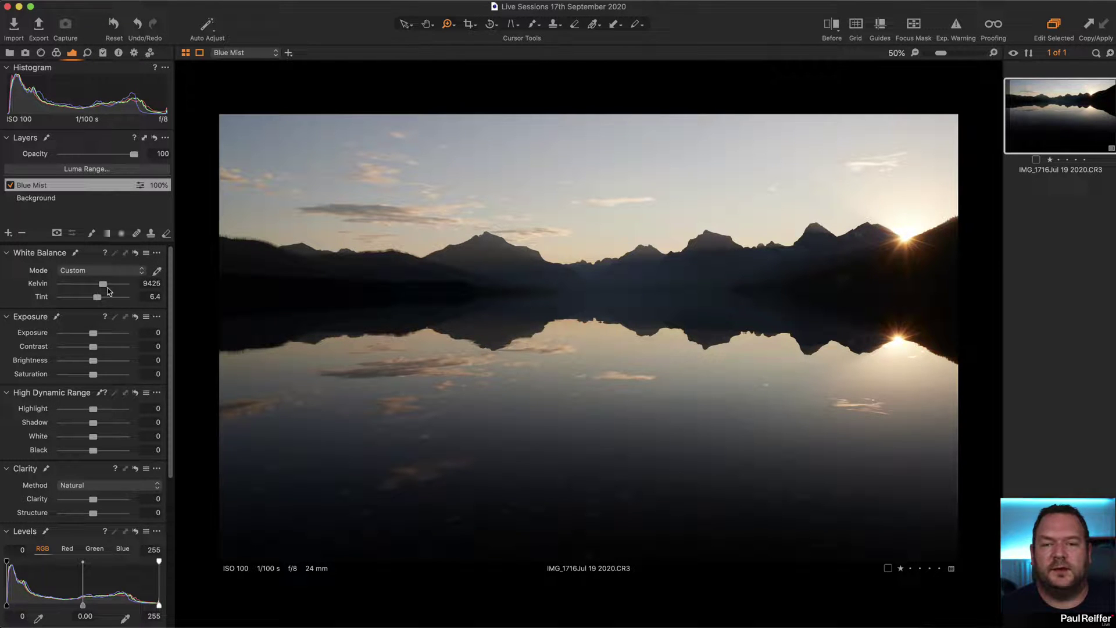
pyautogui.moveTo(110, 287)
pyautogui.mouseDown()
pyautogui.moveTo(99, 301)
pyautogui.moveTo(107, 287)
pyautogui.mouseUp()
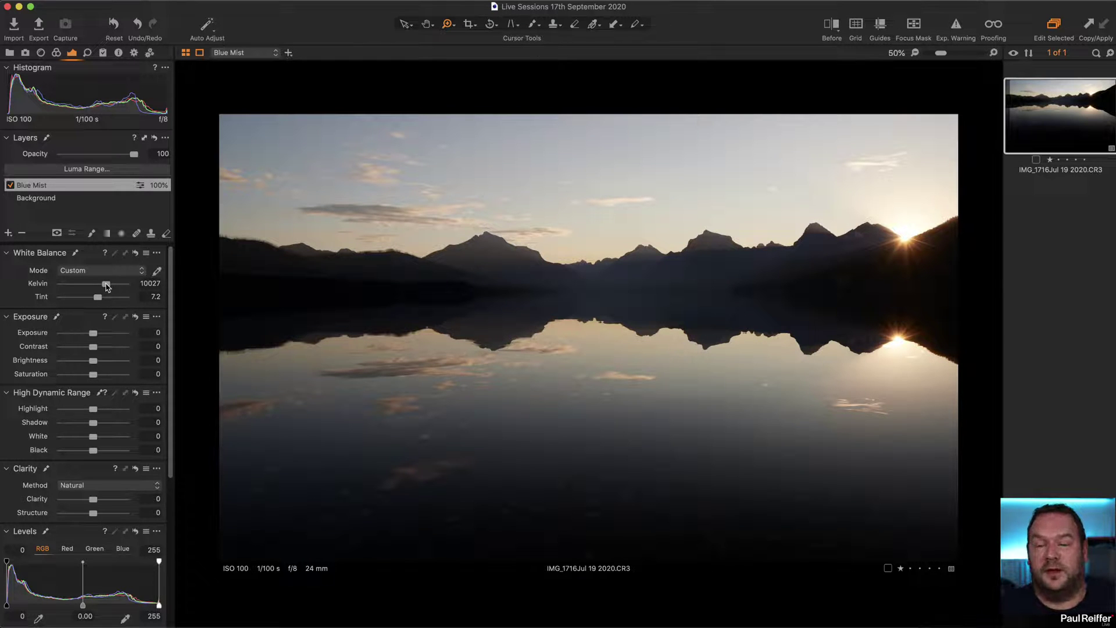
pyautogui.click(12, 185)
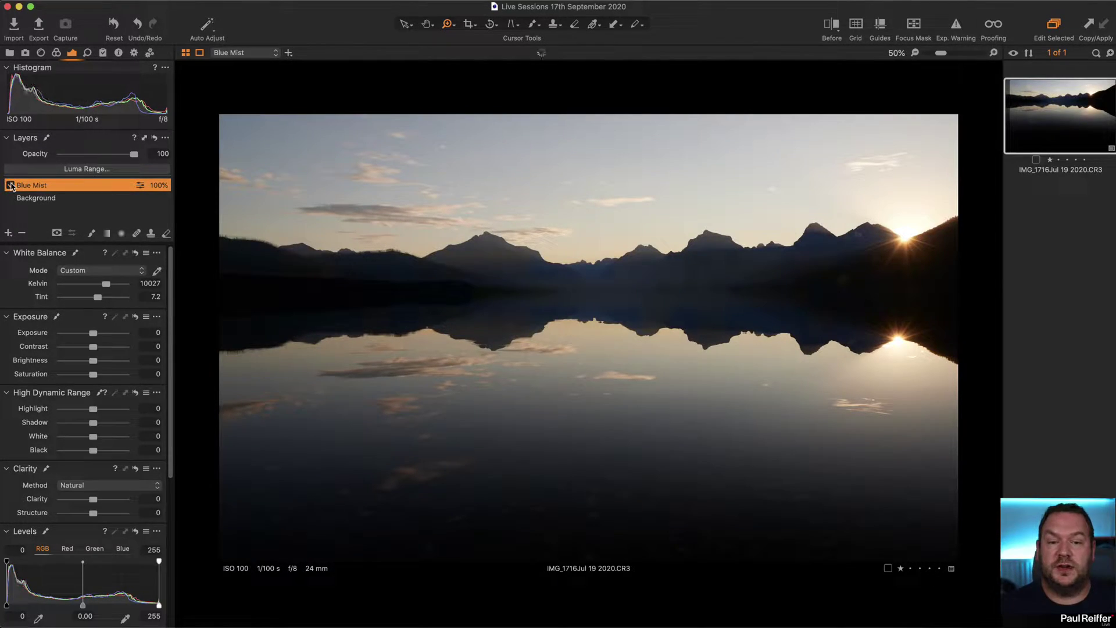
pyautogui.click(10, 185)
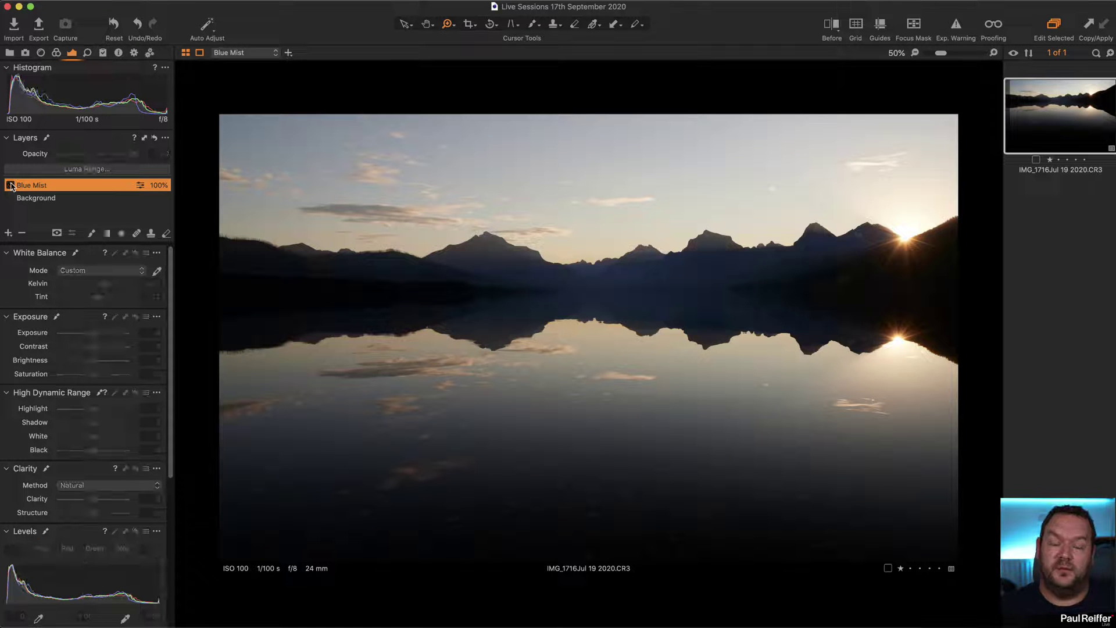
pyautogui.click(10, 185)
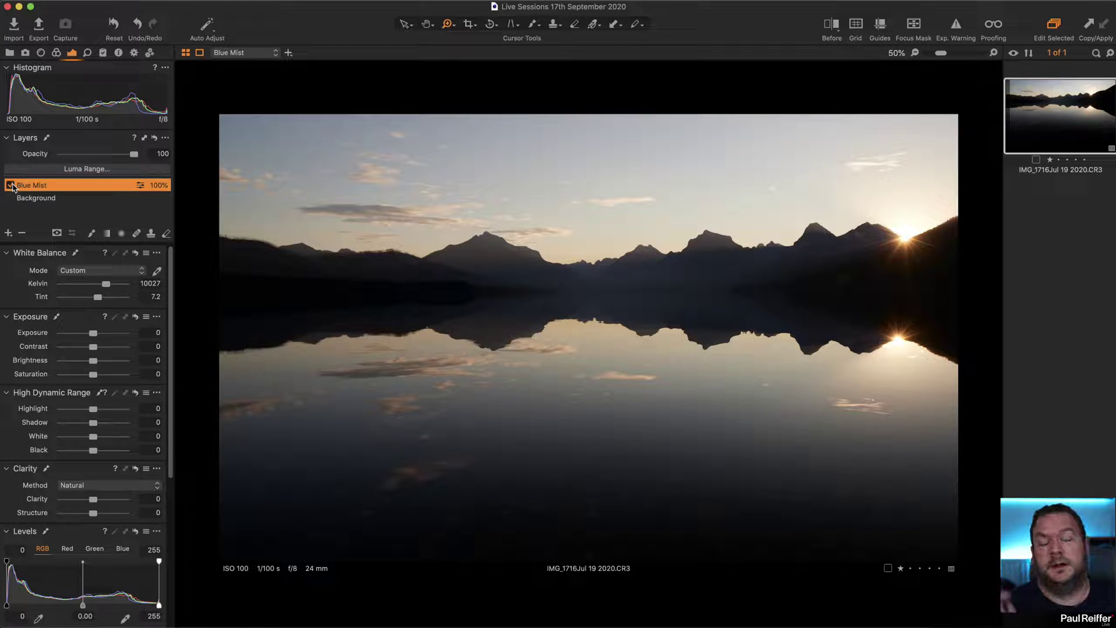
# Bring up the advanced Color Editor for the Blue Mist layer.
pyautogui.click(56, 53)
pyautogui.scroll(-5, 100, 487)
pyautogui.scroll(8, 88, 436)
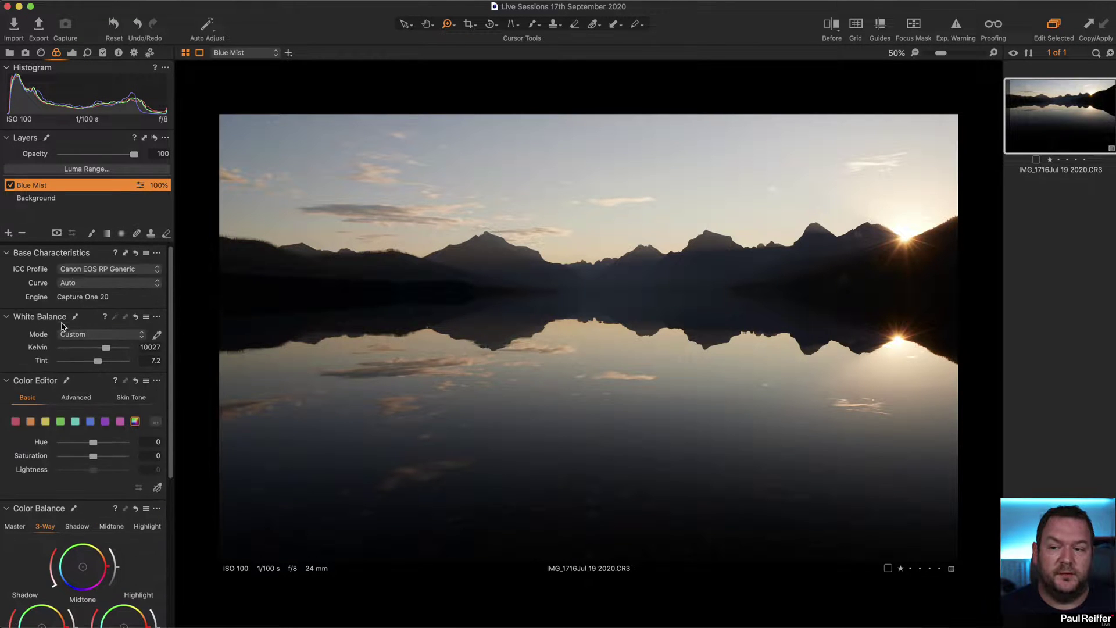
pyautogui.click(77, 398)
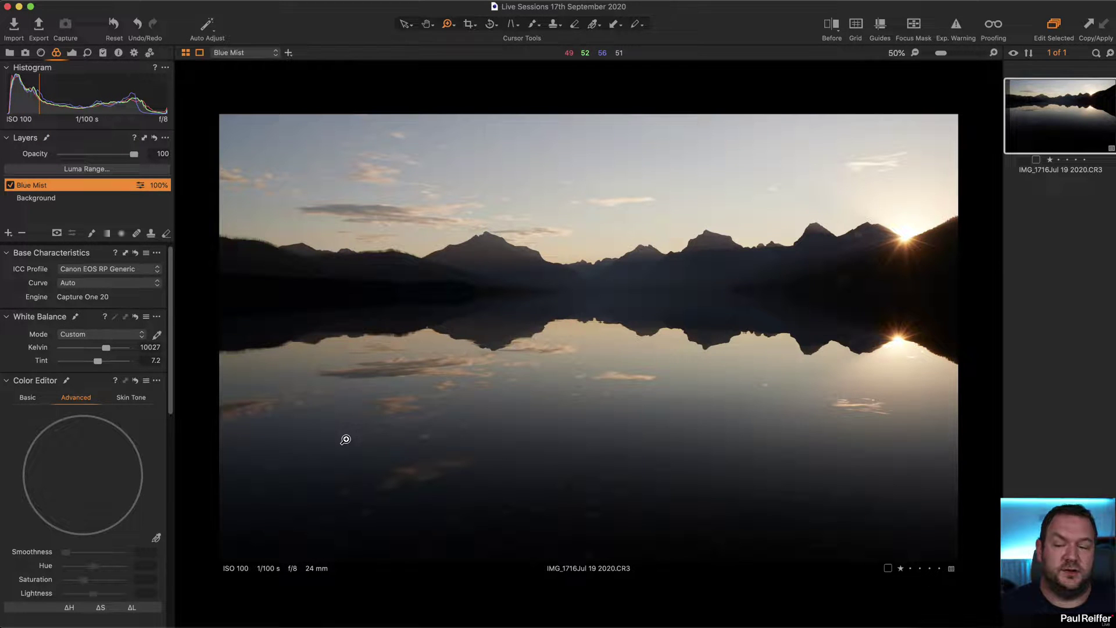
pyautogui.click(157, 380)
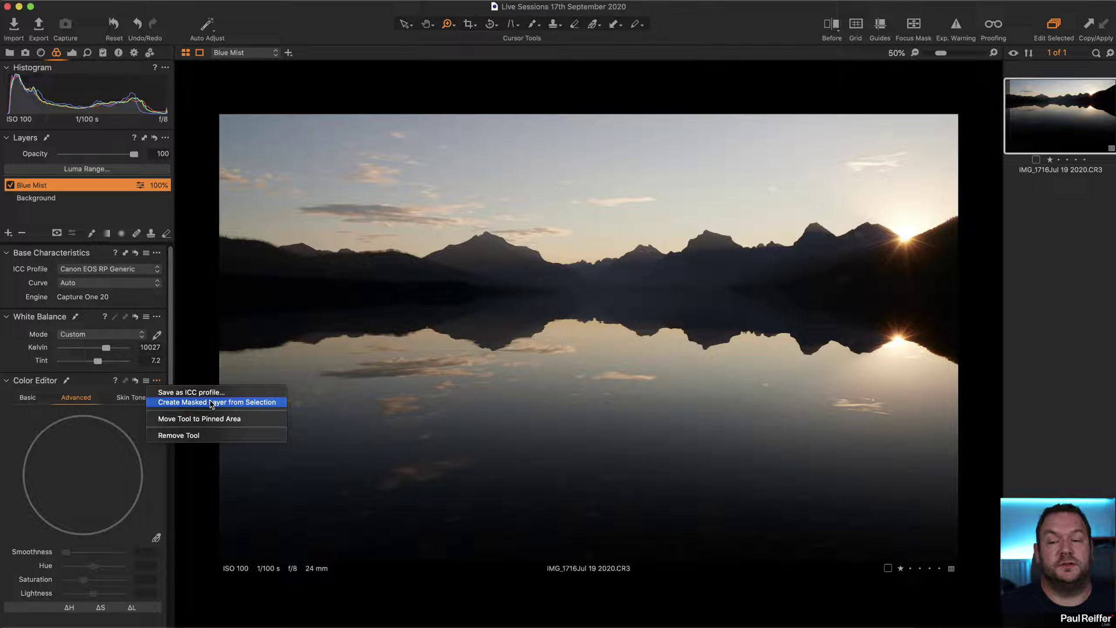
pyautogui.click(75, 207)
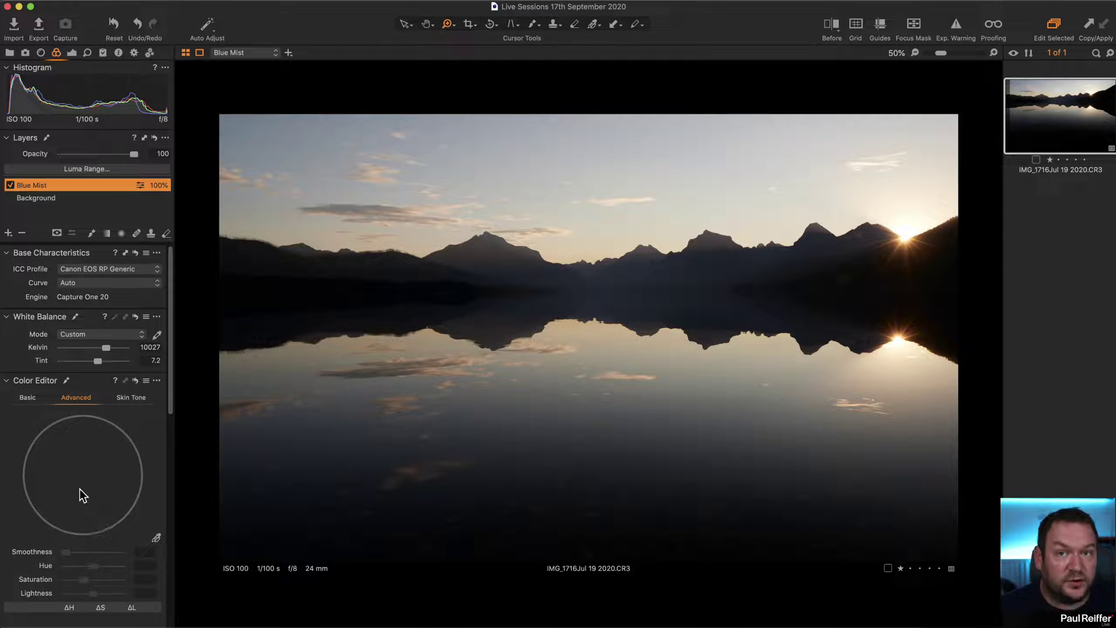
pyautogui.scroll(-3, 84, 495)
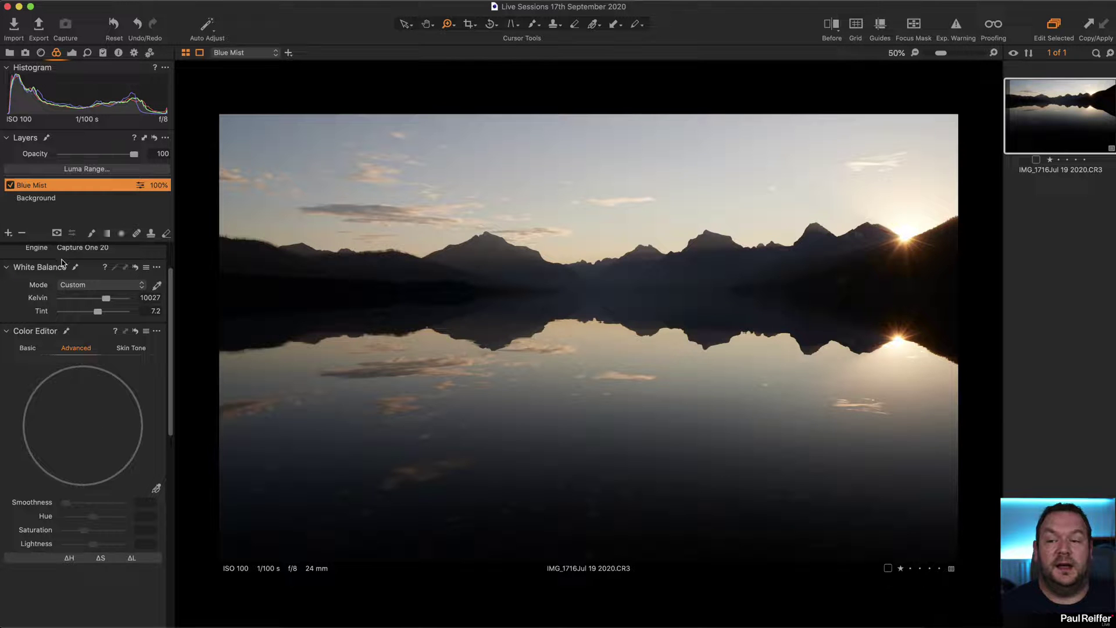
pyautogui.click(303, 403)
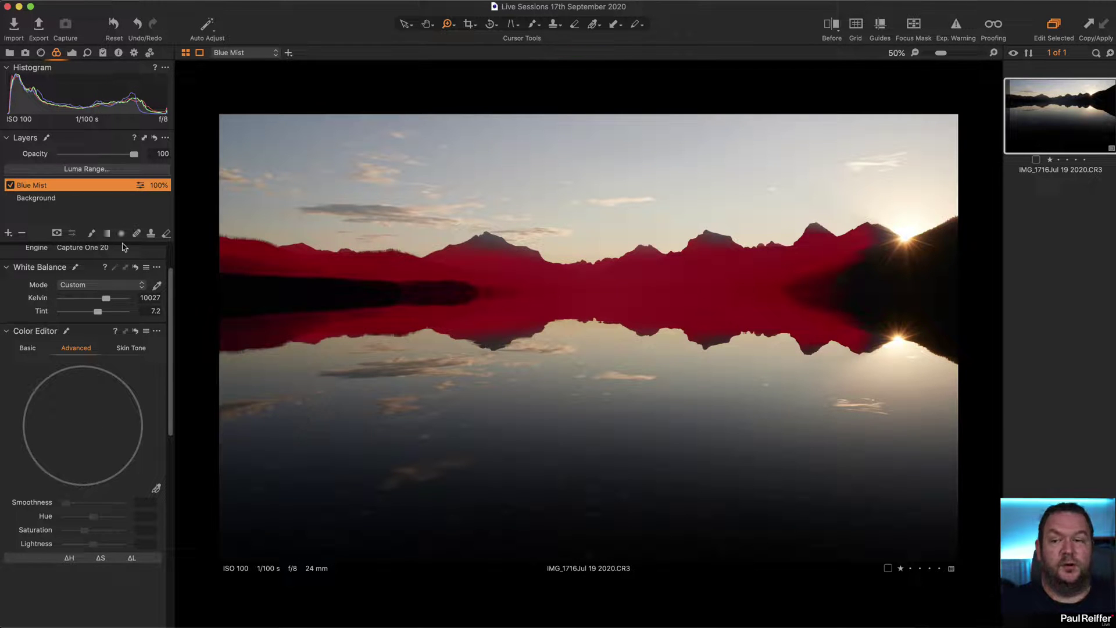
# Try erasing the Blue Mist mask around the sun's reflection, undo the stroke and hide the mask overlay.
pyautogui.click(72, 53)
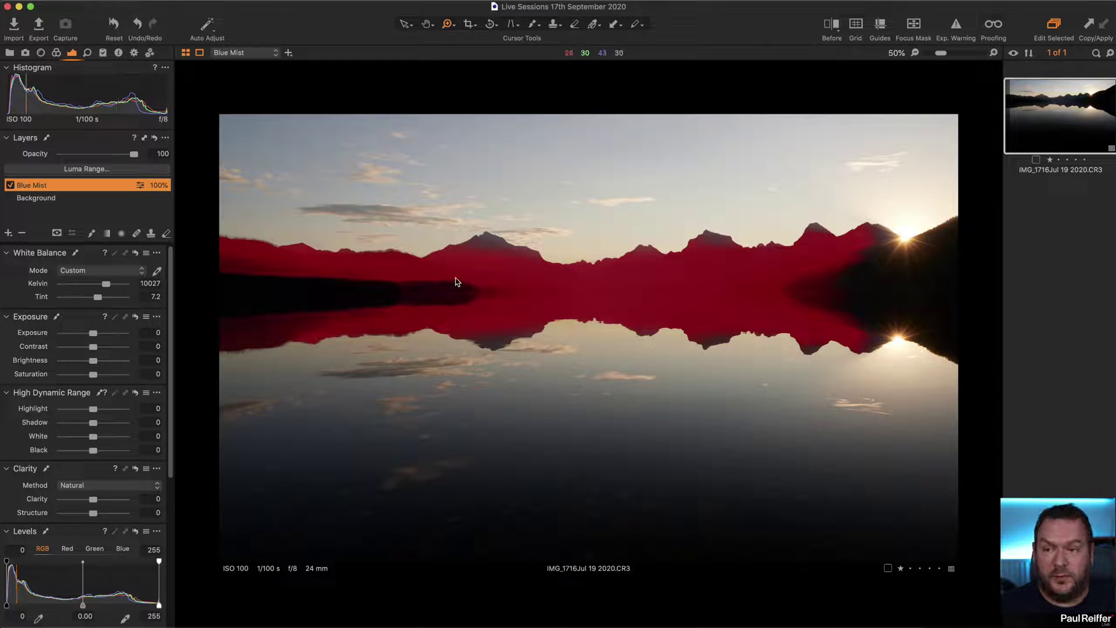
pyautogui.press('e')
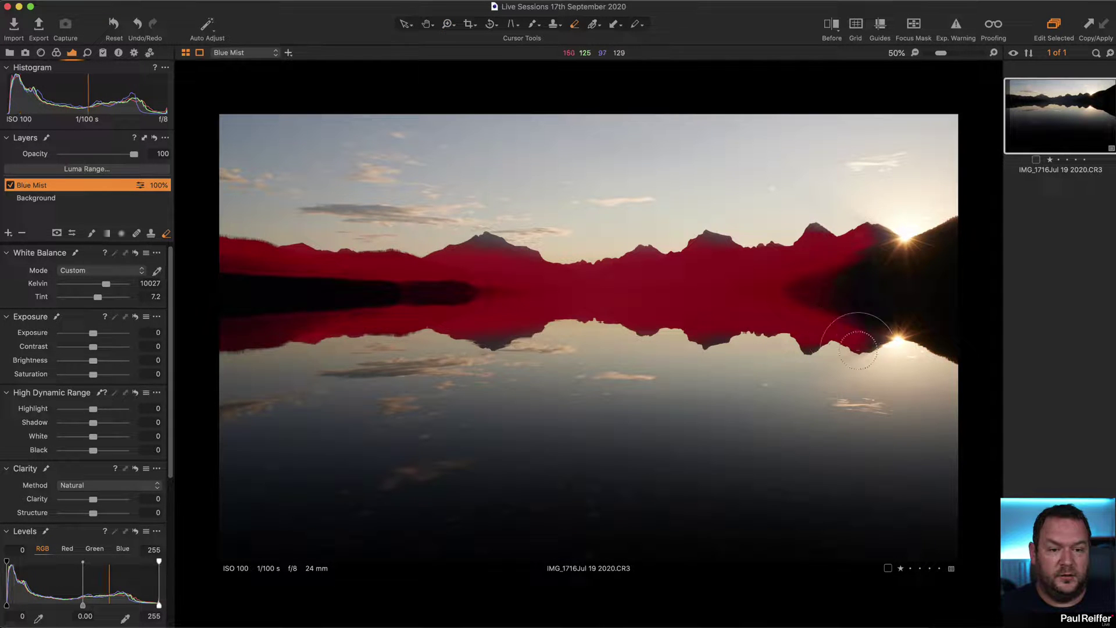
pyautogui.moveTo(826, 337); pyautogui.dragTo(899, 339)
pyautogui.press('super+z')
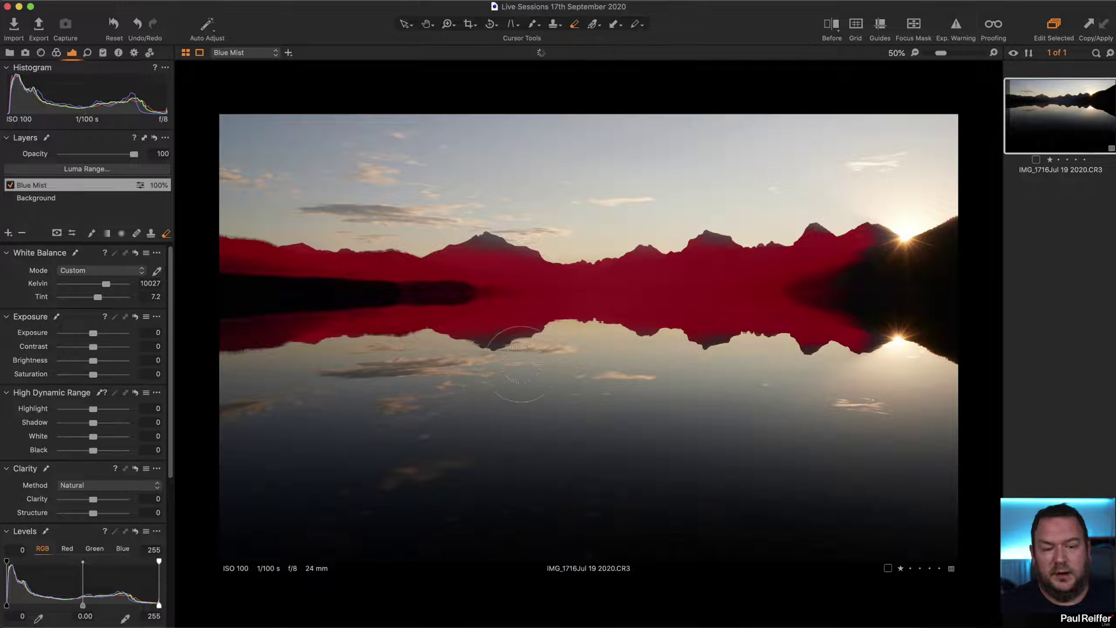
pyautogui.press('m')
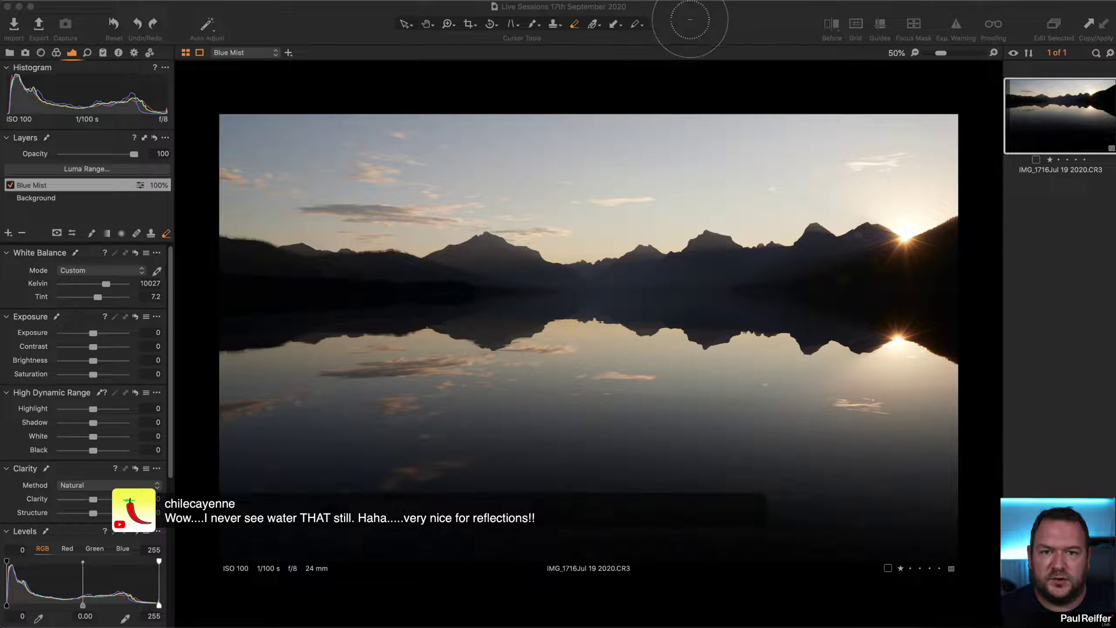
# Try lifting the shadows on the Blue Mist layer and reset the Shadow adjustment.
pyautogui.press('v')
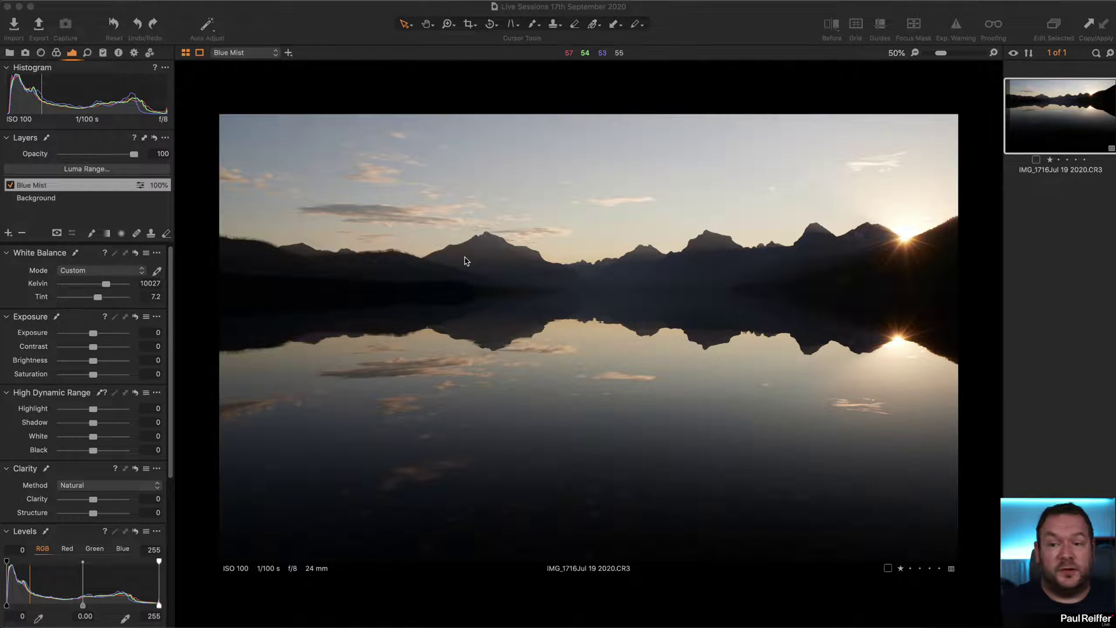
pyautogui.moveTo(93, 423); pyautogui.dragTo(110, 424)
pyautogui.doubleClick(109, 424)
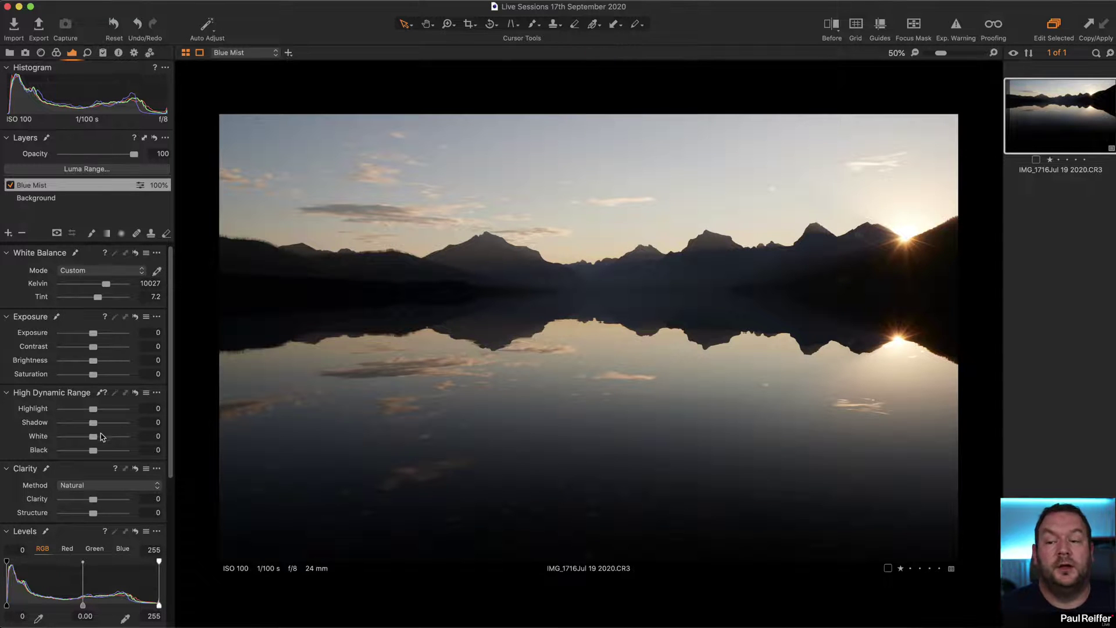
pyautogui.click(94, 451)
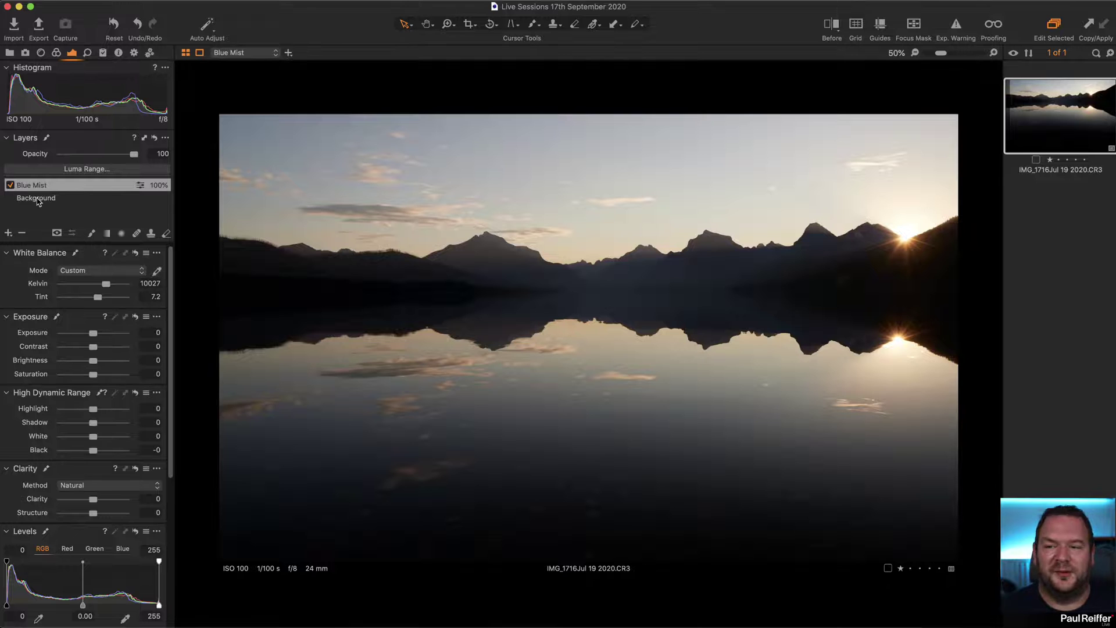
# On the Background layer, undo a trial shadow lift and set Black to 19 and Clarity to 15.
pyautogui.click(36, 200)
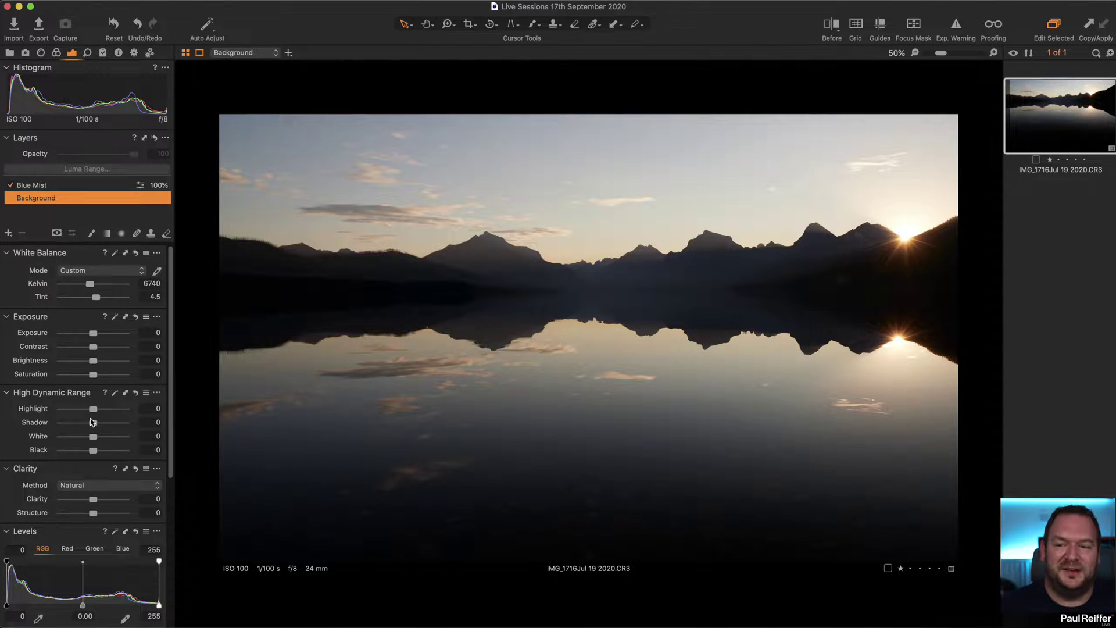
pyautogui.moveTo(93, 423); pyautogui.dragTo(107, 423)
pyautogui.press('super+z')
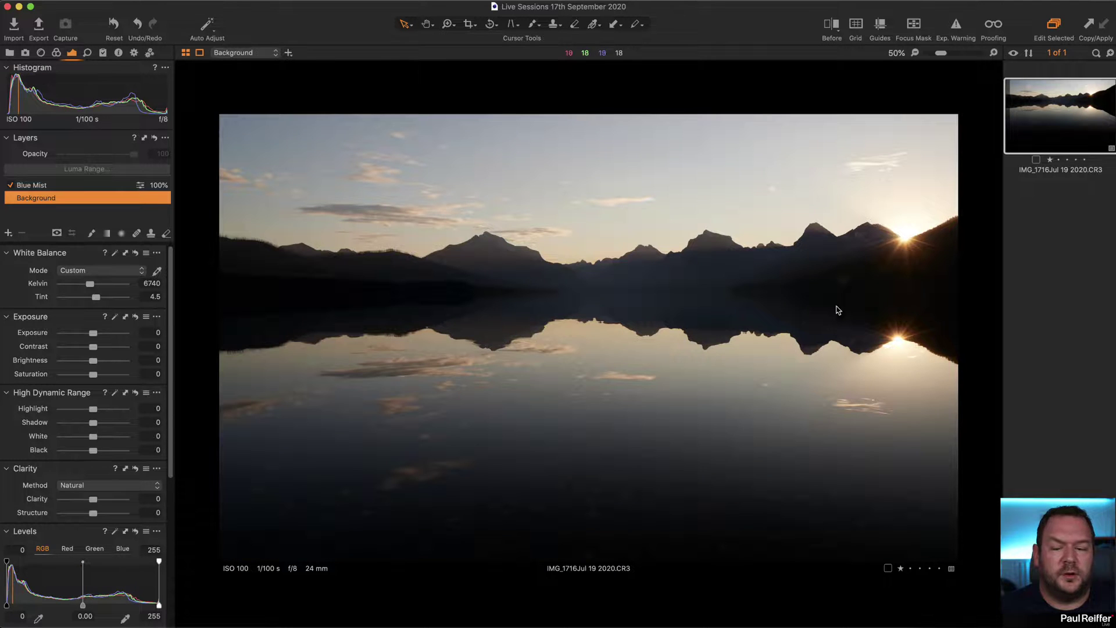
pyautogui.moveTo(93, 453); pyautogui.dragTo(100, 456)
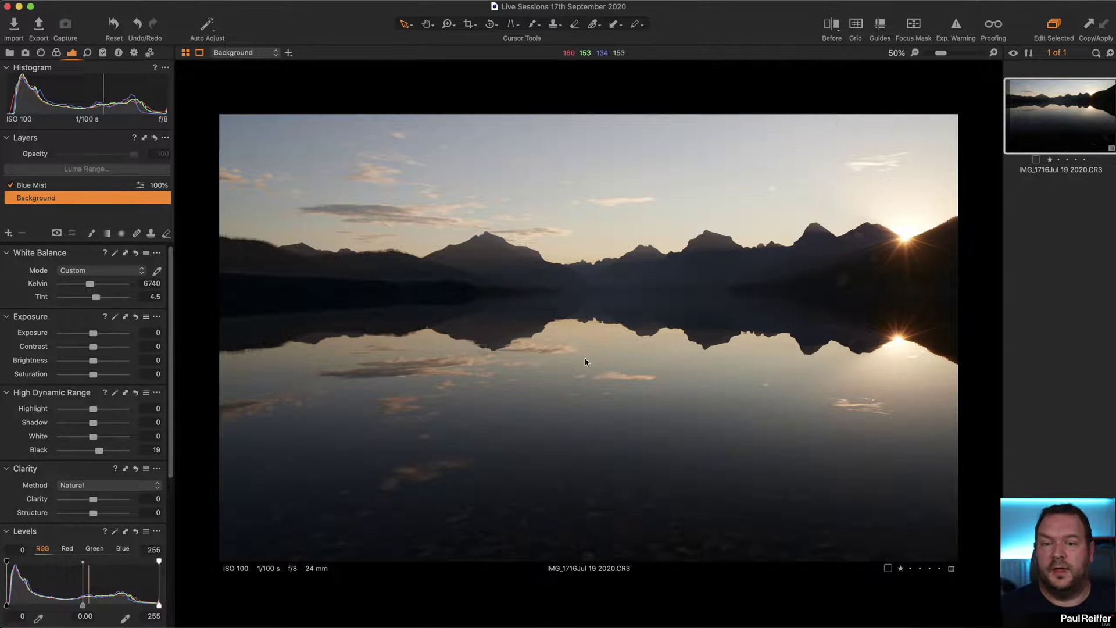
pyautogui.moveTo(93, 500); pyautogui.dragTo(99, 501)
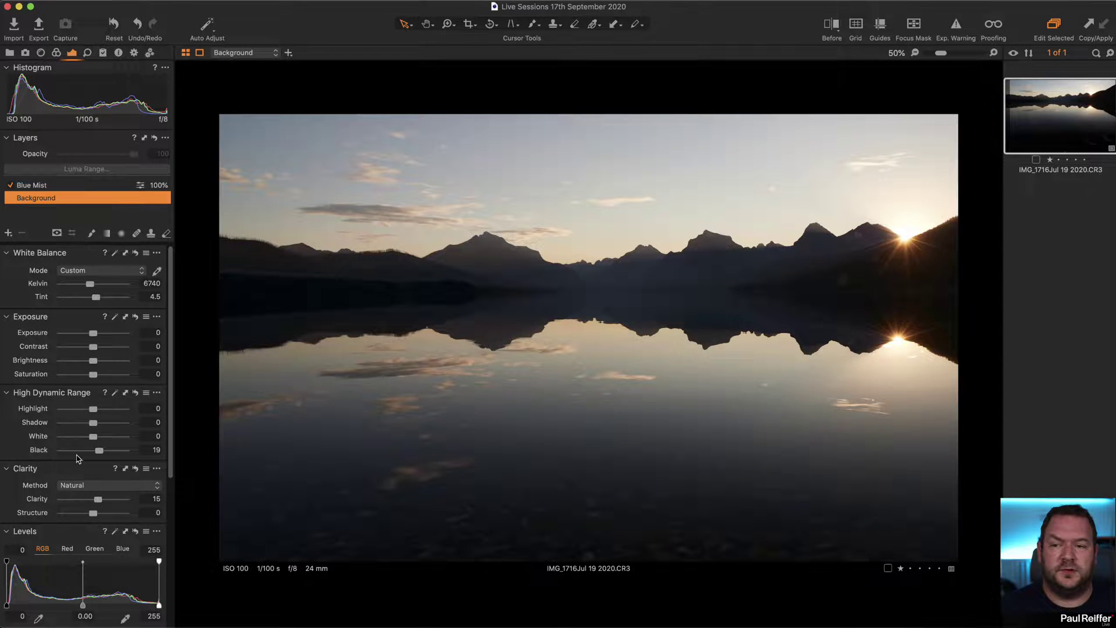
# On the Blue Mist layer, reduce Saturation to -34 and Brightness to -7.
pyautogui.click(58, 187)
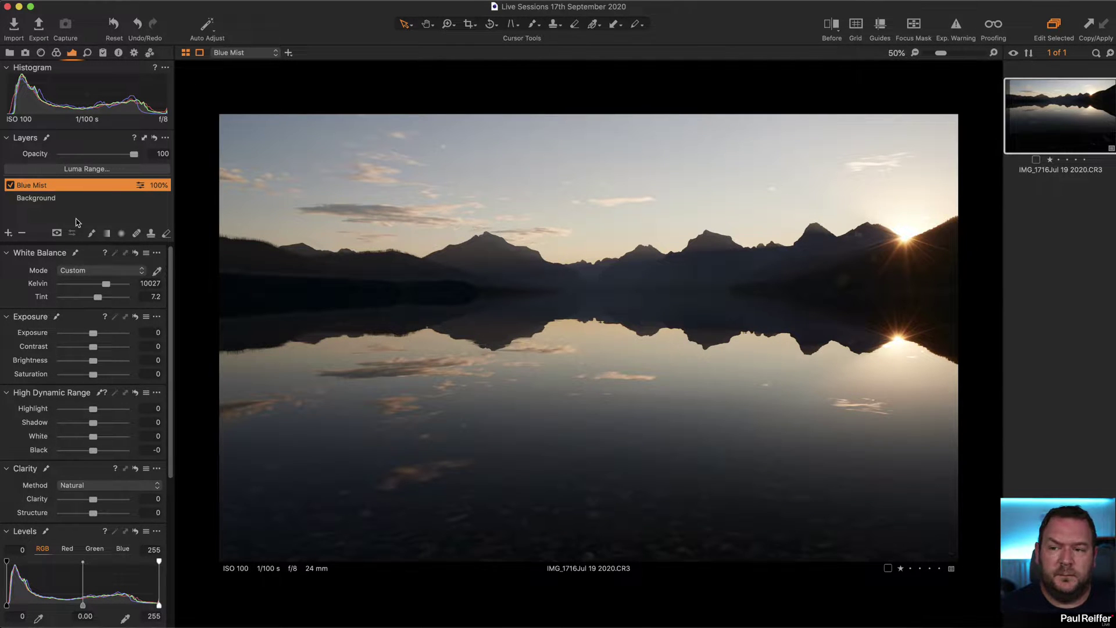
pyautogui.moveTo(93, 375); pyautogui.dragTo(85, 380)
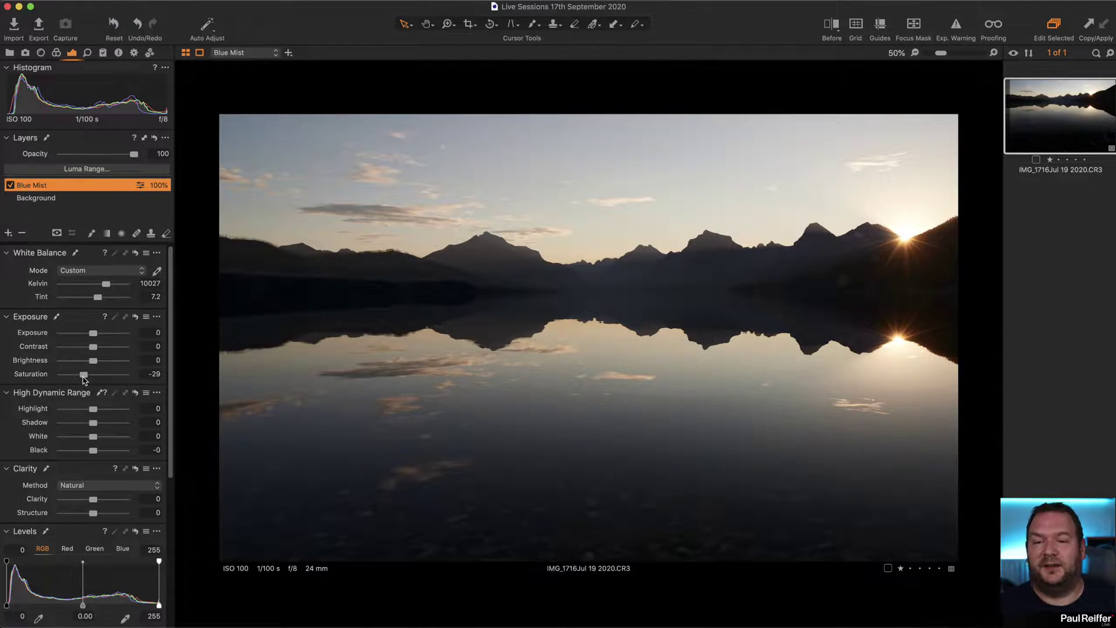
pyautogui.moveTo(84, 380); pyautogui.dragTo(93, 361)
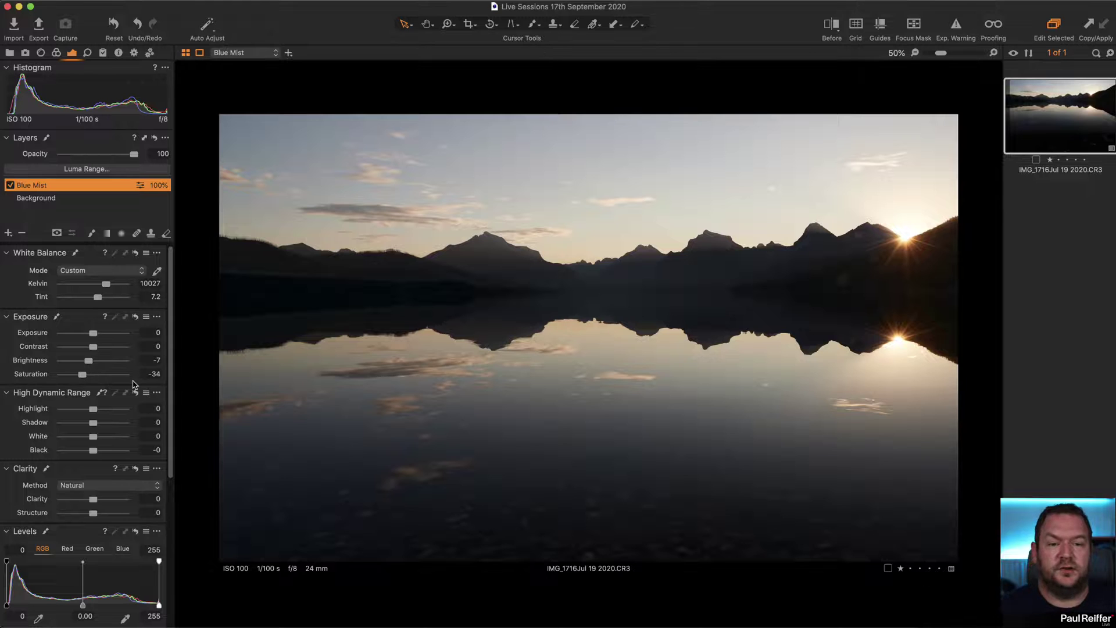
pyautogui.scroll(-5, 91, 377)
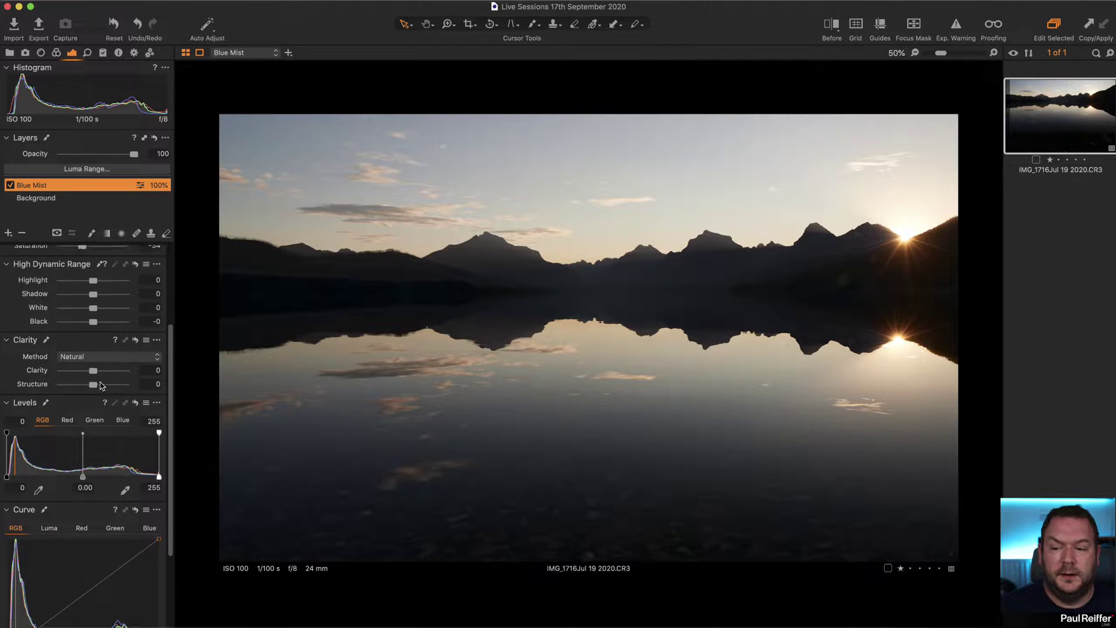
pyautogui.scroll(-1, 90, 378)
# Heal the green flare on the dark hillside right of the sun's reflection with a smaller healing brush, moving its source point below and right of it.
pyautogui.click(47, 199)
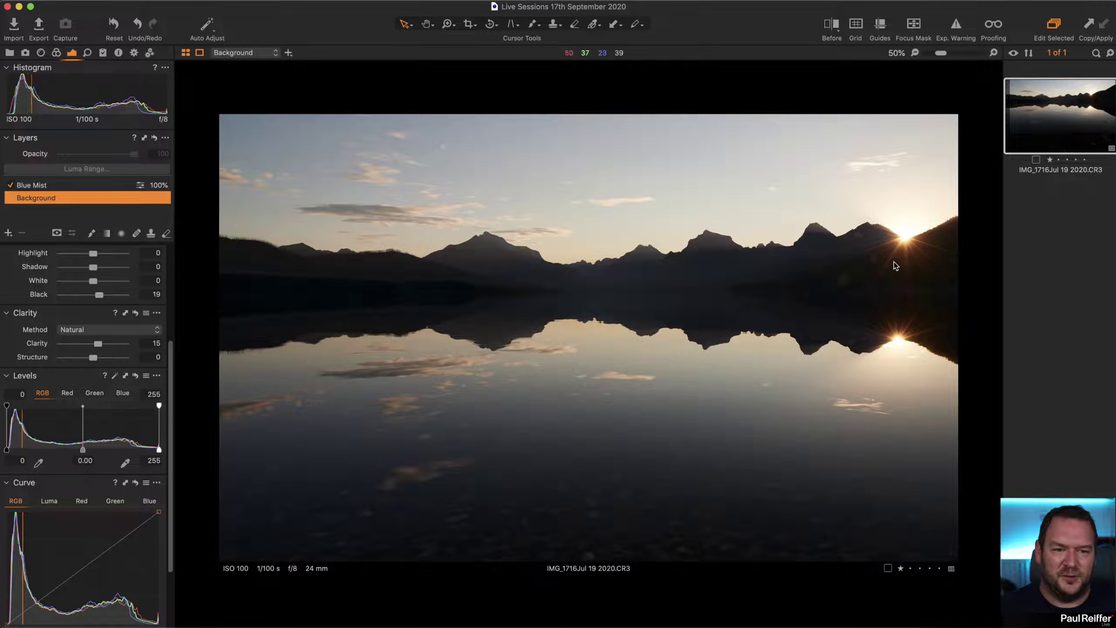
pyautogui.press('z')
pyautogui.click(882, 294)
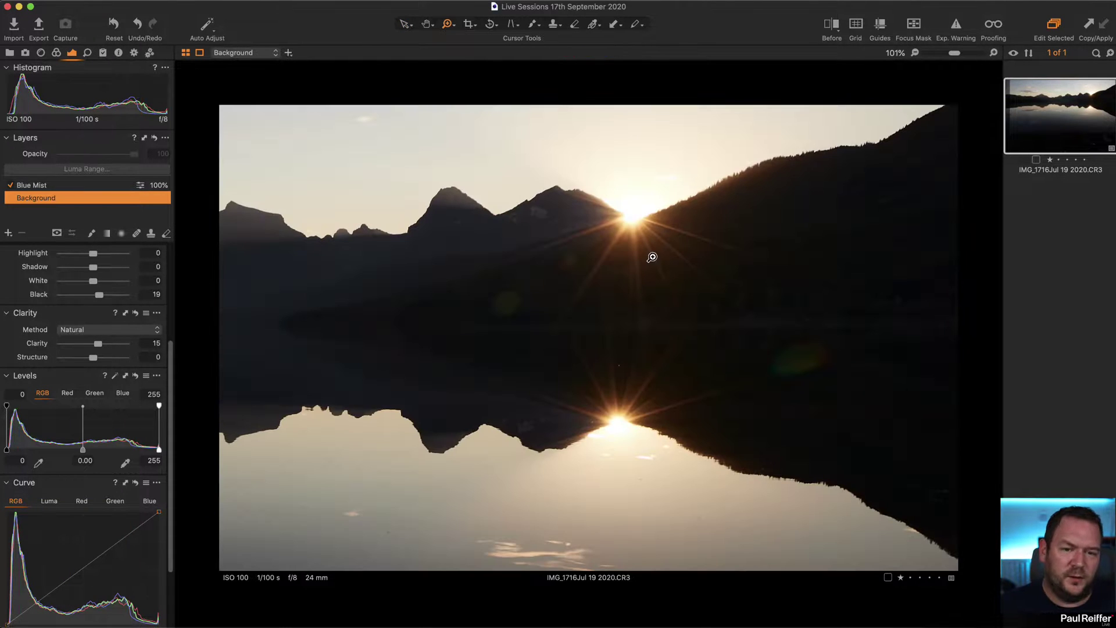
pyautogui.click(555, 27)
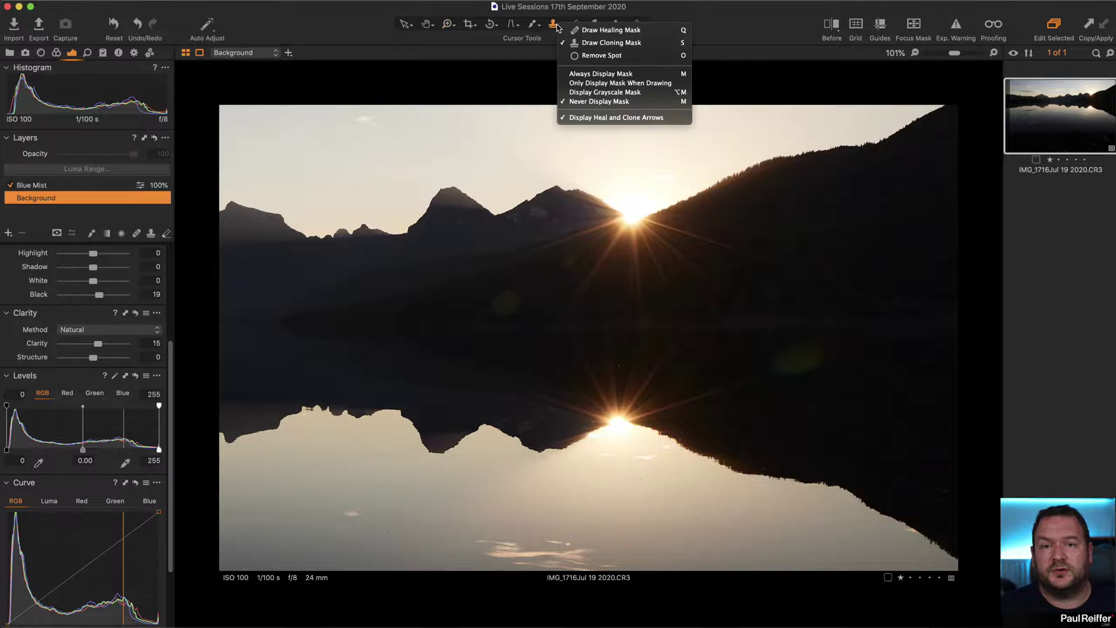
pyautogui.click(605, 30)
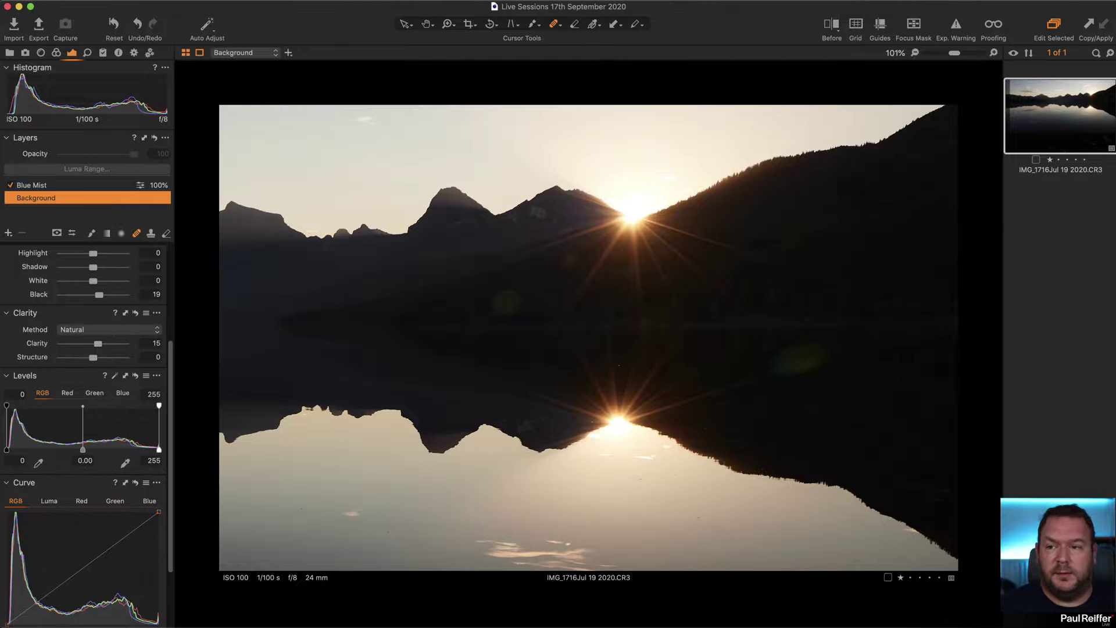
pyautogui.press('[')
pyautogui.press('[')
pyautogui.press('[')
pyautogui.press('[')
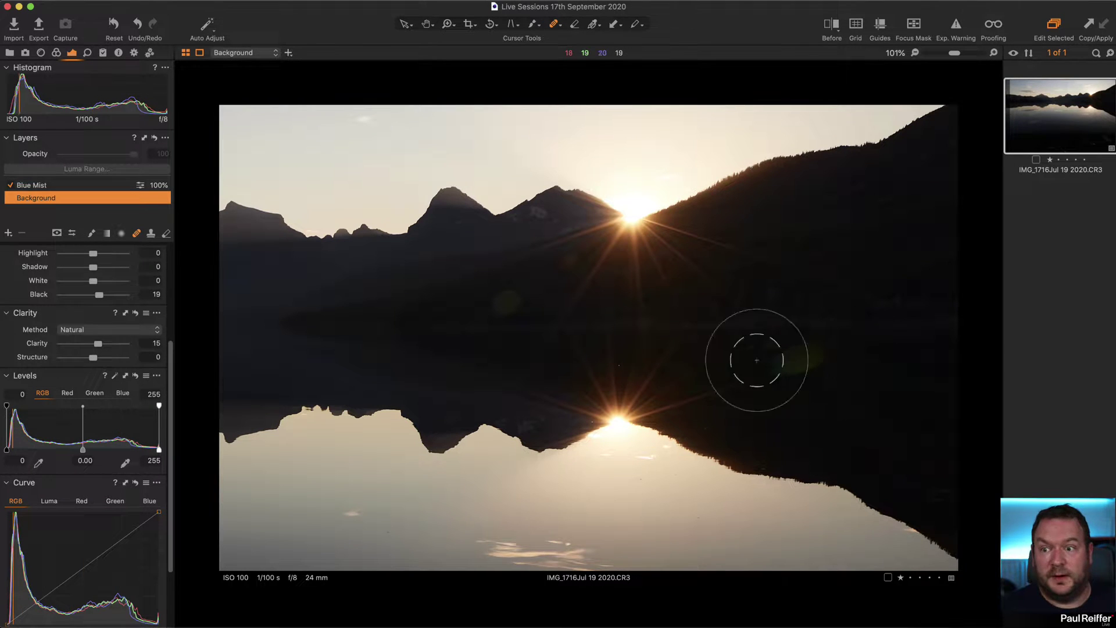
pyautogui.rightClick(834, 361)
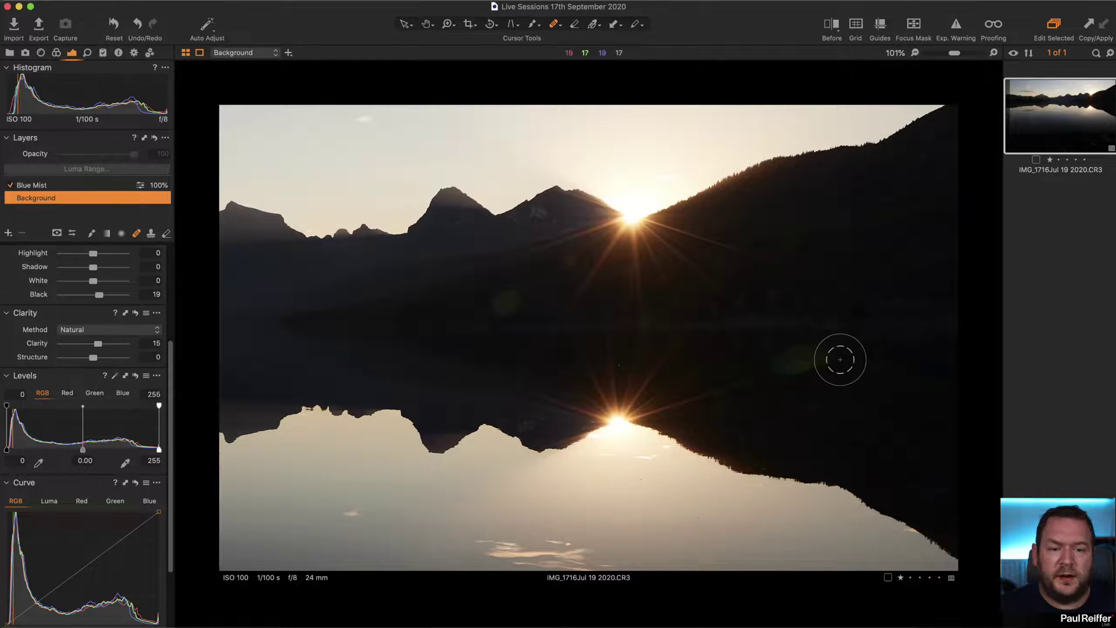
pyautogui.moveTo(820, 359)
pyautogui.mouseDown()
pyautogui.moveTo(760, 361)
pyautogui.moveTo(783, 372)
pyautogui.moveTo(809, 364)
pyautogui.moveTo(753, 372)
pyautogui.moveTo(842, 374)
pyautogui.mouseUp()
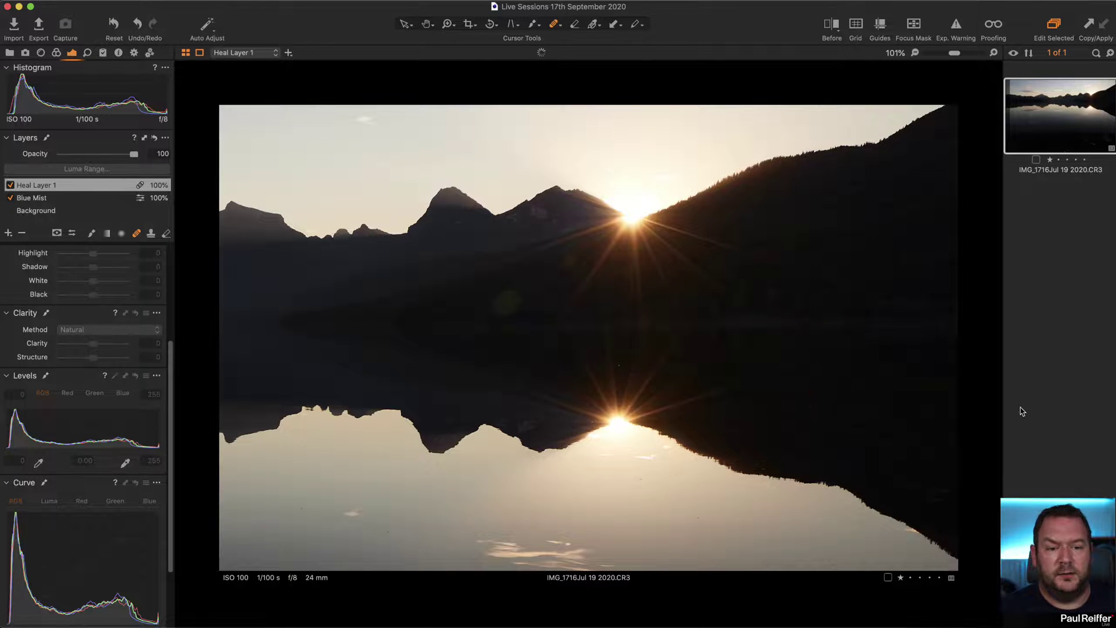
pyautogui.moveTo(834, 279); pyautogui.dragTo(904, 373)
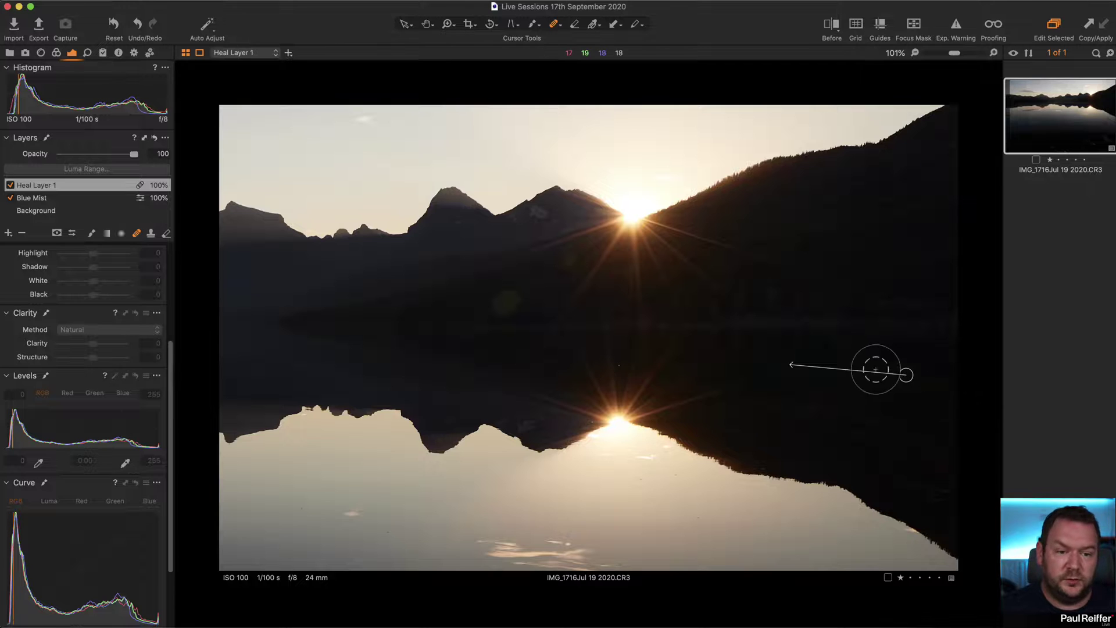
pyautogui.moveTo(905, 373)
pyautogui.mouseDown()
pyautogui.moveTo(909, 357)
pyautogui.moveTo(830, 399)
pyautogui.moveTo(845, 436)
pyautogui.mouseUp()
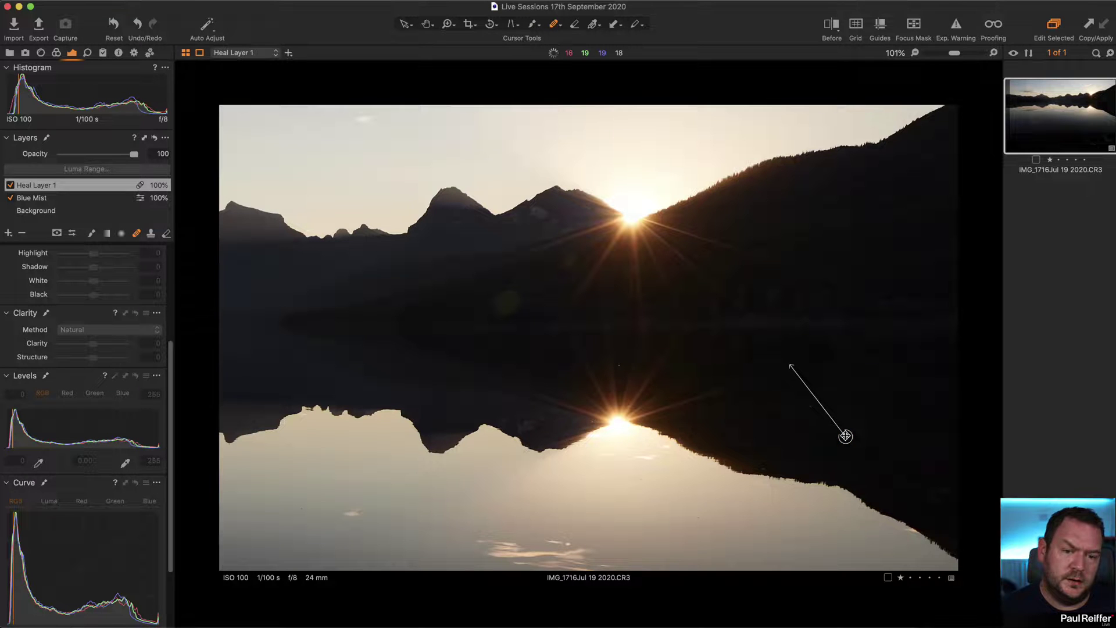
# Heal the two flare spots on the dark slope left of the sun, moving the upper spot's source point closer to the sun.
pyautogui.moveTo(486, 302)
pyautogui.mouseDown()
pyautogui.moveTo(515, 302)
pyautogui.moveTo(501, 298)
pyautogui.mouseUp()
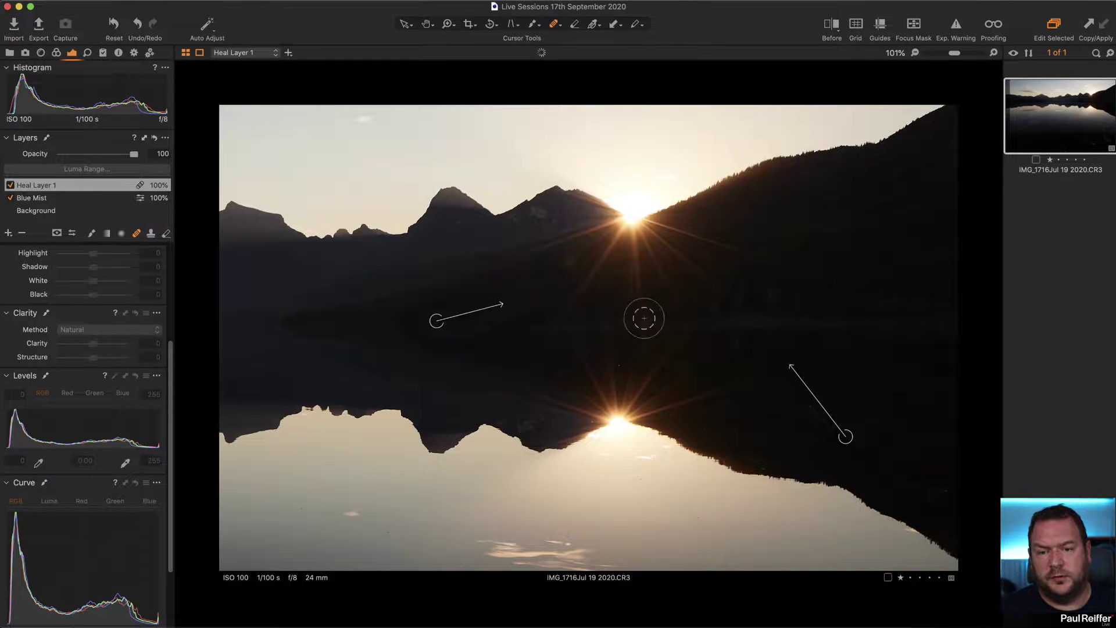
pyautogui.click(568, 260)
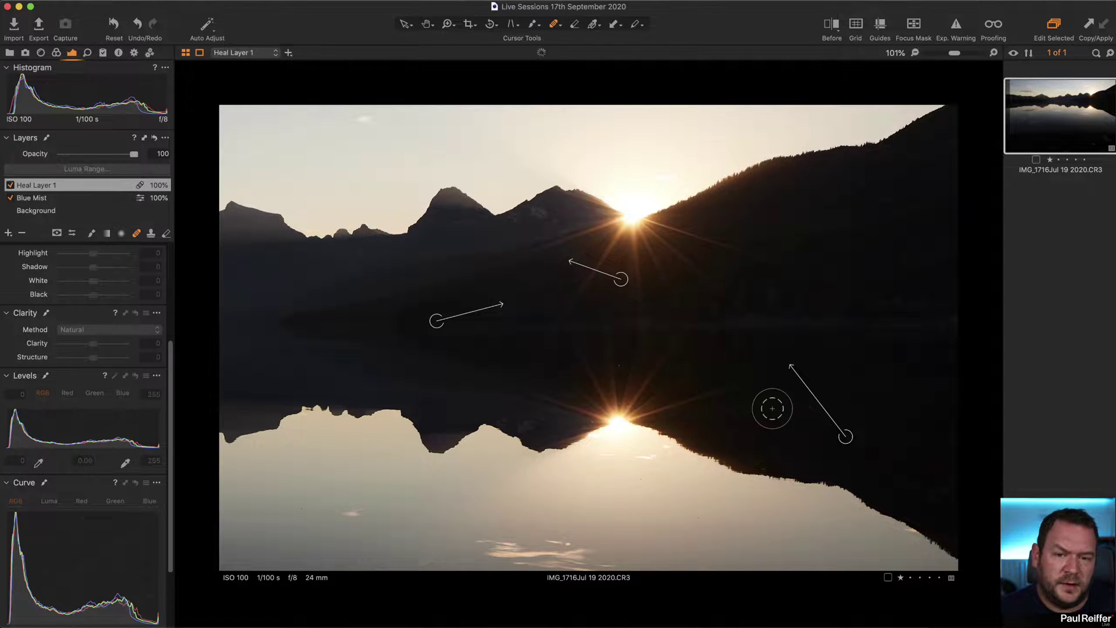
pyautogui.moveTo(621, 279)
pyautogui.mouseDown()
pyautogui.moveTo(547, 278)
pyautogui.moveTo(596, 242)
pyautogui.mouseUp()
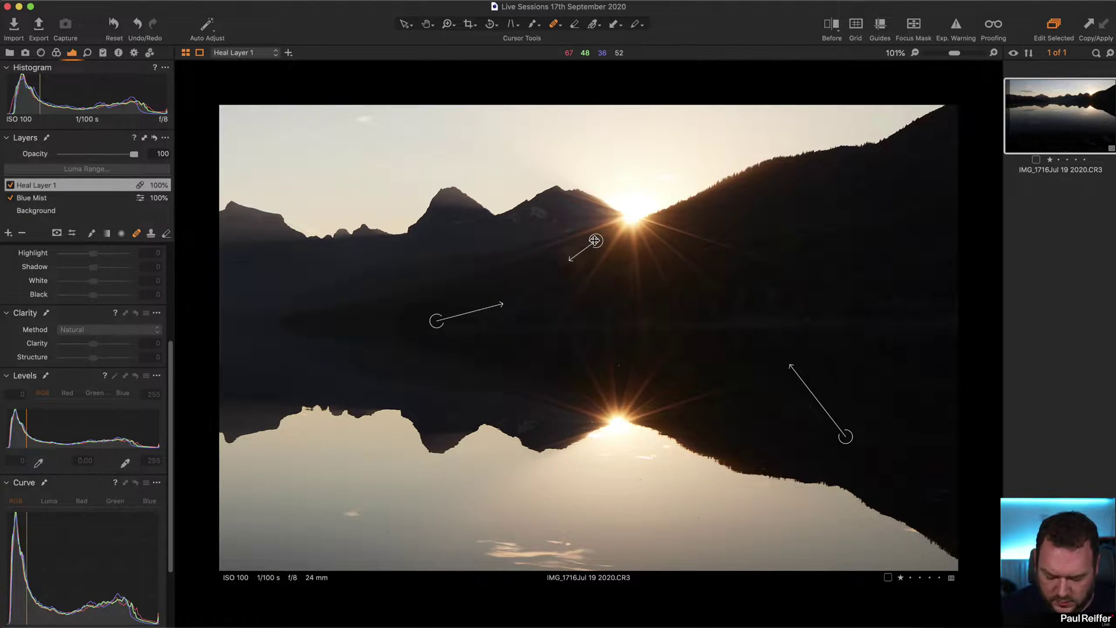
# Erase the healing mask from the small spot just below and left of the sun.
pyautogui.moveTo(481, 195); pyautogui.dragTo(526, 217)
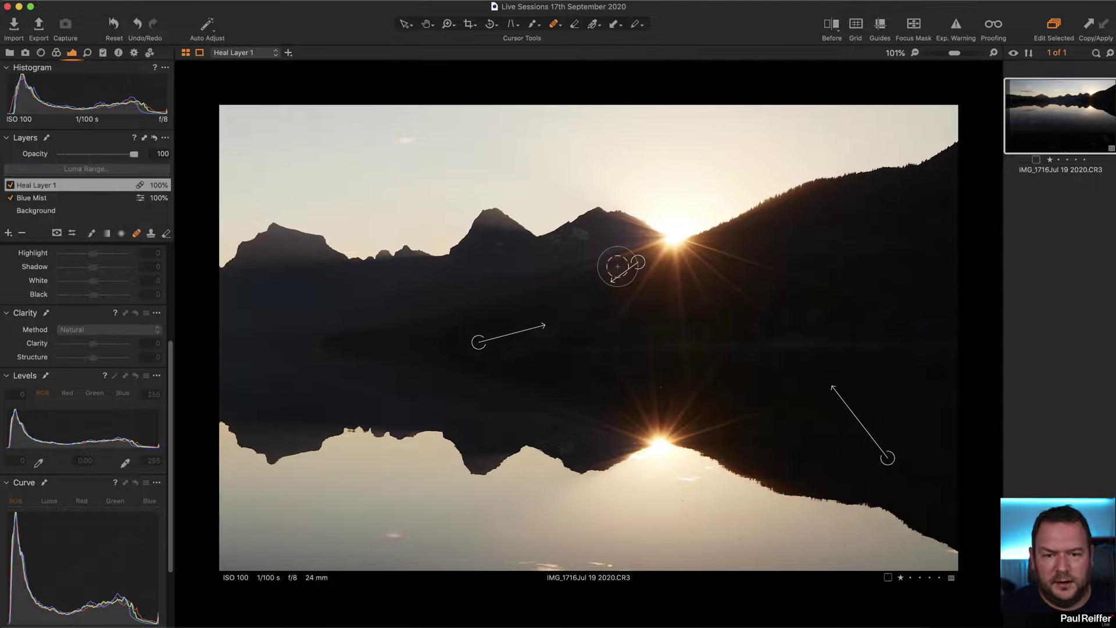
pyautogui.scroll(-3, 617, 267)
pyautogui.scroll(5, 622, 261)
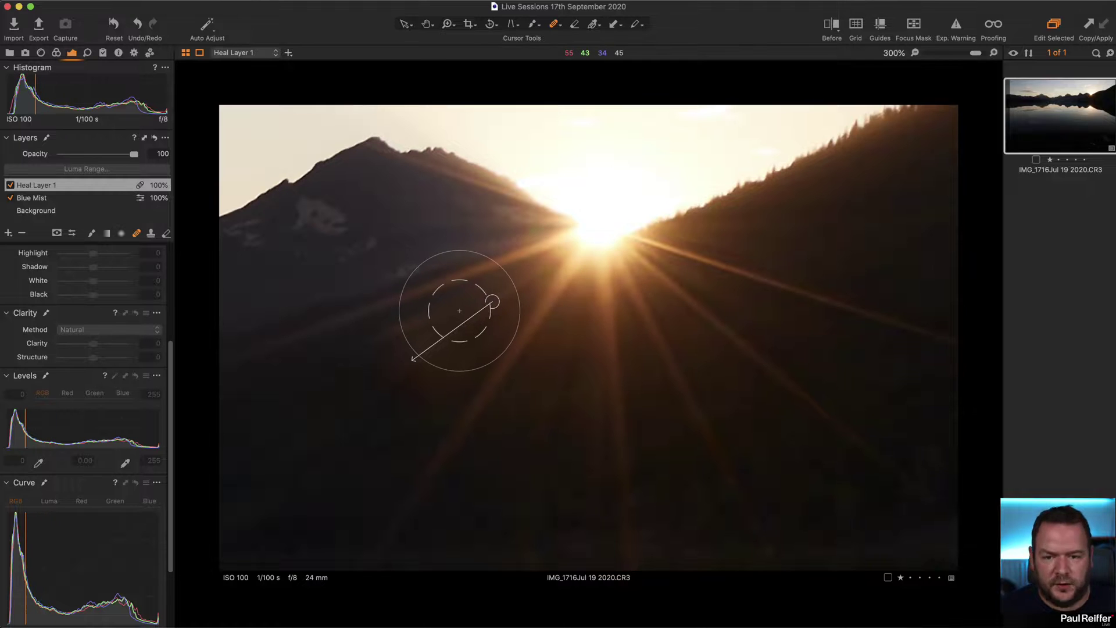
pyautogui.press('m')
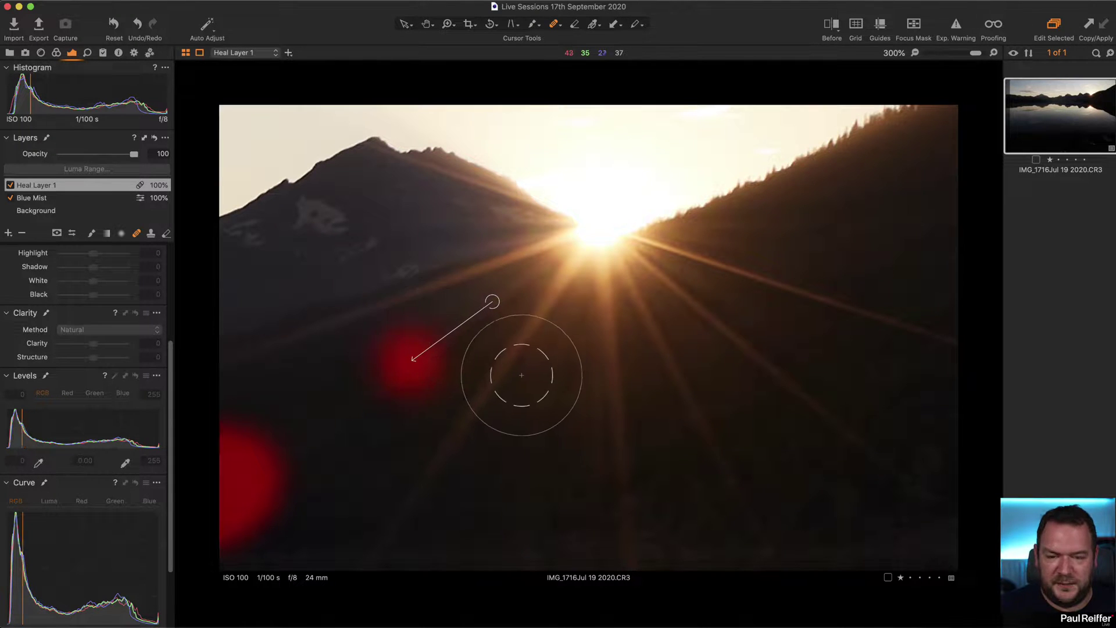
pyautogui.press('e')
pyautogui.moveTo(411, 356)
pyautogui.mouseDown()
pyautogui.moveTo(438, 368)
pyautogui.moveTo(392, 383)
pyautogui.moveTo(372, 343)
pyautogui.moveTo(470, 364)
pyautogui.moveTo(438, 382)
pyautogui.moveTo(361, 386)
pyautogui.mouseUp()
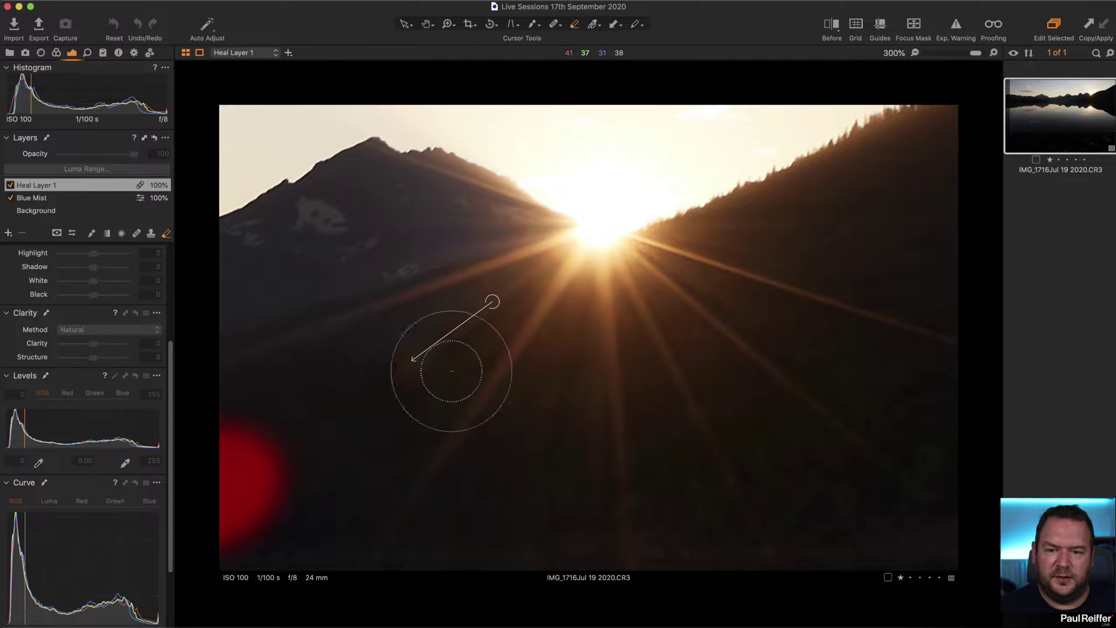
# Paint the Blue Mist mask over the faint flare spot on the dark slope below and left of the sun with a smaller brush, and reselect Heal Layer 1.
pyautogui.press('b')
pyautogui.press('[')
pyautogui.press('[')
pyautogui.press('[')
pyautogui.press('[')
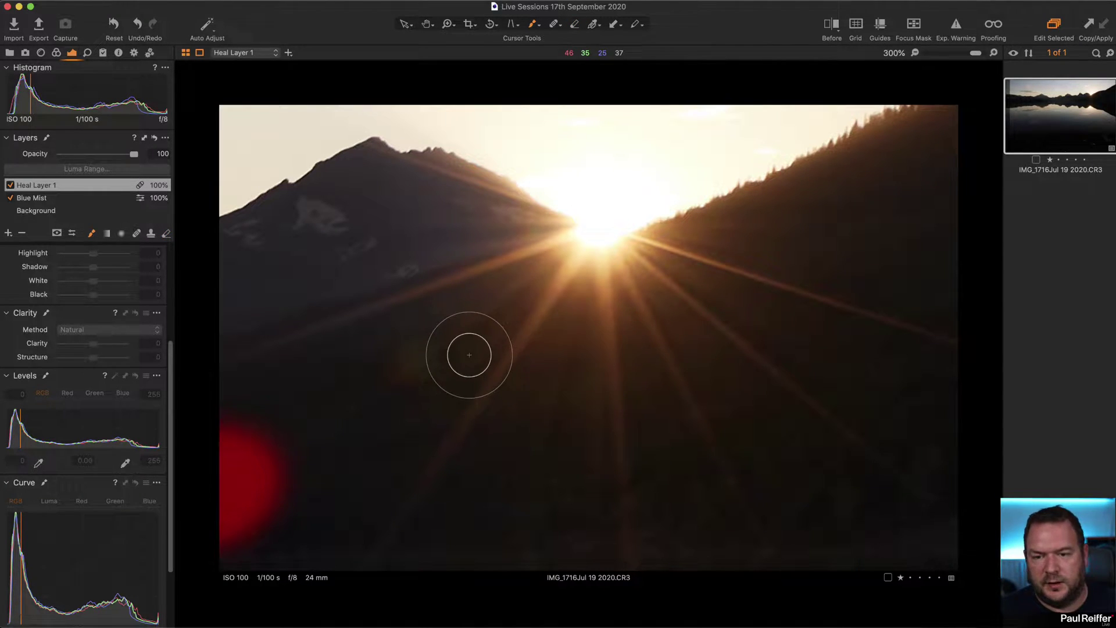
pyautogui.hotkey('alt', 'Down')
pyautogui.click(410, 360)
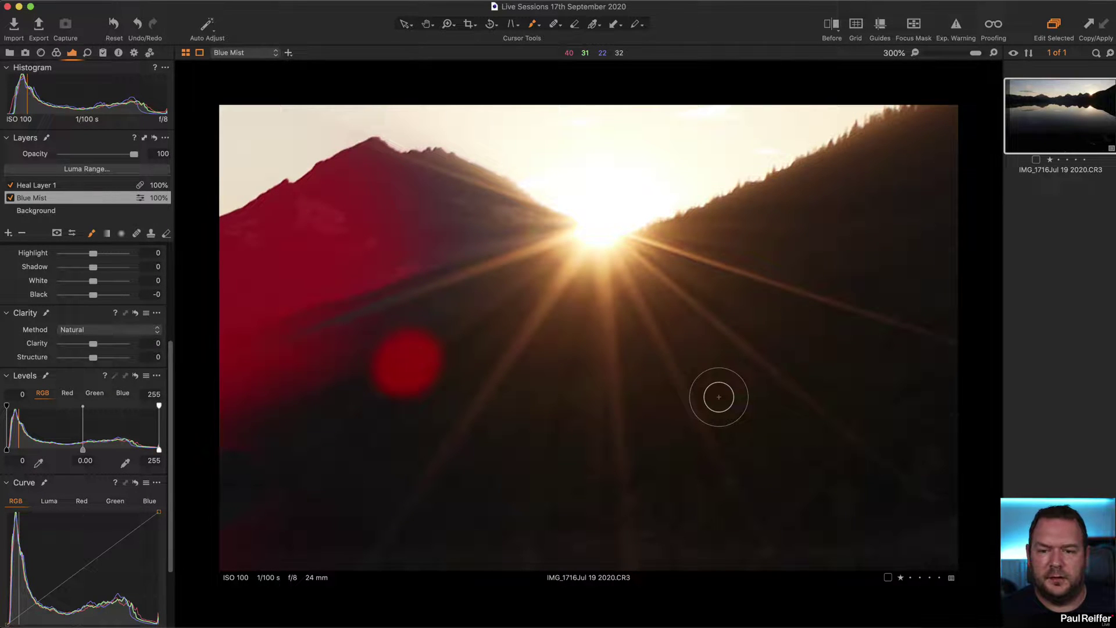
pyautogui.hotkey('alt', 'Up')
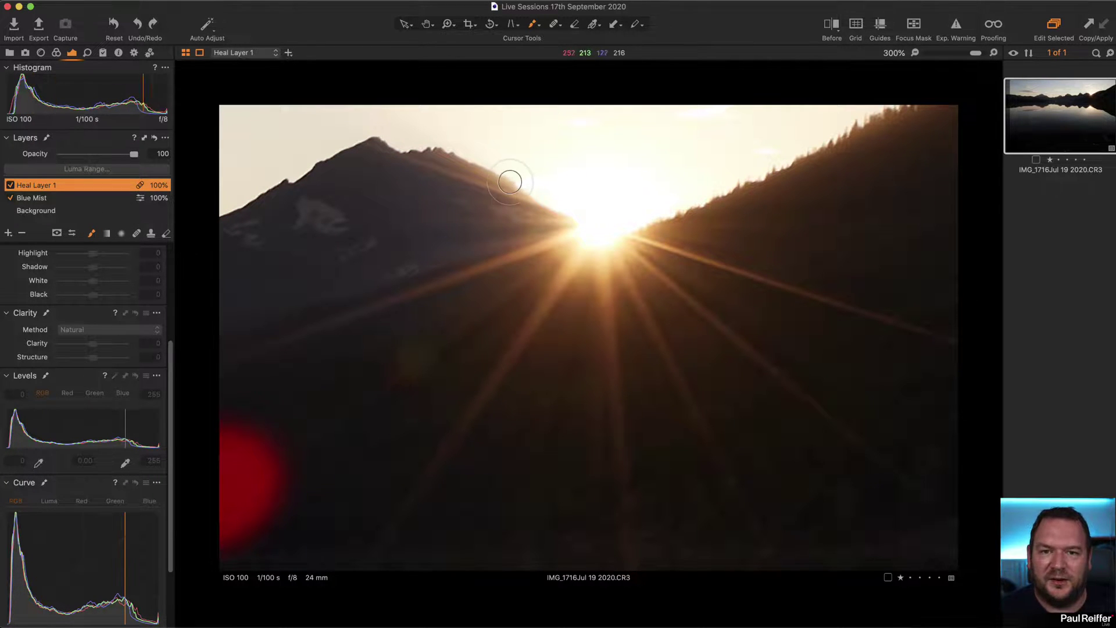
# Heal the faint flare spot on the dark slope below and left of the sun, moving its source point just below and left of the spot.
pyautogui.click(555, 25)
pyautogui.moveTo(424, 343)
pyautogui.mouseDown()
pyautogui.moveTo(403, 346)
pyautogui.moveTo(425, 363)
pyautogui.mouseUp()
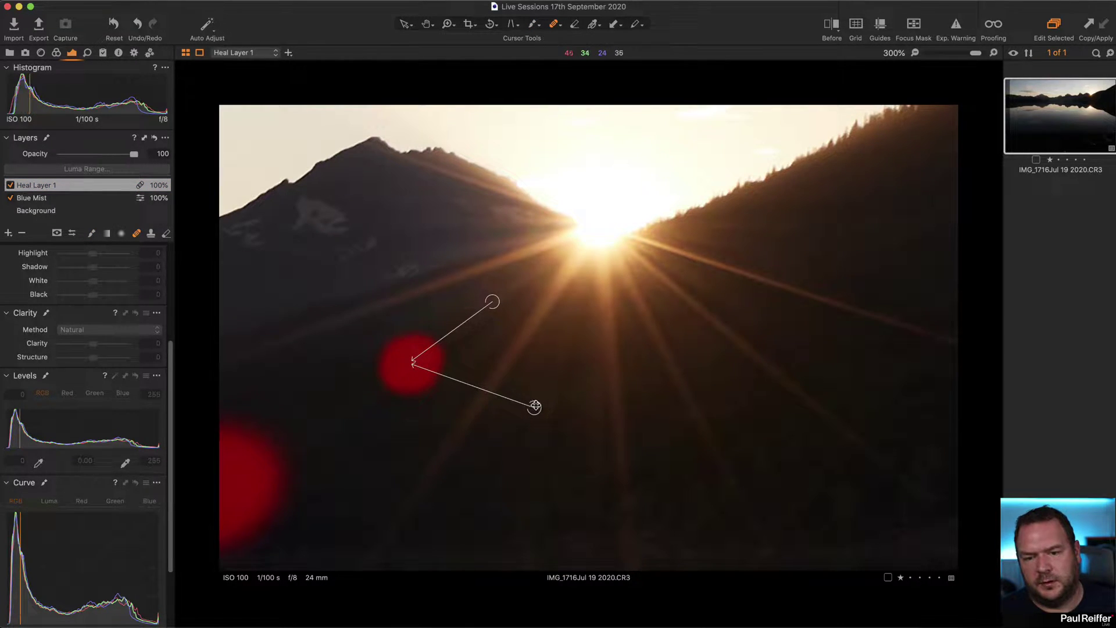
pyautogui.click(471, 324)
pyautogui.moveTo(471, 324); pyautogui.dragTo(470, 314)
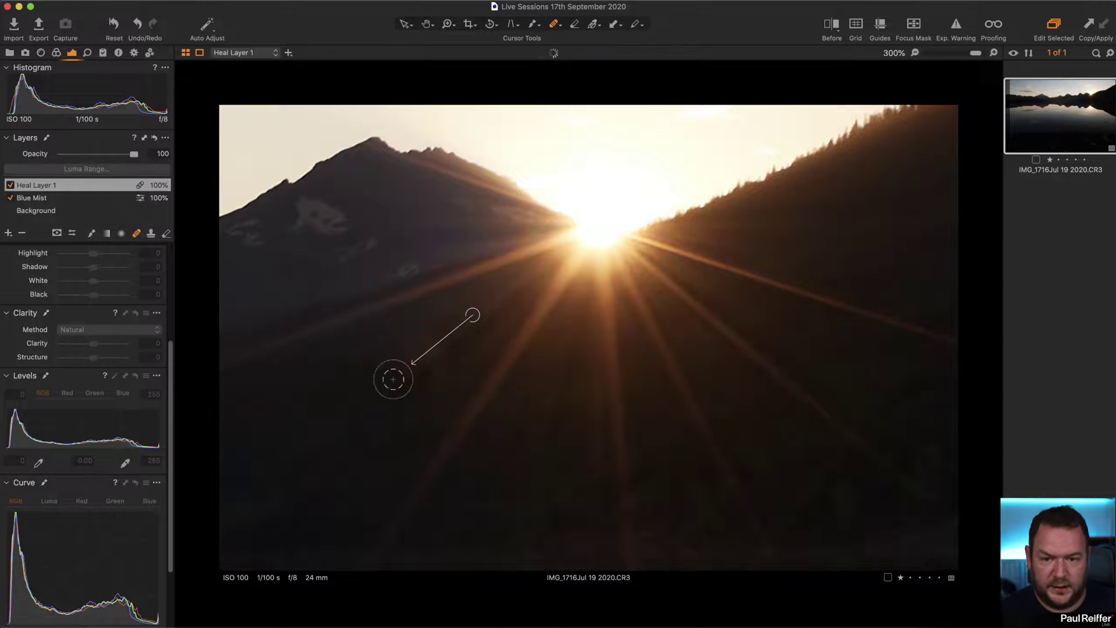
pyautogui.moveTo(470, 314)
pyautogui.mouseDown()
pyautogui.moveTo(353, 406)
pyautogui.moveTo(366, 398)
pyautogui.mouseUp()
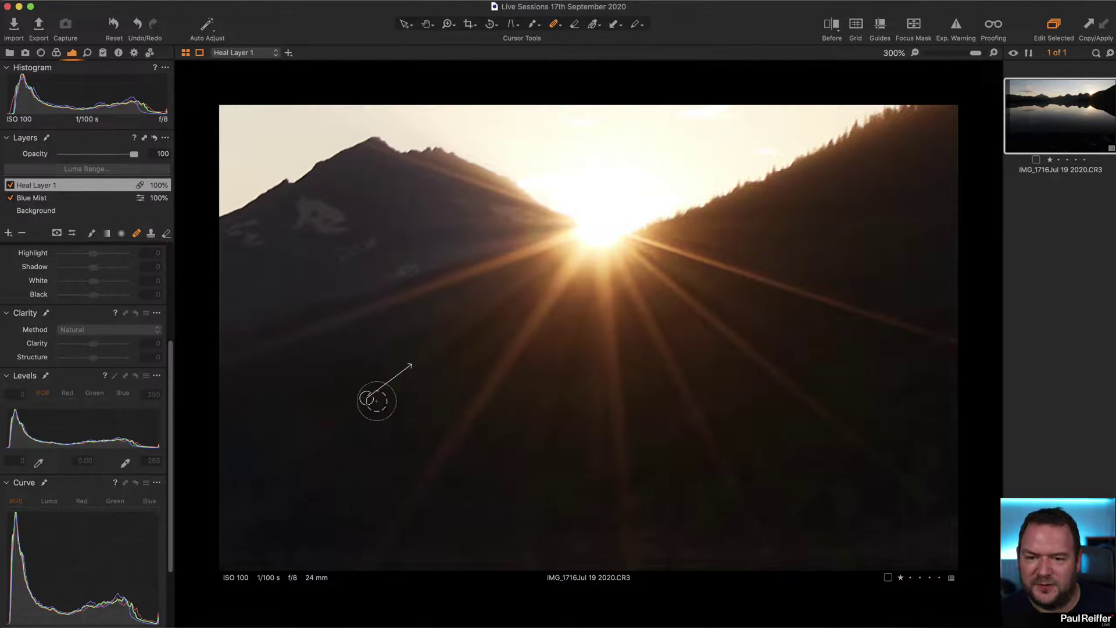
# Crop the photo to a wide panorama, cutting away the dark lower water and extending the frame across the image's width.
pyautogui.press('z')
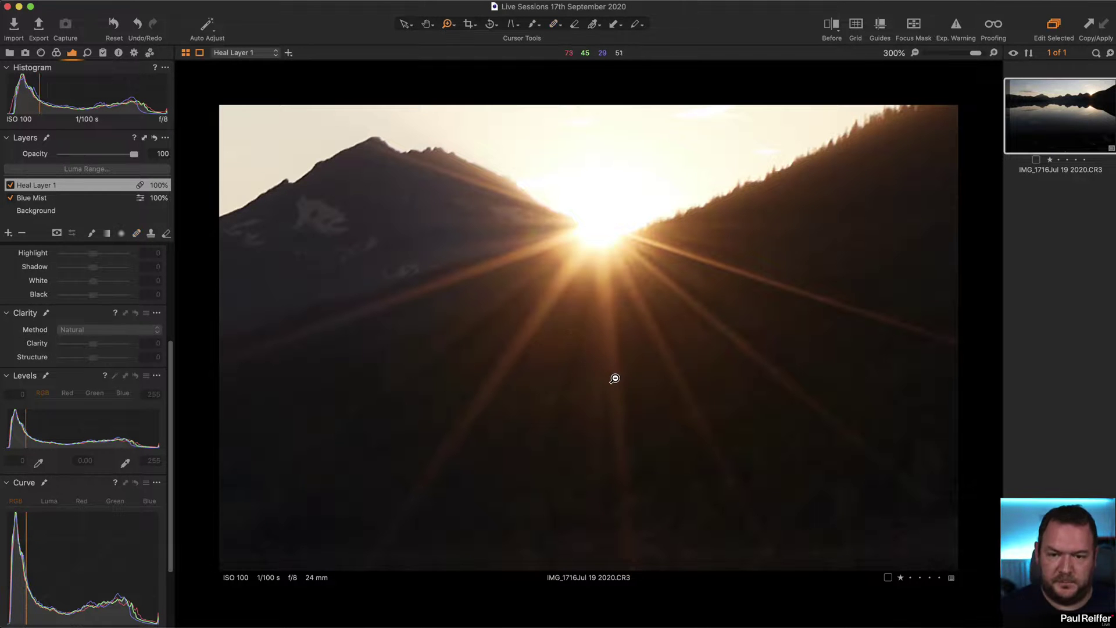
pyautogui.keyDown('alt'); pyautogui.click(614, 379); pyautogui.keyUp('alt')
pyautogui.keyDown('alt'); pyautogui.click(614, 378); pyautogui.keyUp('alt')
pyautogui.keyDown('alt'); pyautogui.click(614, 349); pyautogui.keyUp('alt')
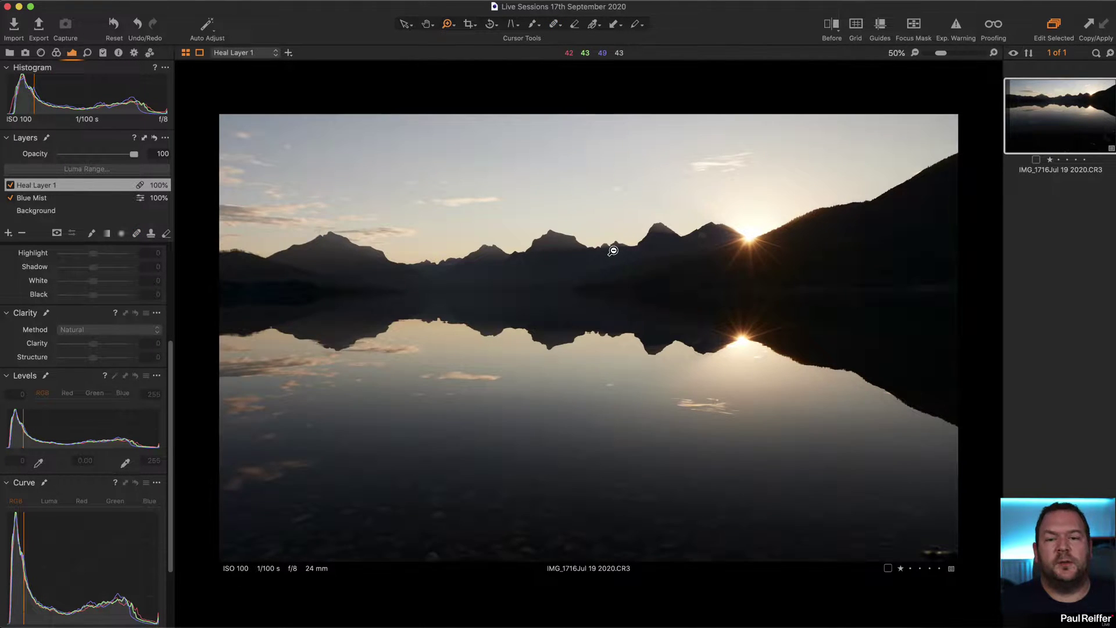
pyautogui.keyDown('alt'); pyautogui.click(623, 269); pyautogui.keyUp('alt')
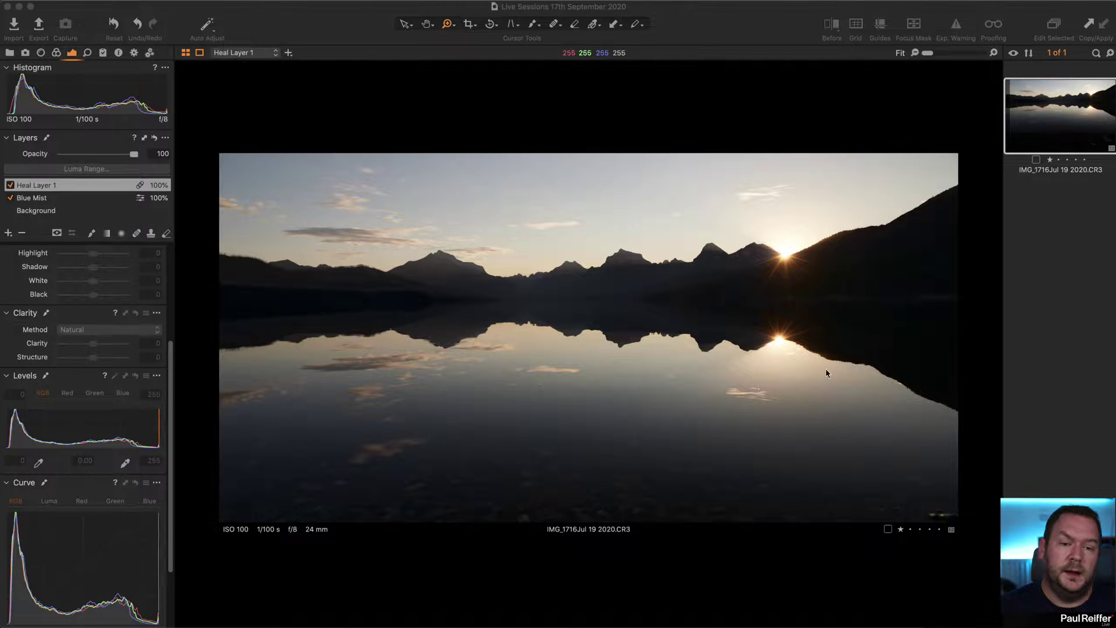
pyautogui.moveTo(470, 25); pyautogui.dragTo(499, 106)
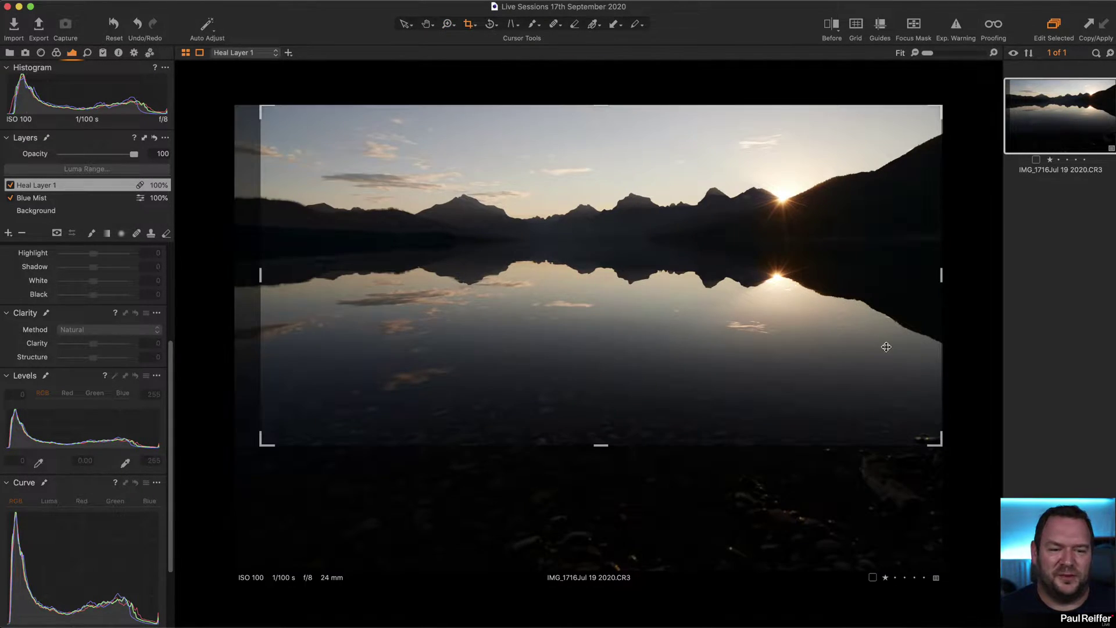
pyautogui.moveTo(938, 440); pyautogui.dragTo(941, 332)
pyautogui.moveTo(720, 252); pyautogui.dragTo(755, 229)
pyautogui.moveTo(260, 331); pyautogui.dragTo(187, 369)
pyautogui.moveTo(437, 221); pyautogui.dragTo(437, 227)
pyautogui.press('v')
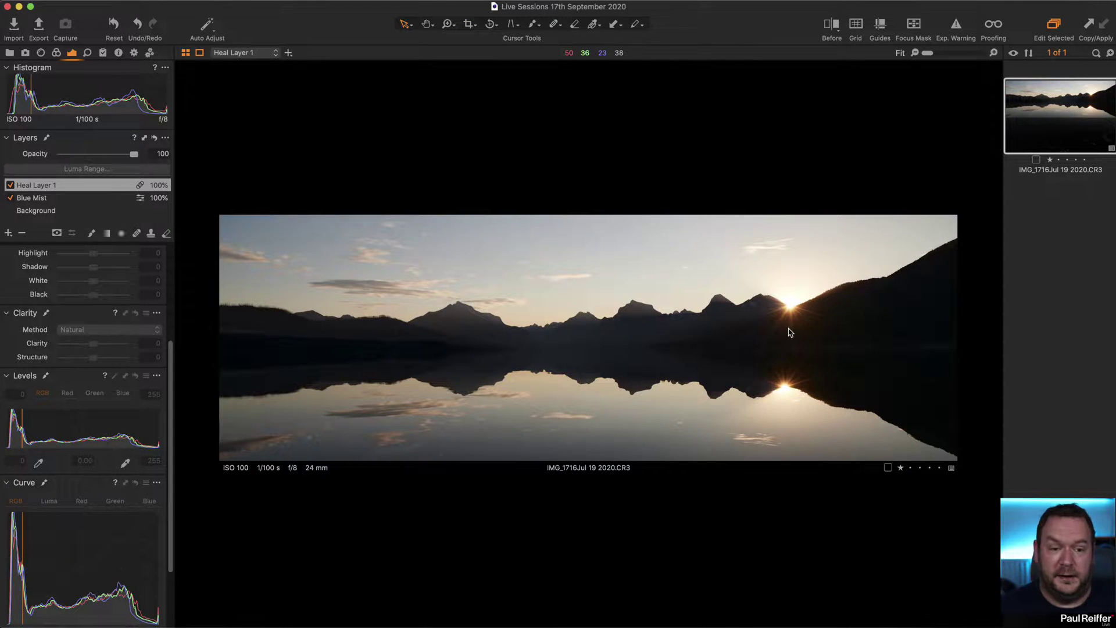
# Add a layer named Sky and draw a linear gradient mask from the photo's upper edge down to the base of the mountains.
pyautogui.click(9, 233)
pyautogui.doubleClick(61, 186)
pyautogui.write('Sky')
pyautogui.press('Return')
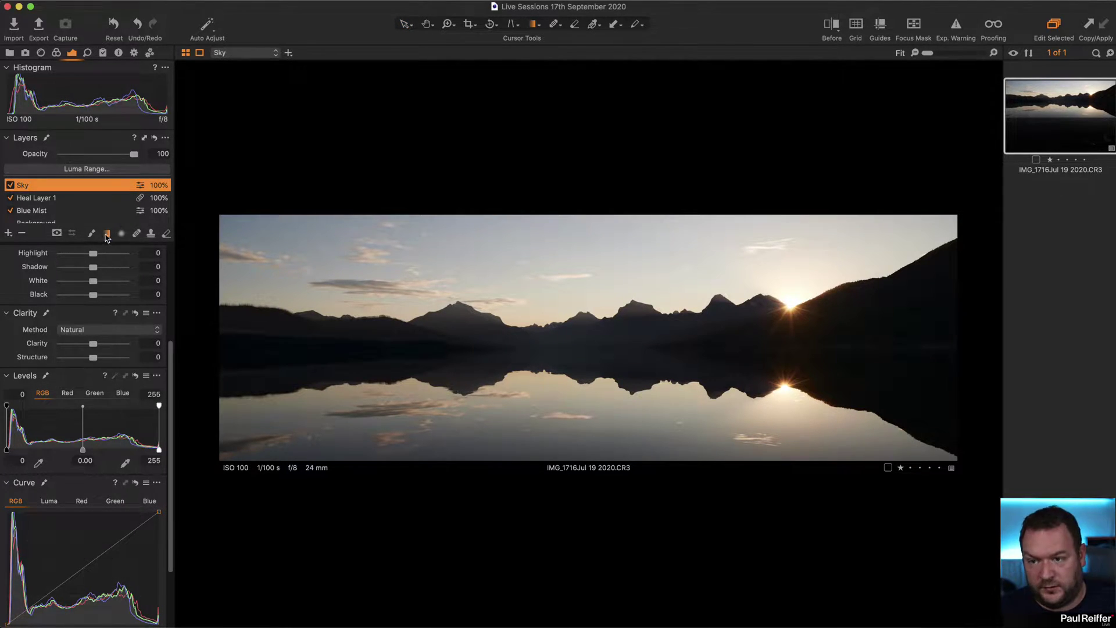
pyautogui.click(106, 236)
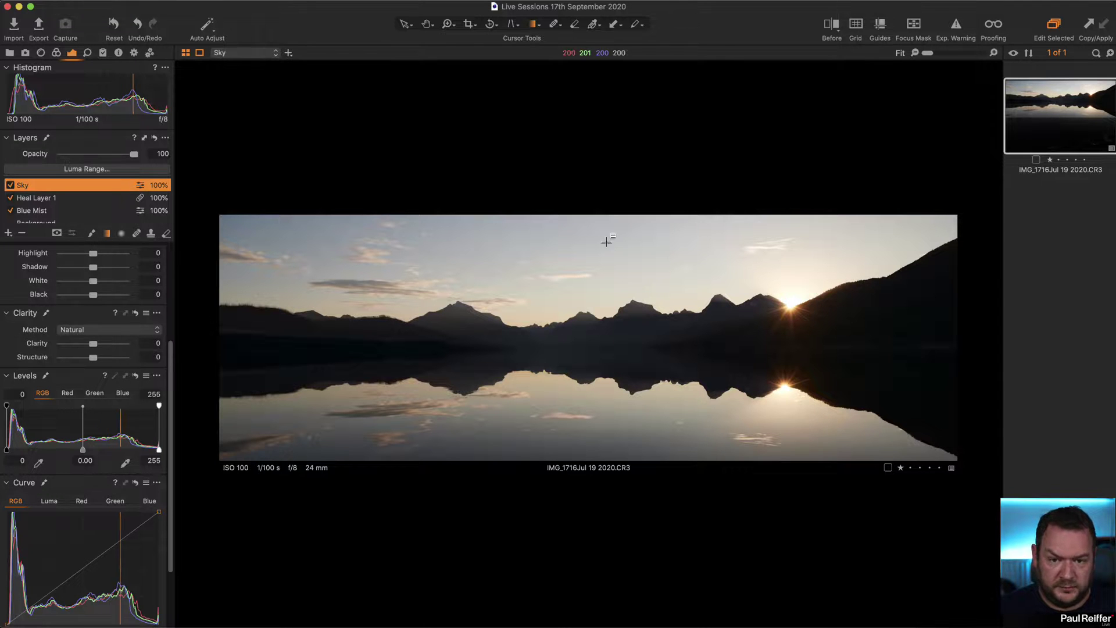
pyautogui.moveTo(577, 215); pyautogui.dragTo(575, 326)
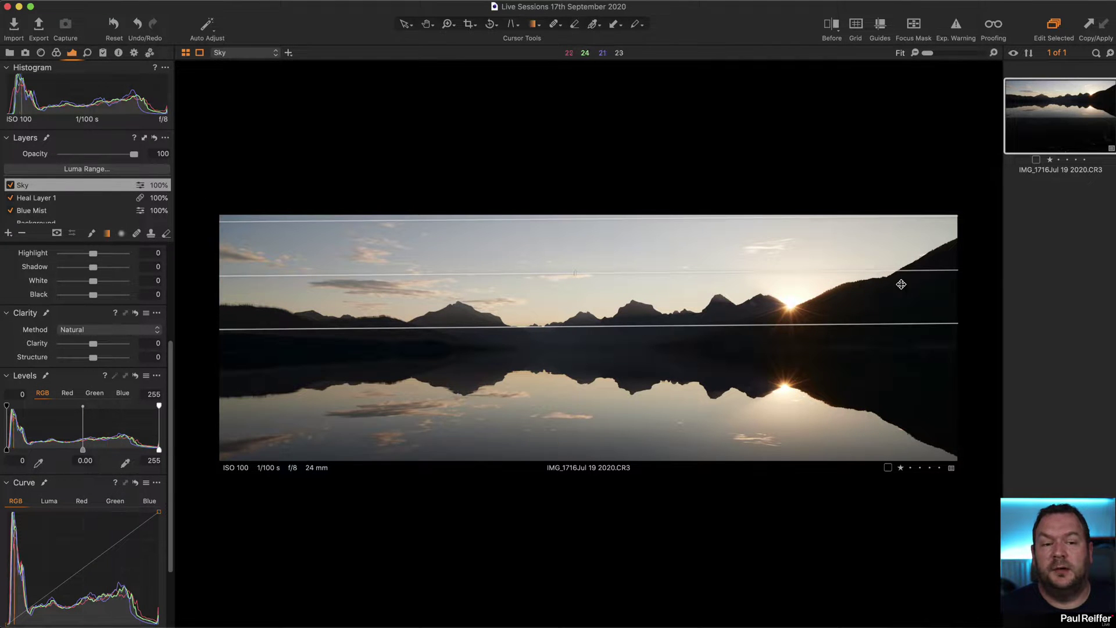
# On the Sky layer, reduce Highlight to -71 and White to -34, and tilt the gradient mask slightly clockwise.
pyautogui.scroll(3, 47, 352)
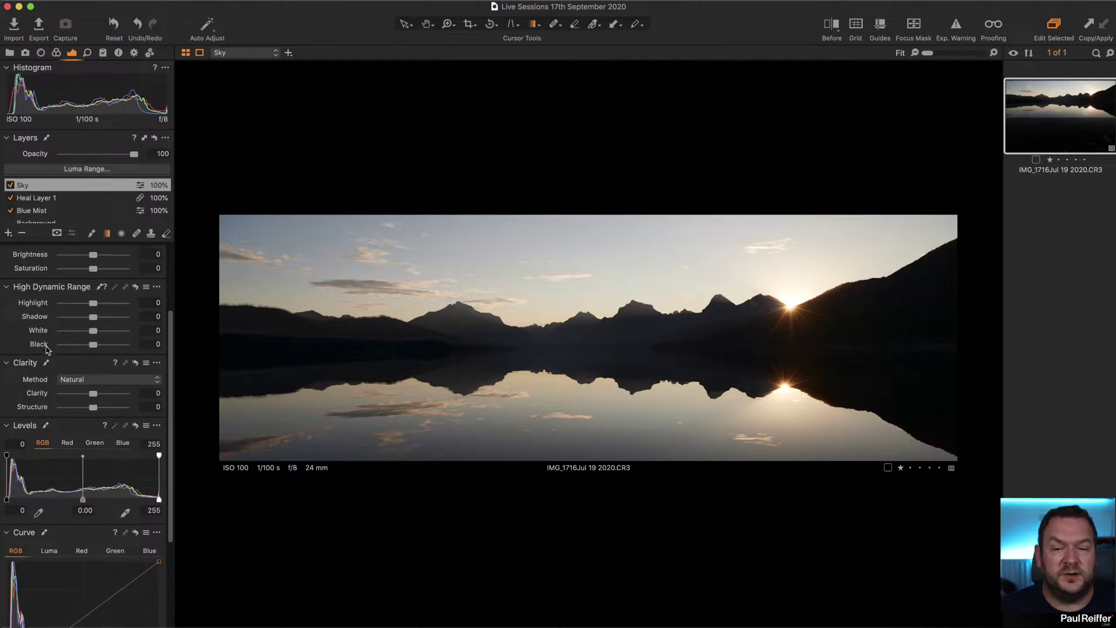
pyautogui.moveTo(94, 318); pyautogui.dragTo(73, 319)
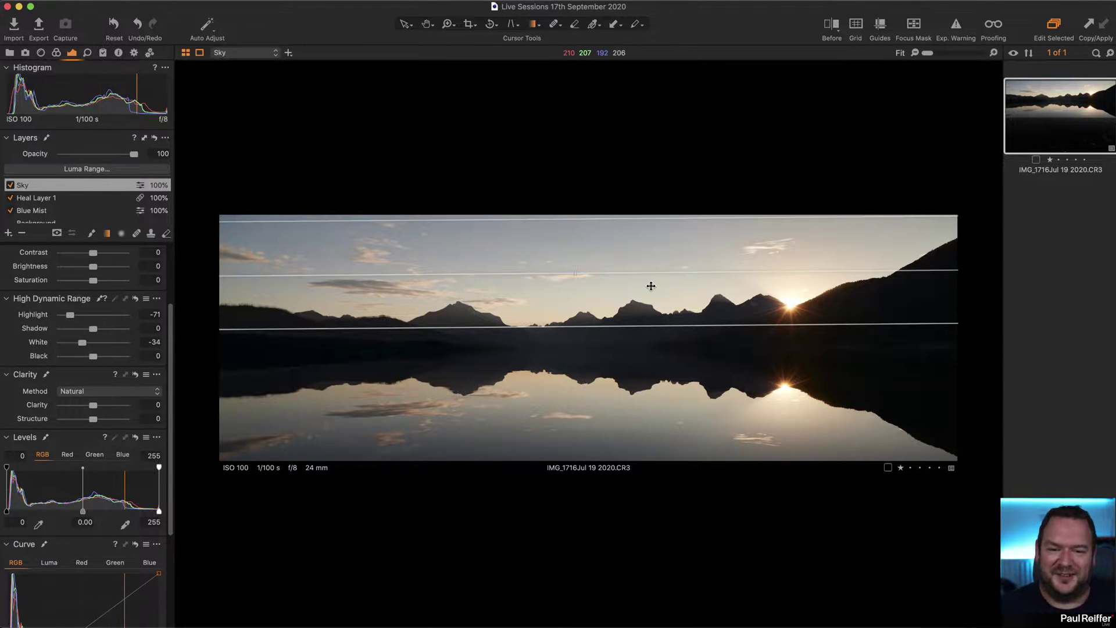
pyautogui.moveTo(762, 270); pyautogui.dragTo(771, 272)
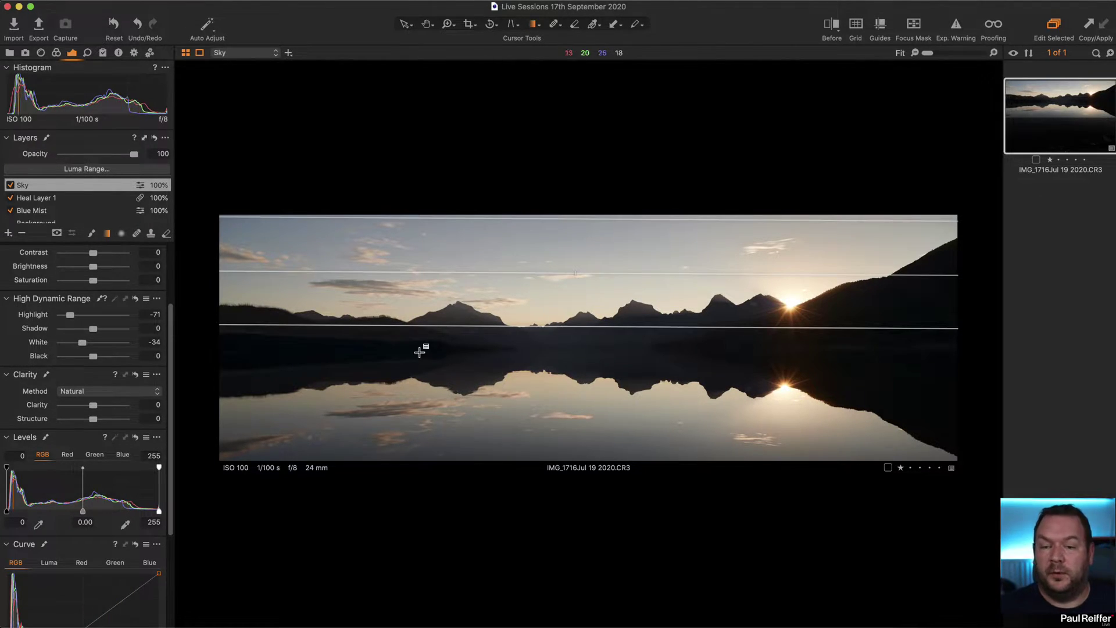
# Add a new layer above Sky, delete the extra duplicate, and name the remaining one Foreground.
pyautogui.click(9, 233)
pyautogui.click(9, 233)
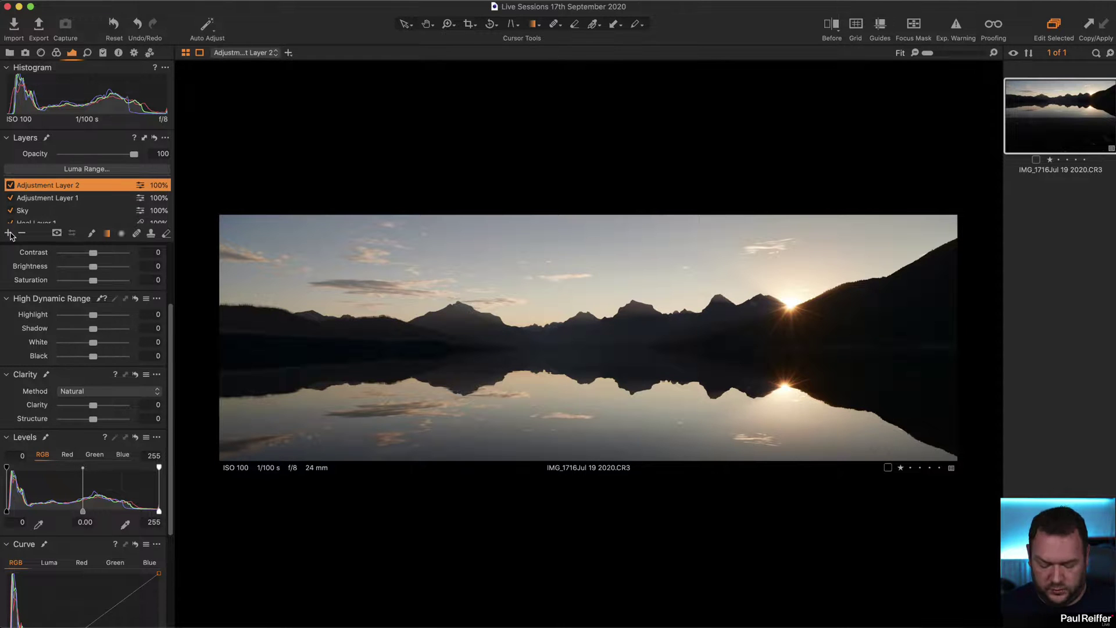
pyautogui.click(24, 233)
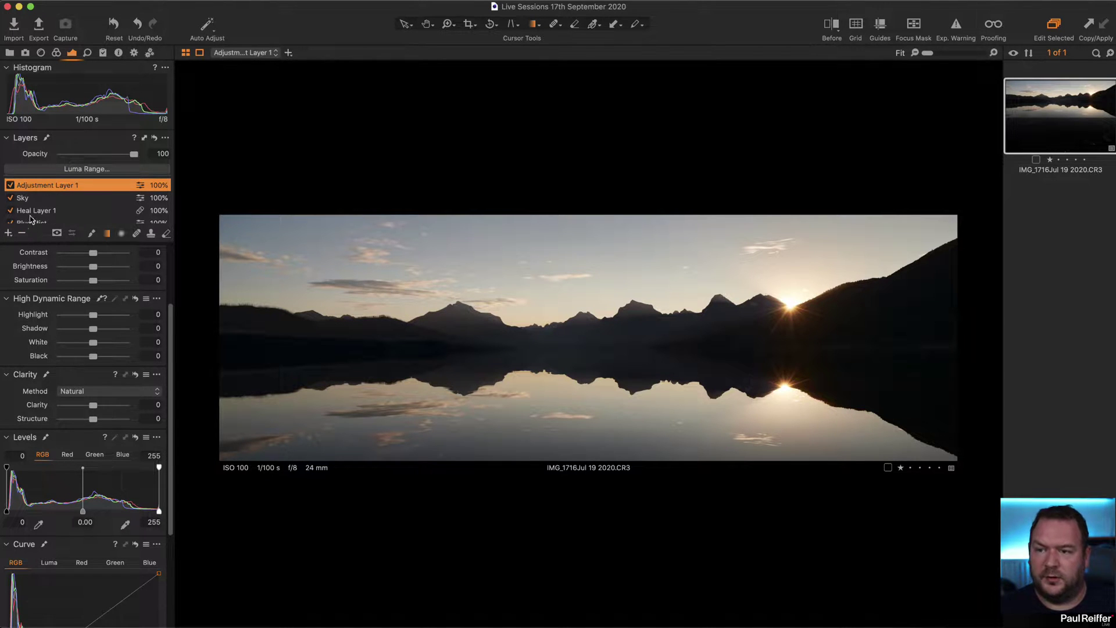
pyautogui.doubleClick(38, 186)
pyautogui.write('F')
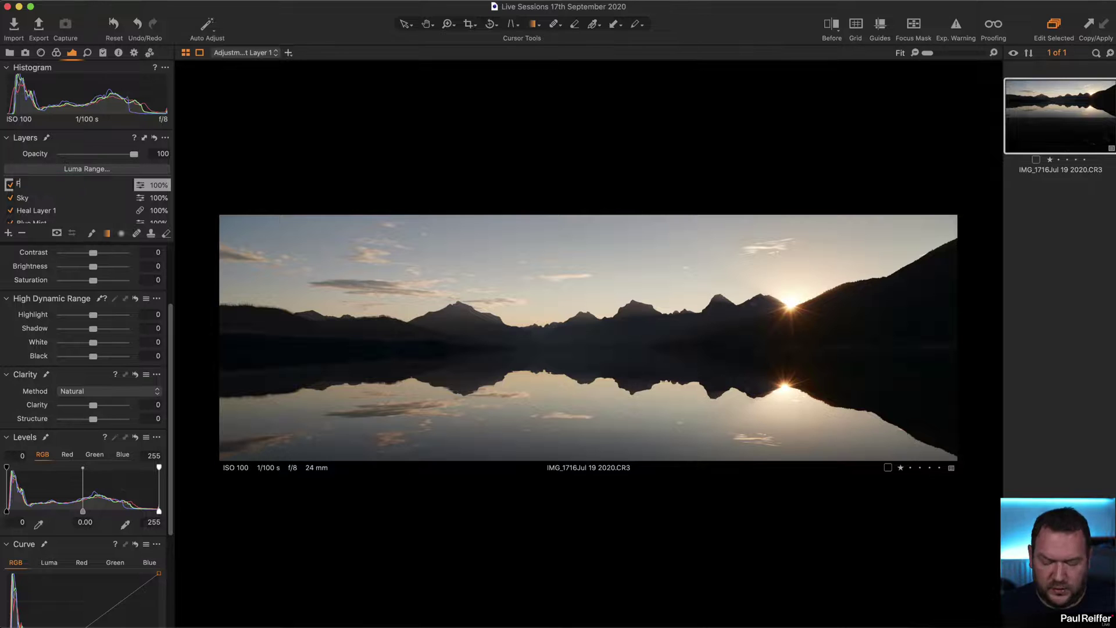
pyautogui.write('oreground')
pyautogui.press('Return')
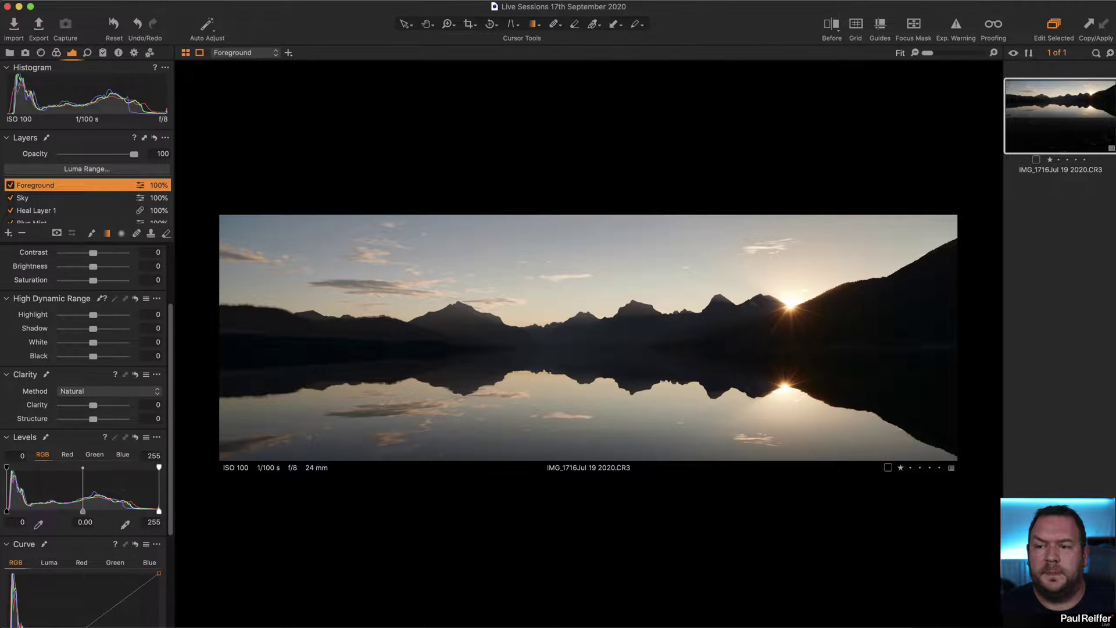
# Check the Sky gradient mask, and draw a linear gradient on the Foreground layer from the photo's lower edge up to the far shoreline.
pyautogui.scroll(5, 64, 276)
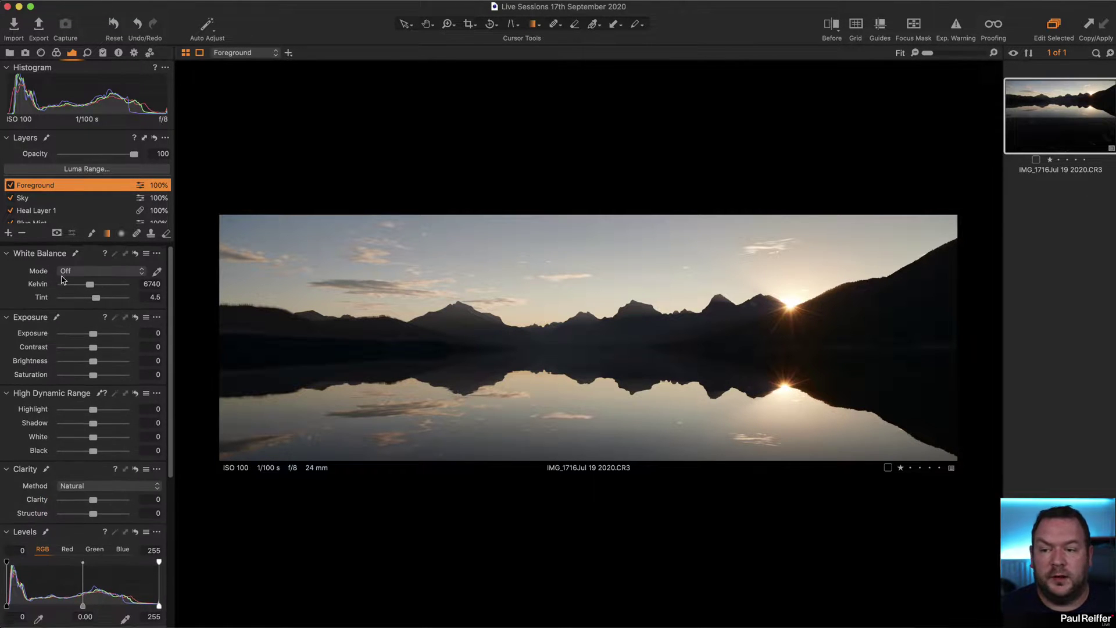
pyautogui.click(35, 198)
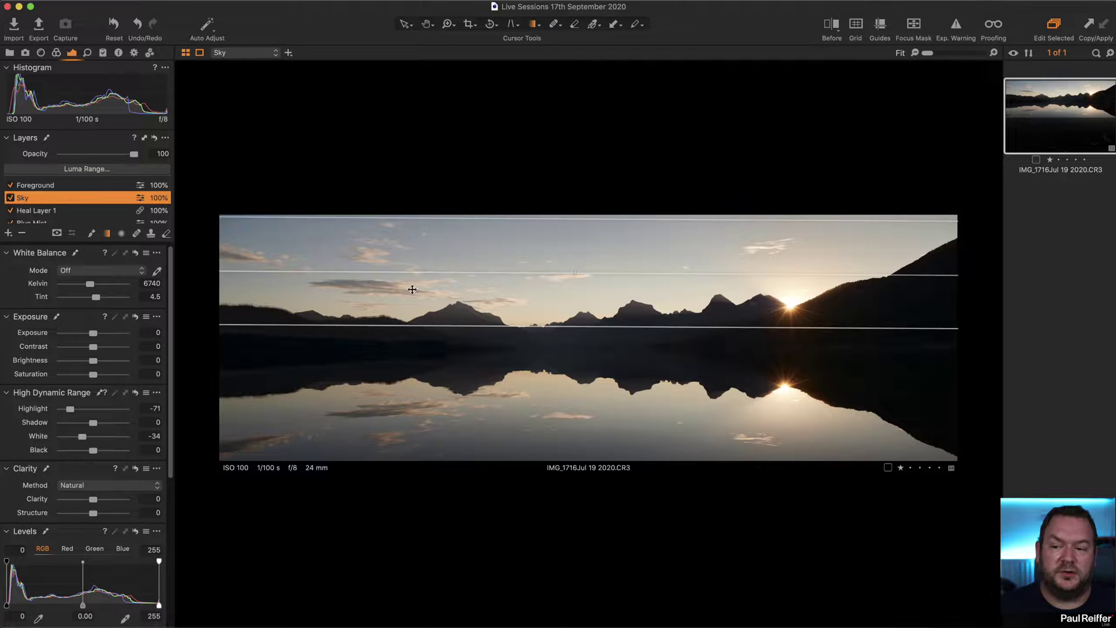
pyautogui.moveTo(715, 217)
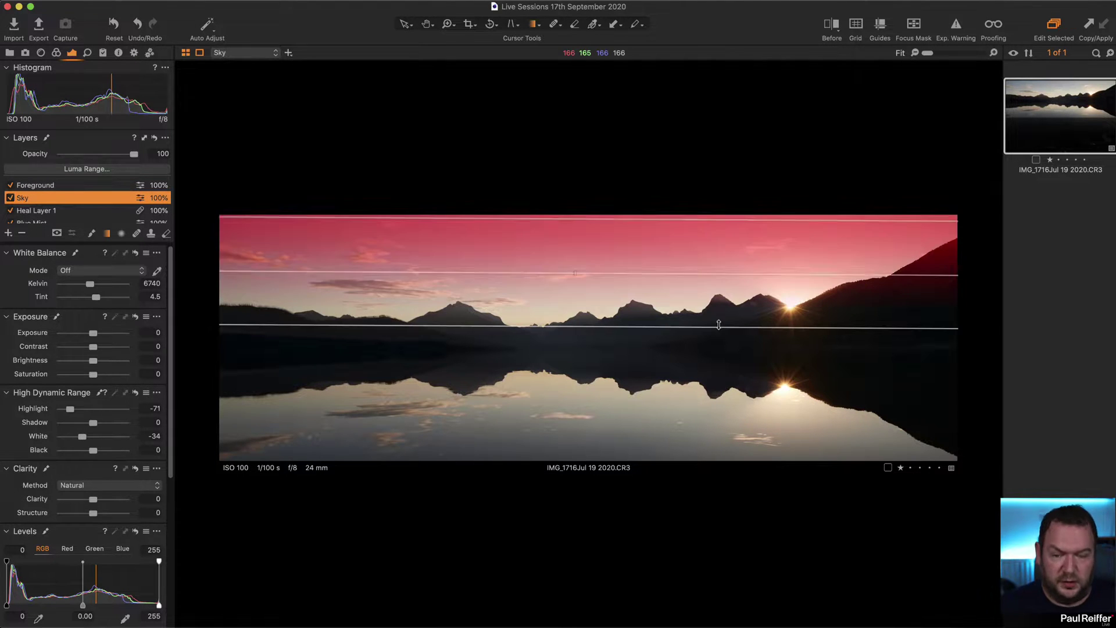
pyautogui.click(36, 186)
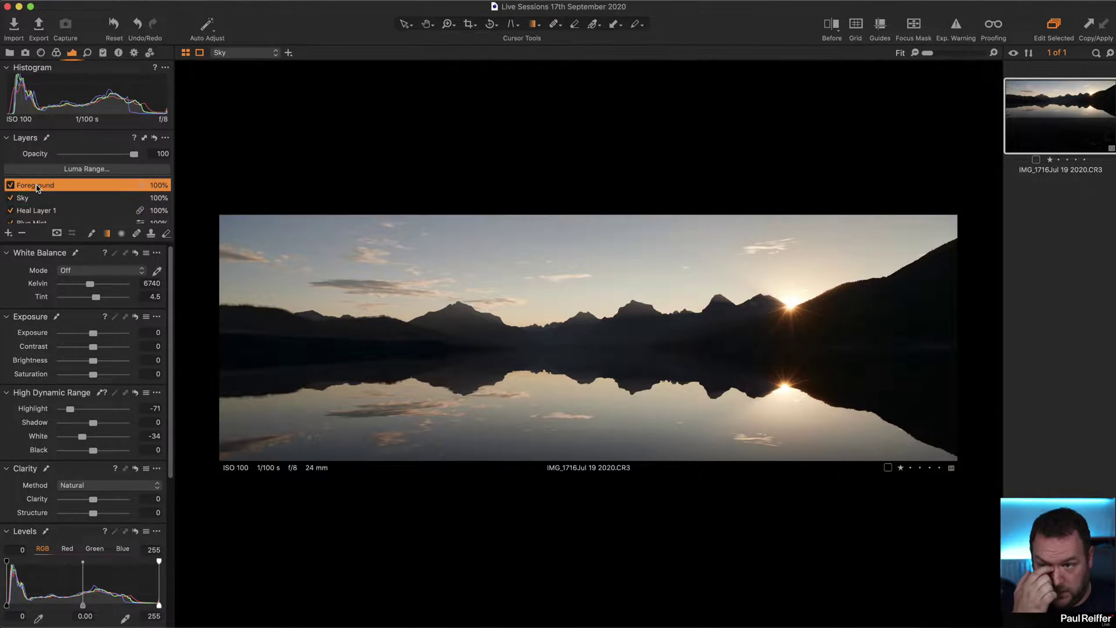
pyautogui.moveTo(584, 455); pyautogui.dragTo(586, 340)
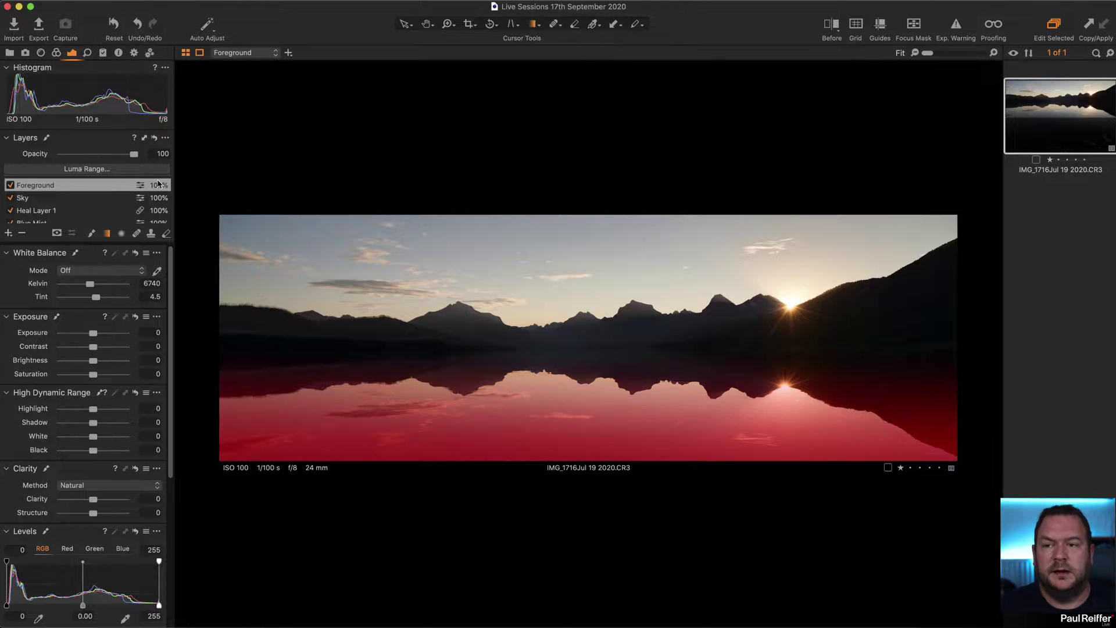
# Restrict the Foreground mask with a luma range of 68 to 255, falloff 39 to 255, and radius 14.1.
pyautogui.click(106, 169)
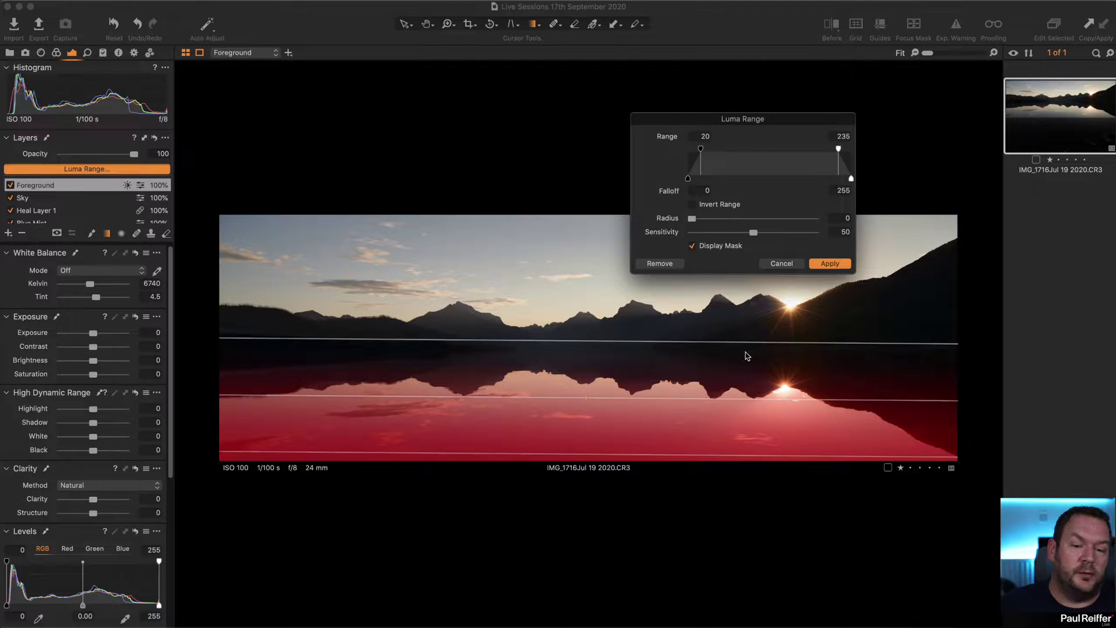
pyautogui.moveTo(835, 152); pyautogui.dragTo(892, 149)
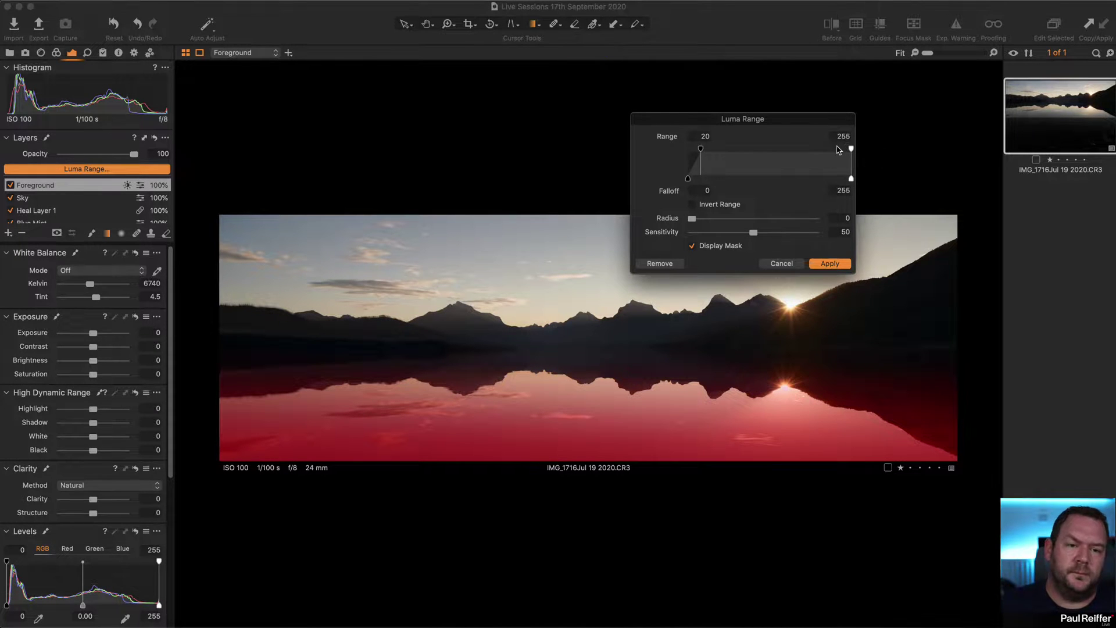
pyautogui.moveTo(701, 152); pyautogui.dragTo(733, 151)
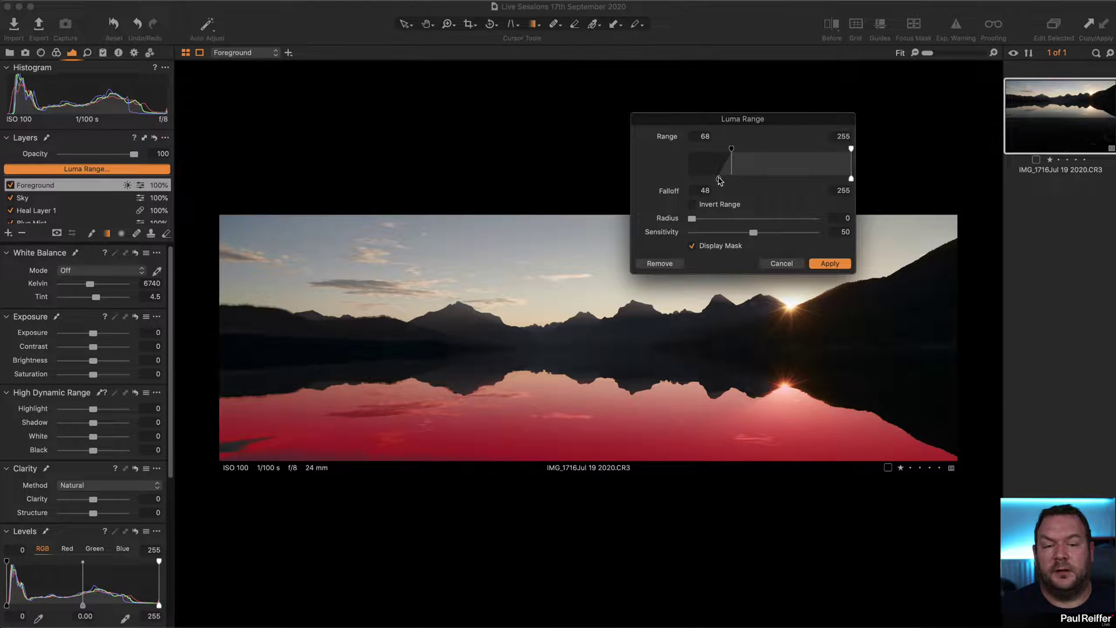
pyautogui.moveTo(718, 180); pyautogui.dragTo(656, 182)
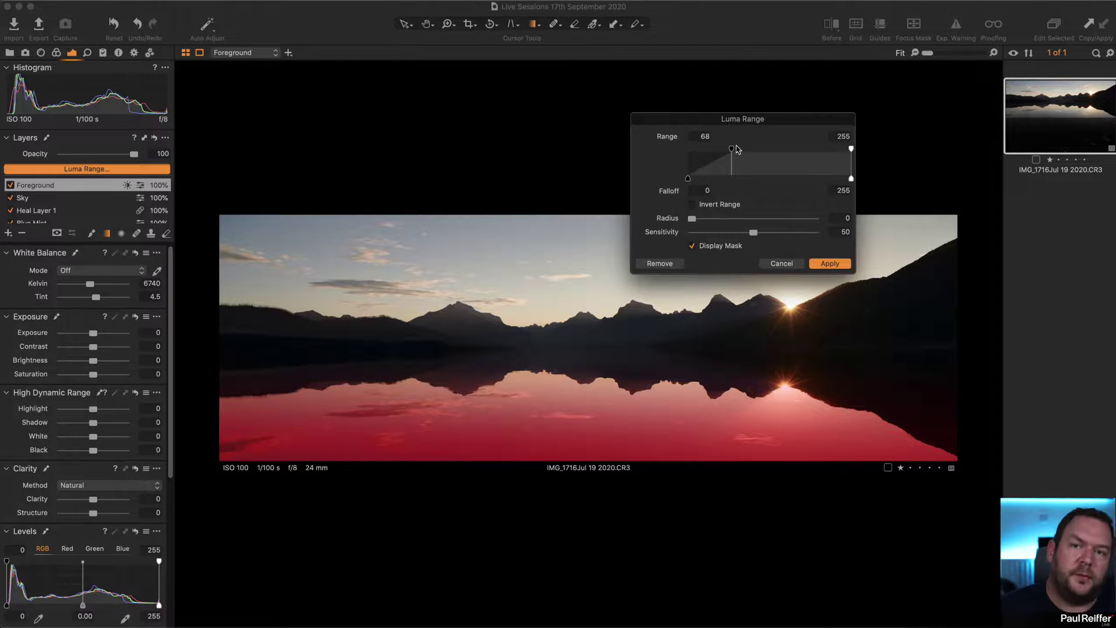
pyautogui.moveTo(690, 183); pyautogui.dragTo(714, 184)
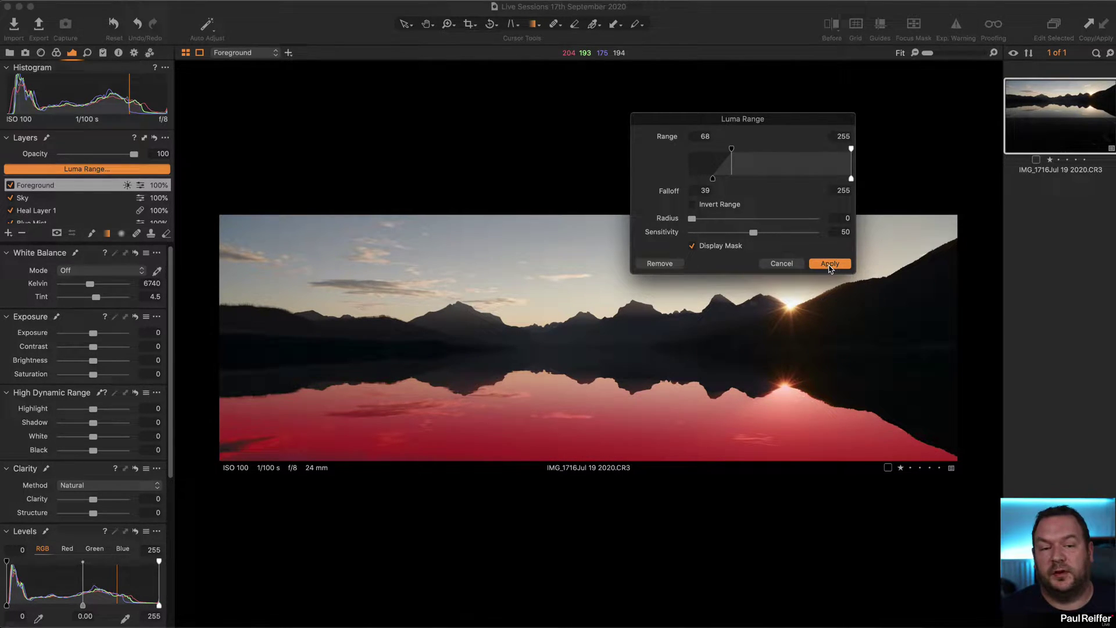
pyautogui.moveTo(692, 221); pyautogui.dragTo(751, 220)
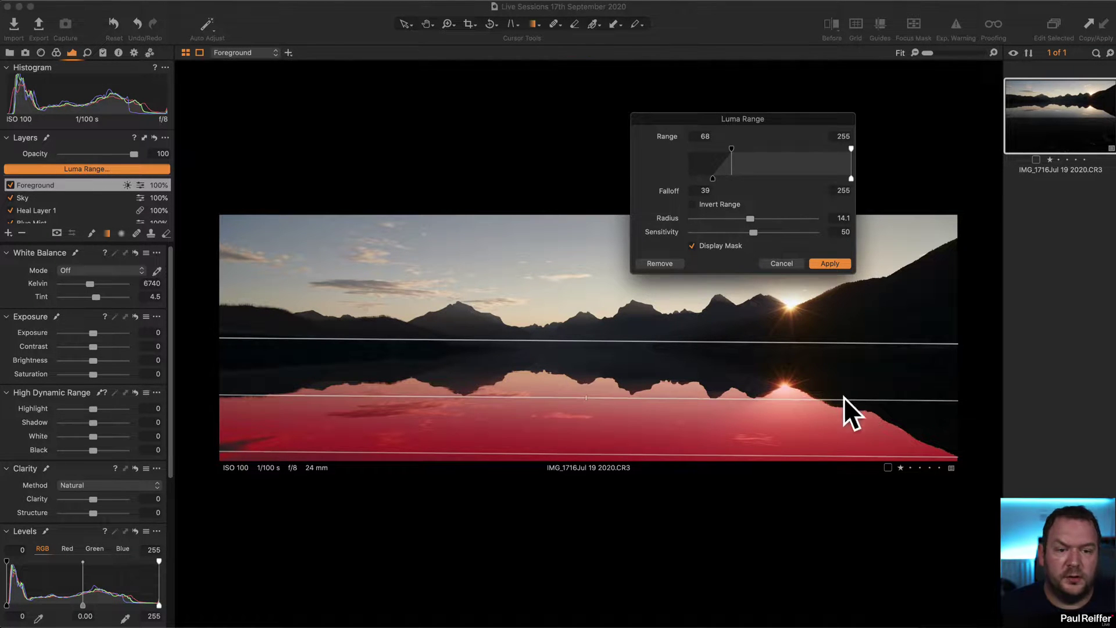
pyautogui.click(825, 265)
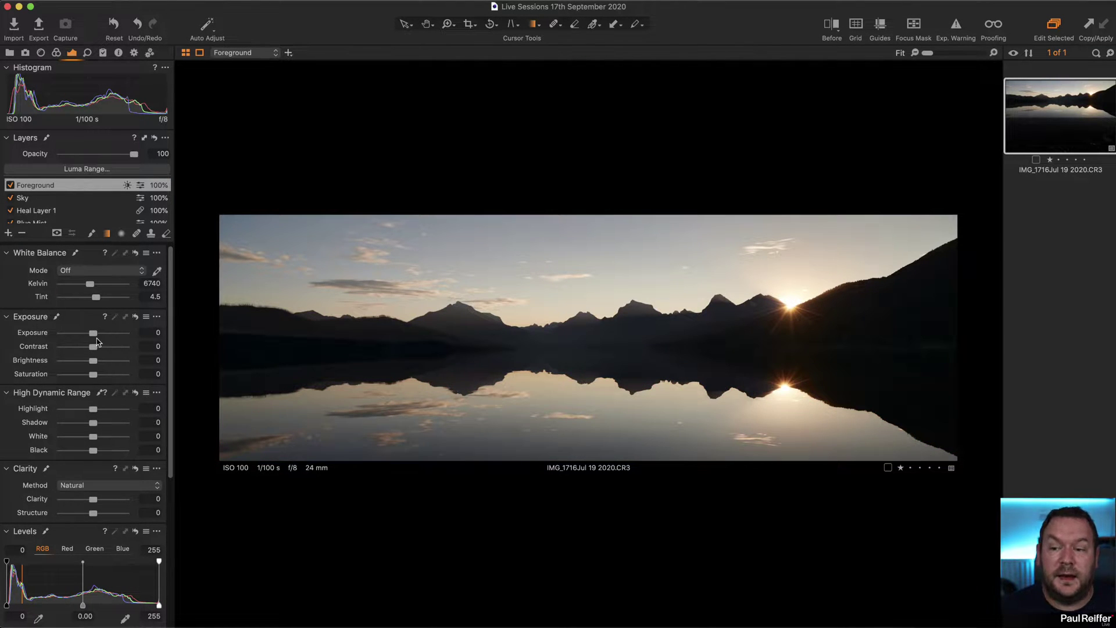
# Lower the Foreground layer's Exposure to -0.81, and select the Background layer.
pyautogui.moveTo(94, 336); pyautogui.dragTo(88, 335)
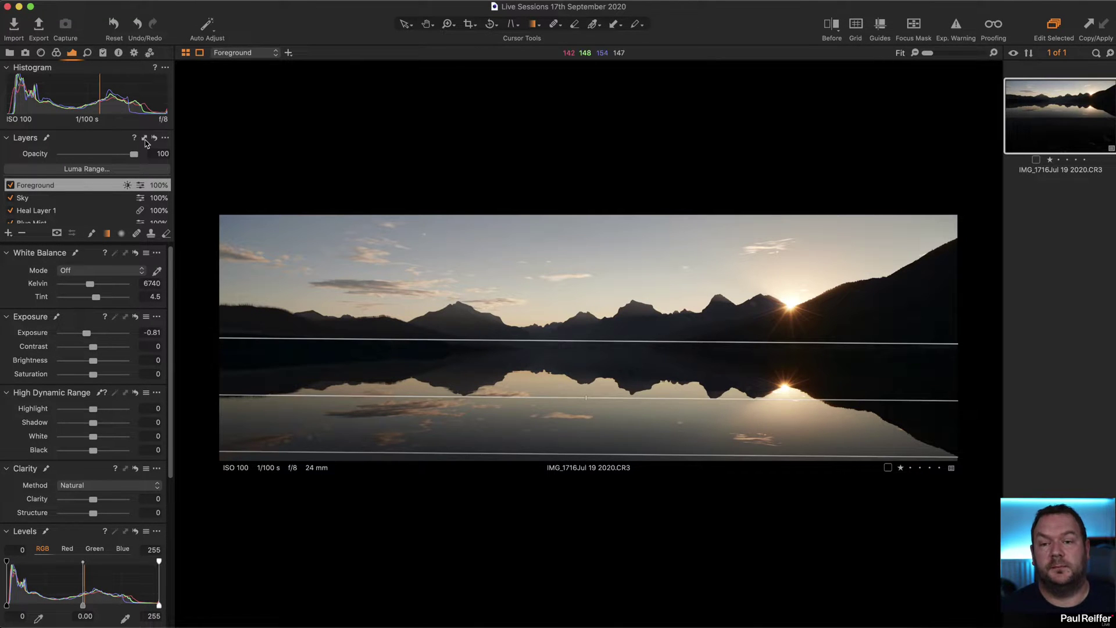
pyautogui.scroll(-1, 45, 218)
pyautogui.click(45, 217)
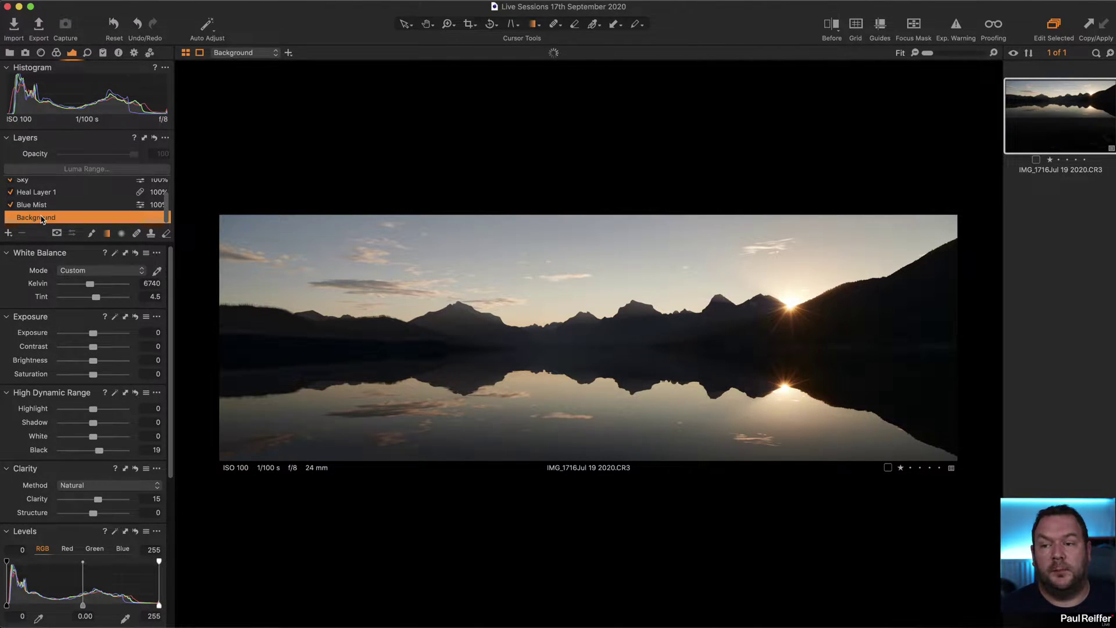
# Raise the Background layer's Saturation to 12, and create a new unadjusted variant of the photo.
pyautogui.moveTo(95, 374); pyautogui.dragTo(98, 374)
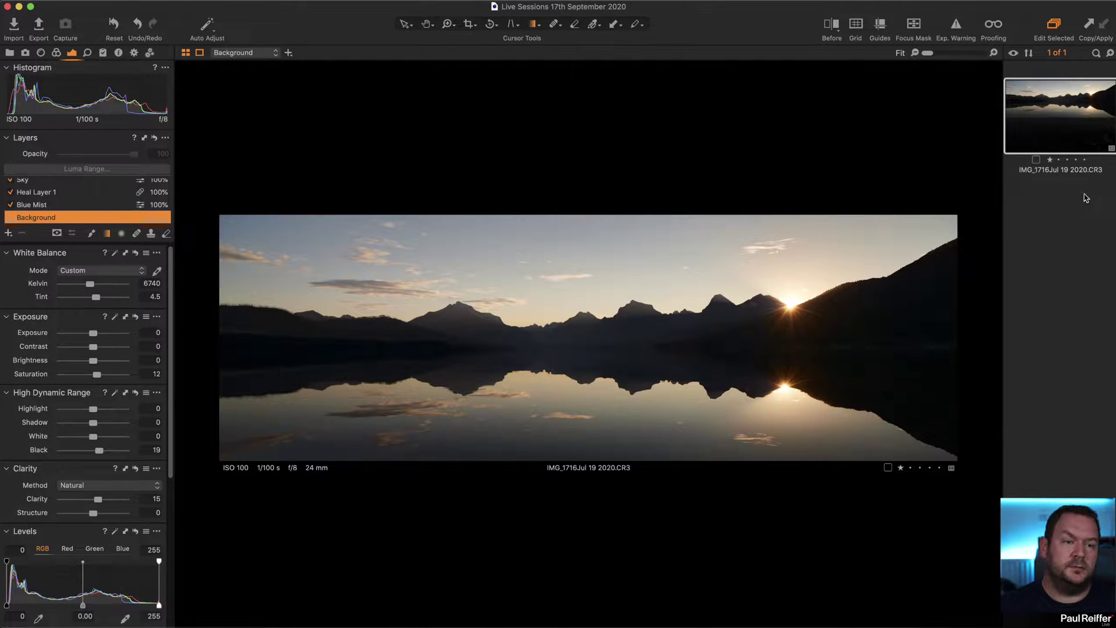
pyautogui.rightClick(1054, 120)
pyautogui.click(1088, 163)
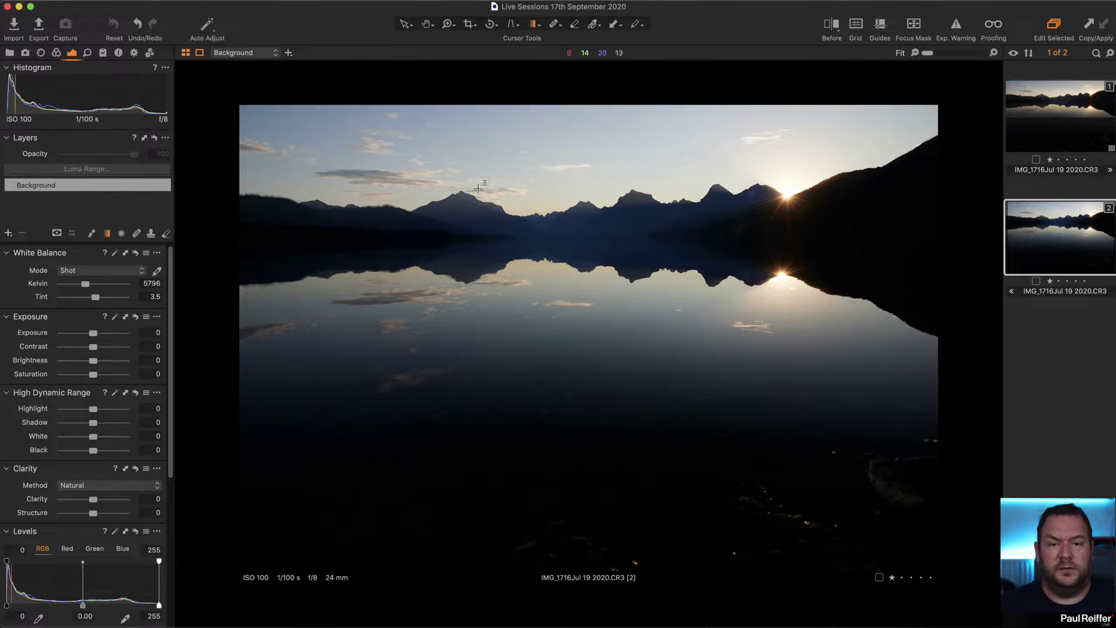
# Return to the edited first variant and warm its Background white balance to Kelvin 7256 and Tint 10.1.
pyautogui.click(1059, 120)
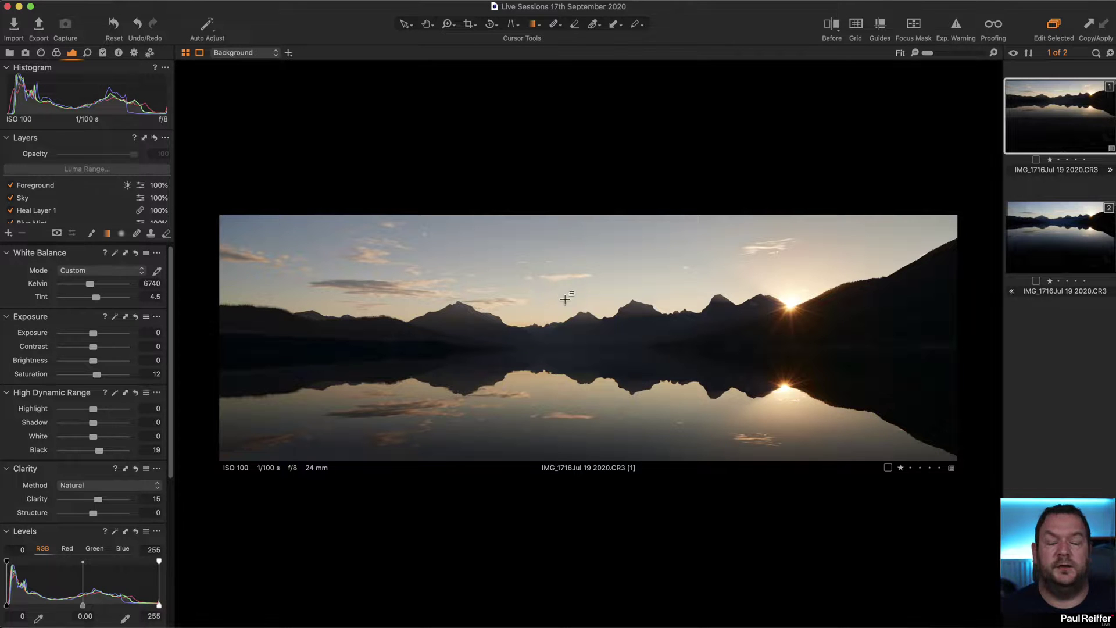
pyautogui.scroll(-2, 51, 206)
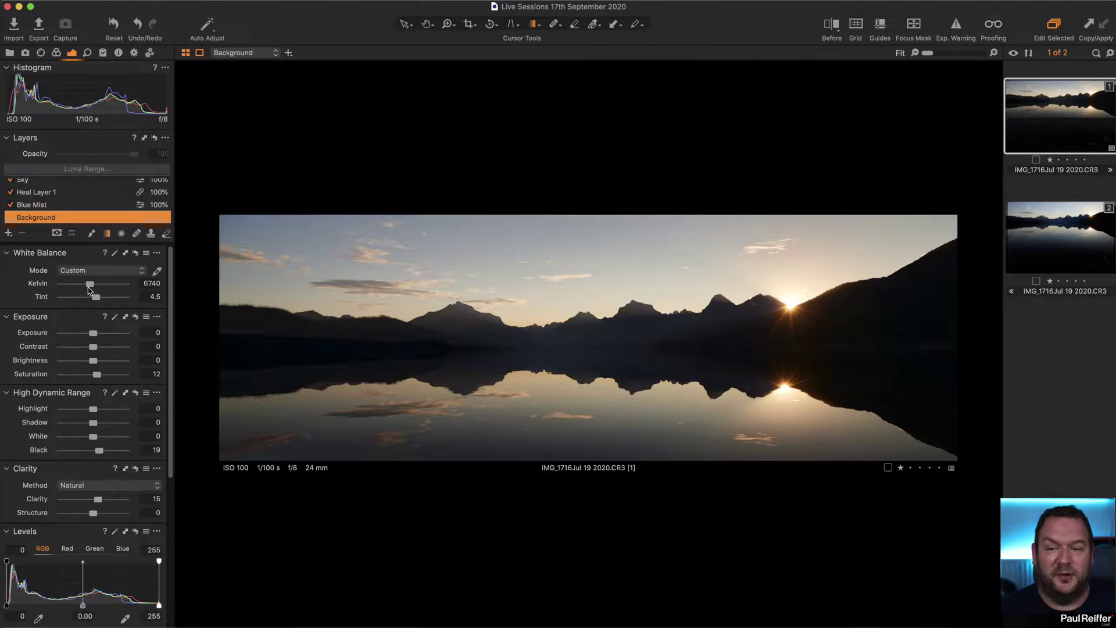
pyautogui.moveTo(89, 289); pyautogui.dragTo(102, 301)
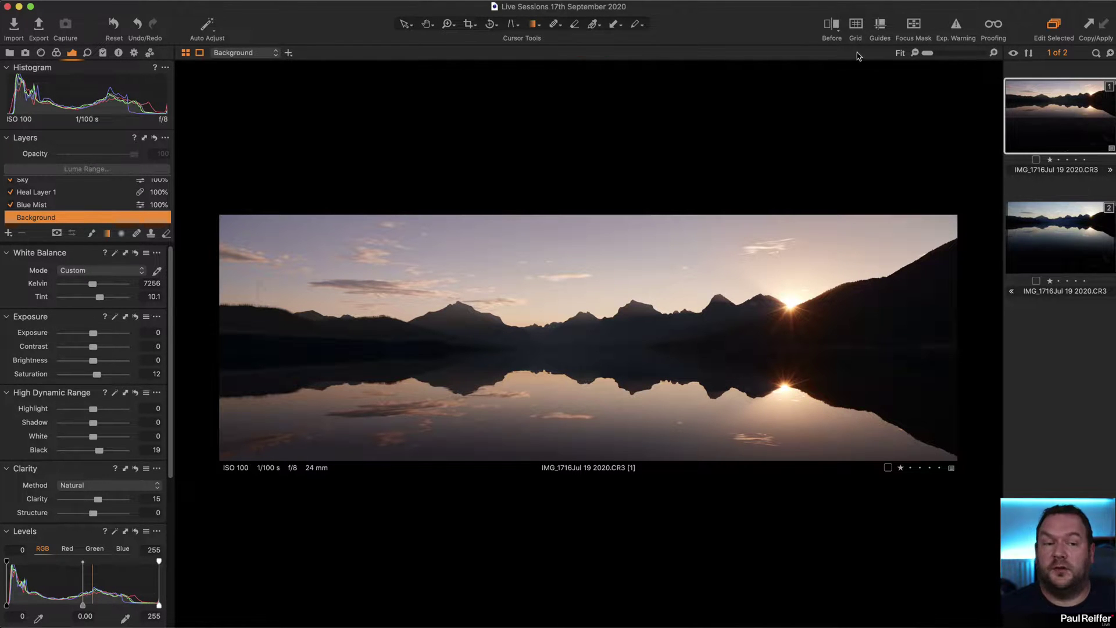
# Compare the edited panorama with the unadjusted variant, using the before/after split view and showing both variants together.
pyautogui.click(1045, 239)
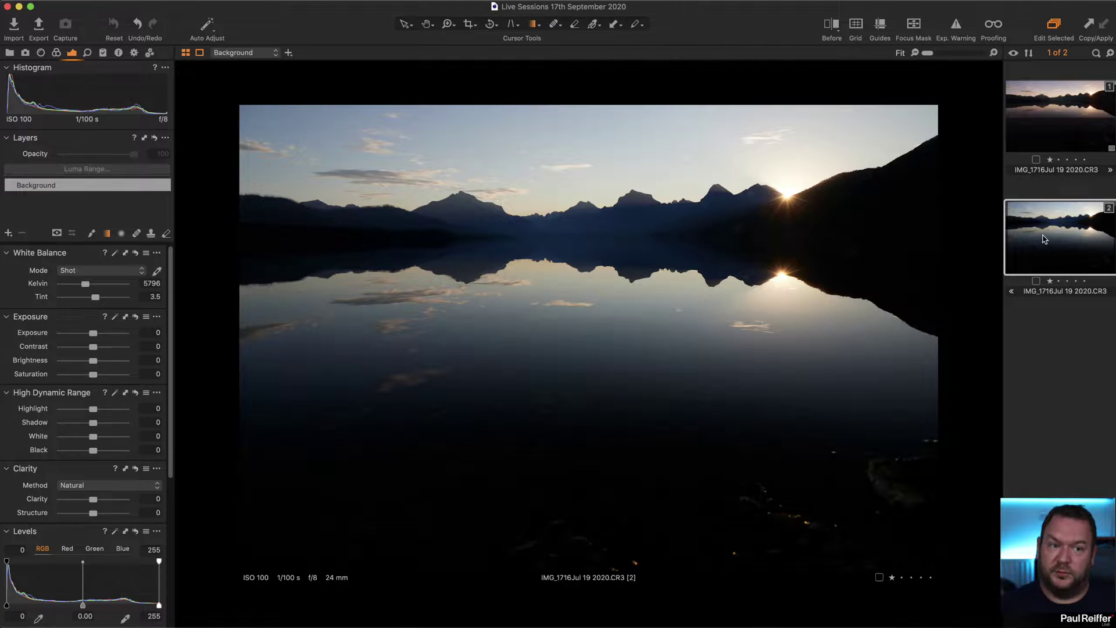
pyautogui.click(1050, 125)
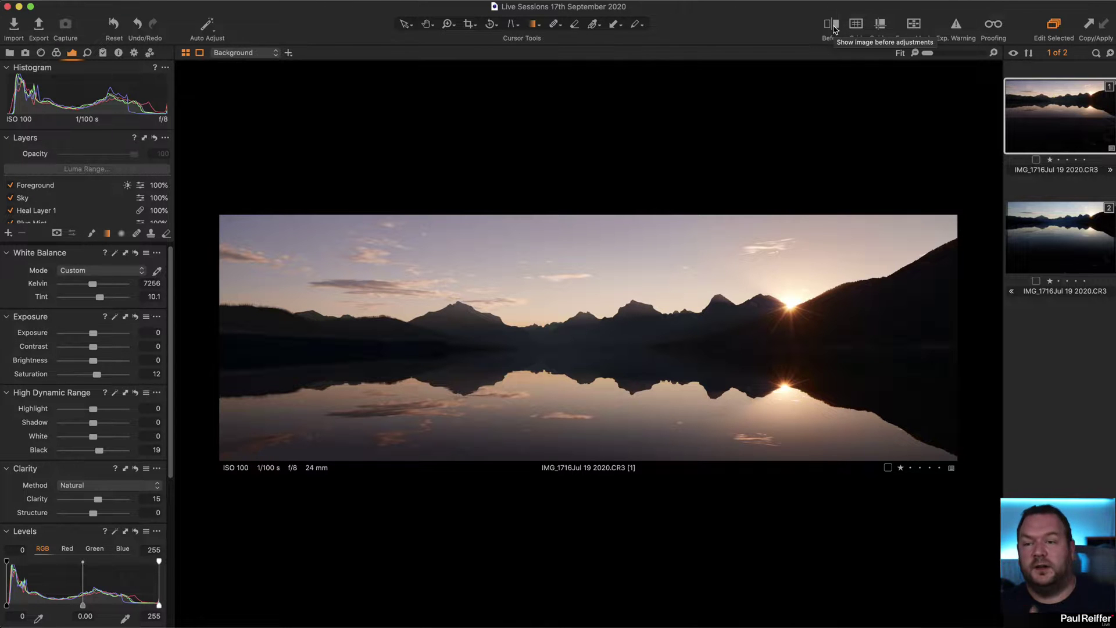
pyautogui.click(832, 26)
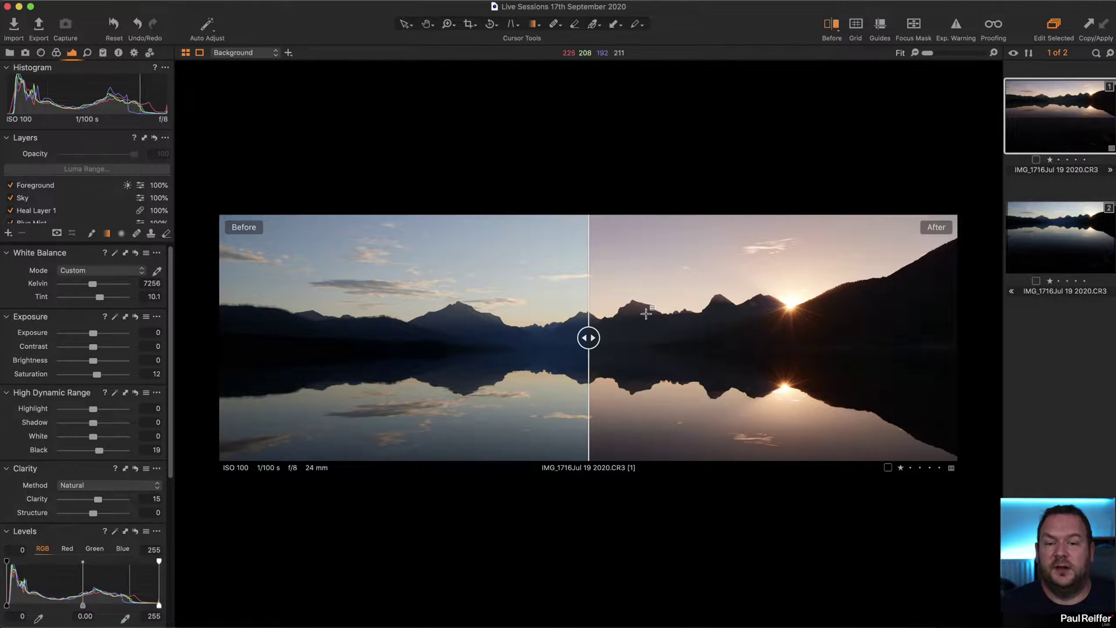
pyautogui.moveTo(588, 338); pyautogui.dragTo(177, 392)
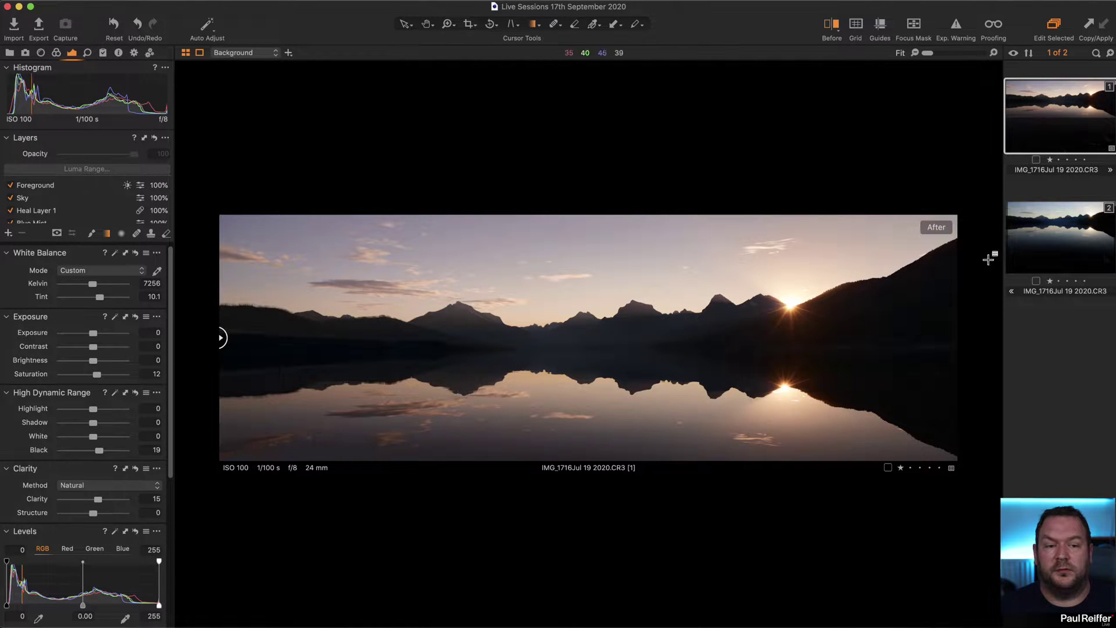
pyautogui.click(1062, 244)
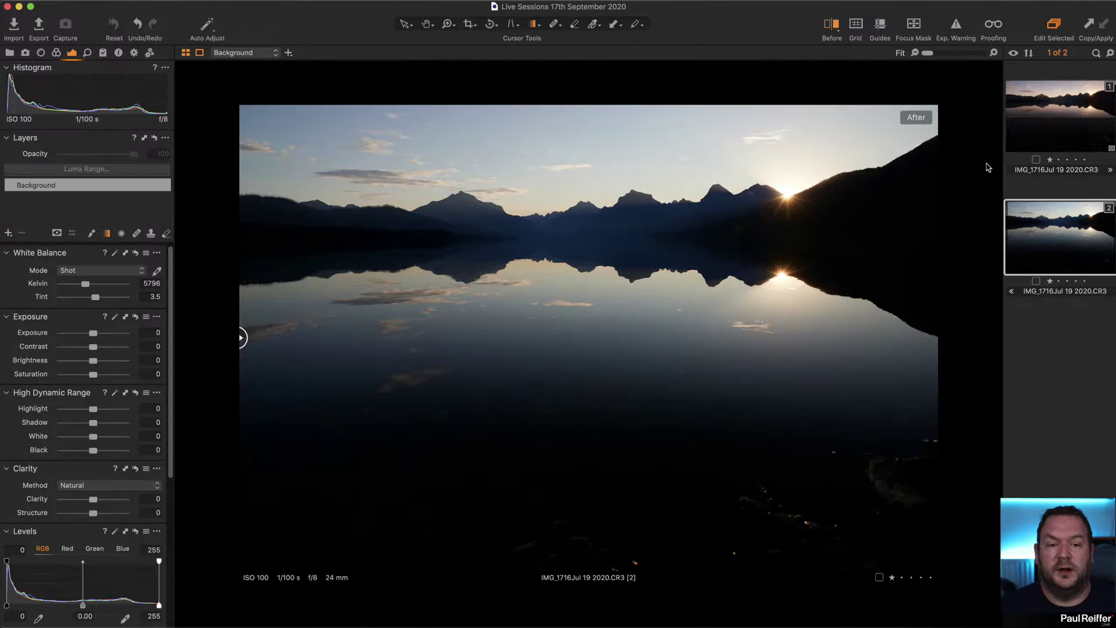
pyautogui.keyDown('super'); pyautogui.click(1068, 116); pyautogui.keyUp('super')
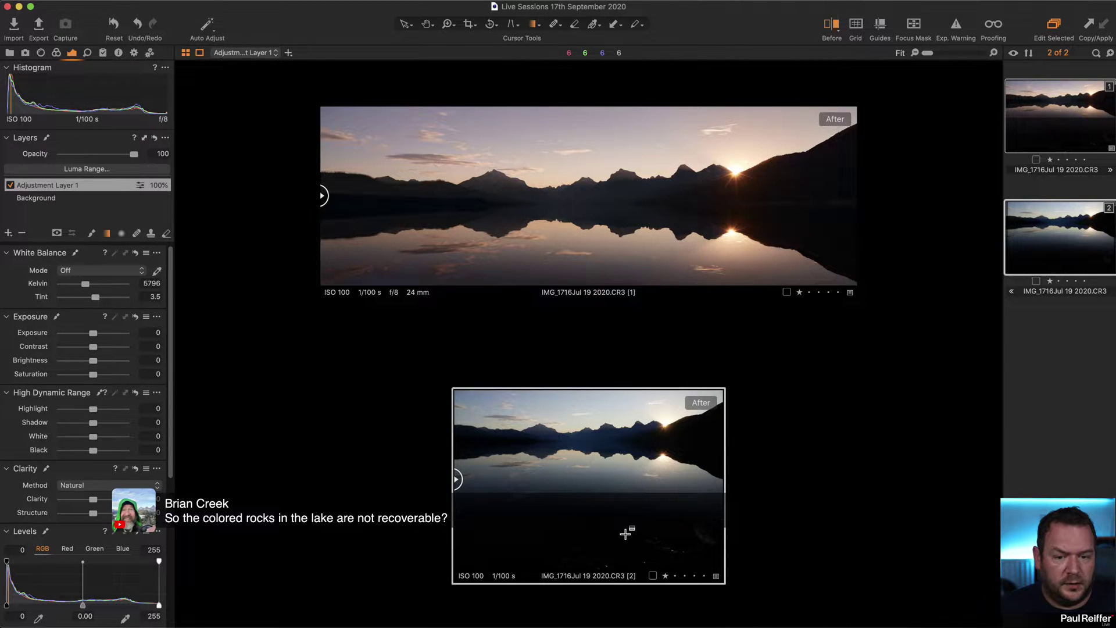
# Show only the second variant, and raise its Background layer's Shadow to 47 while inspecting the submerged rocks.
pyautogui.click(1045, 340)
pyautogui.click(1046, 250)
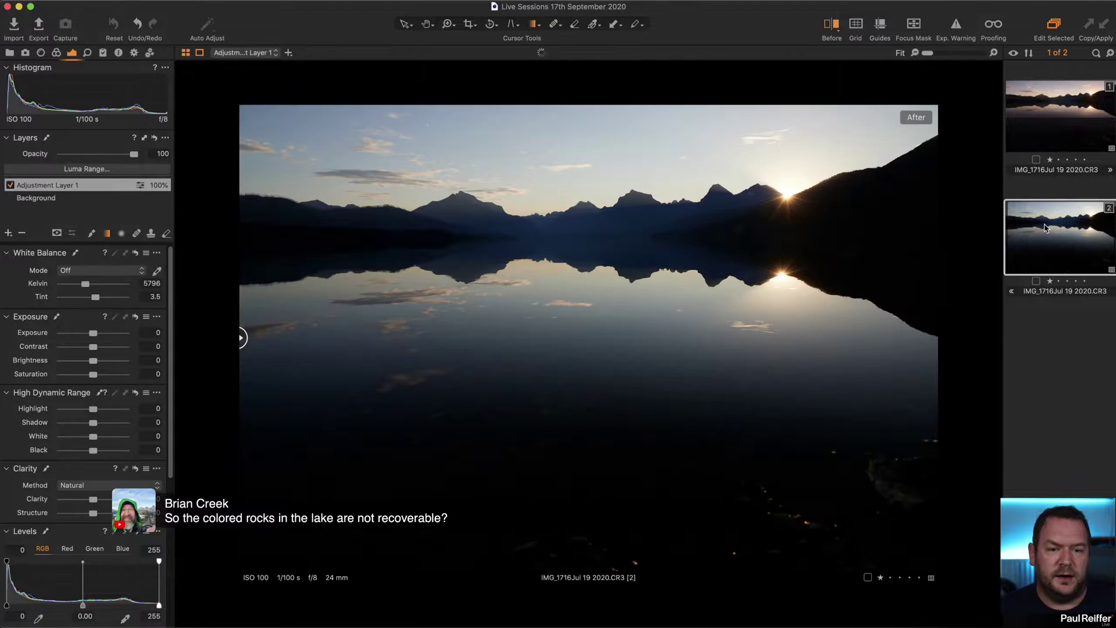
pyautogui.press('z')
pyautogui.click(631, 537)
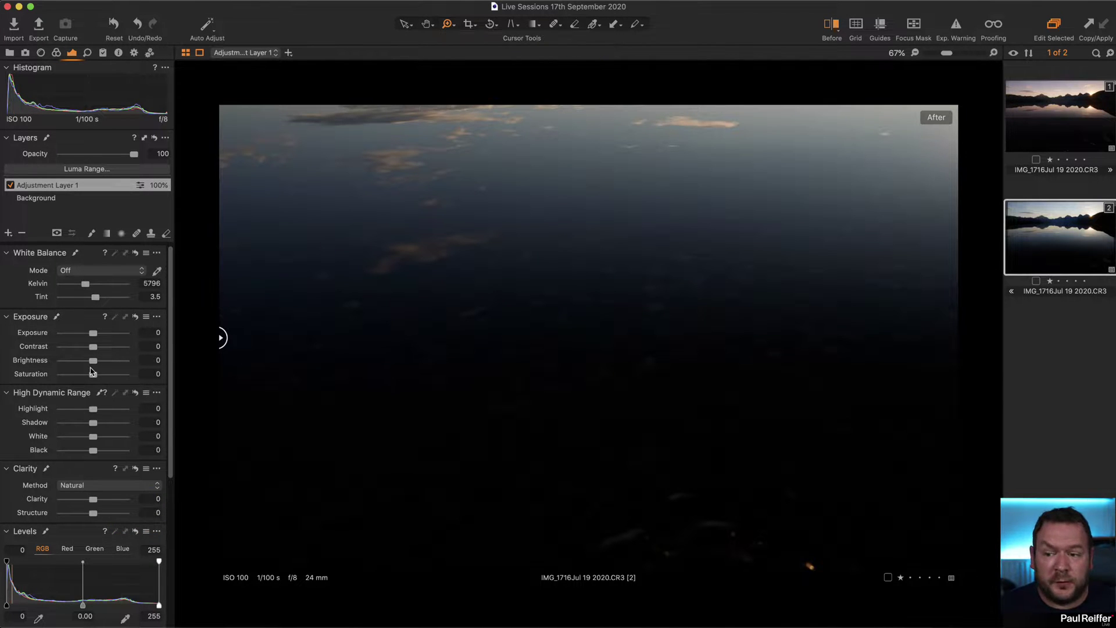
pyautogui.click(45, 203)
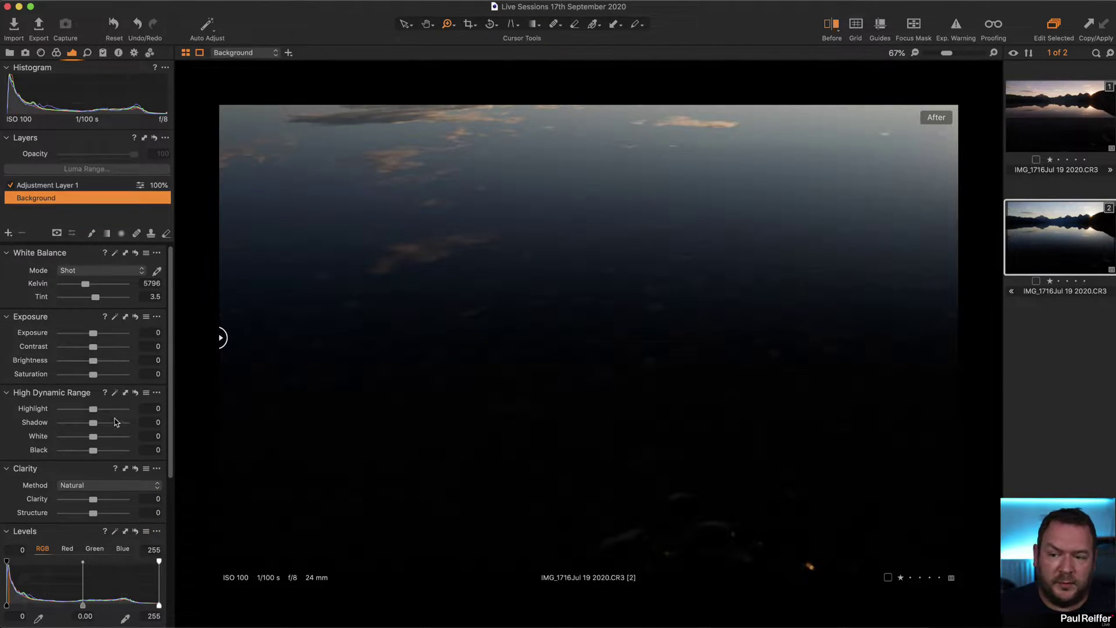
pyautogui.moveTo(95, 425); pyautogui.dragTo(108, 424)
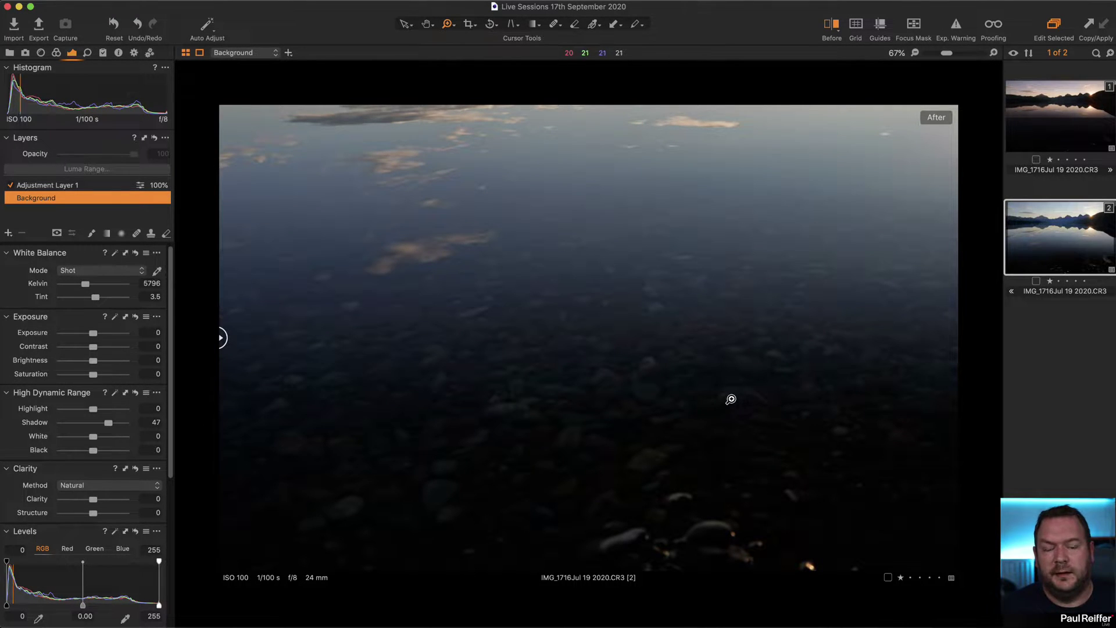
# Inspect the lakebed rocks closely, and raise the second variant's Background Shadow to 62 and Black to 43.
pyautogui.keyDown('alt'); pyautogui.click(692, 392); pyautogui.keyUp('alt')
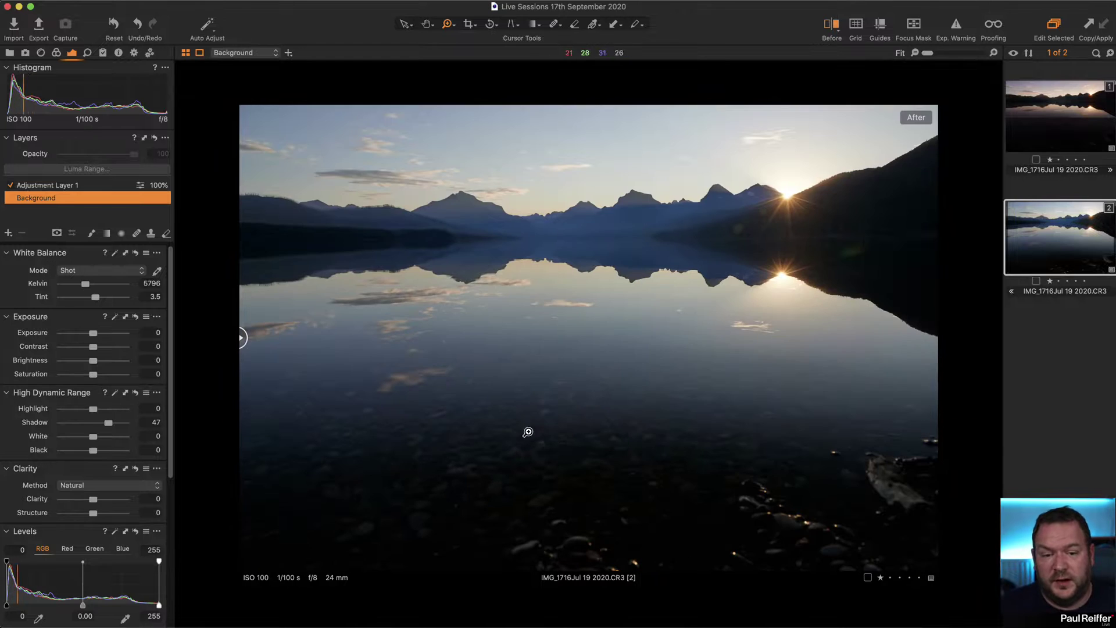
pyautogui.moveTo(459, 380); pyautogui.dragTo(712, 515)
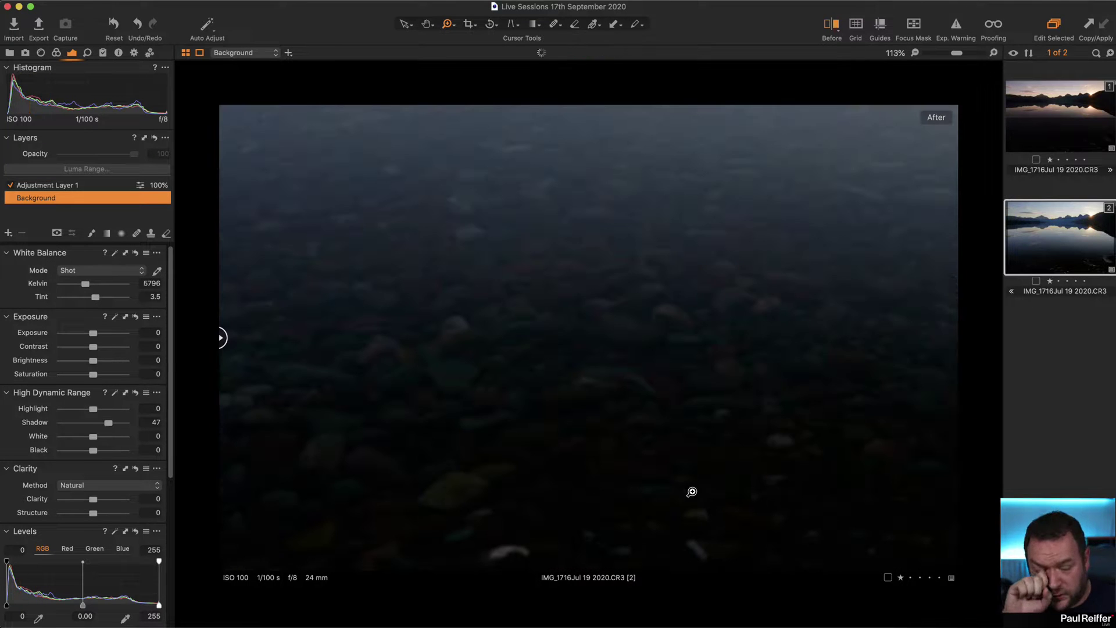
pyautogui.click(593, 364)
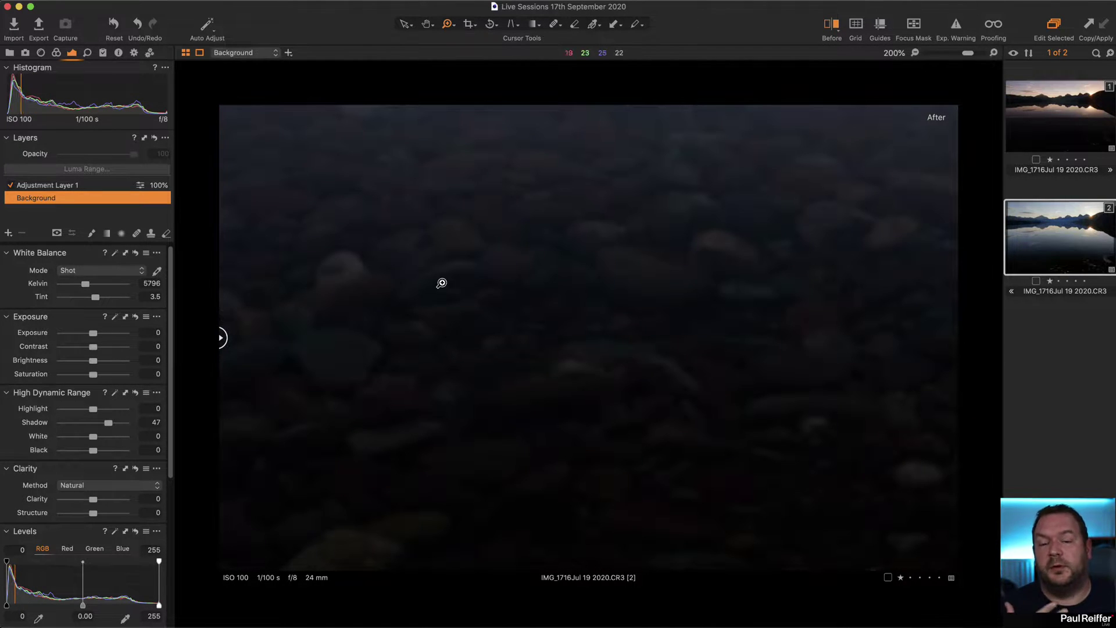
pyautogui.click(566, 296)
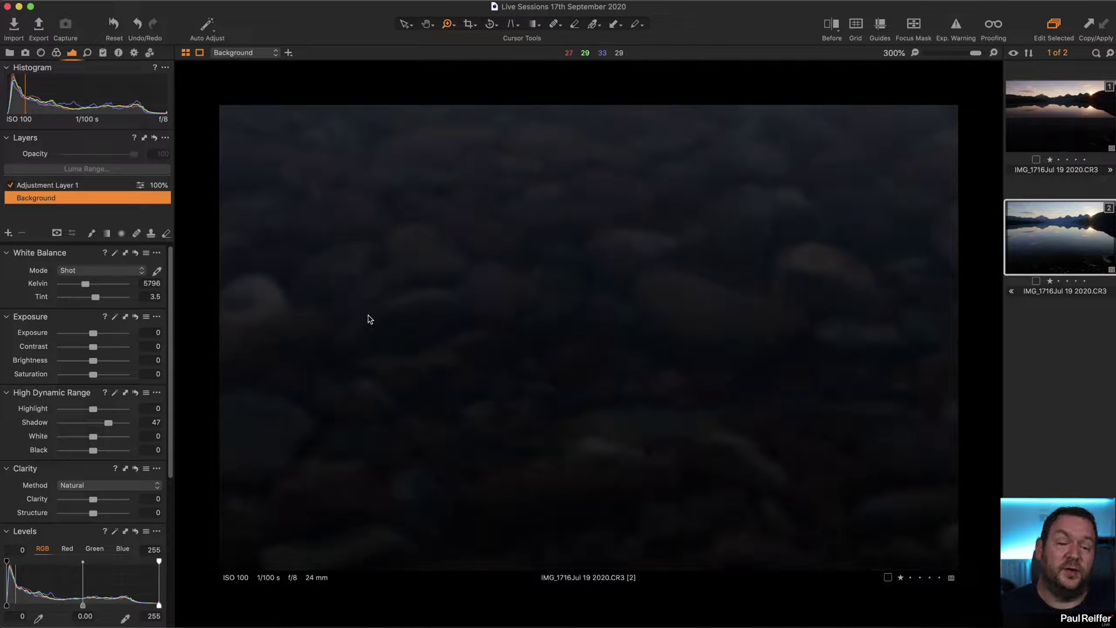
pyautogui.moveTo(94, 452); pyautogui.dragTo(114, 423)
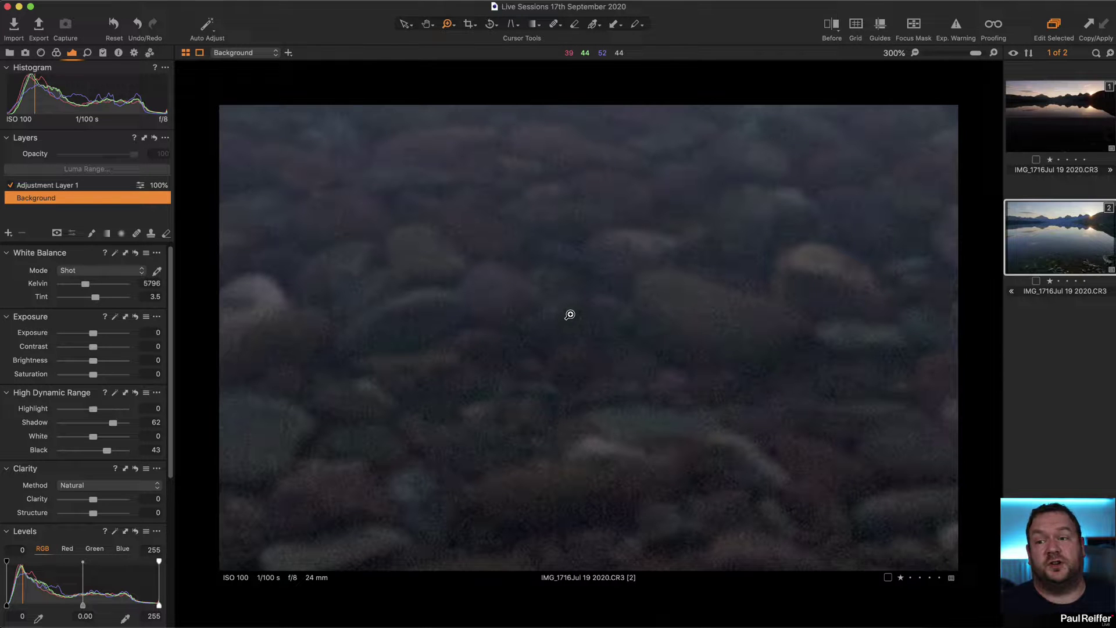
pyautogui.keyDown('alt'); pyautogui.click(569, 315); pyautogui.keyUp('alt')
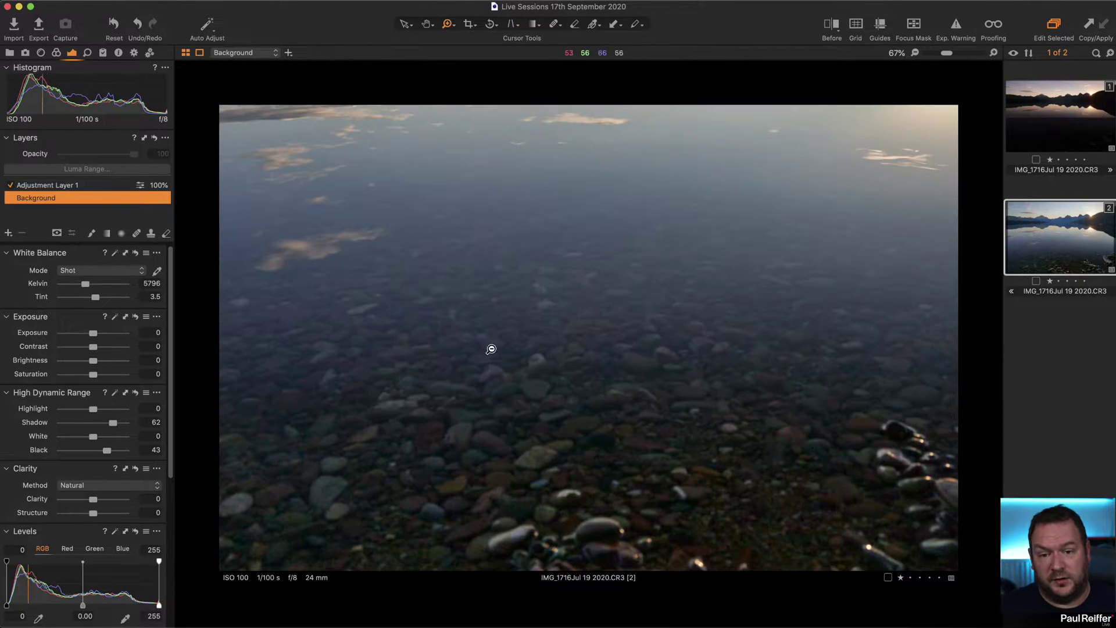
pyautogui.keyDown('alt'); pyautogui.click(570, 401); pyautogui.keyUp('alt')
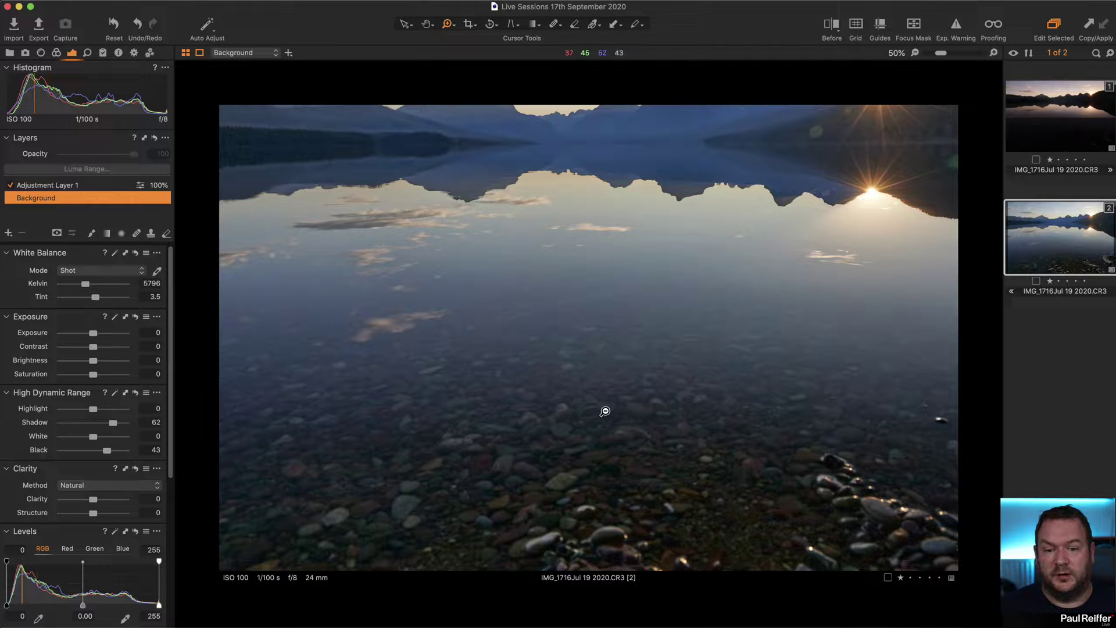
# Clone the edited first variant to make a third variant with the same adjustments.
pyautogui.click(1068, 124)
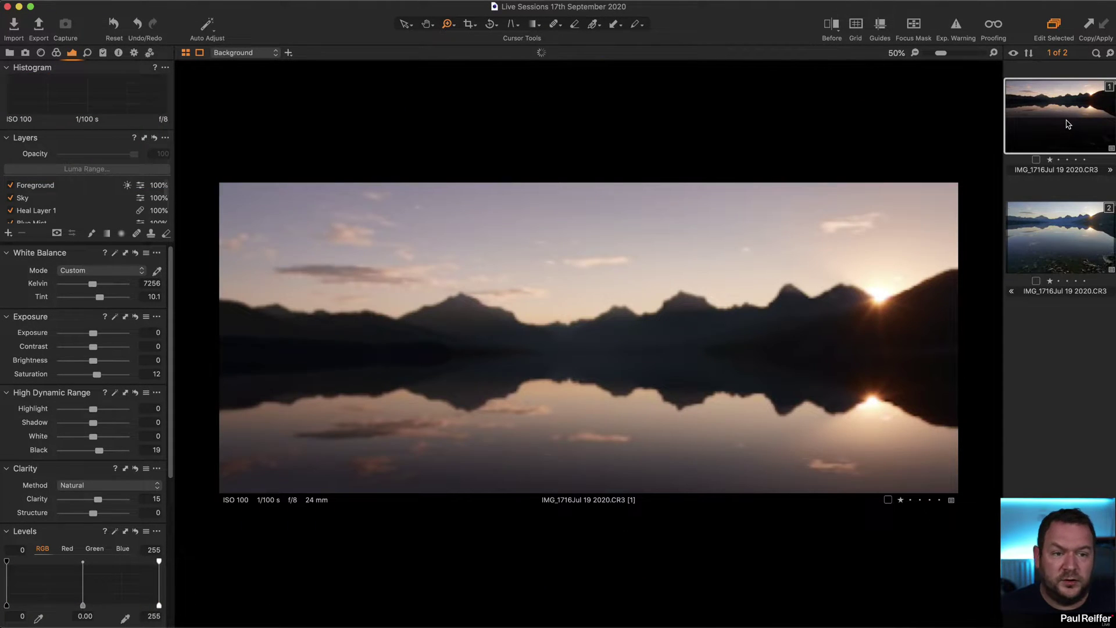
pyautogui.rightClick(1067, 123)
pyautogui.click(1031, 205)
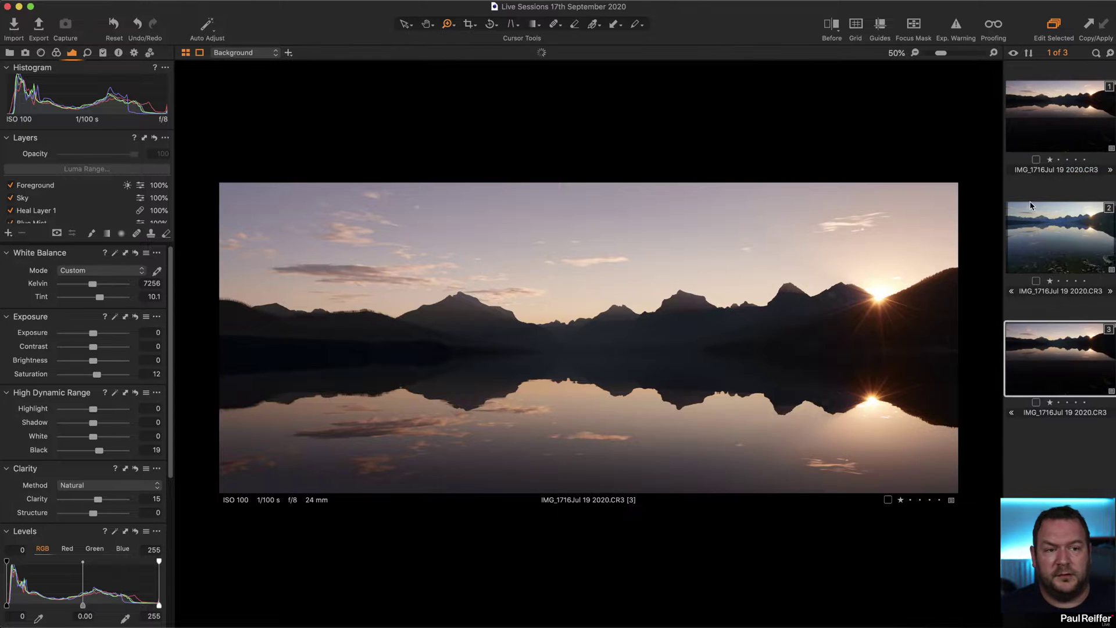
# Recrop the third variant at a 2x3 ratio to include the foreground rocks, trimming a strip from the photo's left side.
pyautogui.click(469, 26)
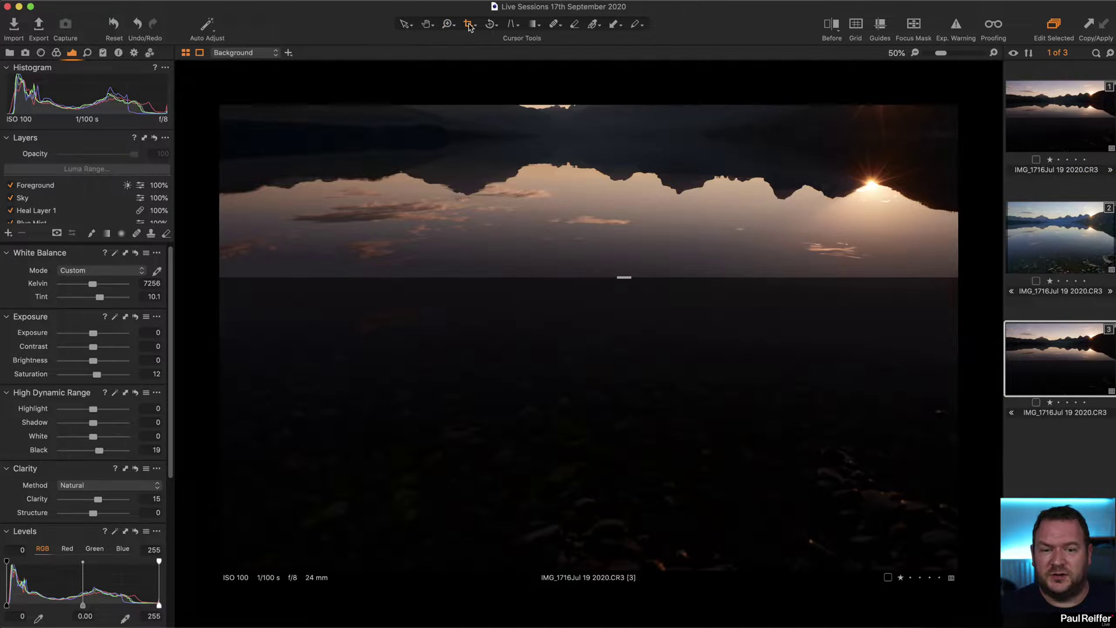
pyautogui.click(468, 26)
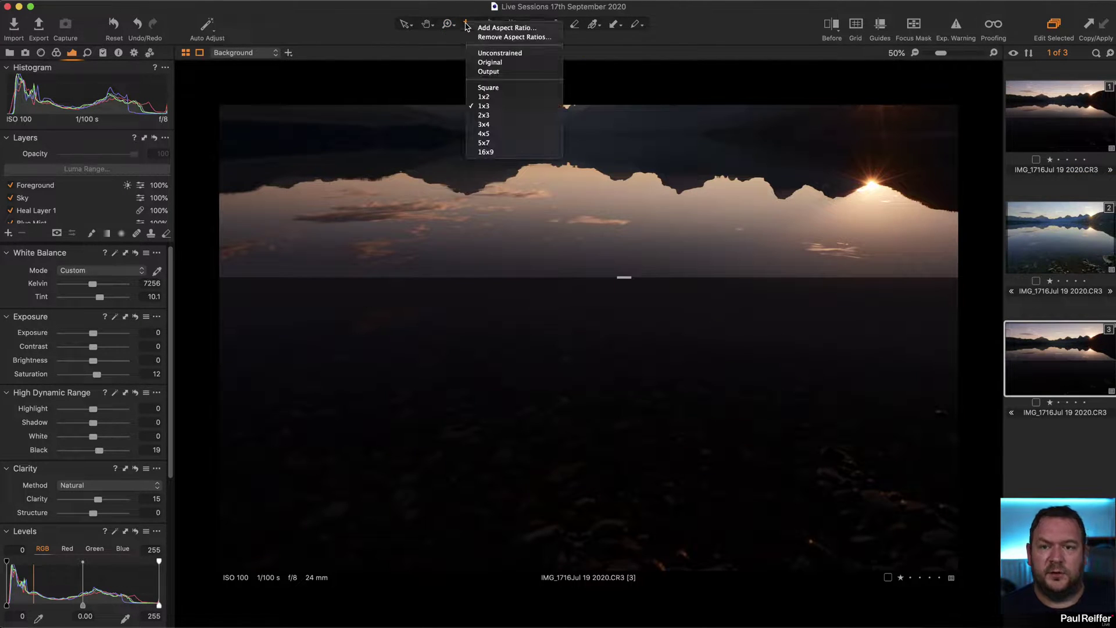
pyautogui.click(510, 103)
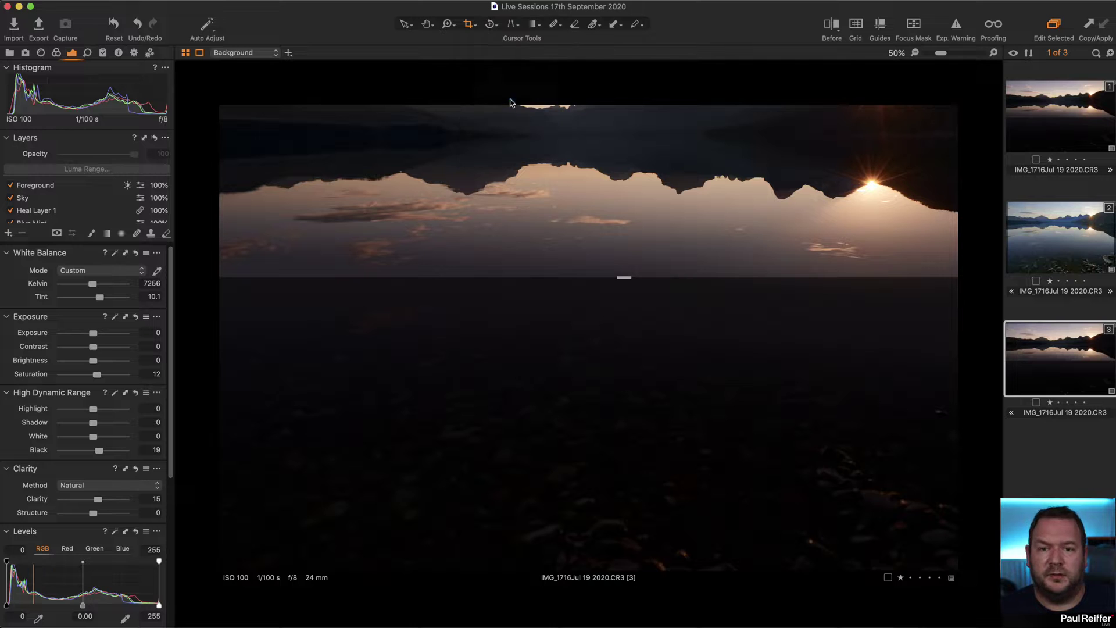
pyautogui.click(471, 25)
pyautogui.click(511, 111)
pyautogui.moveTo(621, 279); pyautogui.dragTo(685, 428)
pyautogui.moveTo(651, 340); pyautogui.dragTo(478, 304)
pyautogui.moveTo(794, 473); pyautogui.dragTo(975, 559)
pyautogui.moveTo(239, 568); pyautogui.dragTo(282, 478)
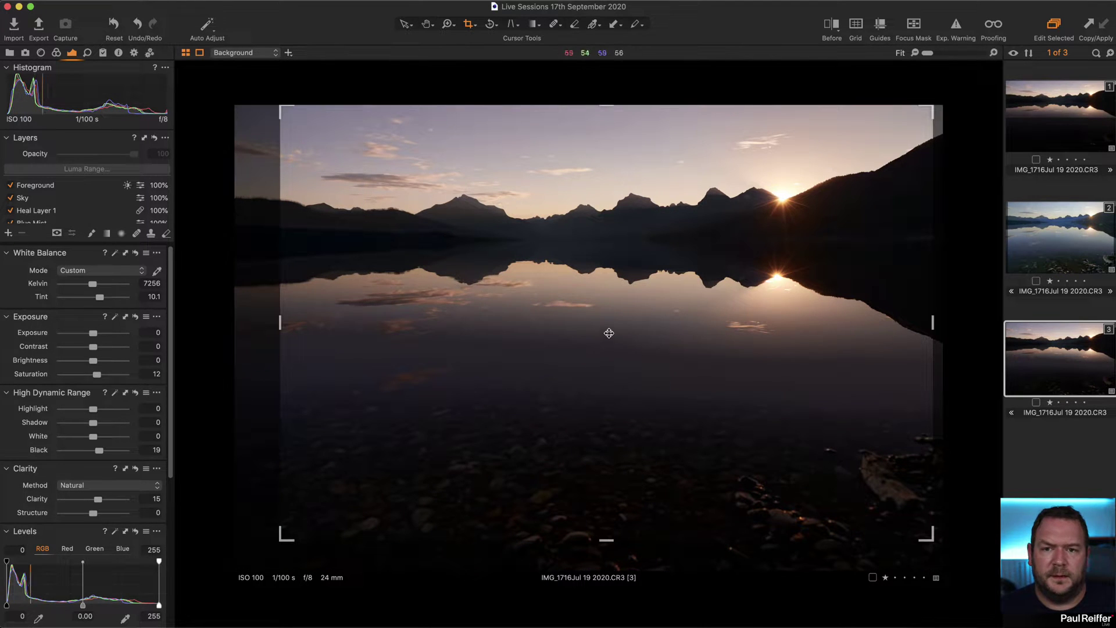
pyautogui.click(404, 26)
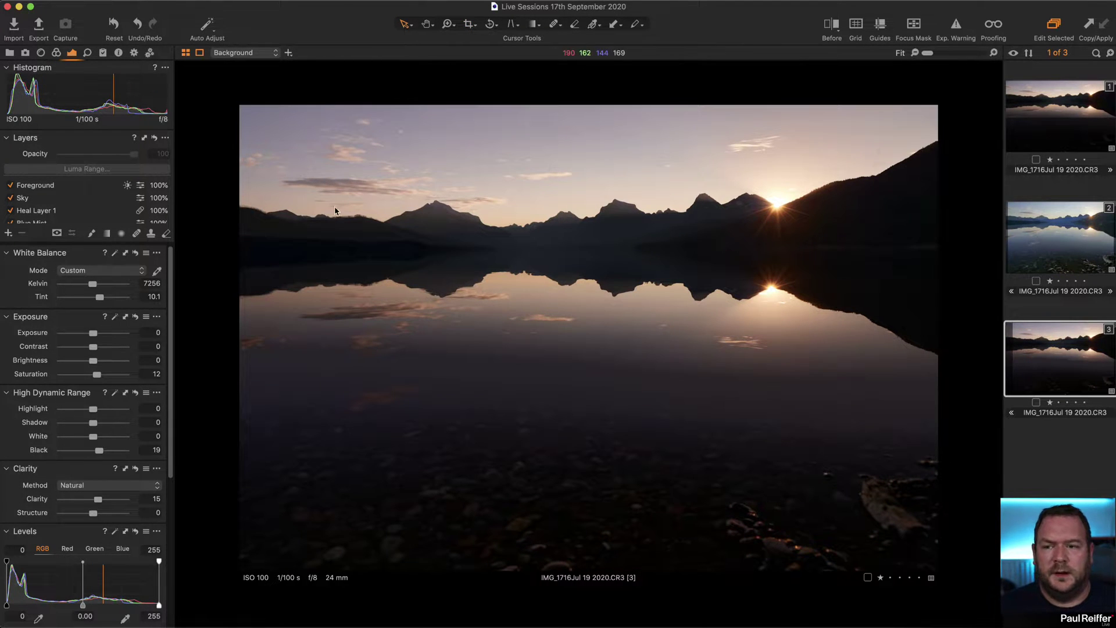
# Toggle the Foreground layer to check its effect on the third variant, and delete that layer.
pyautogui.click(50, 186)
pyautogui.click(9, 185)
pyautogui.click(9, 185)
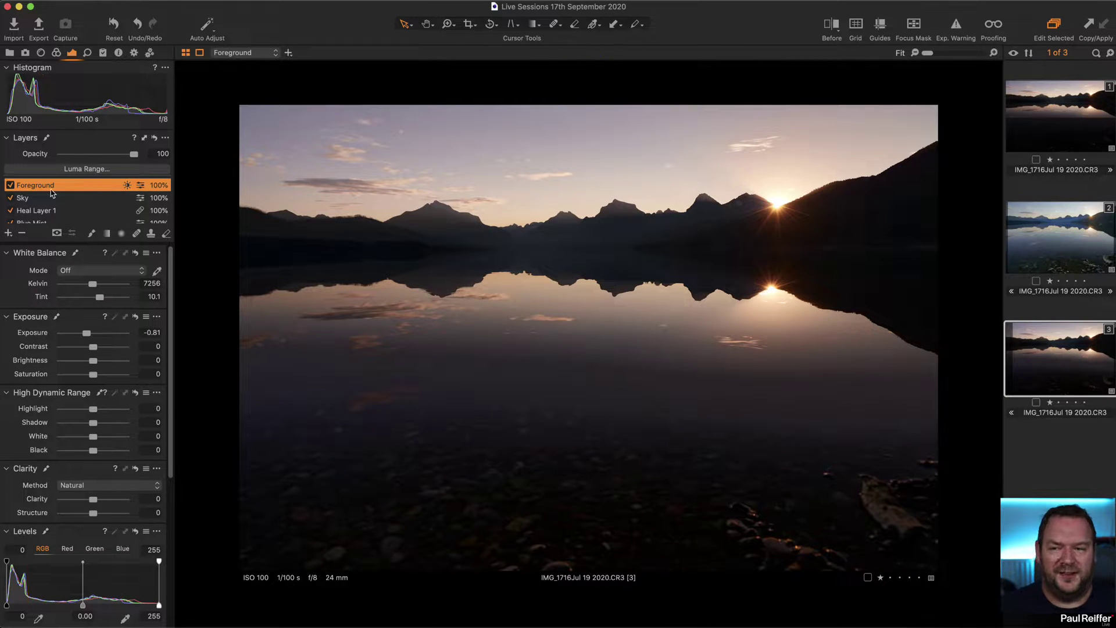
pyautogui.click(25, 234)
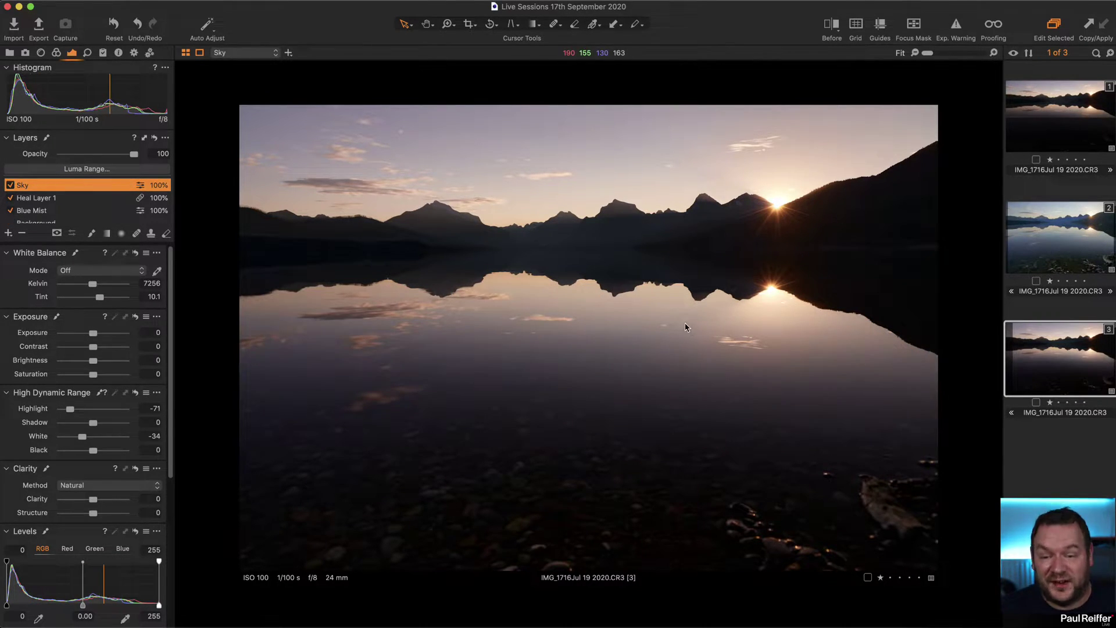
# Add a new adjustment layer above Sky and name it Rocks.
pyautogui.click(9, 233)
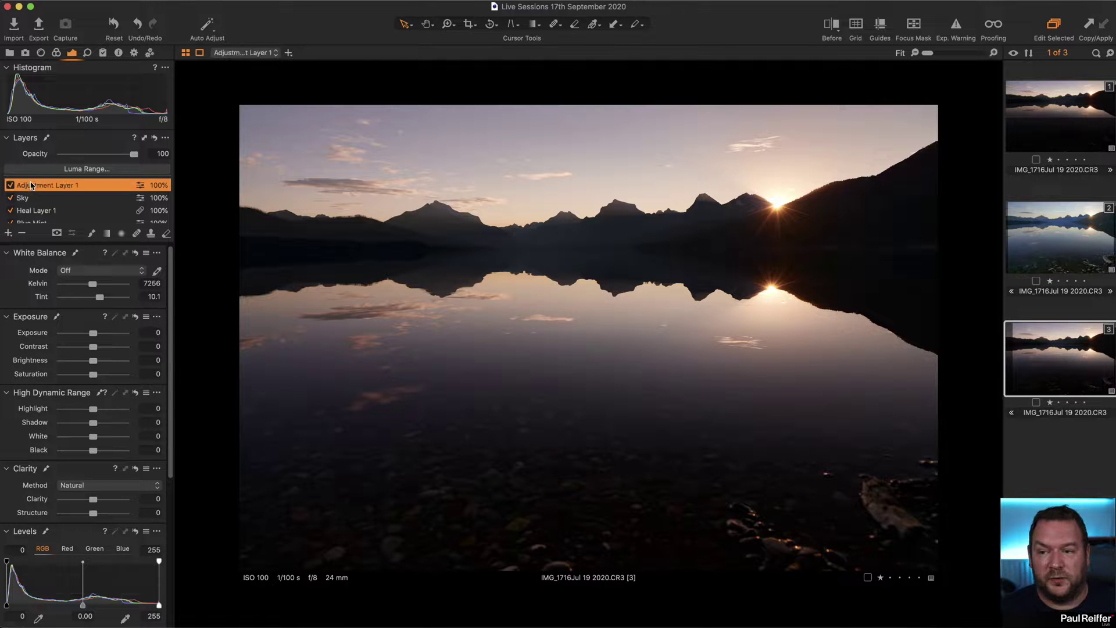
pyautogui.doubleClick(31, 185)
pyautogui.write('Rocks')
pyautogui.press('Return')
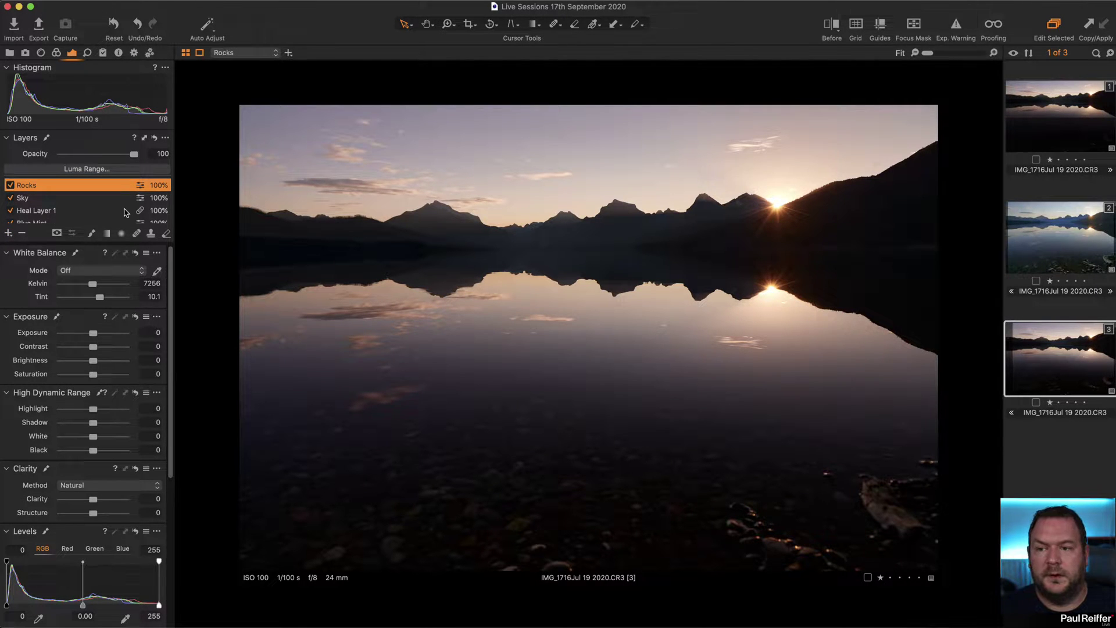
# Draw a linear gradient mask on the Rocks layer from the photo's lower edge to the far shoreline, and set Exposure to 0.59.
pyautogui.click(106, 233)
pyautogui.moveTo(602, 567); pyautogui.dragTo(599, 254)
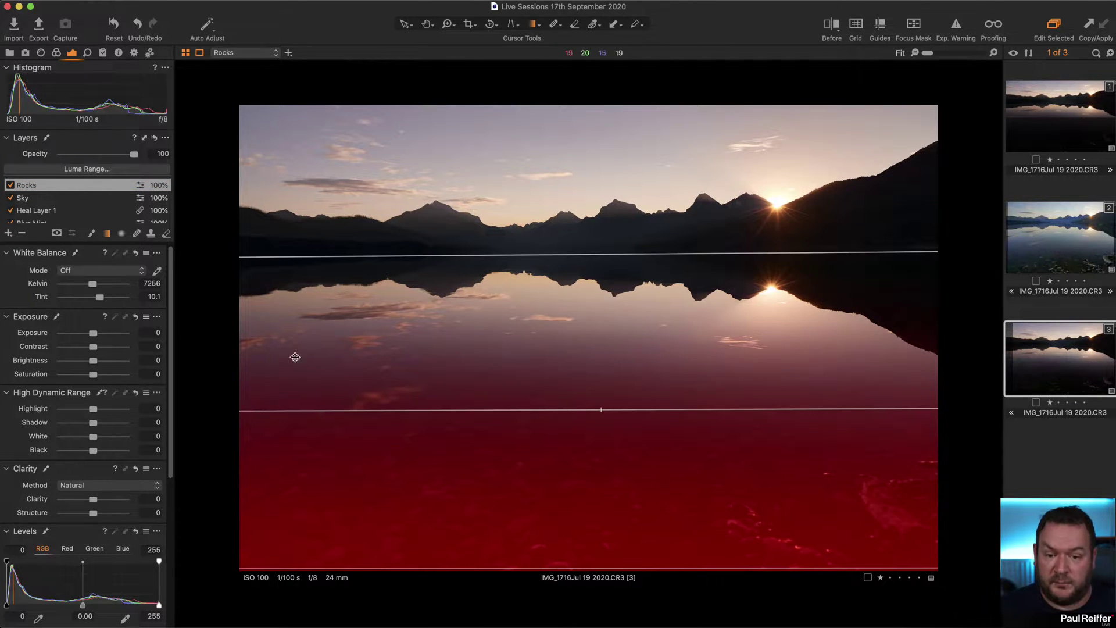
pyautogui.moveTo(96, 333); pyautogui.dragTo(101, 334)
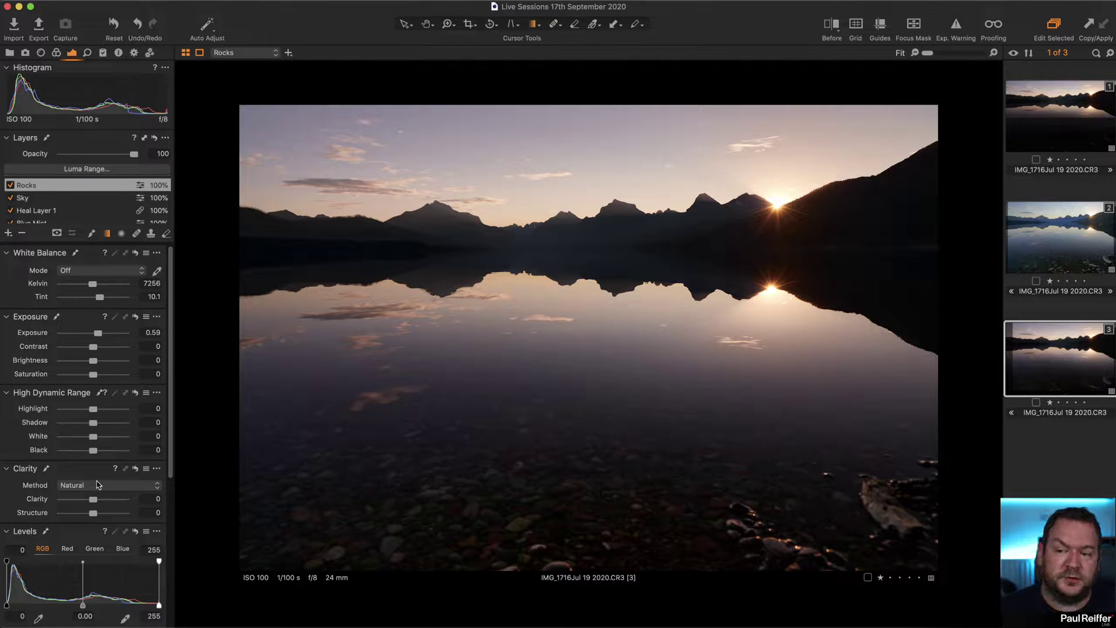
# Set the Rocks layer's Shadow to 14, Black to 4 and Saturation to 2.
pyautogui.moveTo(93, 422); pyautogui.dragTo(94, 453)
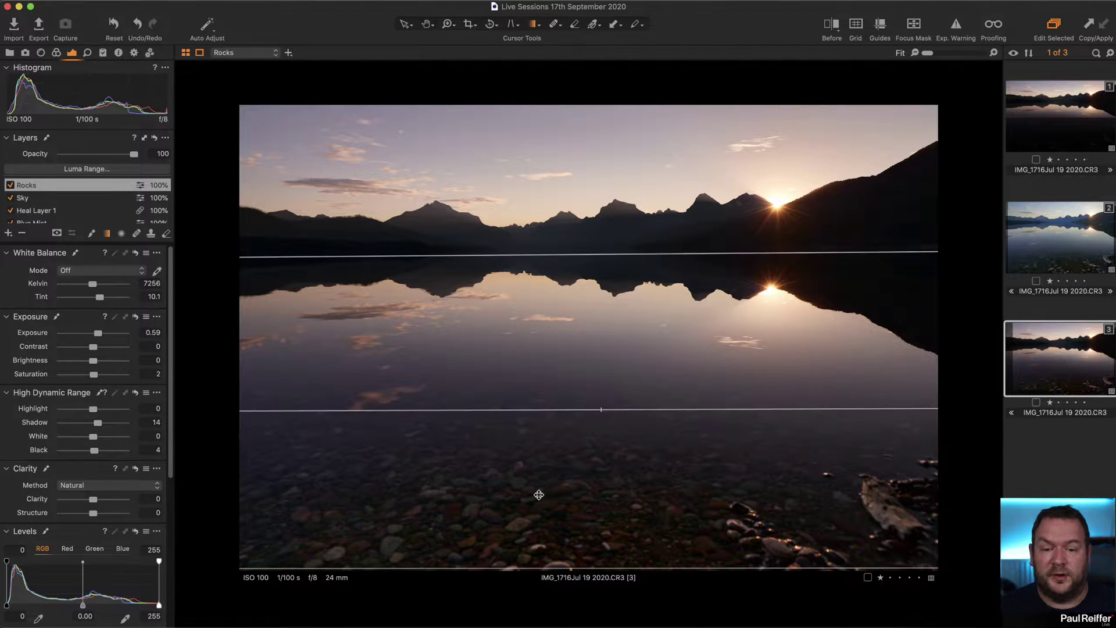
pyautogui.click(406, 26)
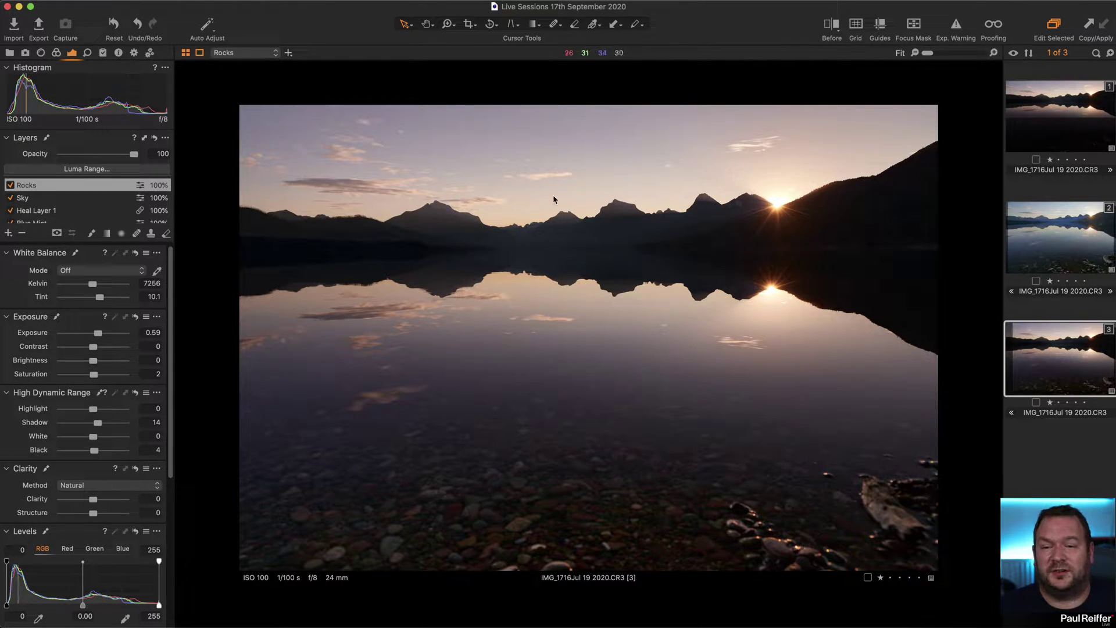
# Compare the third variant with the panoramic first variant and examine its foreground rocks up close.
pyautogui.click(1059, 119)
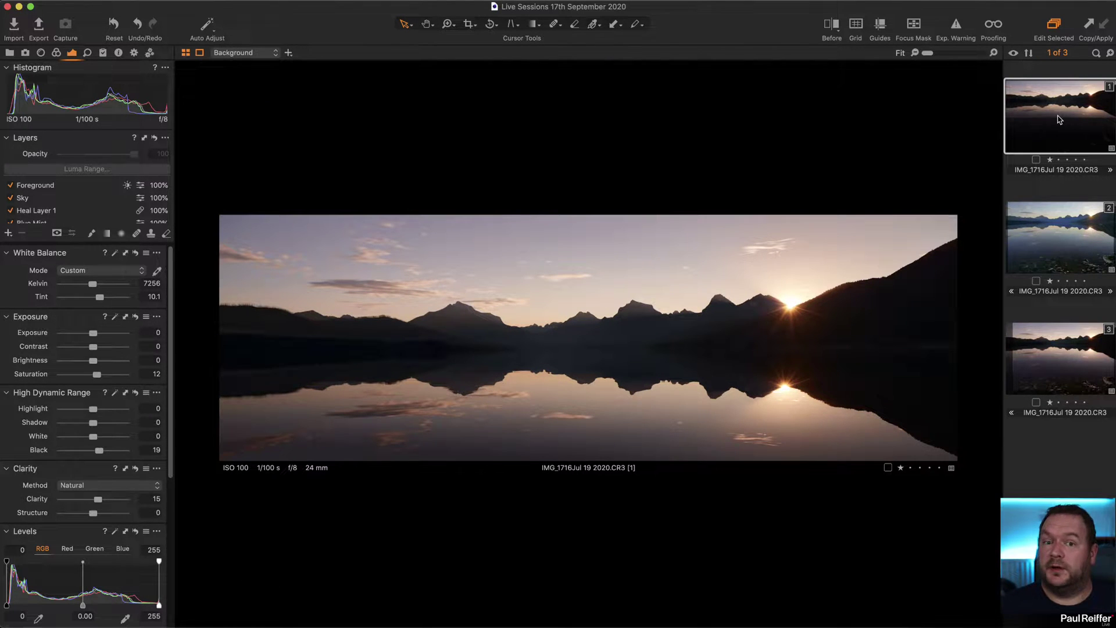
pyautogui.click(1059, 341)
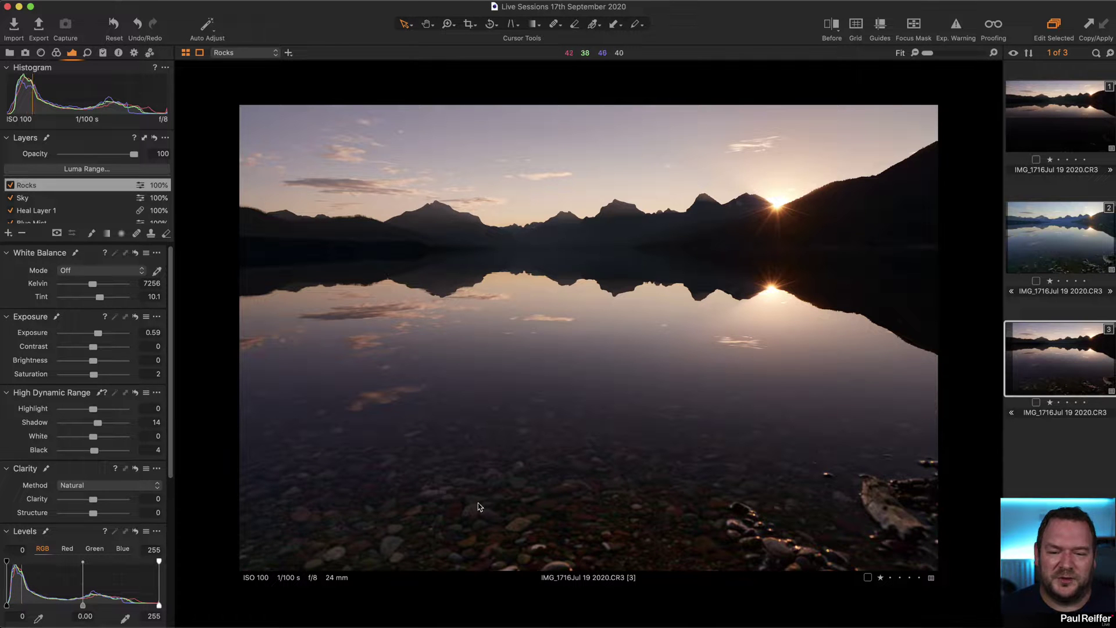
pyautogui.press('z')
pyautogui.moveTo(573, 441); pyautogui.dragTo(722, 562)
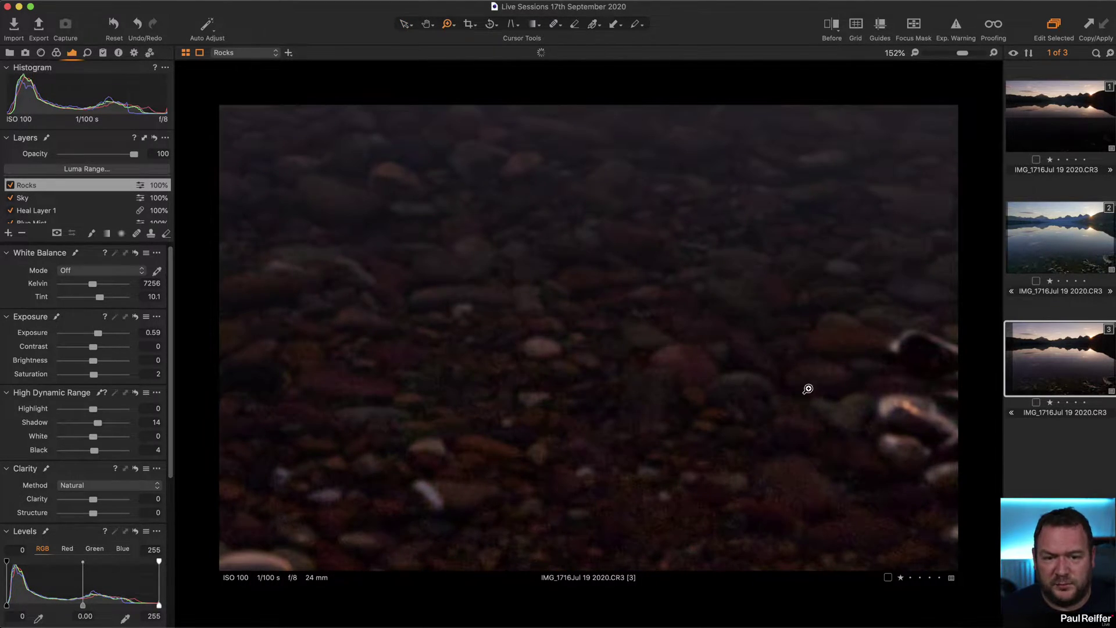
pyautogui.keyDown('alt'); pyautogui.click(566, 364); pyautogui.keyUp('alt')
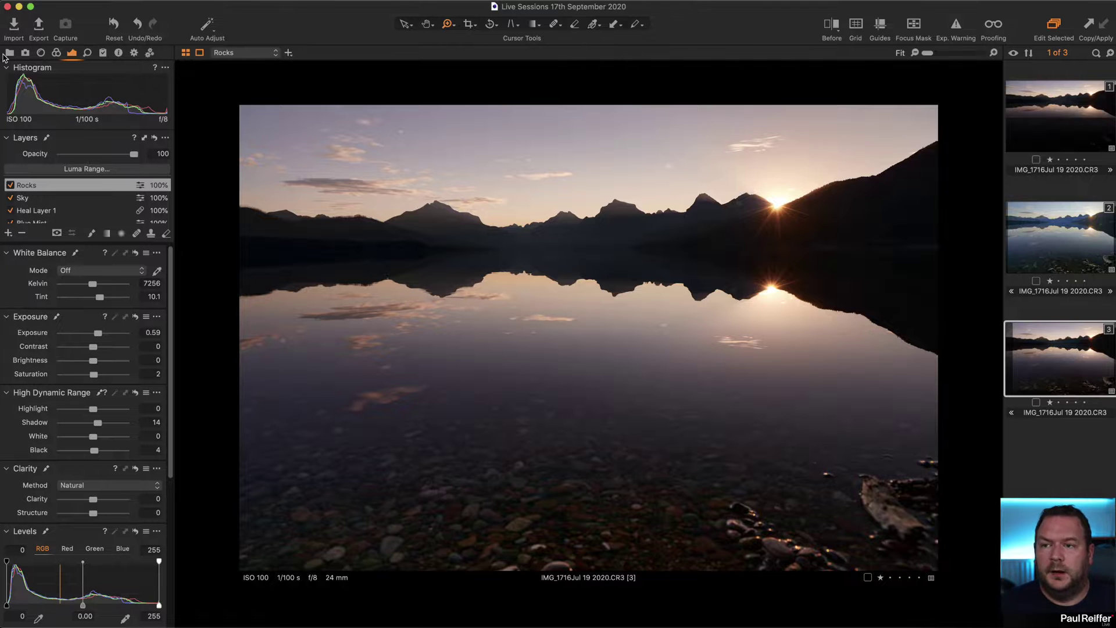
# Open the user collection holding the staircase photo JLK02829.RAF and enable chromatic aberration correction on it.
pyautogui.click(9, 53)
pyautogui.click(57, 165)
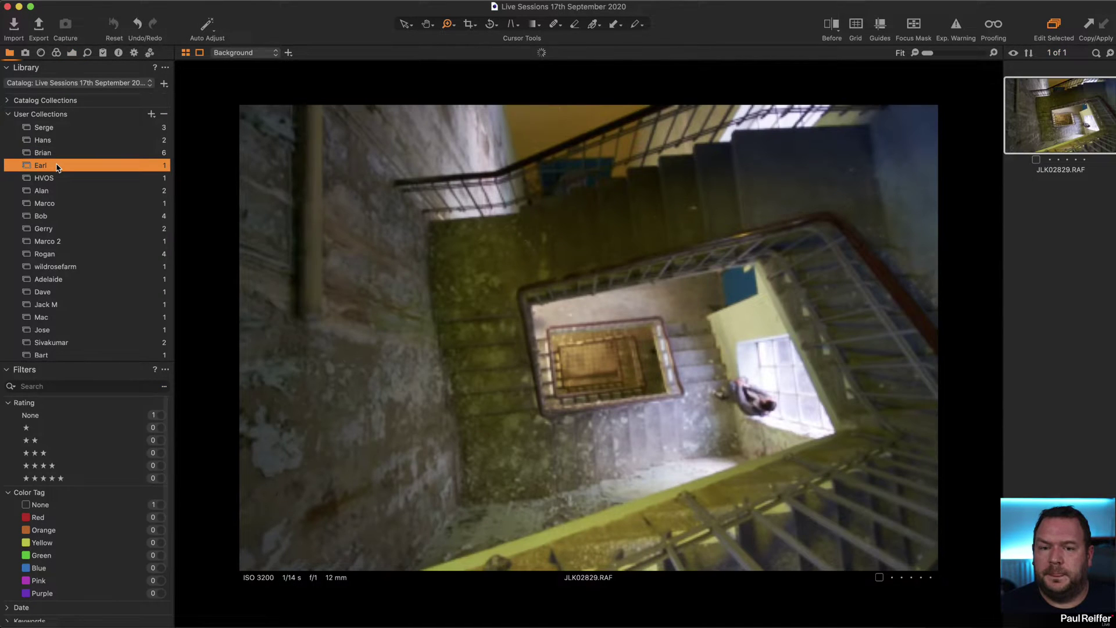
pyautogui.click(72, 52)
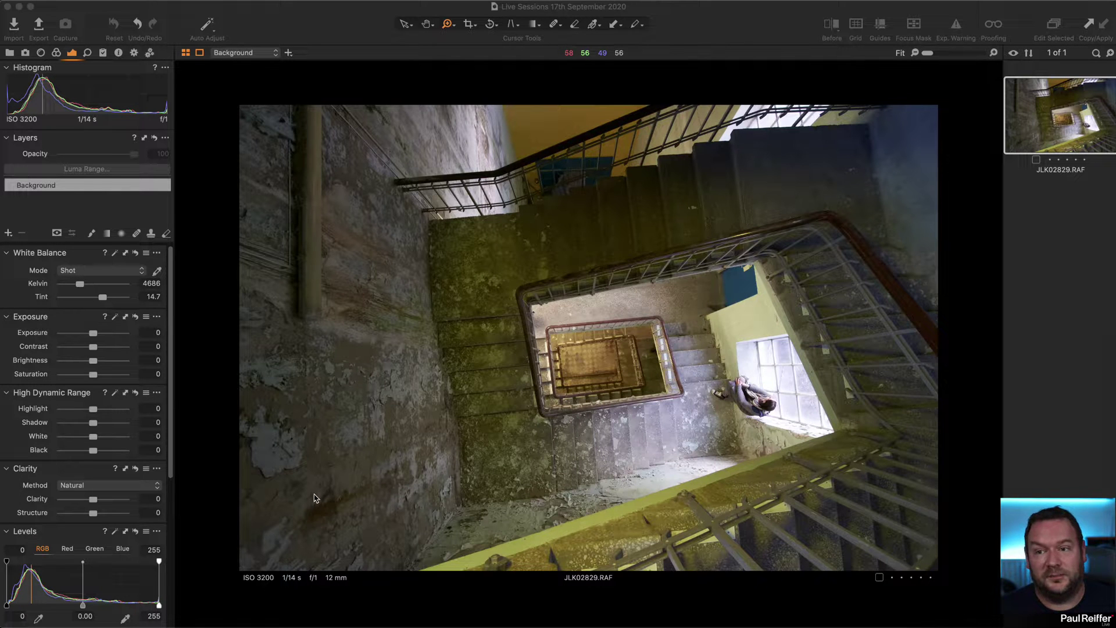
pyautogui.click(40, 52)
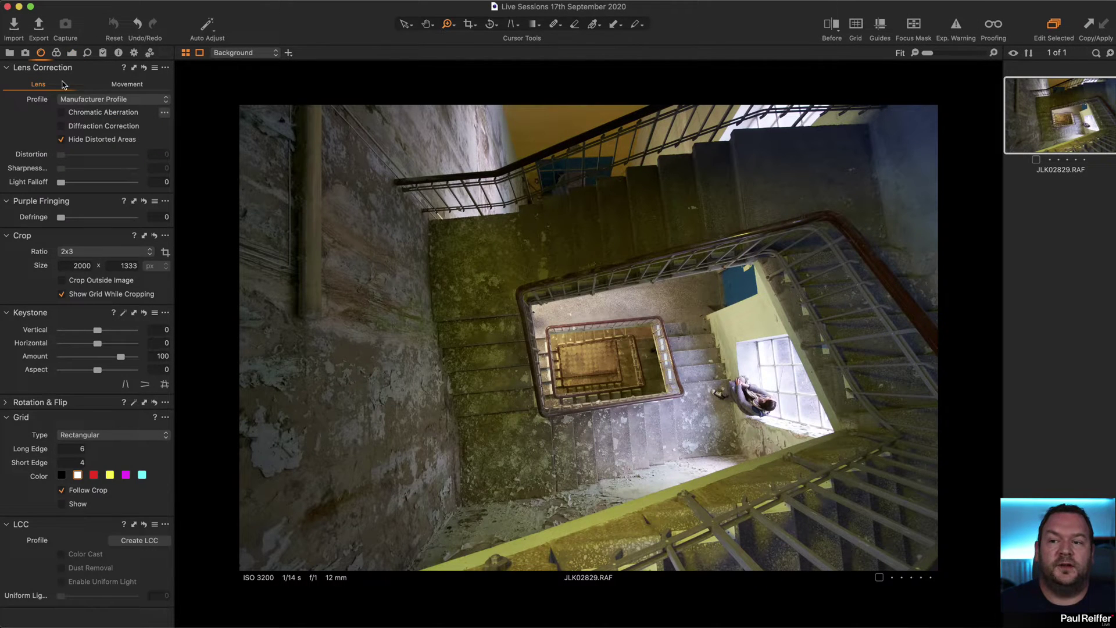
pyautogui.click(104, 114)
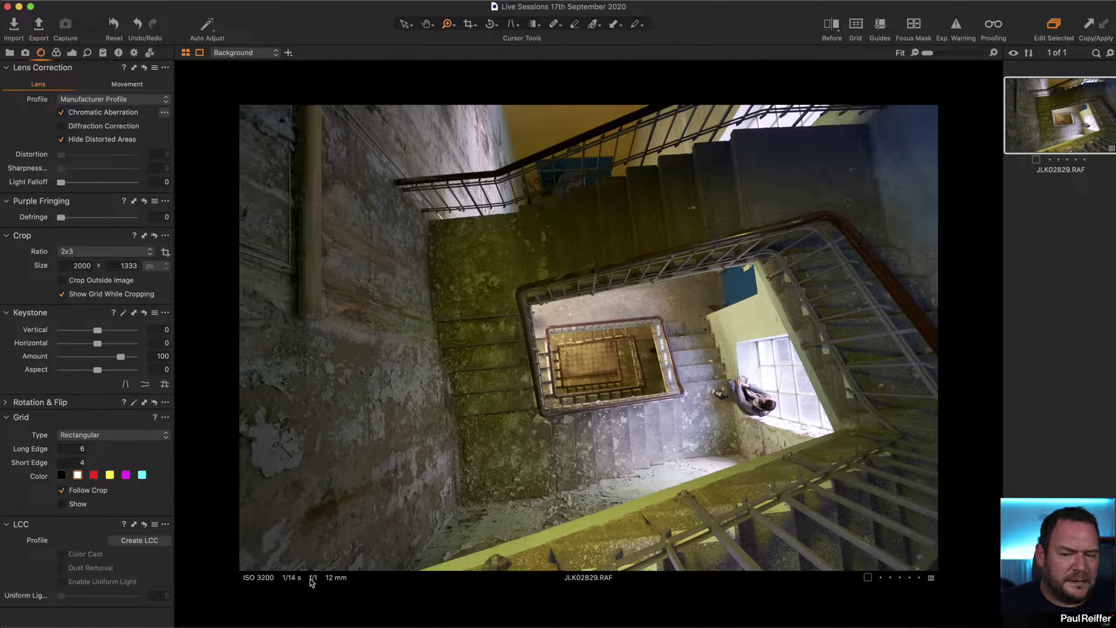
# Read through the staircase photo's metadata for its camera, lens and exposure details.
pyautogui.click(118, 53)
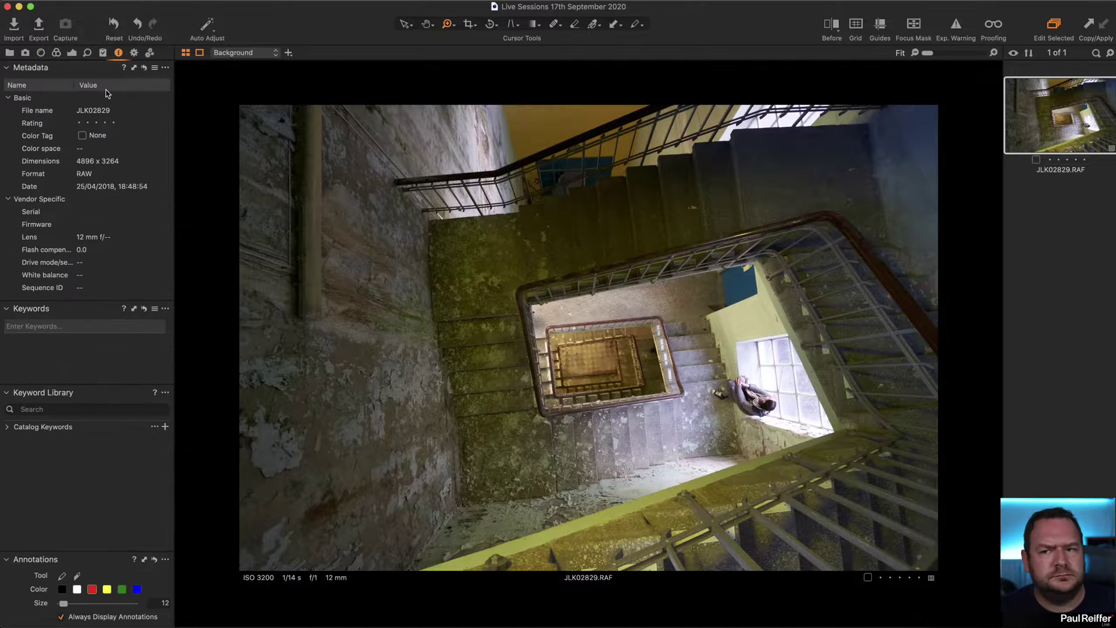
pyautogui.scroll(-10, 133, 193)
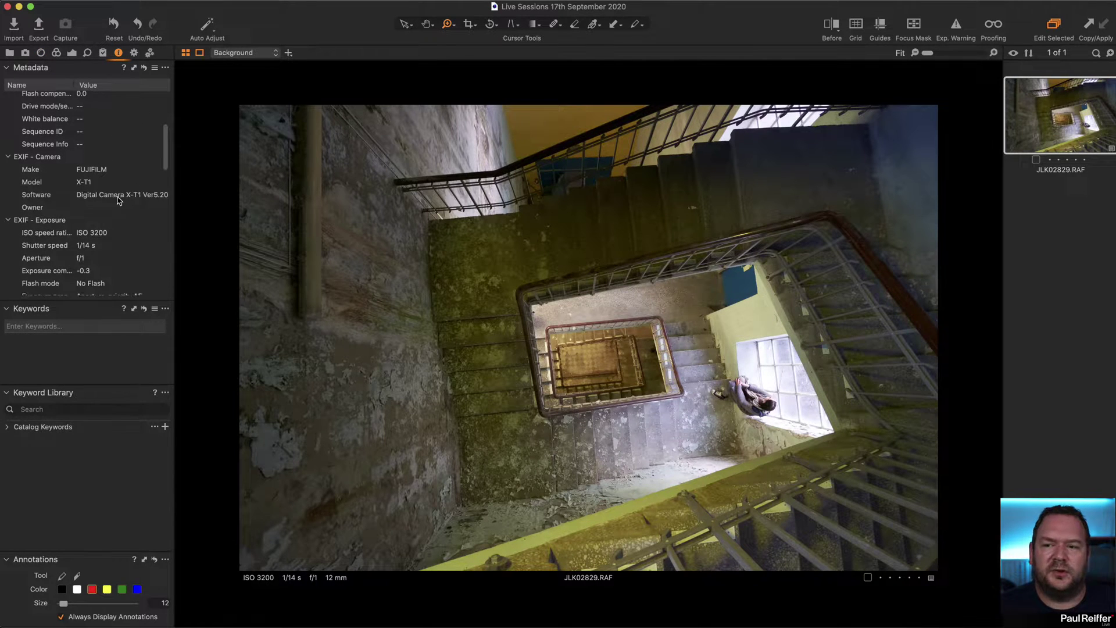
pyautogui.scroll(-3, 142, 193)
pyautogui.scroll(8, 123, 212)
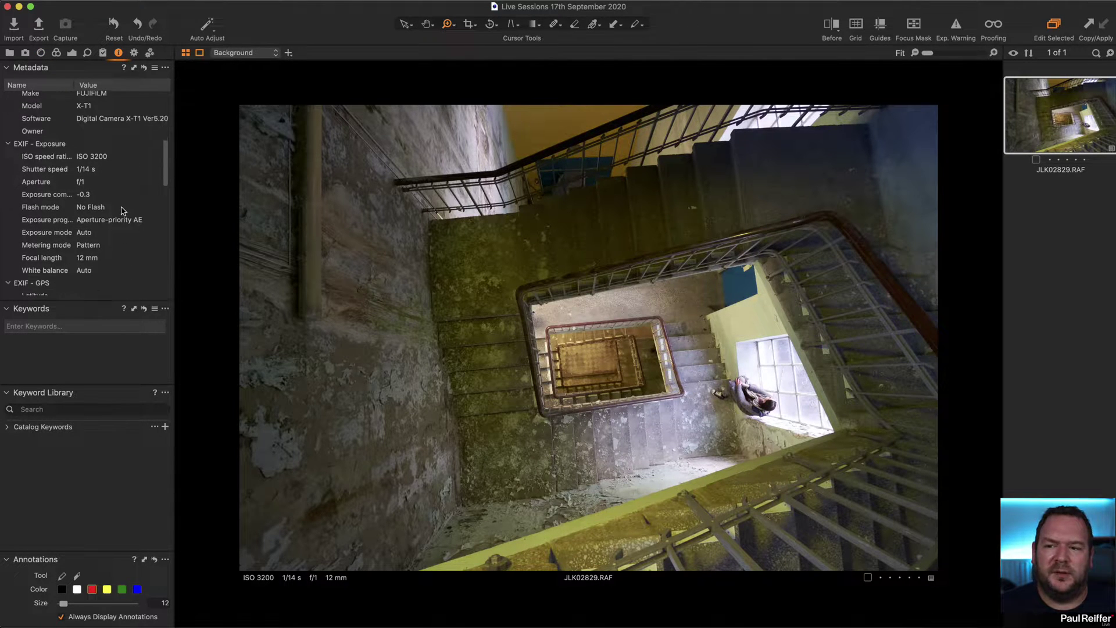
pyautogui.scroll(3, 122, 211)
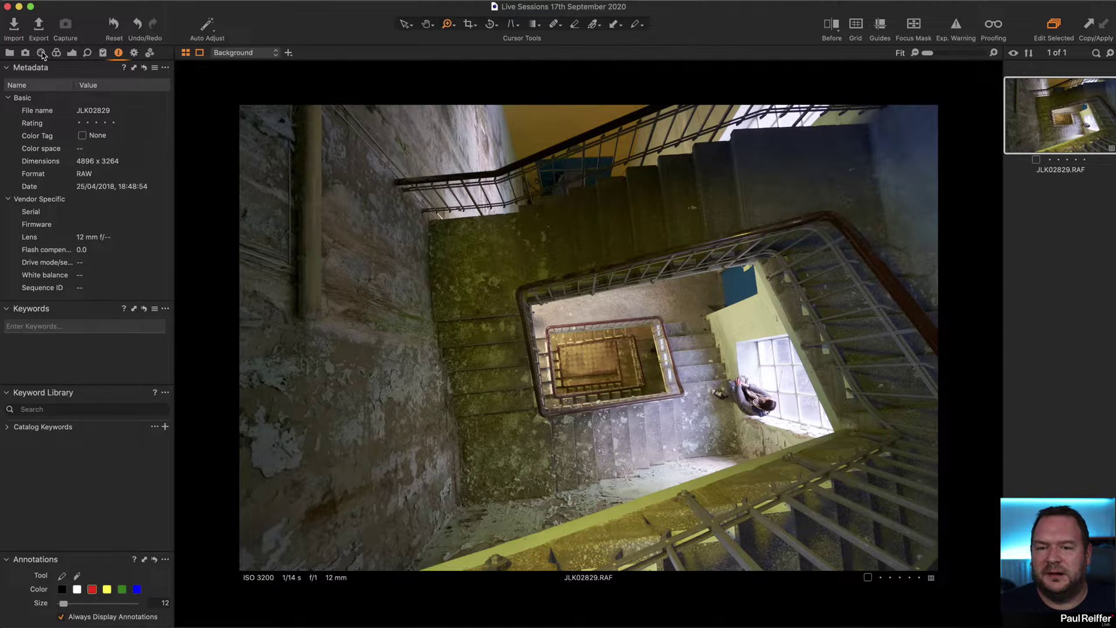
# Examine the inner stairwell and the seated figure by the window up close with the lens corrections on.
pyautogui.click(40, 53)
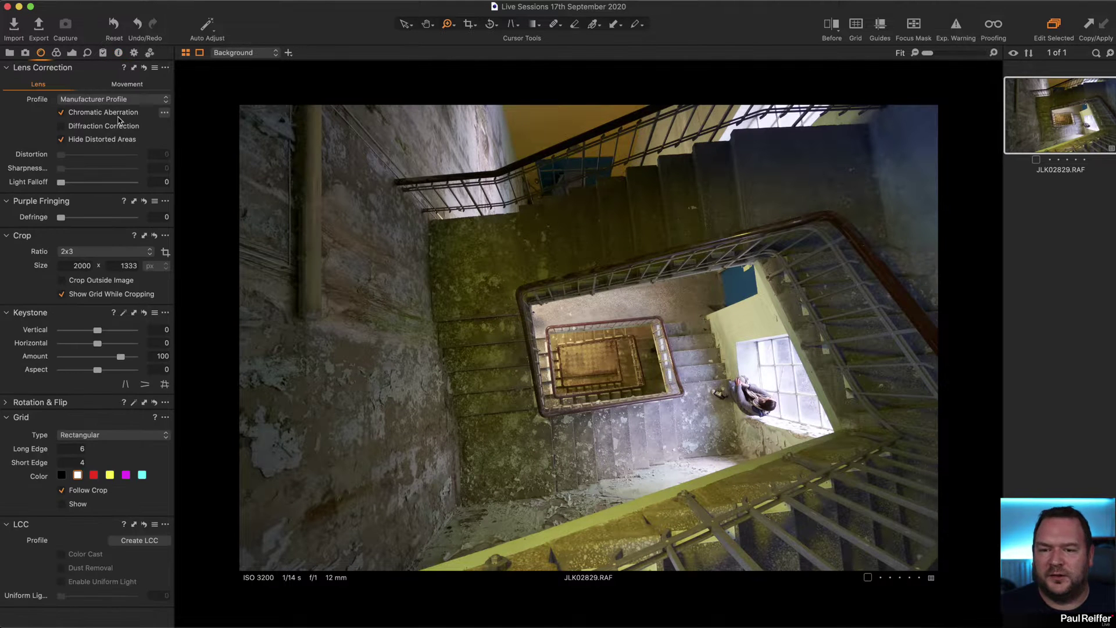
pyautogui.click(493, 387)
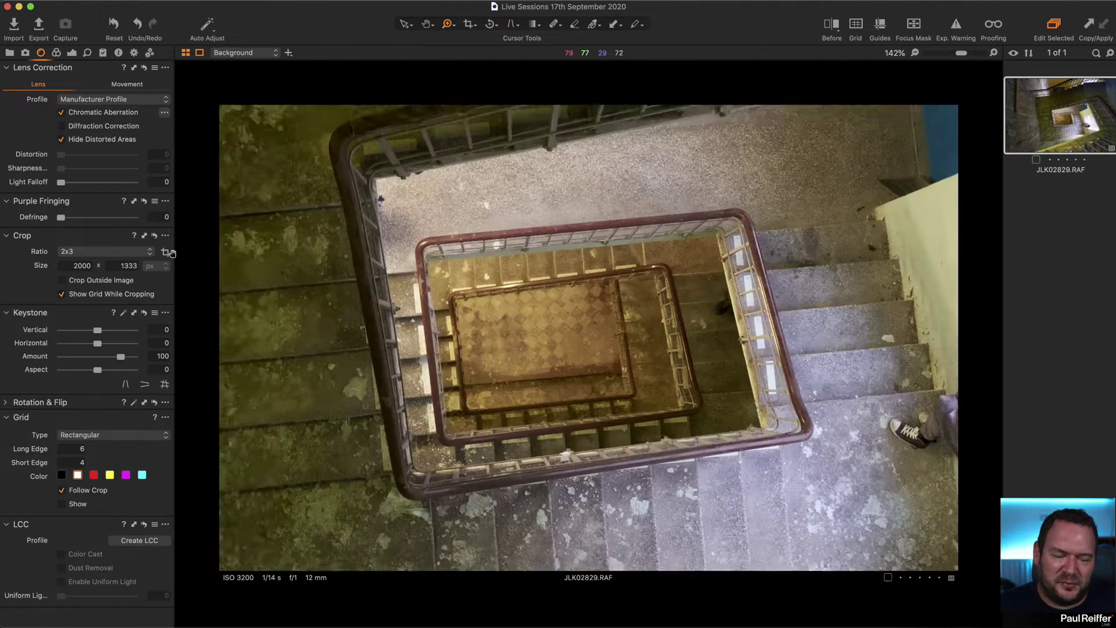
pyautogui.moveTo(785, 408); pyautogui.dragTo(679, 352)
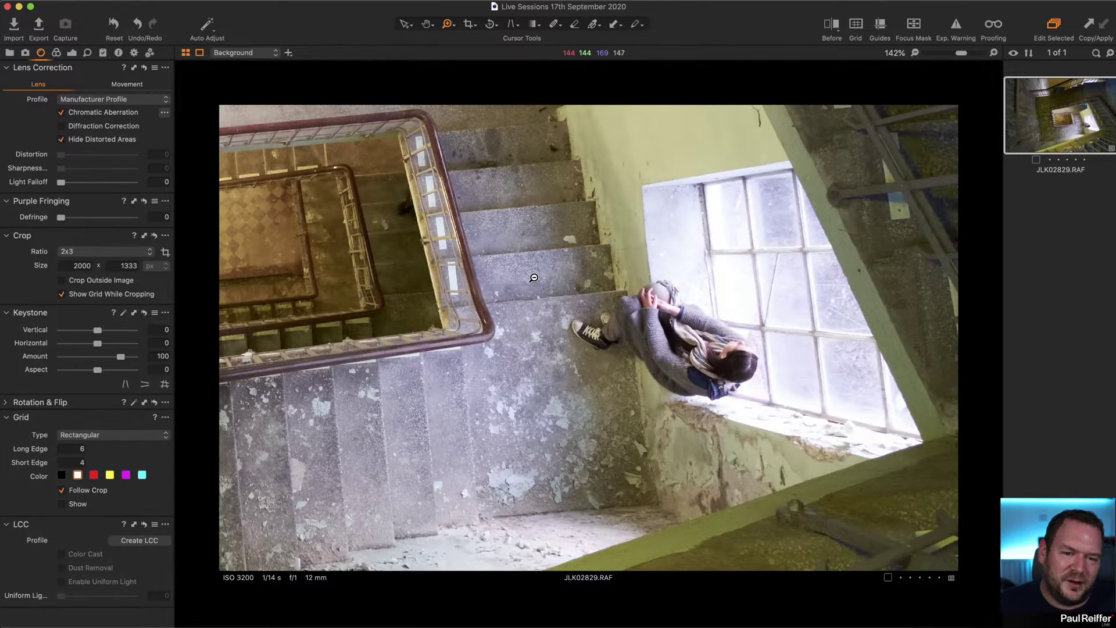
pyautogui.keyDown('alt'); pyautogui.click(534, 278); pyautogui.keyUp('alt')
pyautogui.keyDown('alt'); pyautogui.click(534, 278); pyautogui.keyUp('alt')
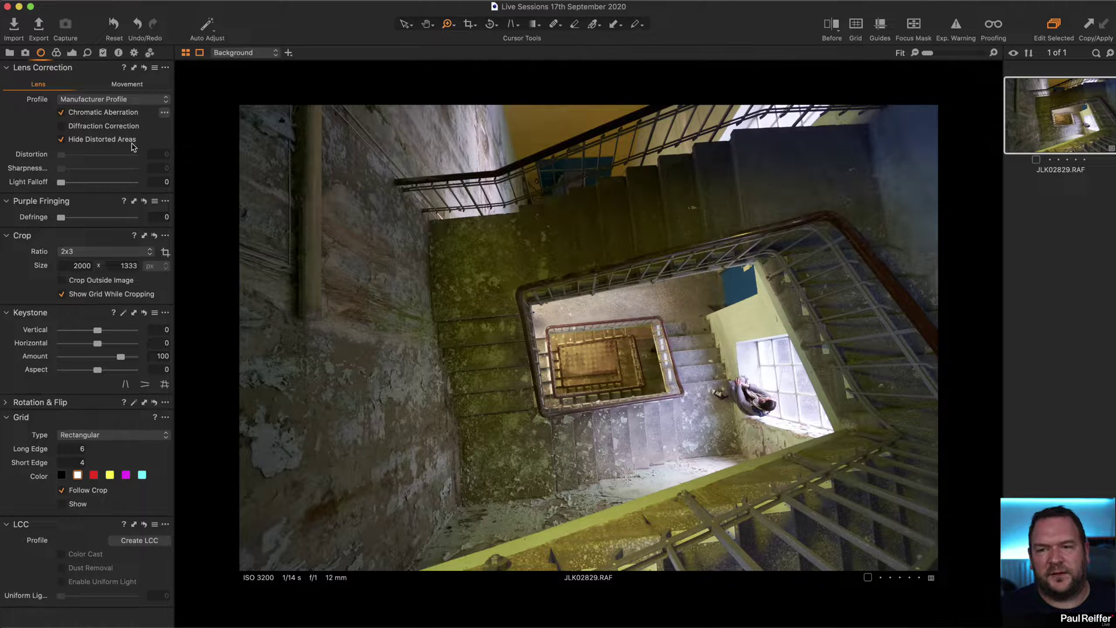
# Place the right vertical keystone guide at a slant from the upper flight of stairs past the window to the lower railing.
pyautogui.click(514, 26)
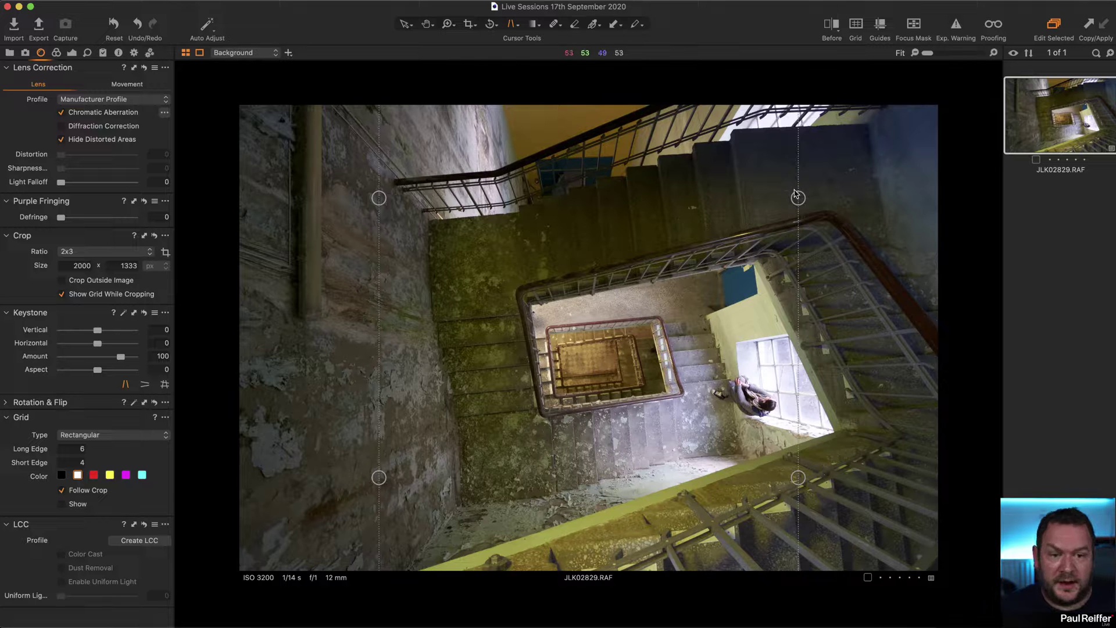
pyautogui.moveTo(798, 198); pyautogui.dragTo(783, 192)
pyautogui.moveTo(798, 477)
pyautogui.mouseDown()
pyautogui.moveTo(820, 487)
pyautogui.moveTo(807, 494)
pyautogui.mouseUp()
pyautogui.moveTo(783, 191); pyautogui.dragTo(773, 192)
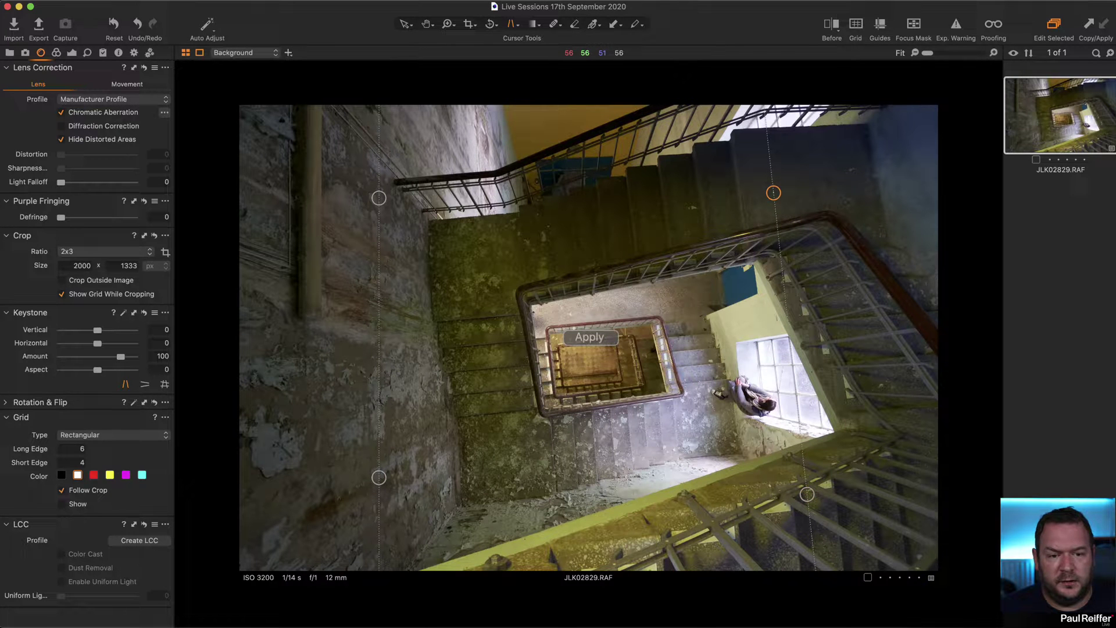
pyautogui.moveTo(807, 494); pyautogui.dragTo(811, 493)
pyautogui.moveTo(773, 192); pyautogui.dragTo(773, 190)
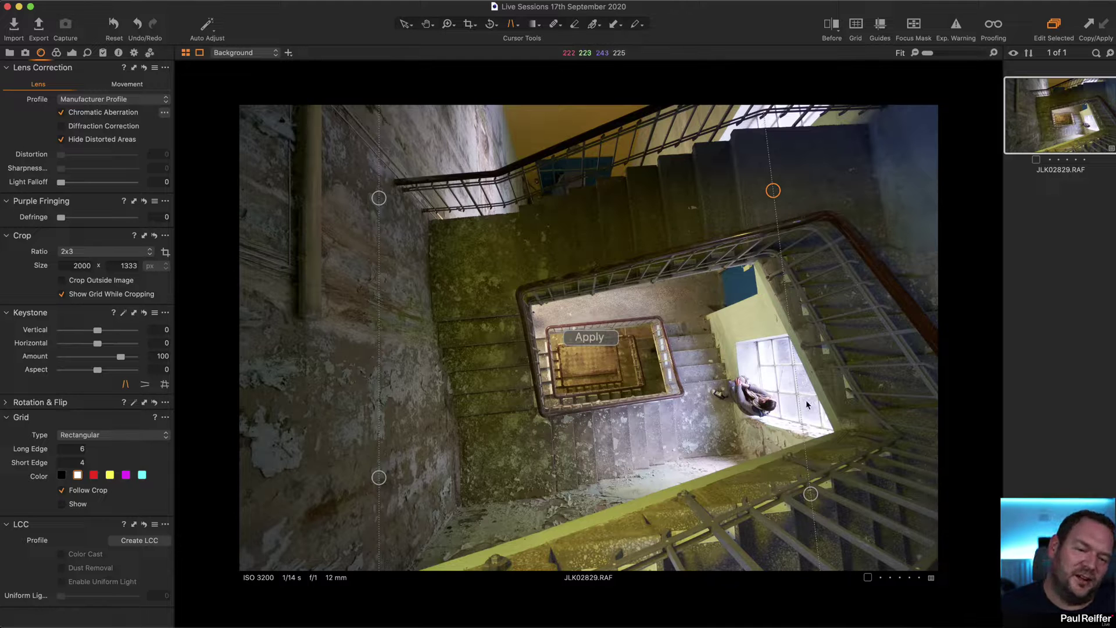
pyautogui.moveTo(810, 494); pyautogui.dragTo(812, 499)
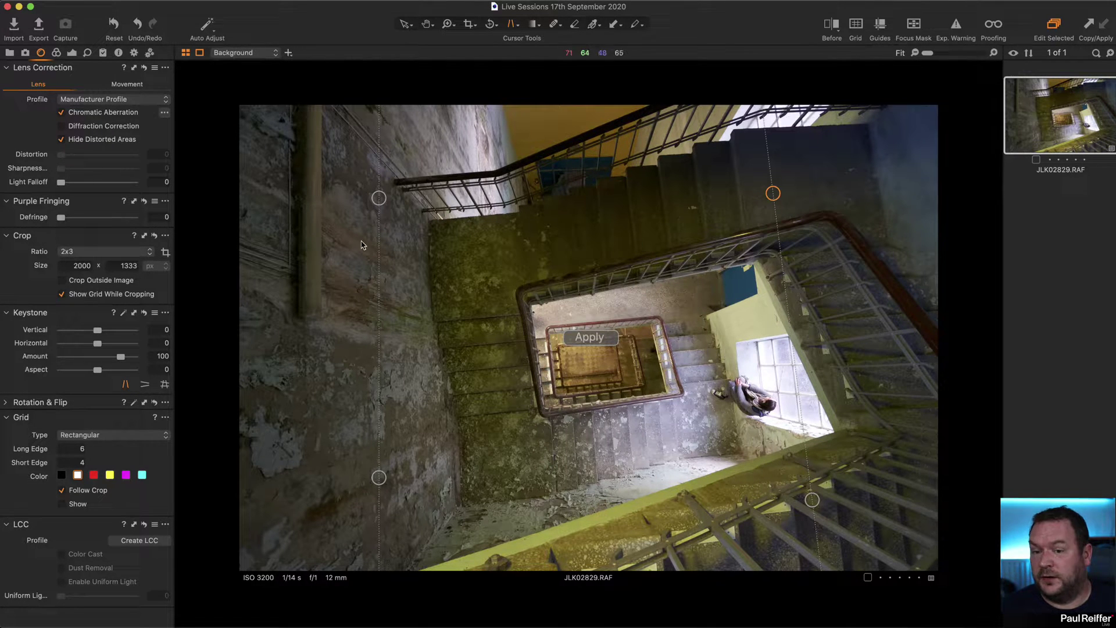
# Align the left vertical keystone guide with the pipe on the peeling wall and apply the keystone correction.
pyautogui.moveTo(379, 198); pyautogui.dragTo(305, 173)
pyautogui.moveTo(379, 477); pyautogui.dragTo(309, 568)
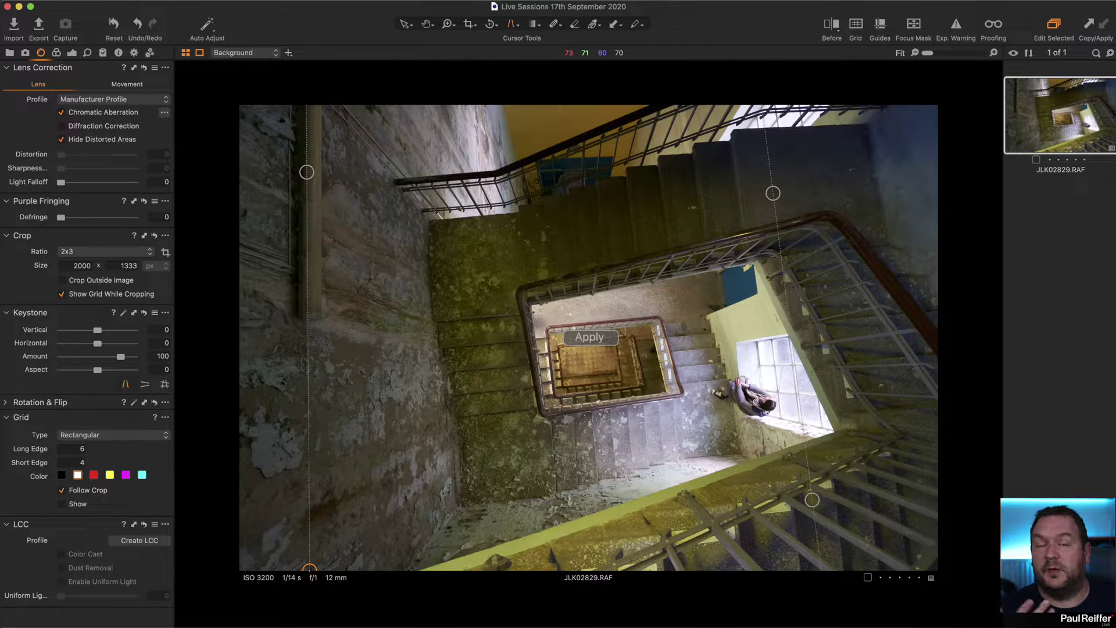
pyautogui.click(591, 337)
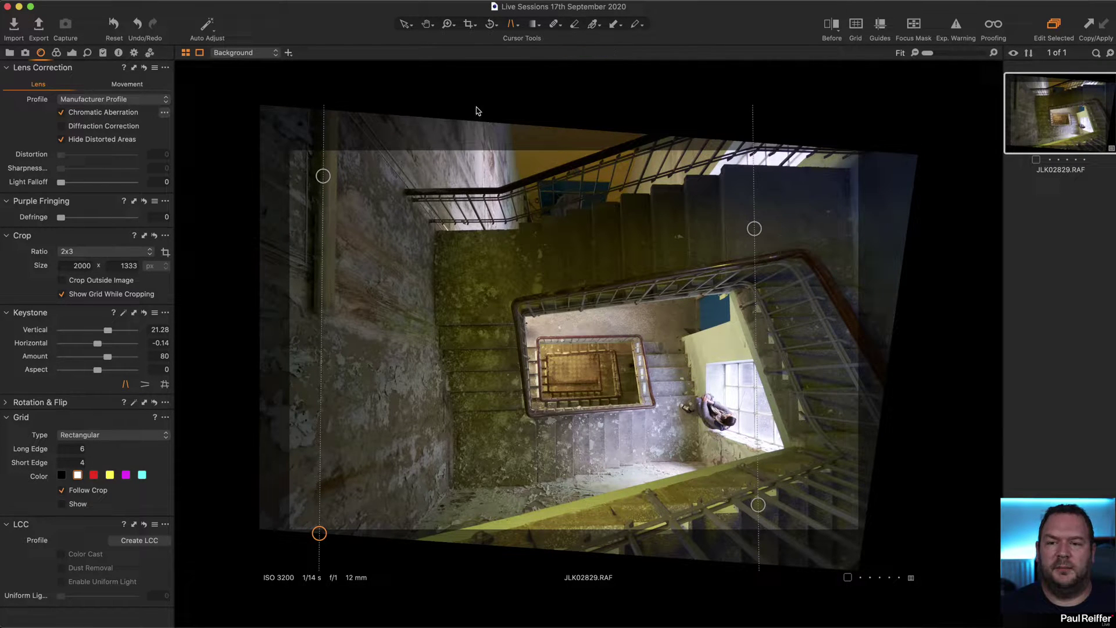
# Refit the 2x3 crop inside the keystone-corrected staircase photo.
pyautogui.click(471, 26)
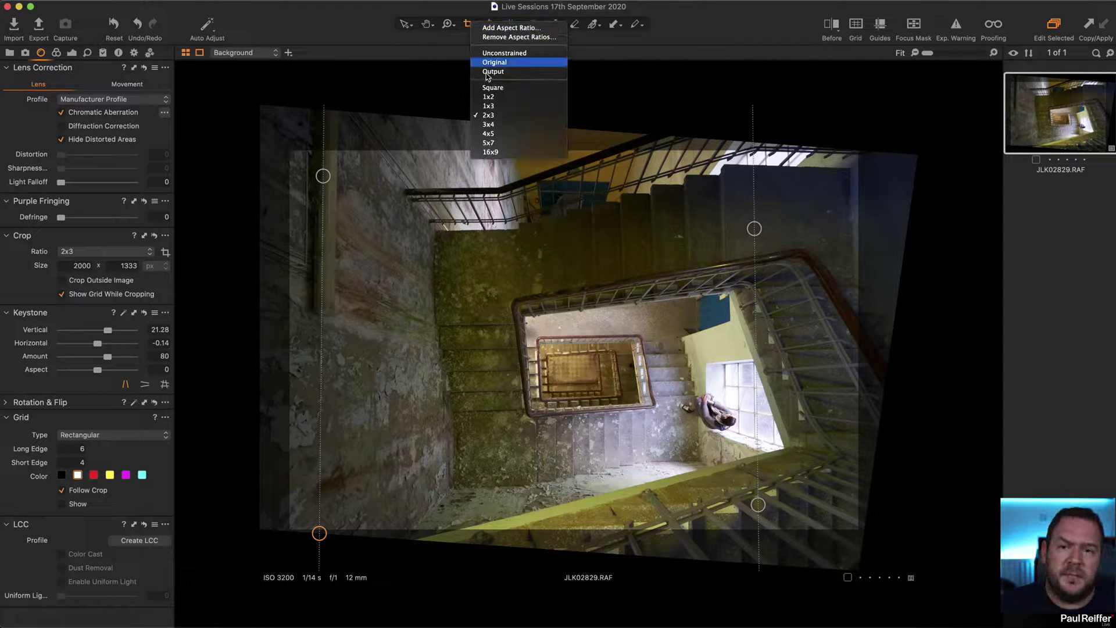
pyautogui.click(494, 114)
pyautogui.moveTo(292, 151); pyautogui.dragTo(351, 191)
pyautogui.moveTo(434, 250); pyautogui.dragTo(411, 239)
pyautogui.moveTo(360, 188); pyautogui.dragTo(287, 154)
pyautogui.moveTo(488, 231); pyautogui.dragTo(473, 225)
pyautogui.moveTo(772, 457); pyautogui.dragTo(785, 464)
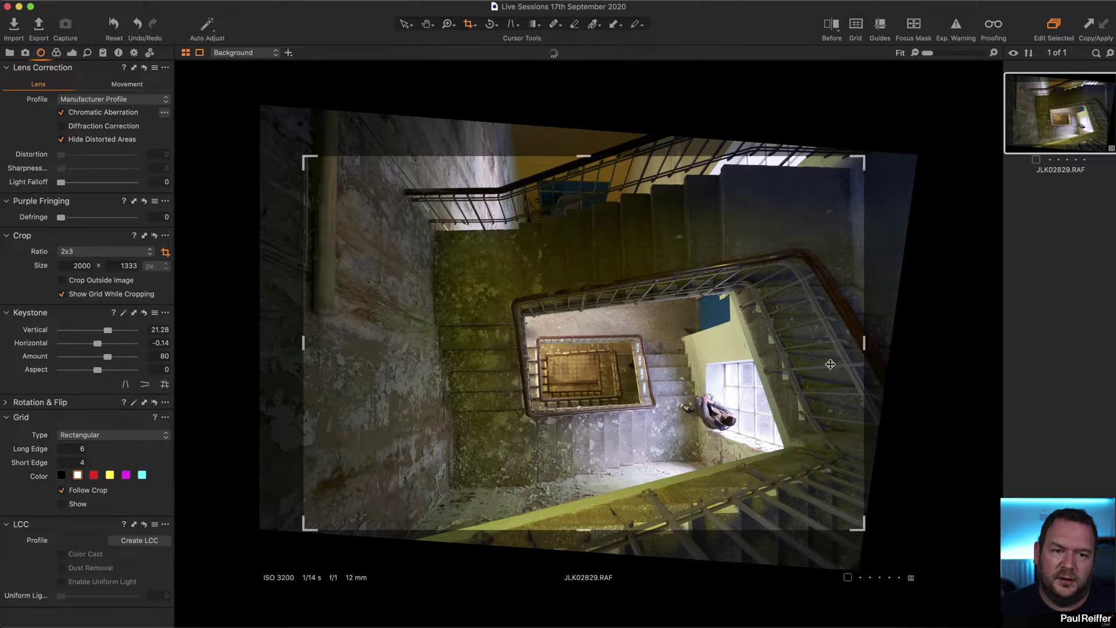
pyautogui.moveTo(310, 161)
pyautogui.mouseDown()
pyautogui.moveTo(281, 147)
pyautogui.moveTo(293, 152)
pyautogui.mouseUp()
pyautogui.moveTo(524, 256); pyautogui.dragTo(529, 258)
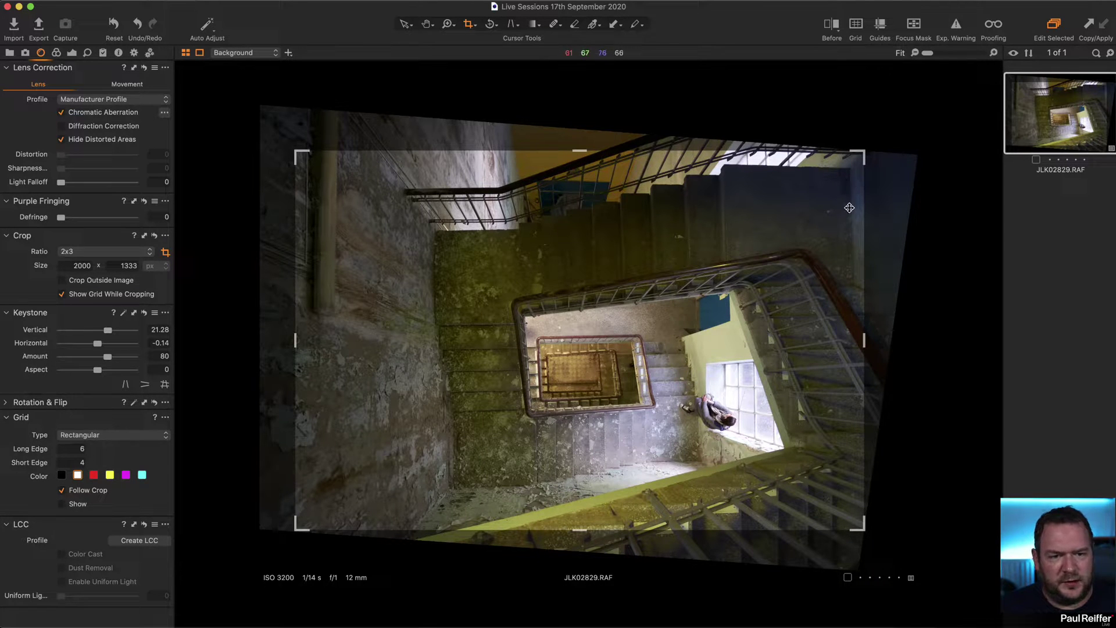
# Nudge the upper end of the right keystone guide slightly left and reapply the correction.
pyautogui.click(511, 27)
pyautogui.moveTo(755, 227); pyautogui.dragTo(753, 228)
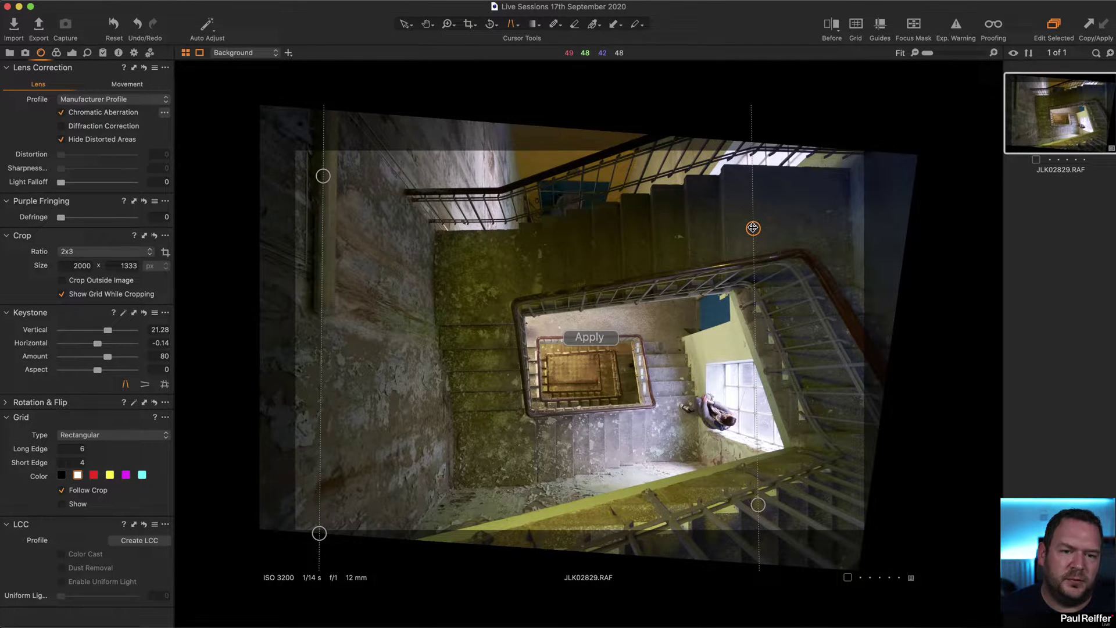
pyautogui.click(590, 337)
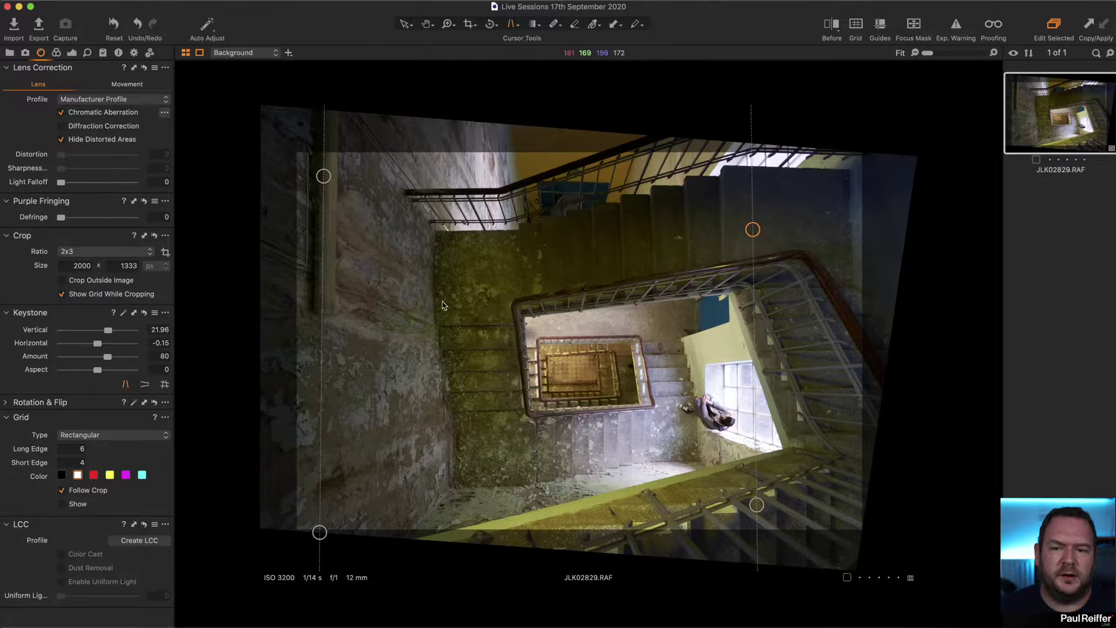
# Set the keystone Amount to 100.
pyautogui.doubleClick(158, 356)
pyautogui.write('10')
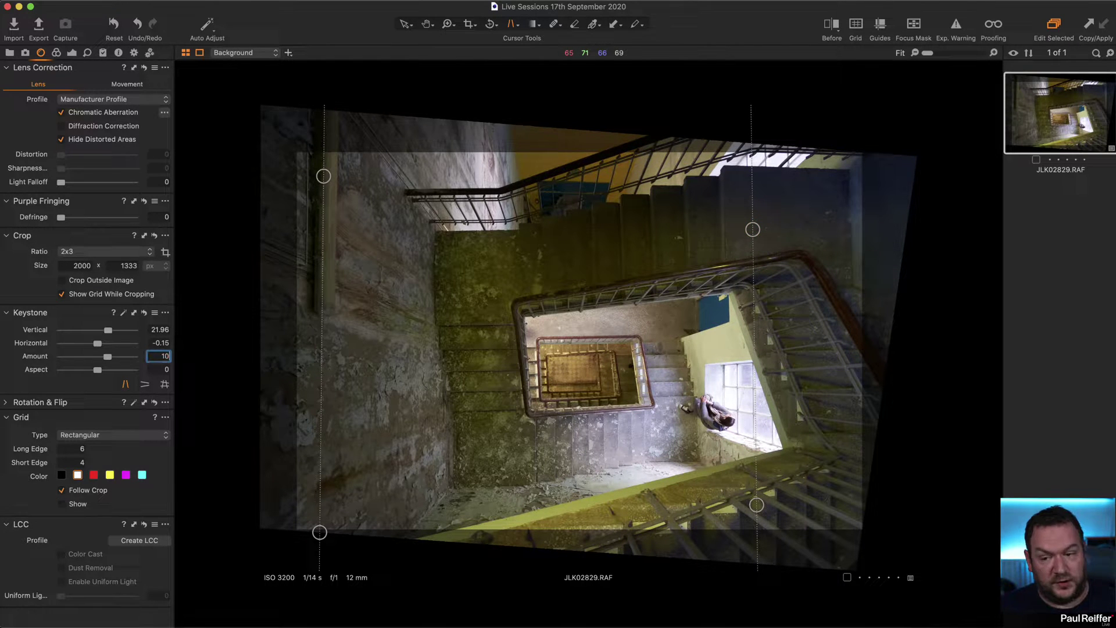
pyautogui.write('0')
pyautogui.press('Tab')
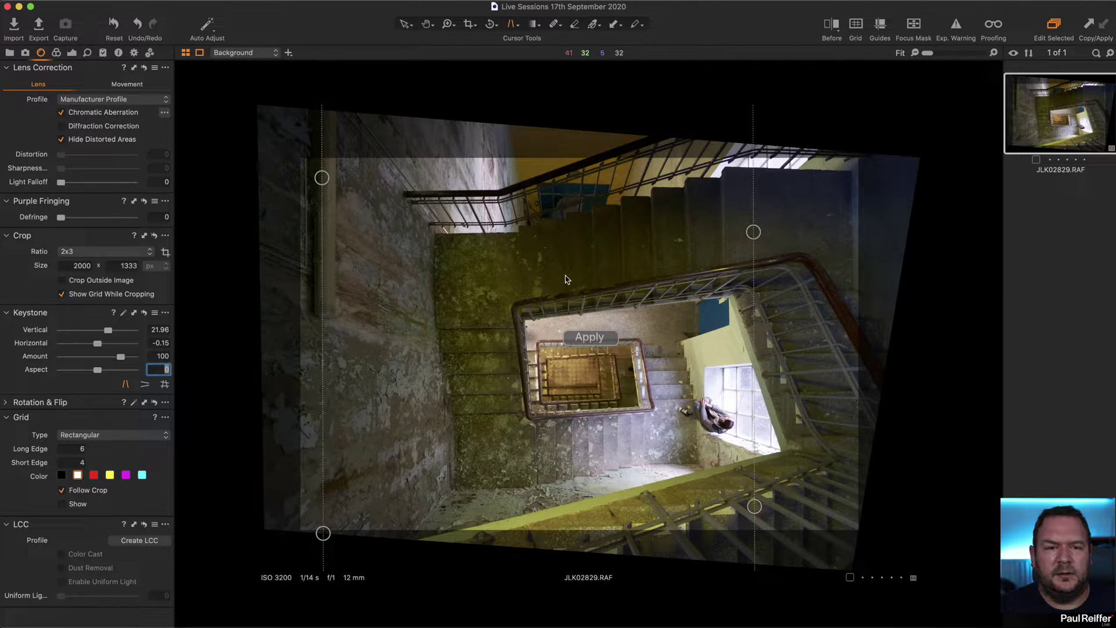
# Reposition and enlarge the 2x3 crop to fill the usable area of the fully corrected photo, and finish cropping.
pyautogui.click(468, 24)
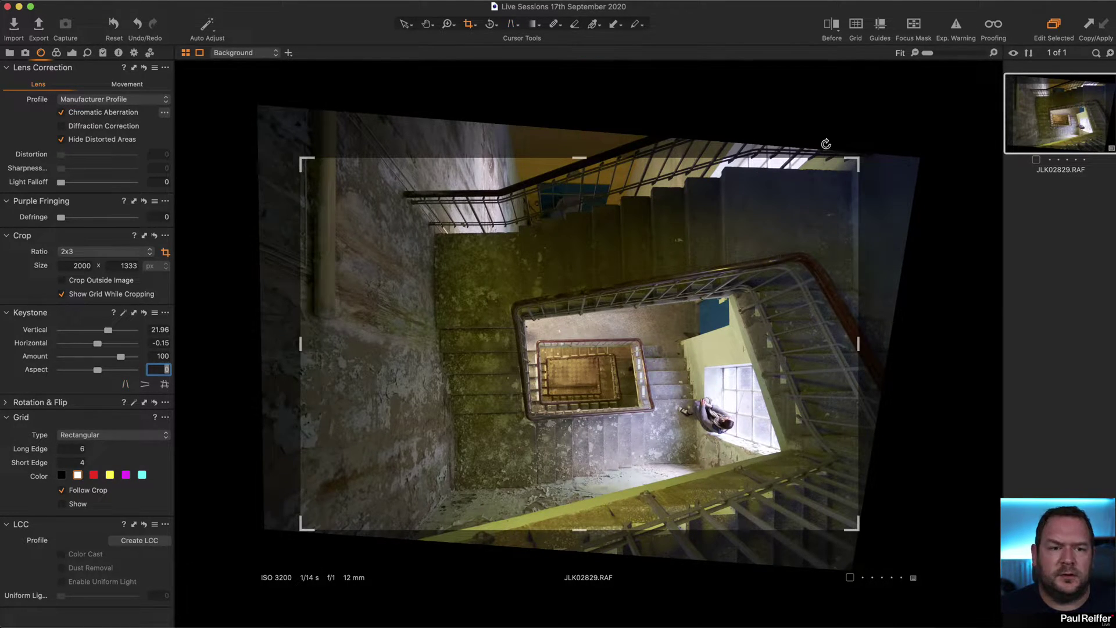
pyautogui.moveTo(829, 183); pyautogui.dragTo(815, 192)
pyautogui.moveTo(300, 528); pyautogui.dragTo(300, 528)
pyautogui.moveTo(369, 492); pyautogui.dragTo(361, 495)
pyautogui.moveTo(859, 173); pyautogui.dragTo(863, 150)
pyautogui.moveTo(816, 215); pyautogui.dragTo(816, 215)
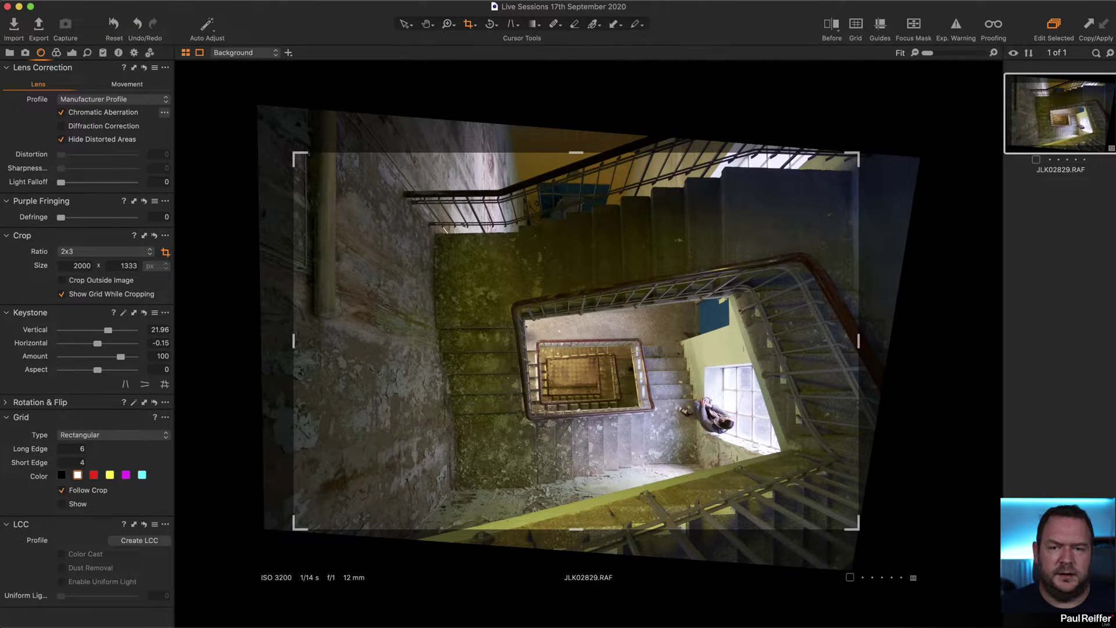
pyautogui.click(407, 25)
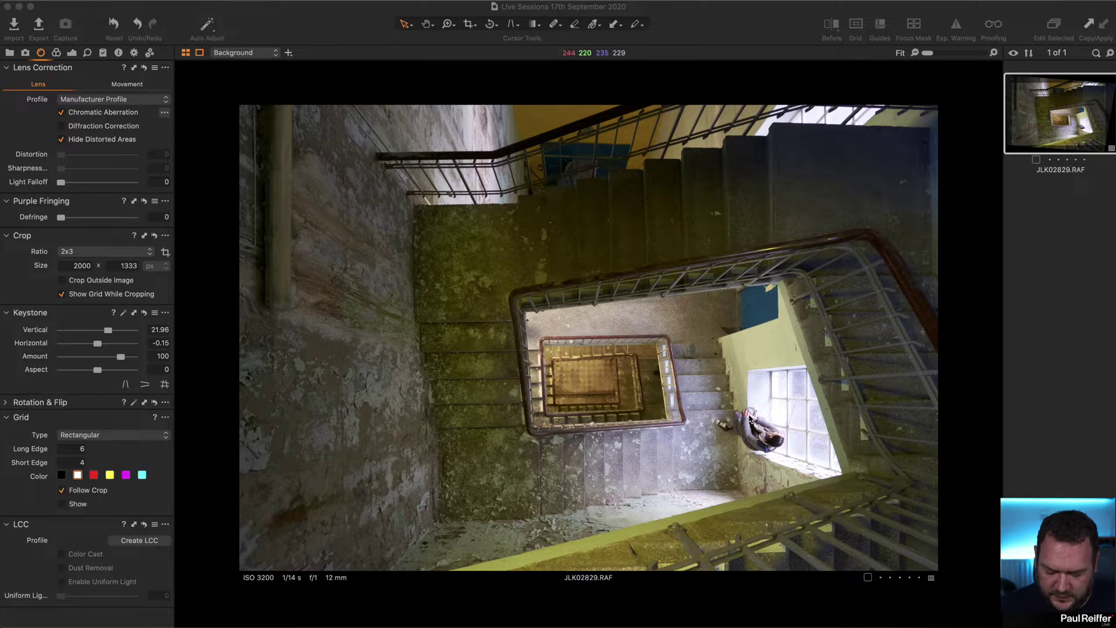
# Inspect the seated figure and the bright window at 100% magnification.
pyautogui.press('z')
pyautogui.click(768, 412)
pyautogui.click(768, 413)
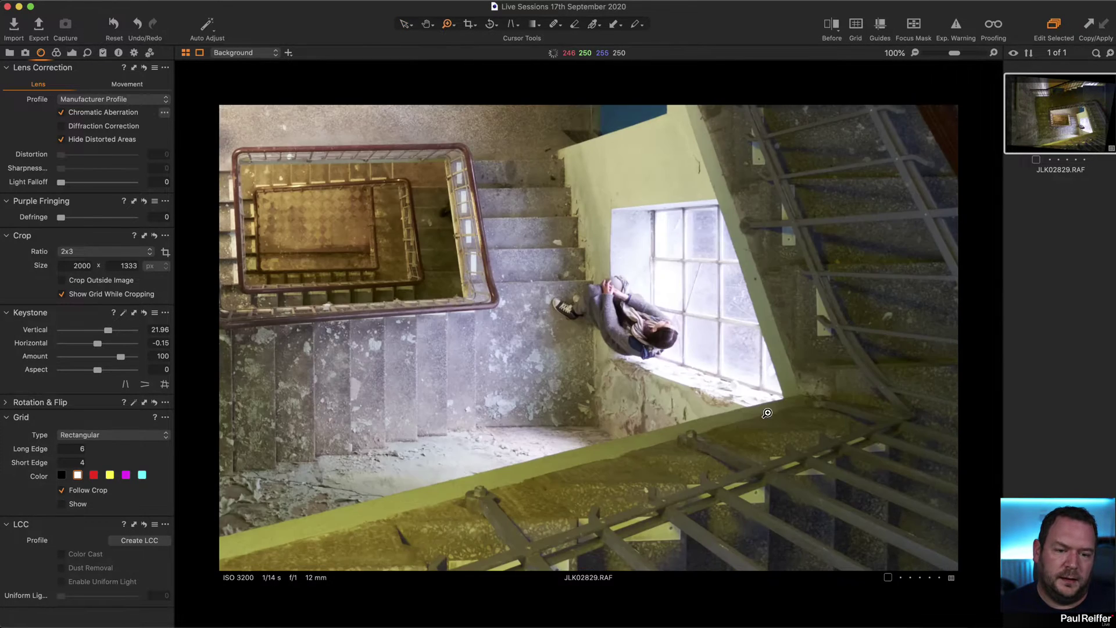
# Recover the bright window around the seated figure by setting Highlight to -54 and White to -62.
pyautogui.click(667, 266)
pyautogui.click(609, 417)
pyautogui.click(703, 309)
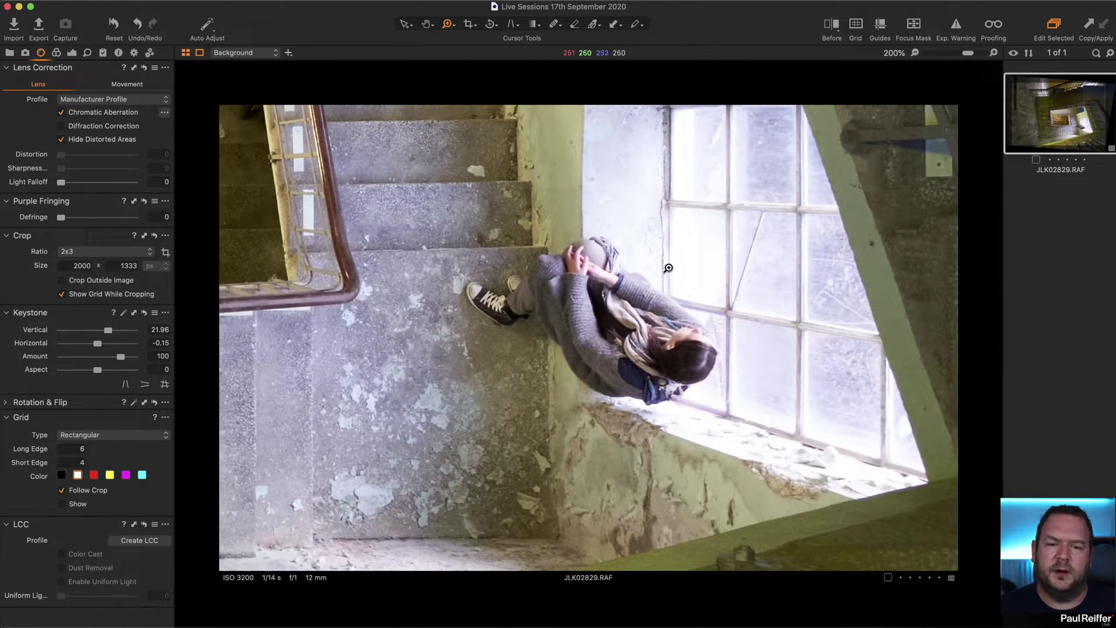
pyautogui.click(72, 53)
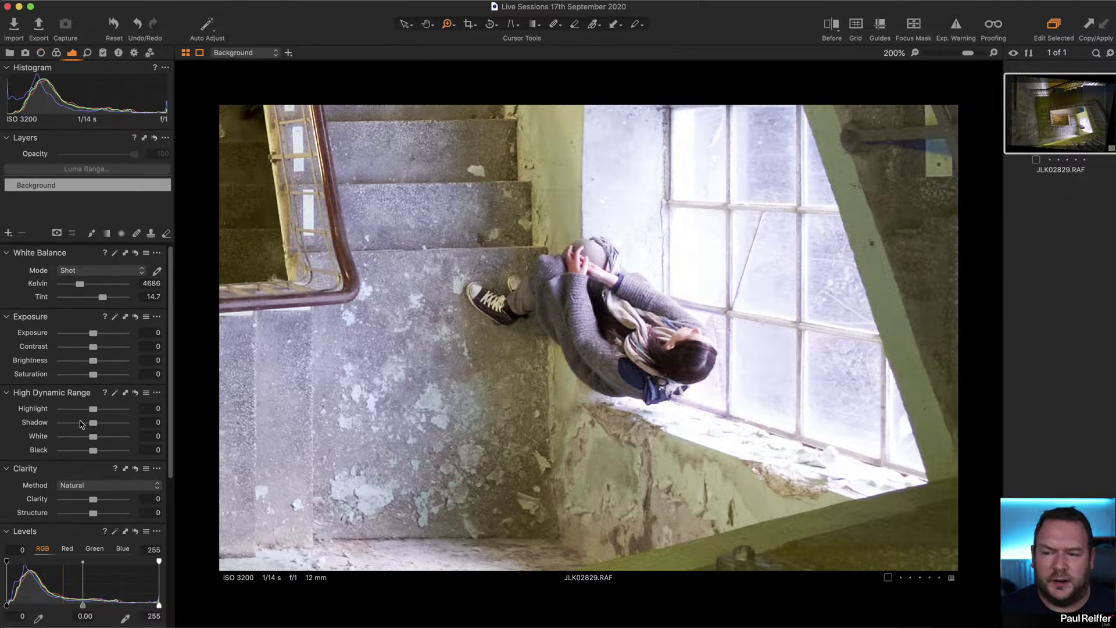
pyautogui.moveTo(94, 412); pyautogui.dragTo(72, 440)
pyautogui.click(584, 340)
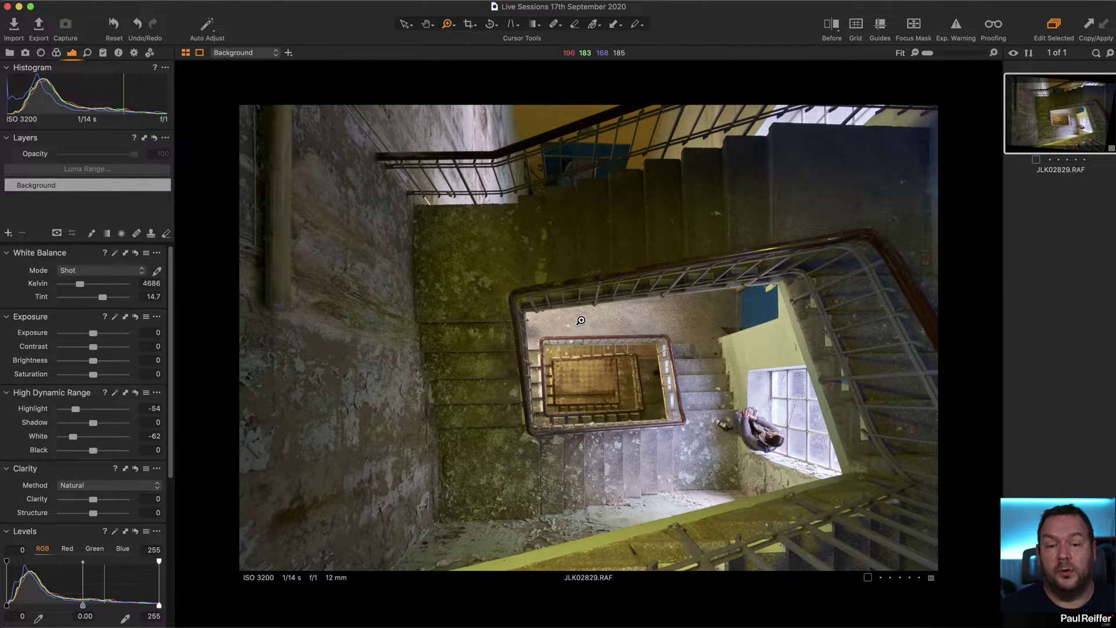
# Look through the black-and-white tools and the B&W user styles in the BEYOND B&W group.
pyautogui.click(57, 53)
pyautogui.scroll(-10, 46, 393)
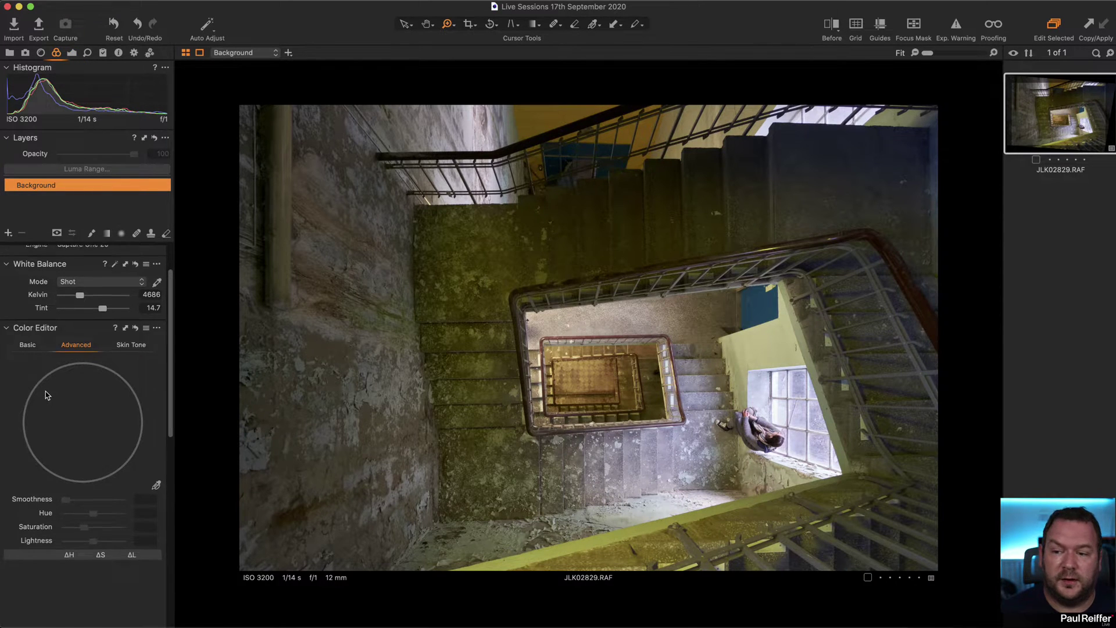
pyautogui.scroll(-3, 46, 394)
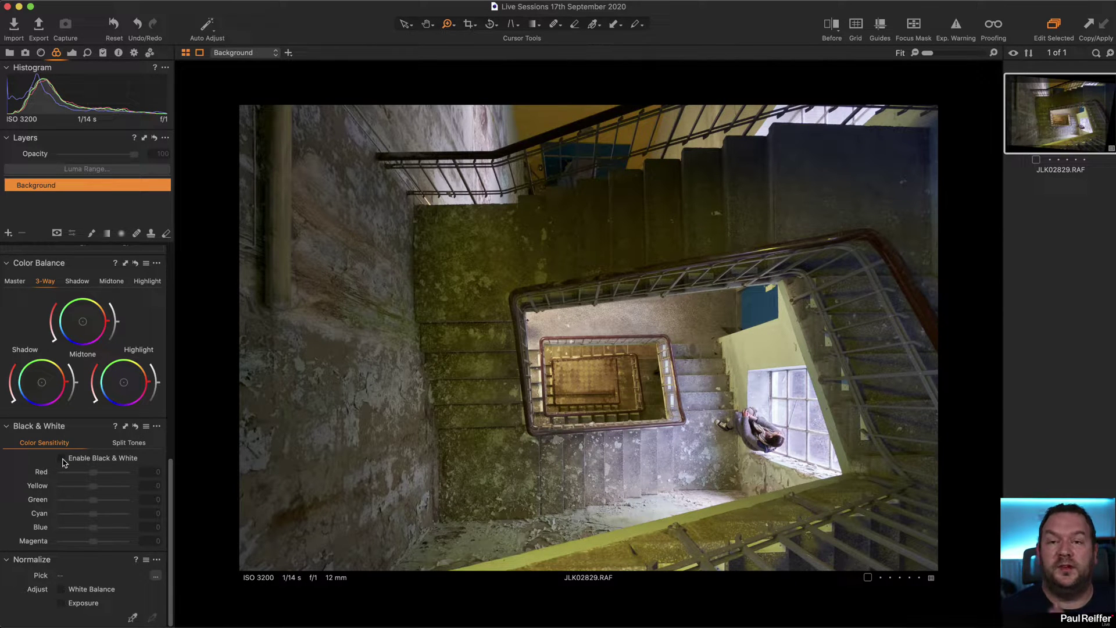
pyautogui.click(103, 53)
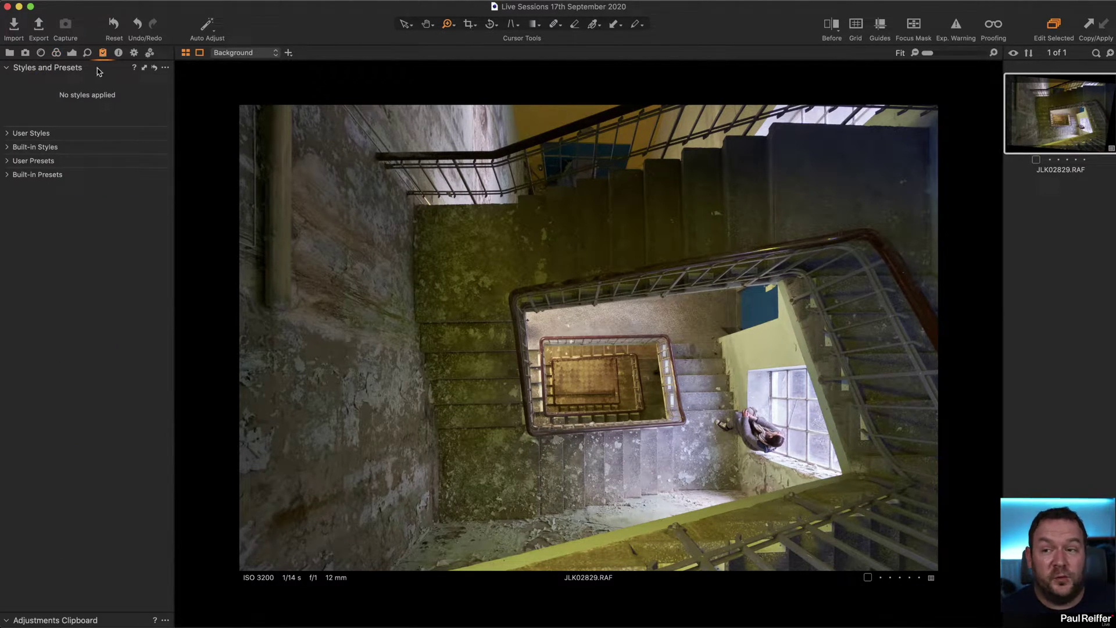
pyautogui.click(8, 134)
pyautogui.click(15, 160)
pyautogui.click(16, 147)
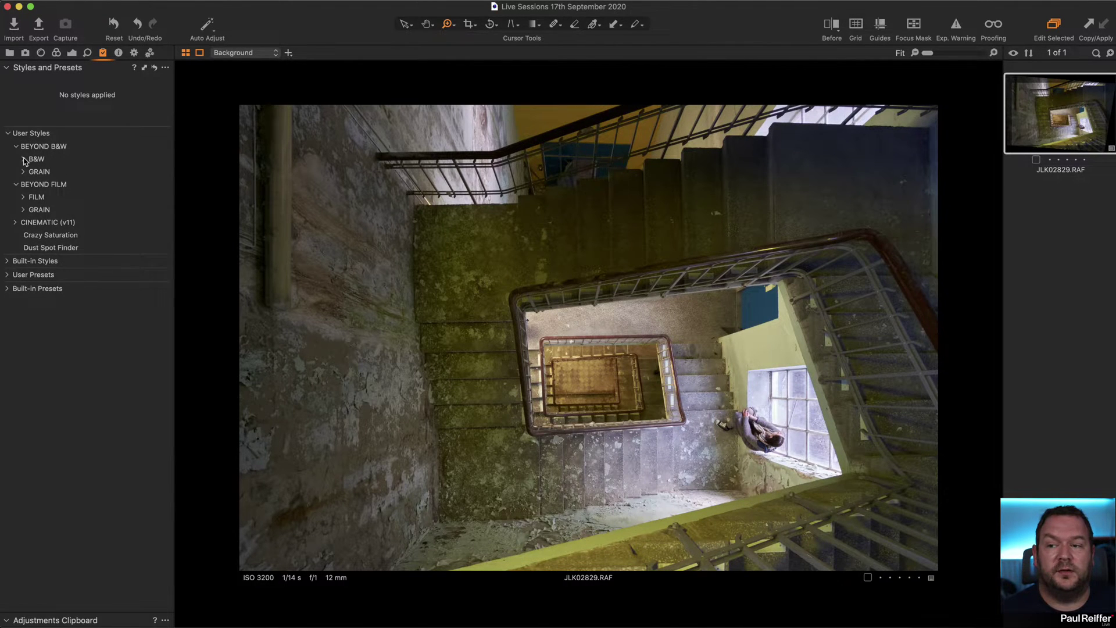
pyautogui.click(24, 159)
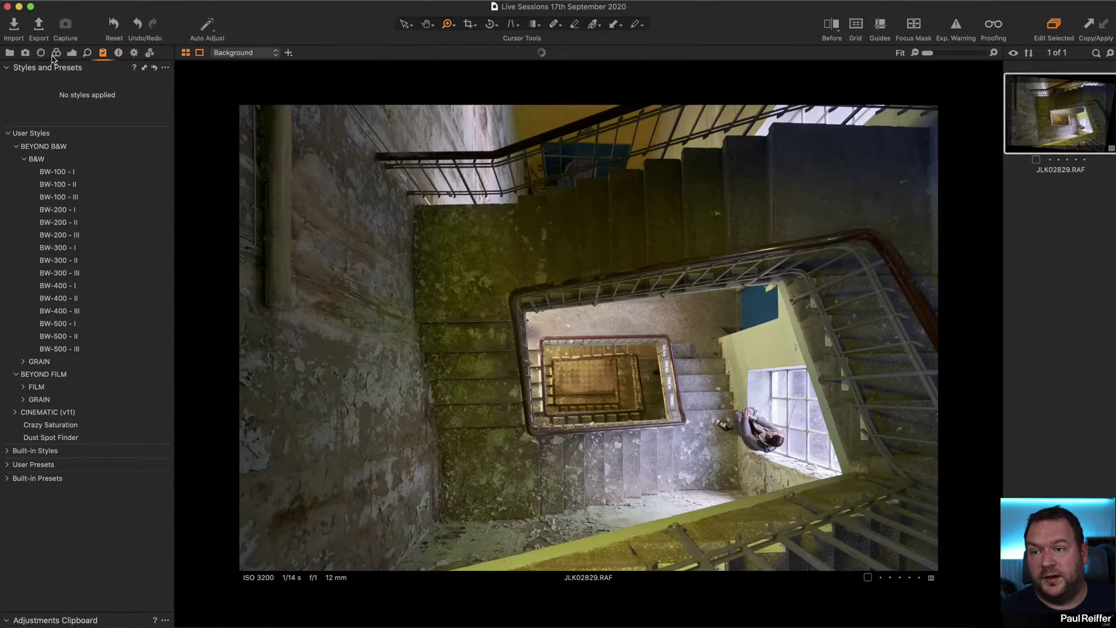
# Convert the staircase photo to black and white, comparing it once with the colour version.
pyautogui.click(56, 52)
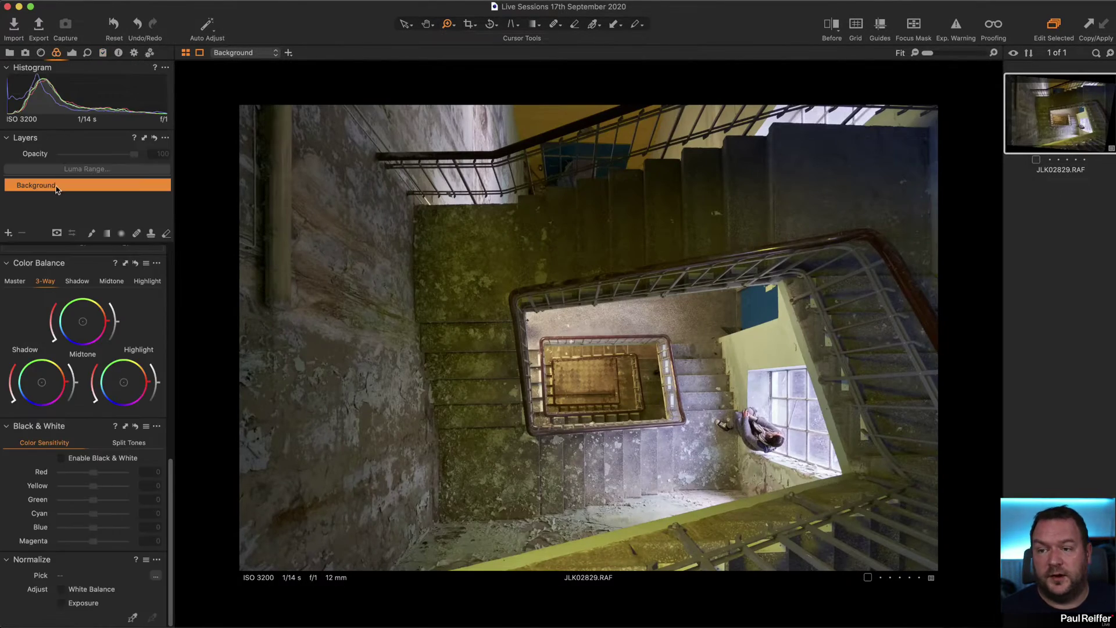
pyautogui.click(61, 458)
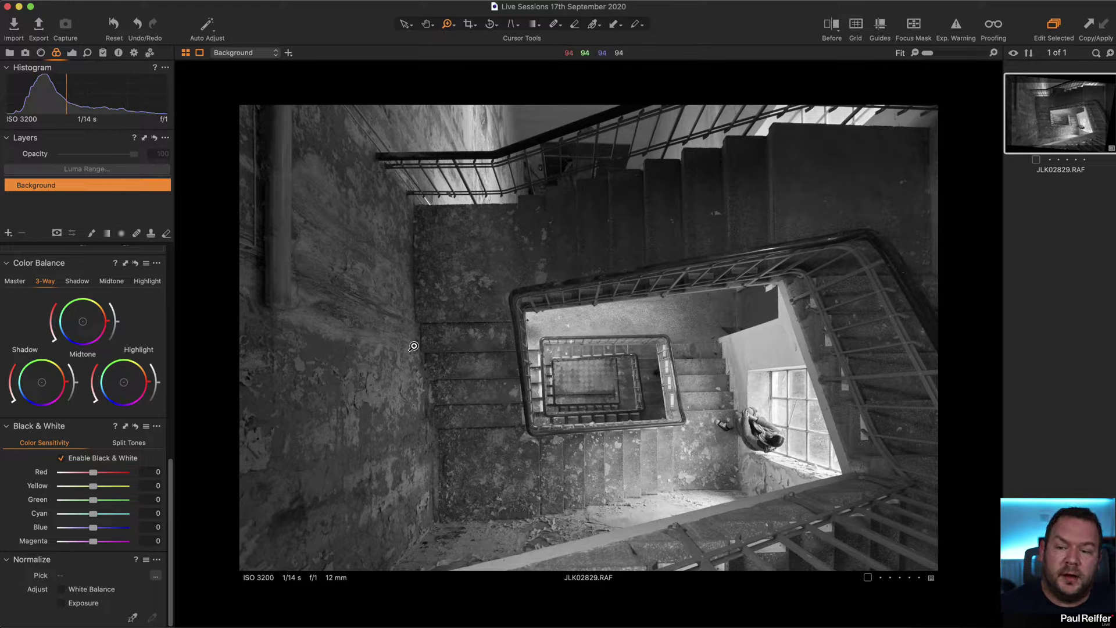
pyautogui.click(61, 458)
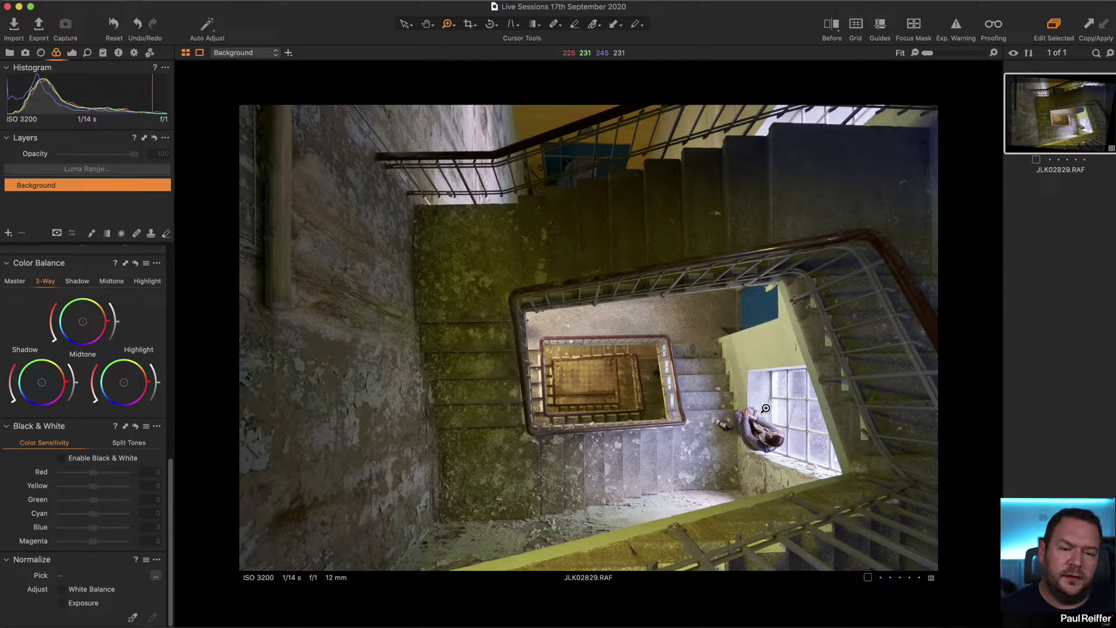
pyautogui.click(62, 458)
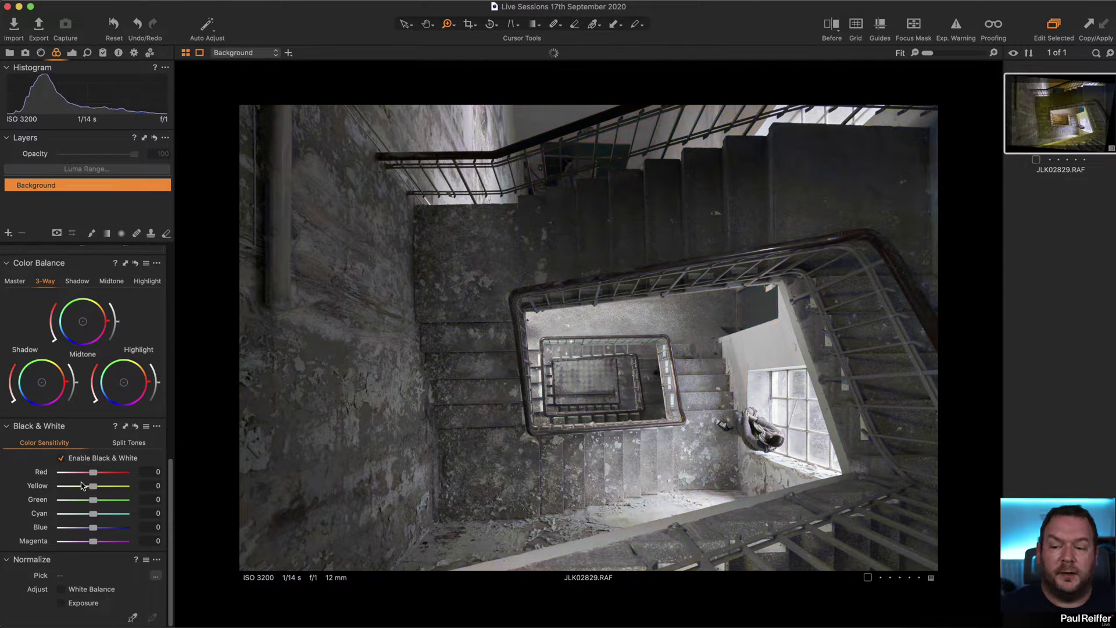
# Set the Black & White sensitivities to Yellow -34, Green -24, Magenta -15, Red -69 and Blue 31.
pyautogui.moveTo(94, 487)
pyautogui.mouseDown()
pyautogui.moveTo(111, 488)
pyautogui.moveTo(73, 487)
pyautogui.moveTo(85, 487)
pyautogui.moveTo(84, 501)
pyautogui.moveTo(67, 502)
pyautogui.moveTo(119, 501)
pyautogui.moveTo(77, 501)
pyautogui.moveTo(86, 507)
pyautogui.mouseUp()
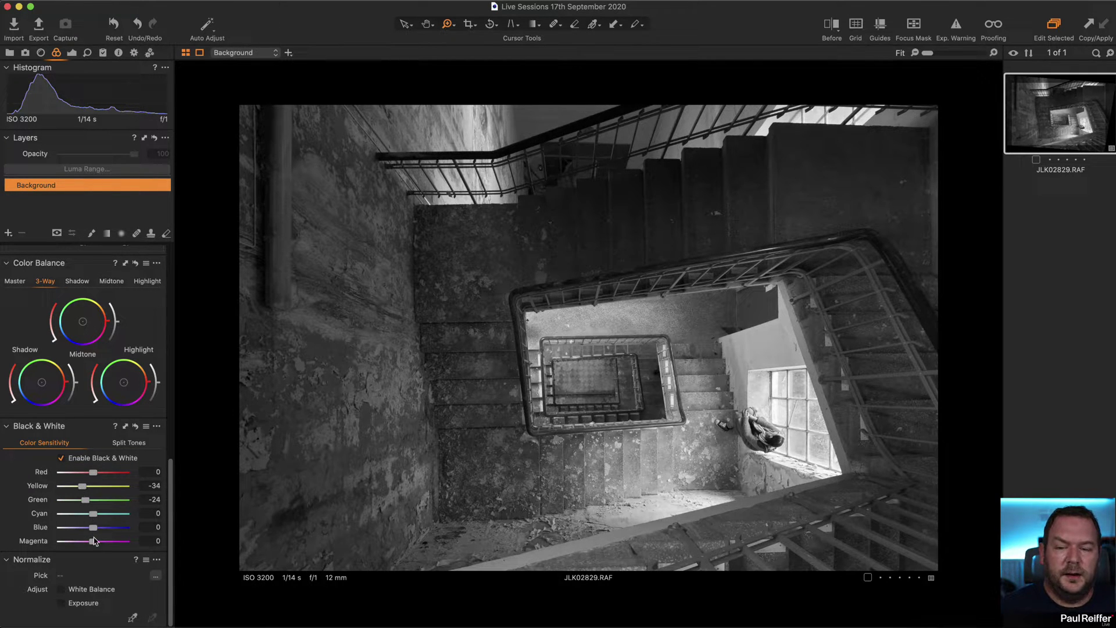
pyautogui.moveTo(94, 545)
pyautogui.mouseDown()
pyautogui.moveTo(114, 545)
pyautogui.moveTo(70, 545)
pyautogui.moveTo(100, 547)
pyautogui.moveTo(88, 547)
pyautogui.mouseUp()
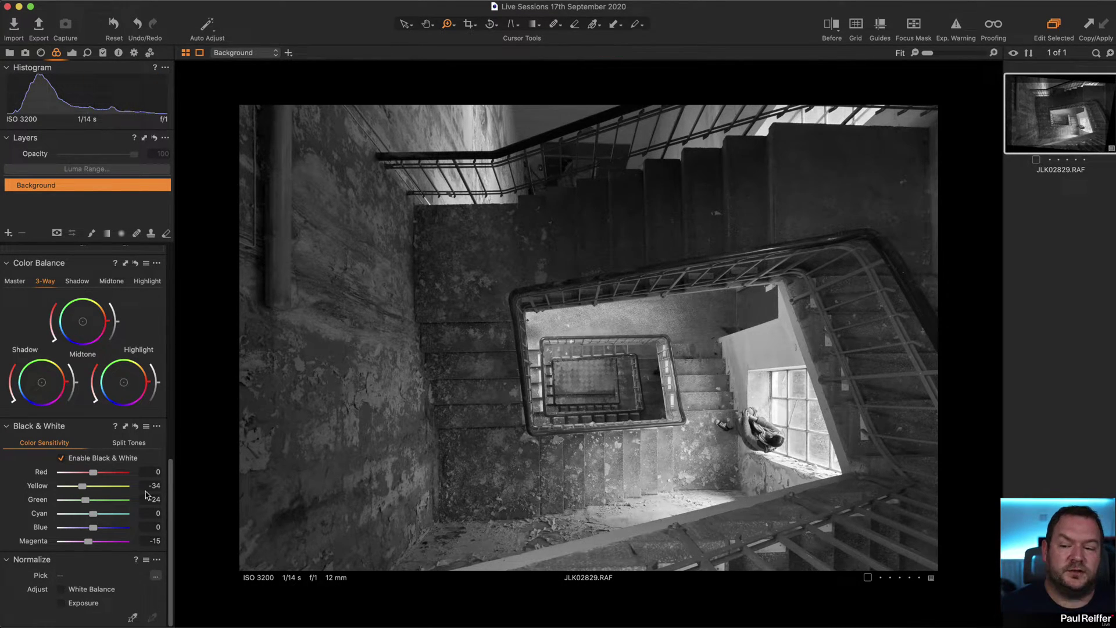
pyautogui.moveTo(93, 474); pyautogui.dragTo(71, 476)
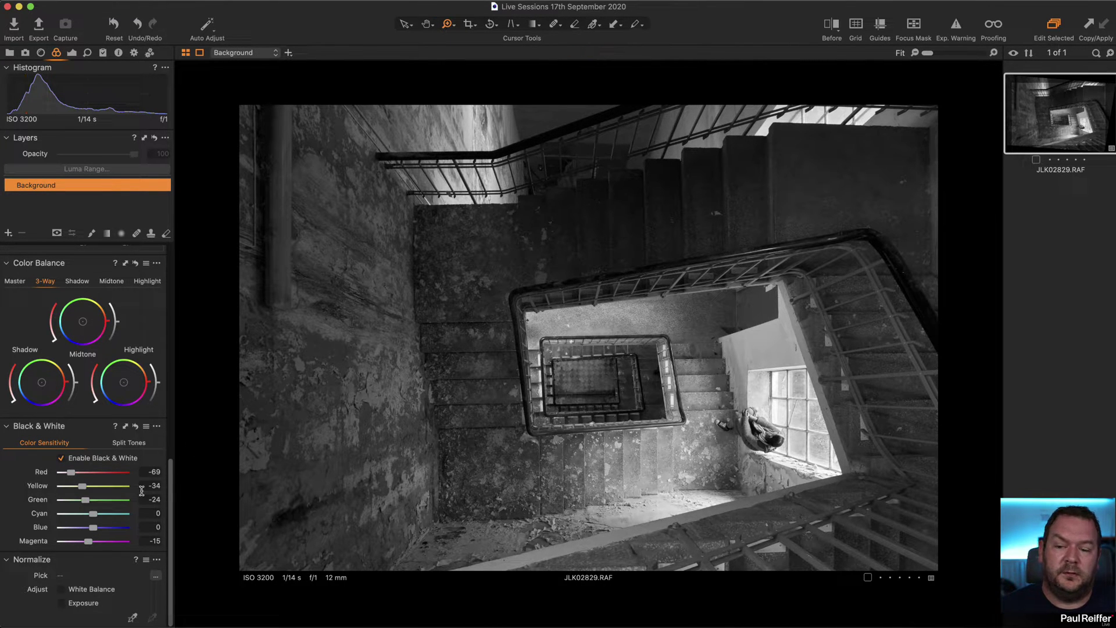
pyautogui.moveTo(93, 530); pyautogui.dragTo(103, 530)
# Compare with the colour version and refine the sensitivities to Blue -52, Cyan 16, Green -15 and Red -67.
pyautogui.click(61, 458)
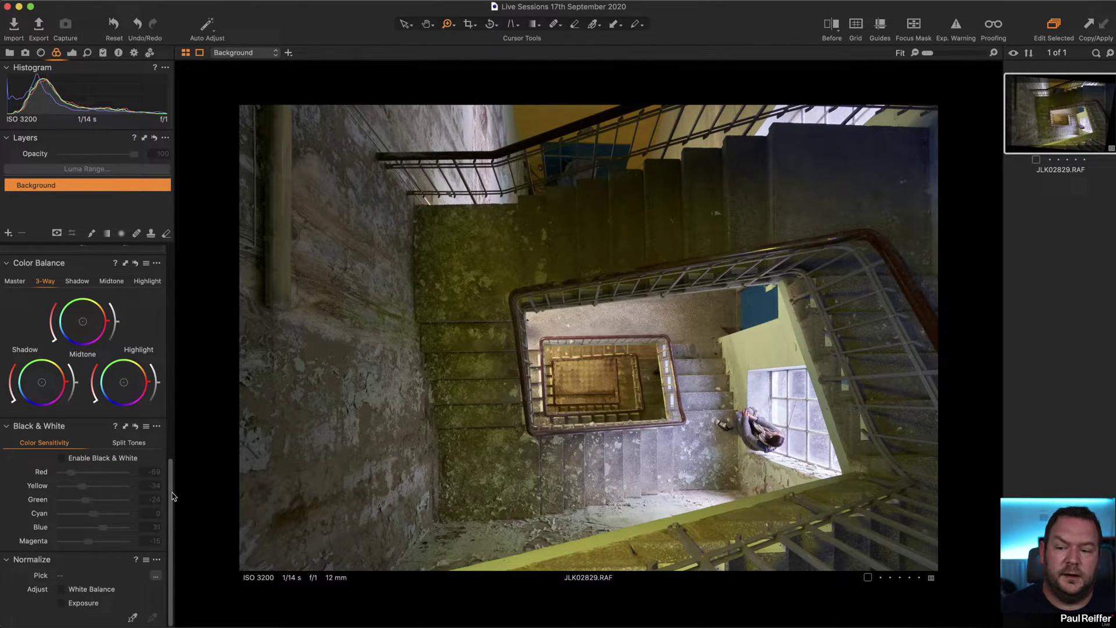
pyautogui.click(61, 458)
pyautogui.moveTo(102, 527)
pyautogui.mouseDown()
pyautogui.moveTo(118, 529)
pyautogui.moveTo(75, 530)
pyautogui.mouseUp()
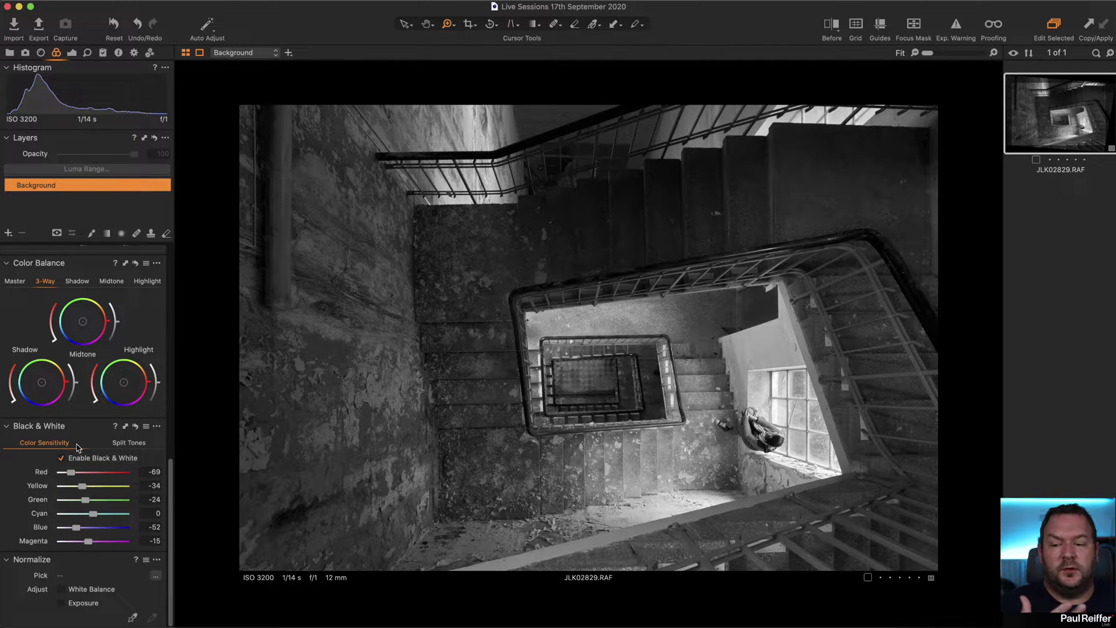
pyautogui.moveTo(95, 516); pyautogui.dragTo(100, 517)
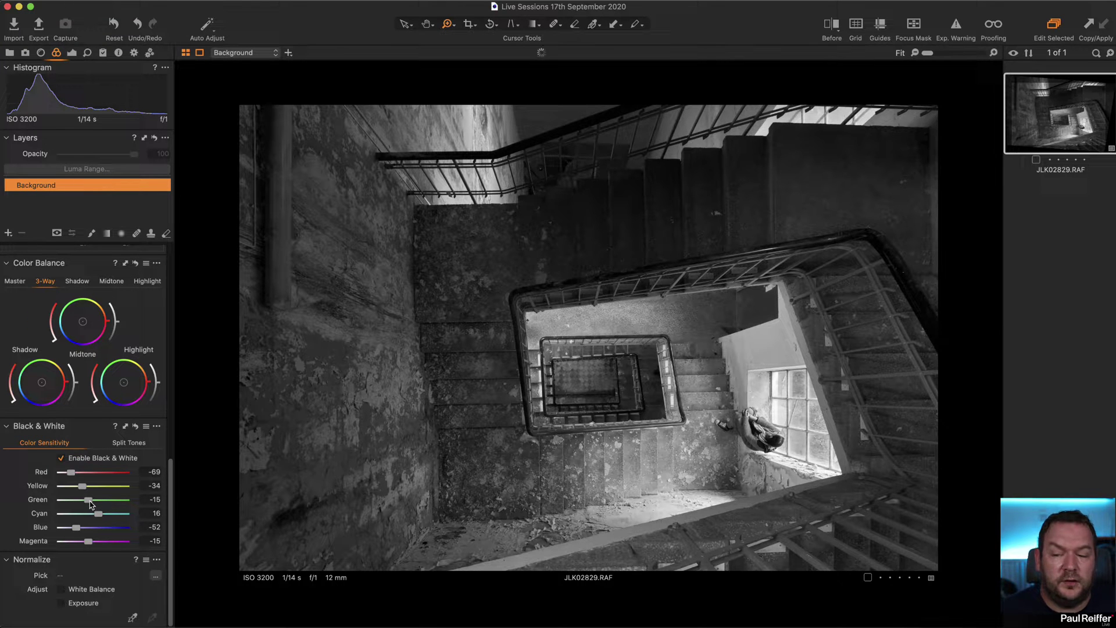
pyautogui.moveTo(72, 476); pyautogui.dragTo(73, 477)
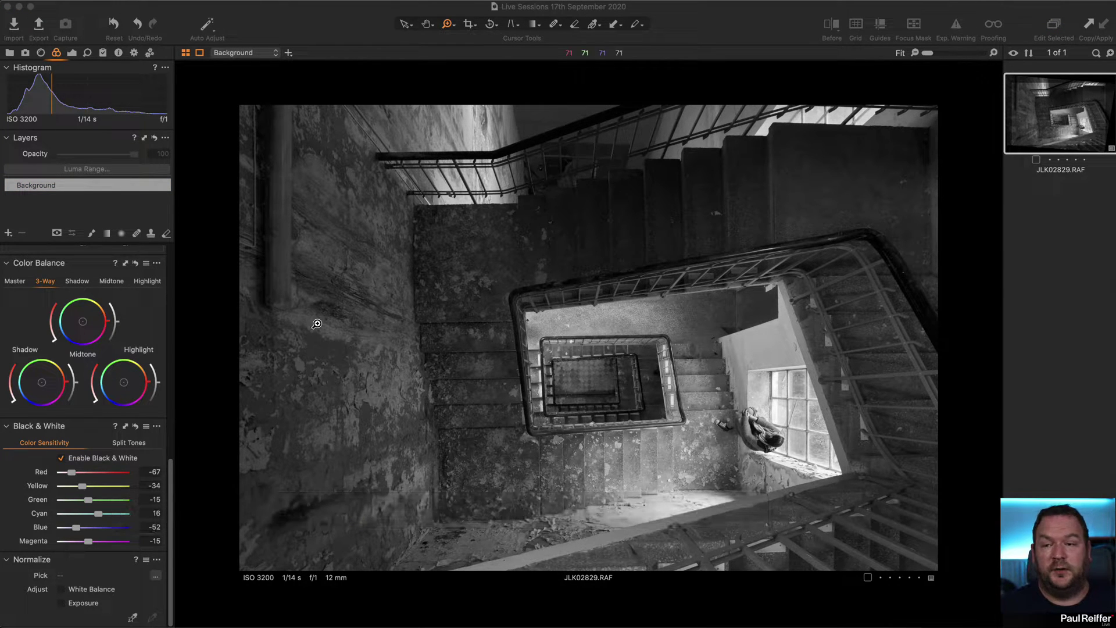
# Review the base characteristics and the available film curve options, keeping the Auto curve.
pyautogui.click(41, 54)
pyautogui.click(41, 54)
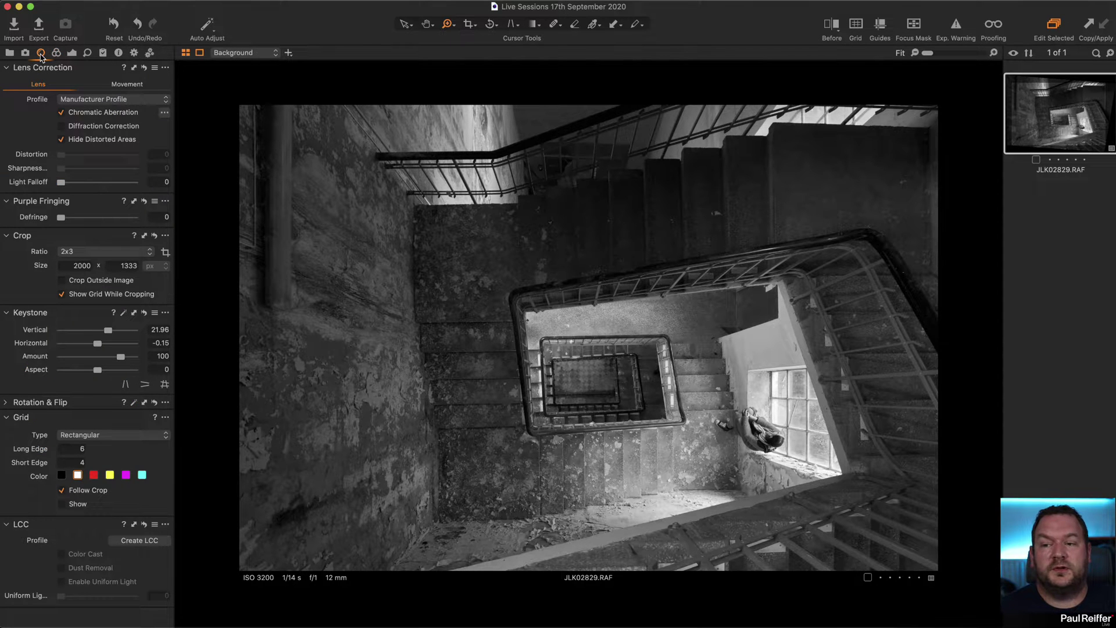
pyautogui.click(57, 53)
pyautogui.scroll(8, 102, 262)
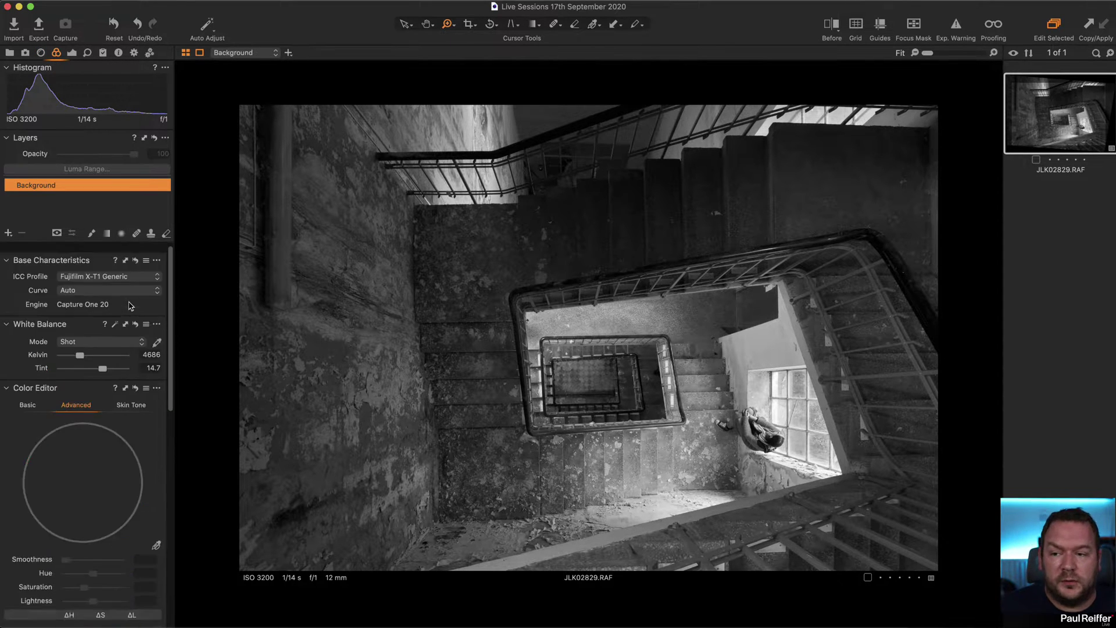
pyautogui.click(81, 285)
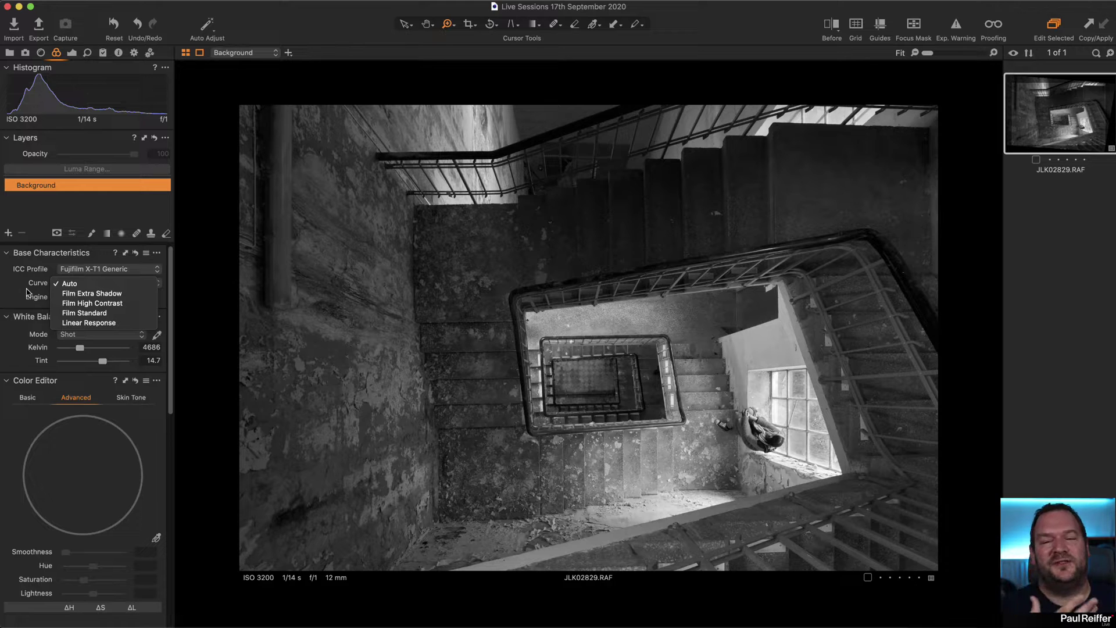
pyautogui.click(26, 292)
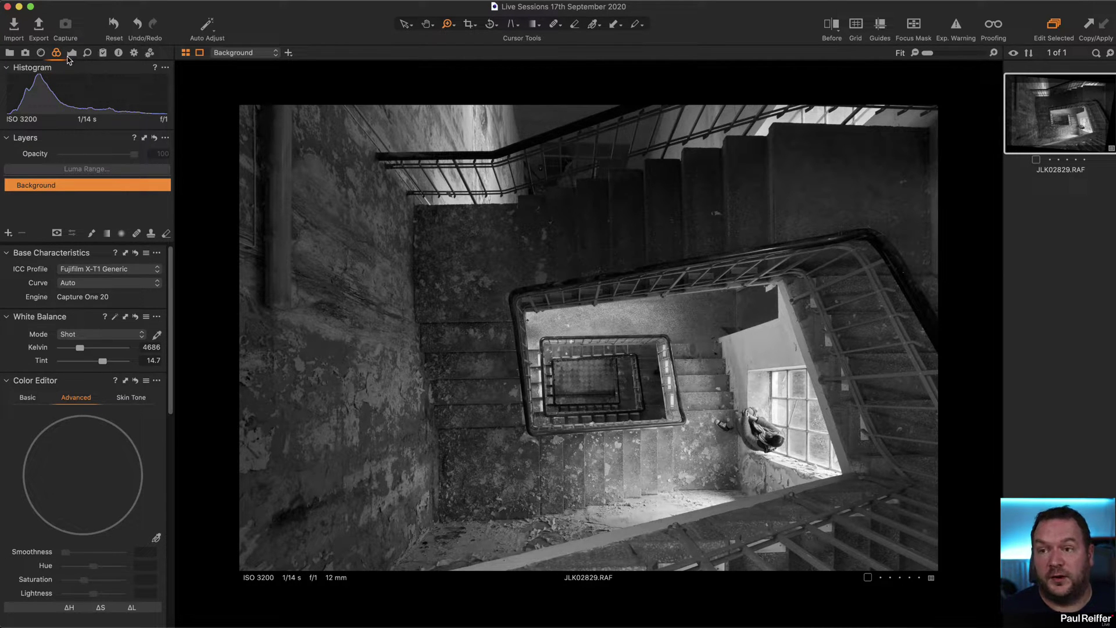
pyautogui.scroll(-10, 87, 343)
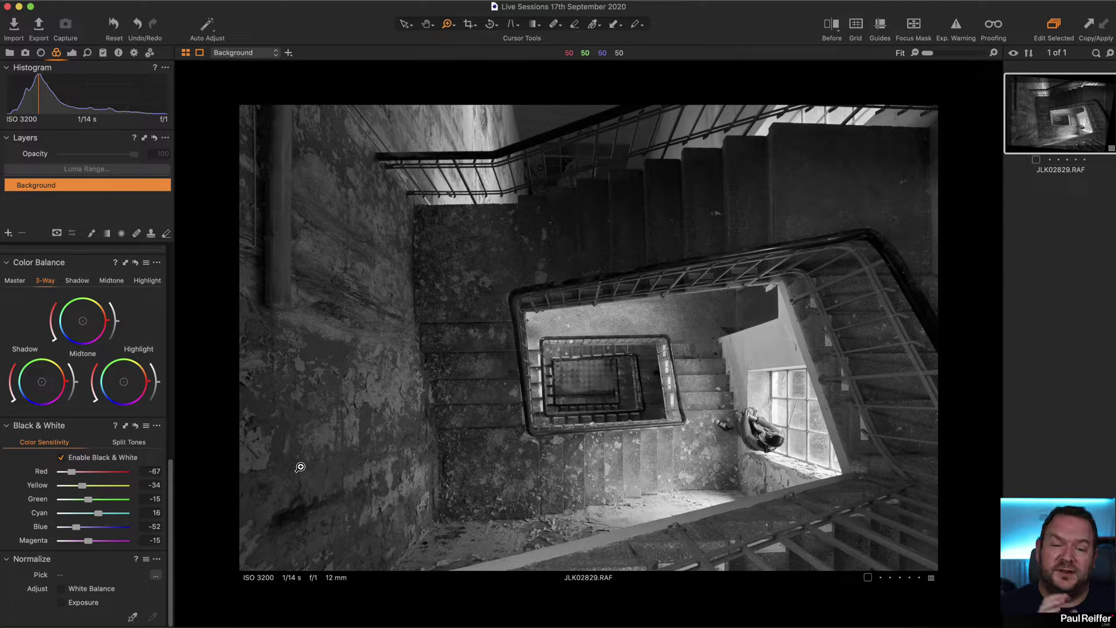
# Try the Natural Clarity at 100 on the whole photo and return it to 0.
pyautogui.click(73, 53)
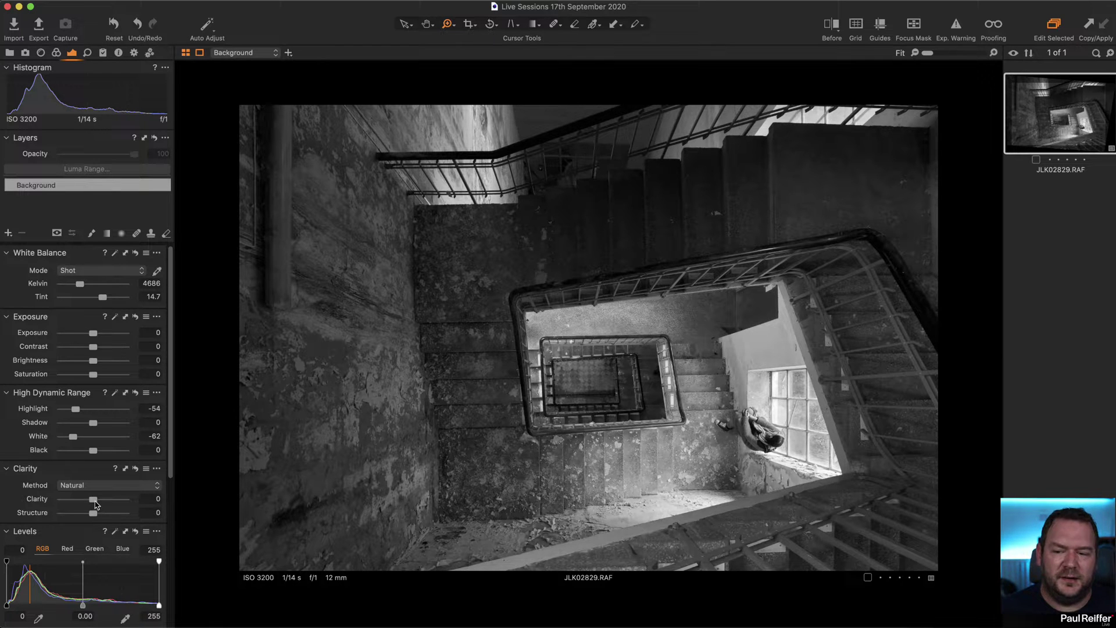
pyautogui.moveTo(93, 502); pyautogui.dragTo(128, 501)
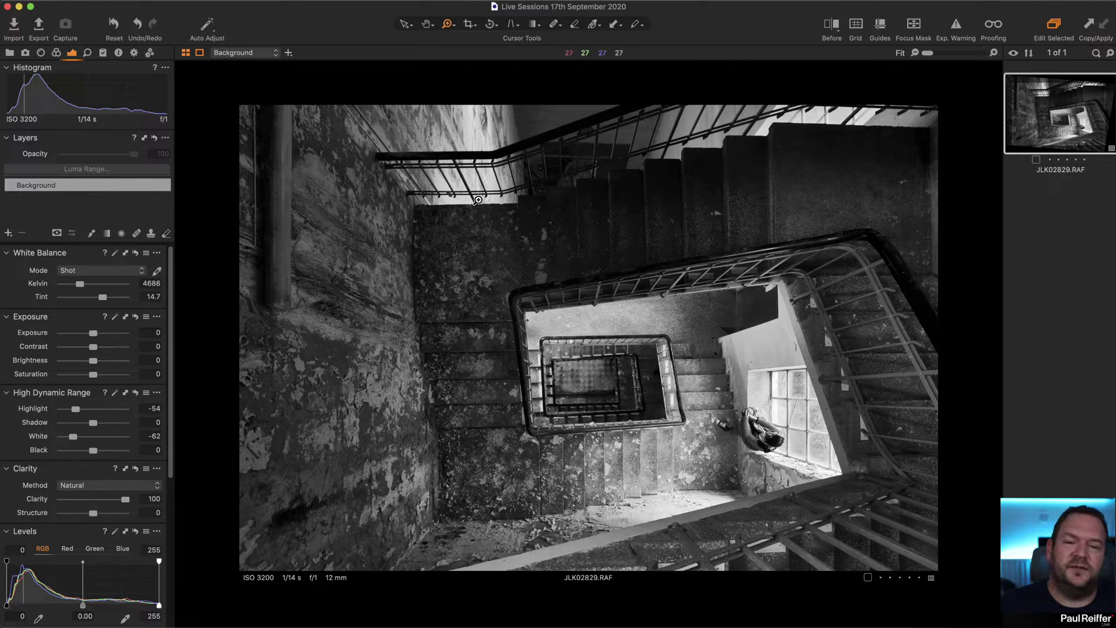
pyautogui.moveTo(124, 507); pyautogui.dragTo(93, 500)
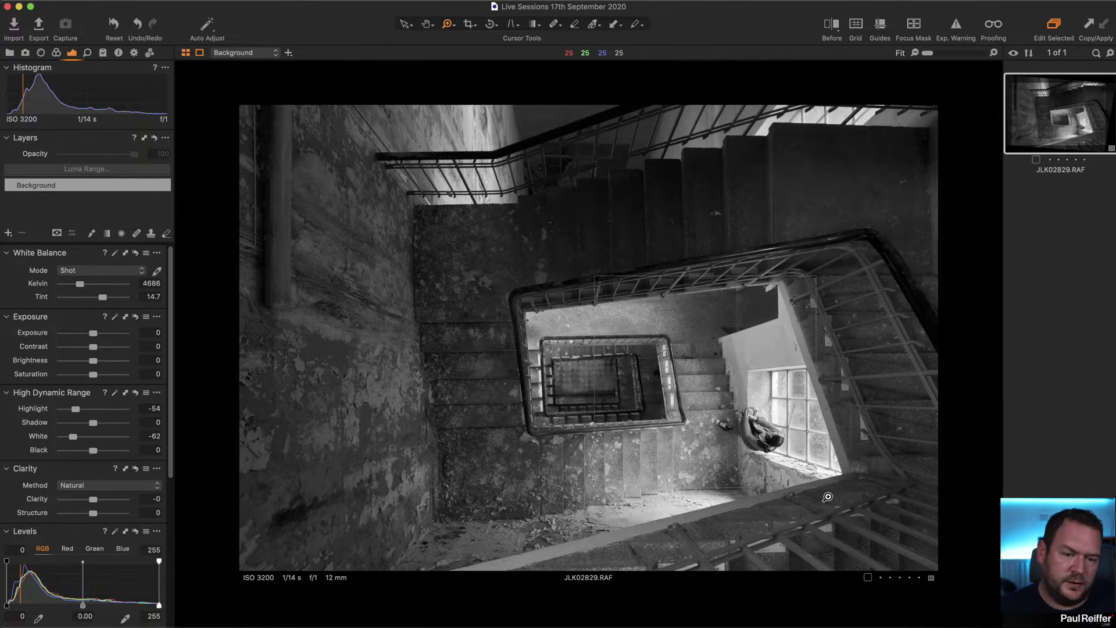
# Set Clarity to 31 and Structure to 11 with the Natural method, judging the detail around the seated figure.
pyautogui.click(816, 487)
pyautogui.click(523, 361)
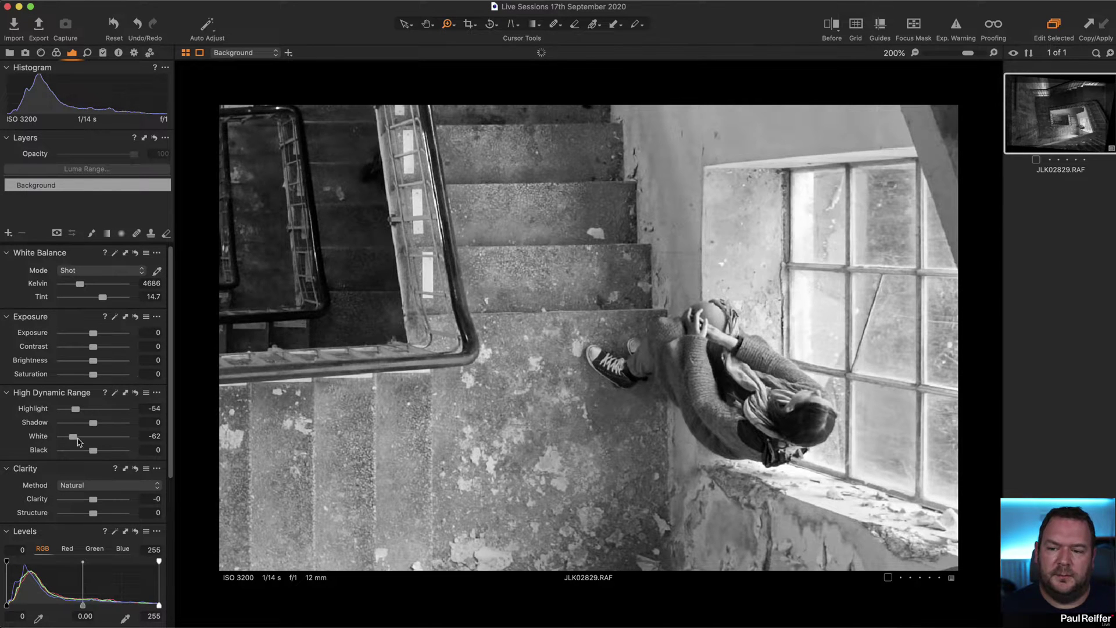
pyautogui.moveTo(93, 502); pyautogui.dragTo(105, 503)
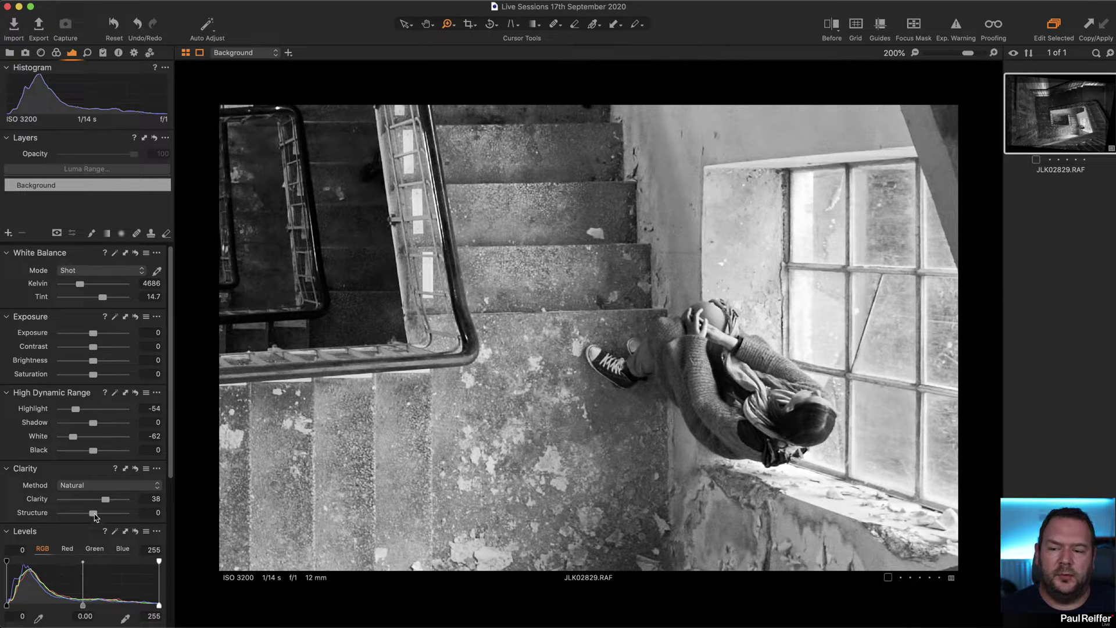
pyautogui.moveTo(95, 516); pyautogui.dragTo(113, 516)
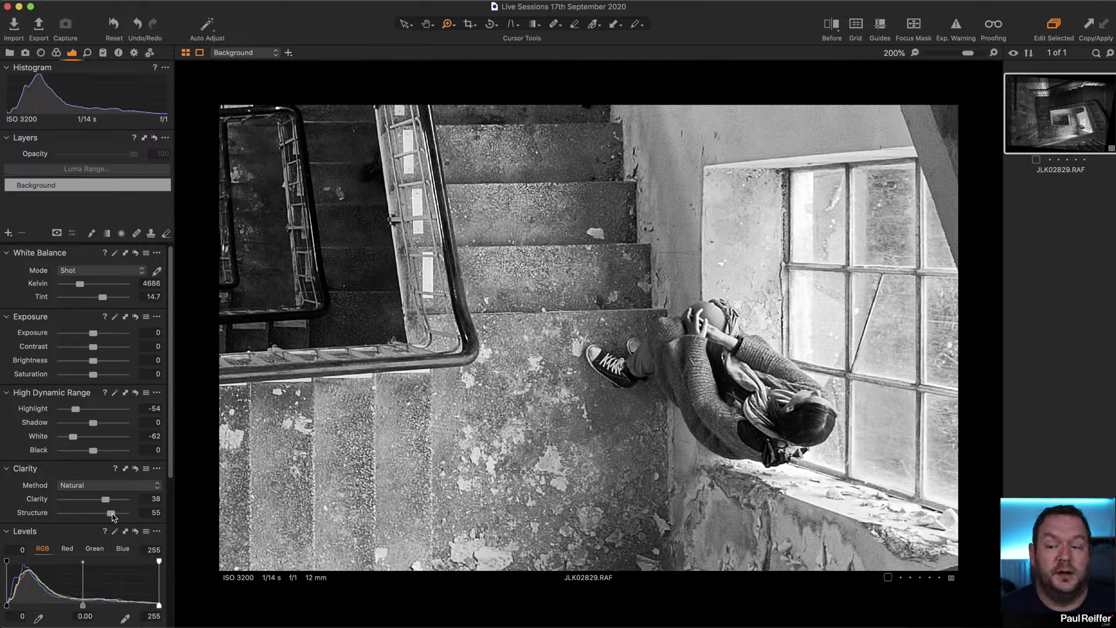
pyautogui.moveTo(113, 515); pyautogui.dragTo(97, 517)
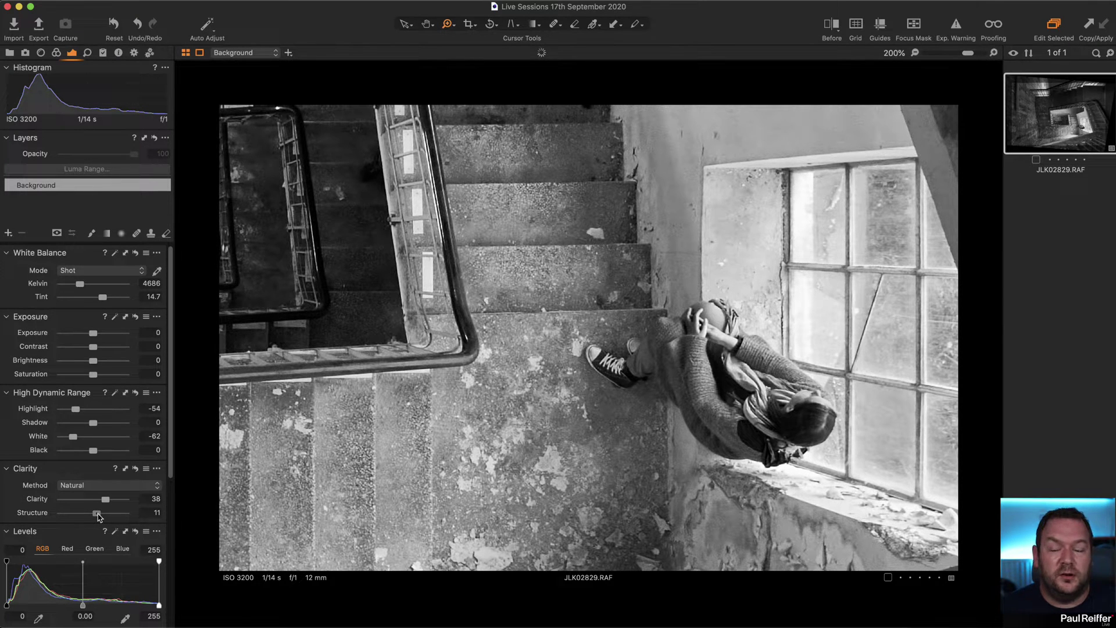
pyautogui.moveTo(107, 503); pyautogui.dragTo(105, 503)
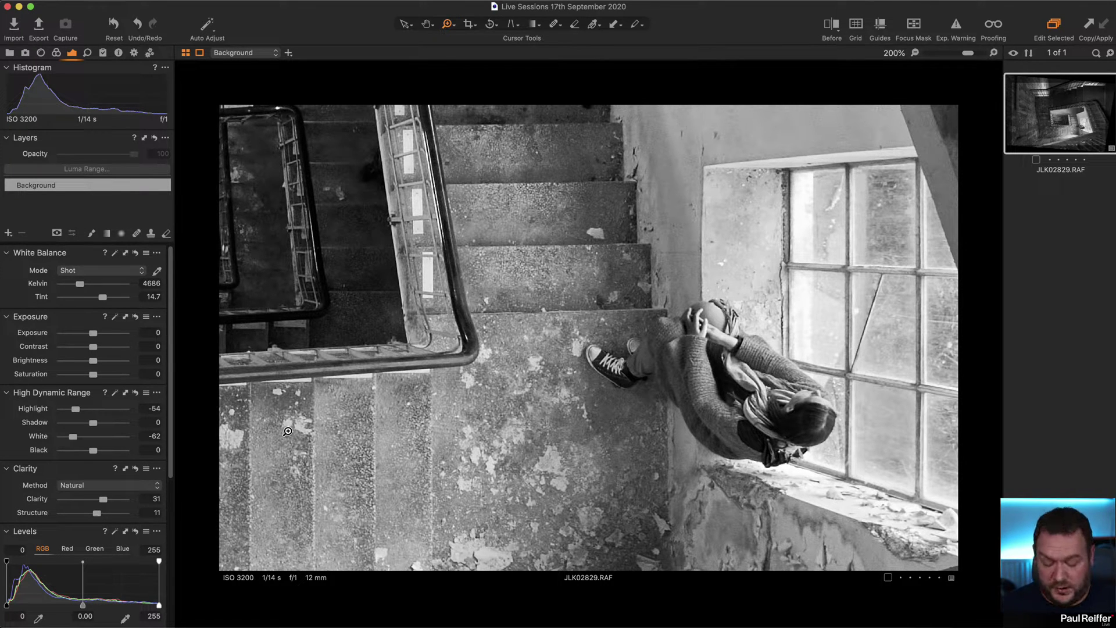
# Darken the edges of the whole staircase photo with a vignetting amount of -1.11.
pyautogui.keyDown('alt'); pyautogui.click(329, 420); pyautogui.keyUp('alt')
pyautogui.keyDown('alt'); pyautogui.click(594, 352); pyautogui.keyUp('alt')
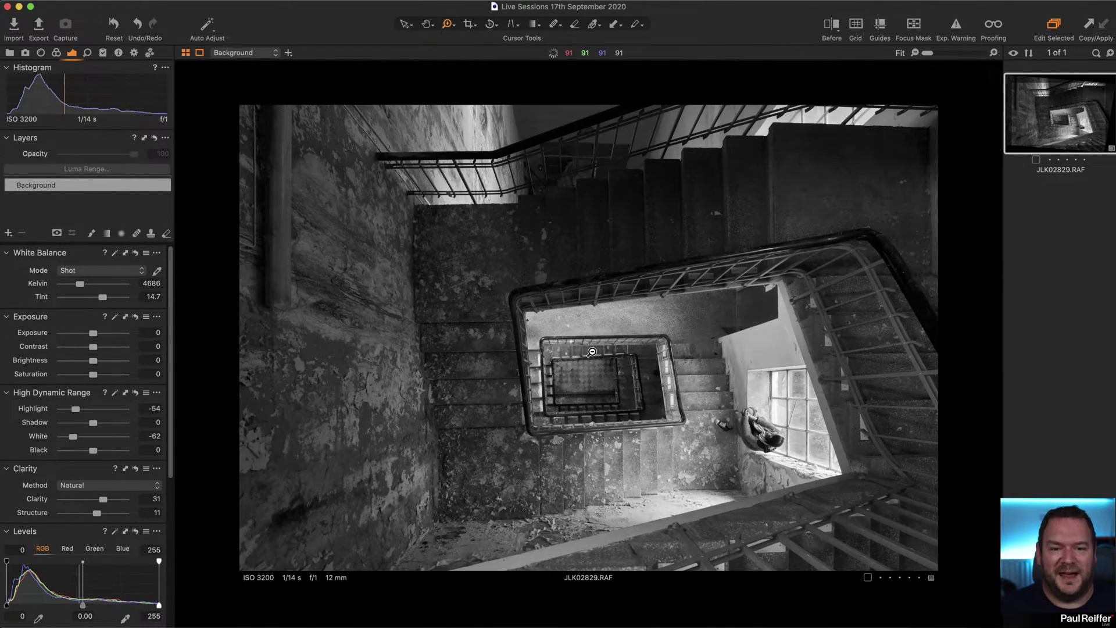
pyautogui.scroll(-5, 100, 538)
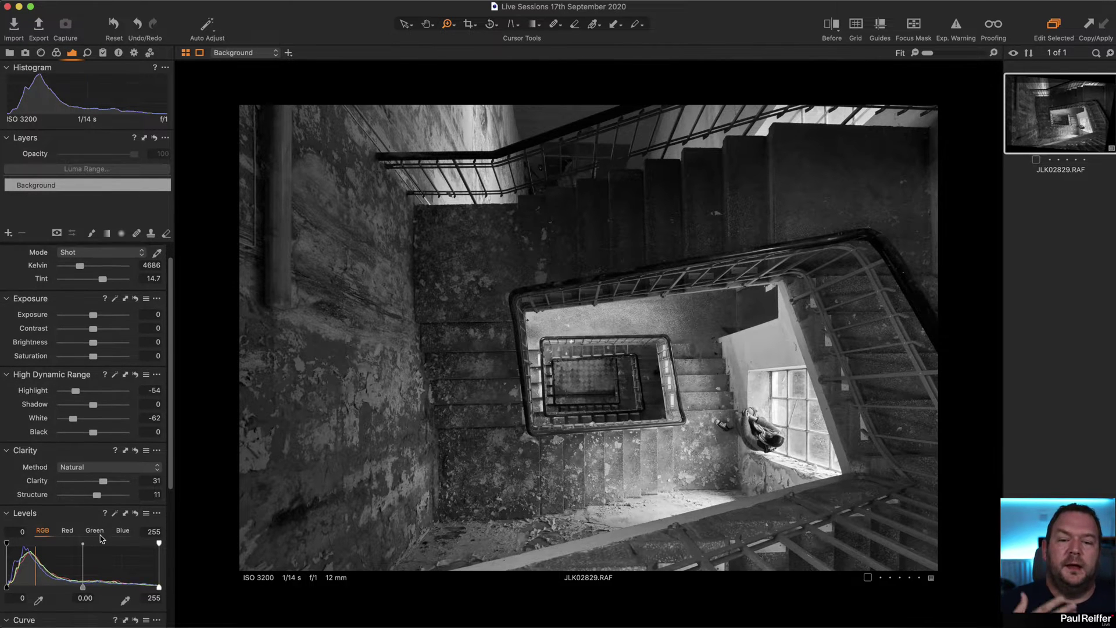
pyautogui.scroll(-2, 101, 538)
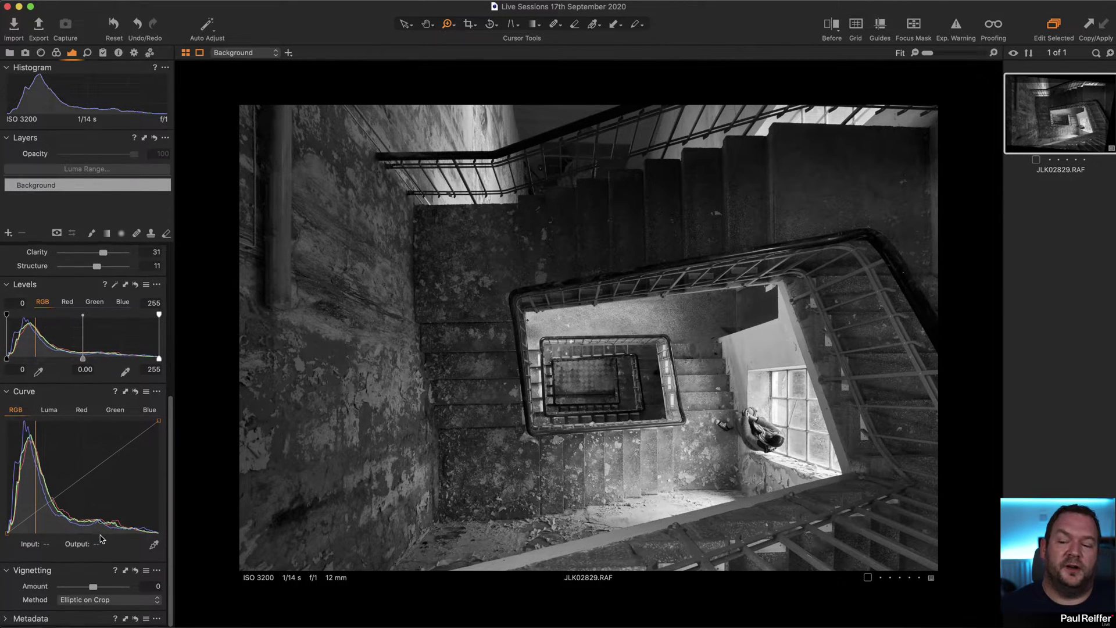
pyautogui.moveTo(94, 591); pyautogui.dragTo(86, 592)
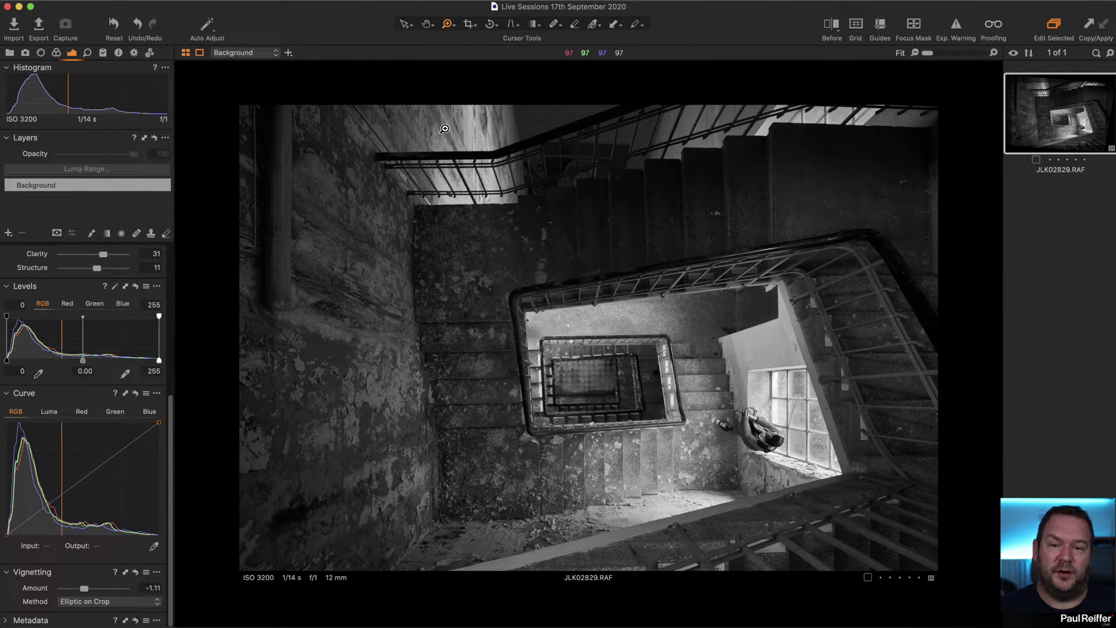
# Create an adjustment layer and brush a mask with an enlarged brush over the bright walls, windows and railings along the photo's upper edge.
pyautogui.scroll(5, 19, 241)
pyautogui.click(8, 233)
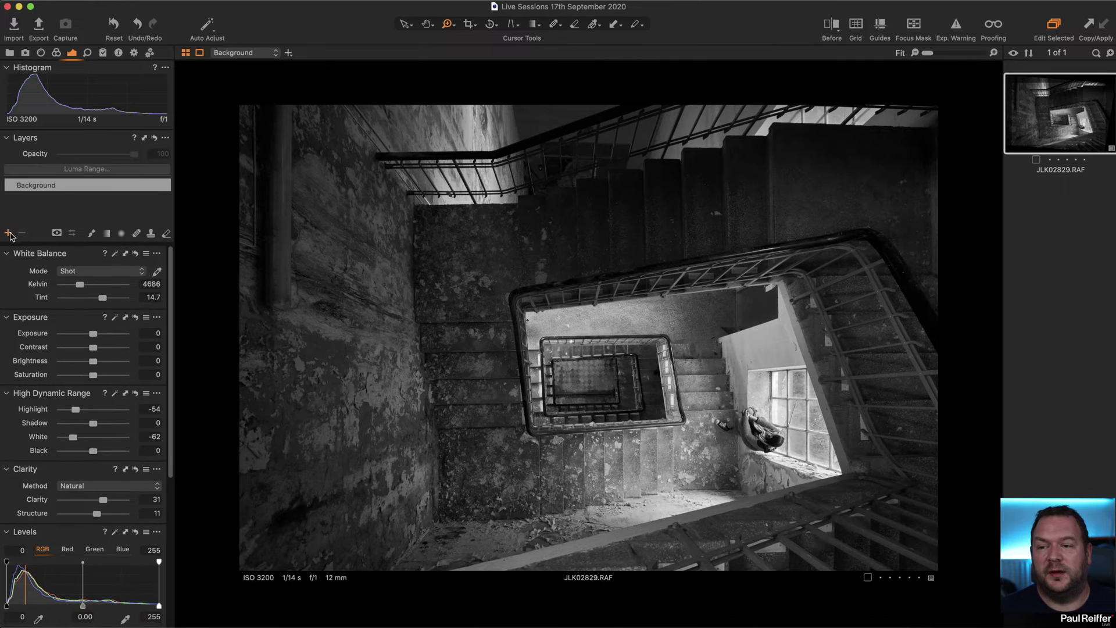
pyautogui.click(91, 233)
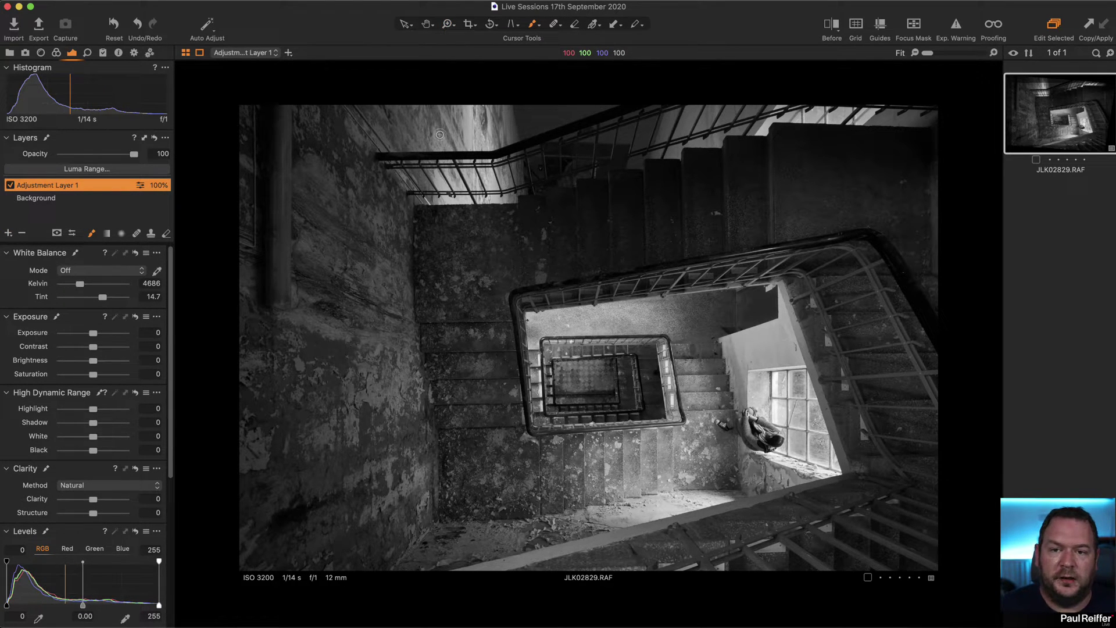
pyautogui.press(']')
pyautogui.press(']')
pyautogui.press(']')
pyautogui.press(']')
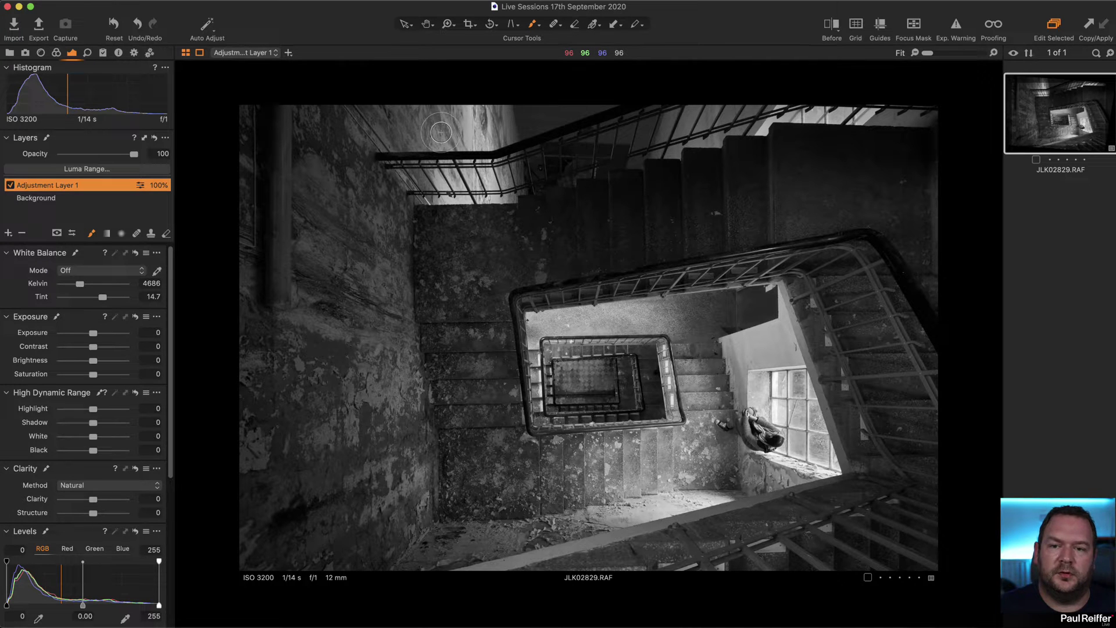
pyautogui.press(']')
pyautogui.press(']')
pyautogui.press(']')
pyautogui.press(']')
pyautogui.moveTo(386, 112)
pyautogui.mouseDown()
pyautogui.moveTo(566, 115)
pyautogui.moveTo(493, 120)
pyautogui.moveTo(488, 186)
pyautogui.moveTo(543, 124)
pyautogui.mouseUp()
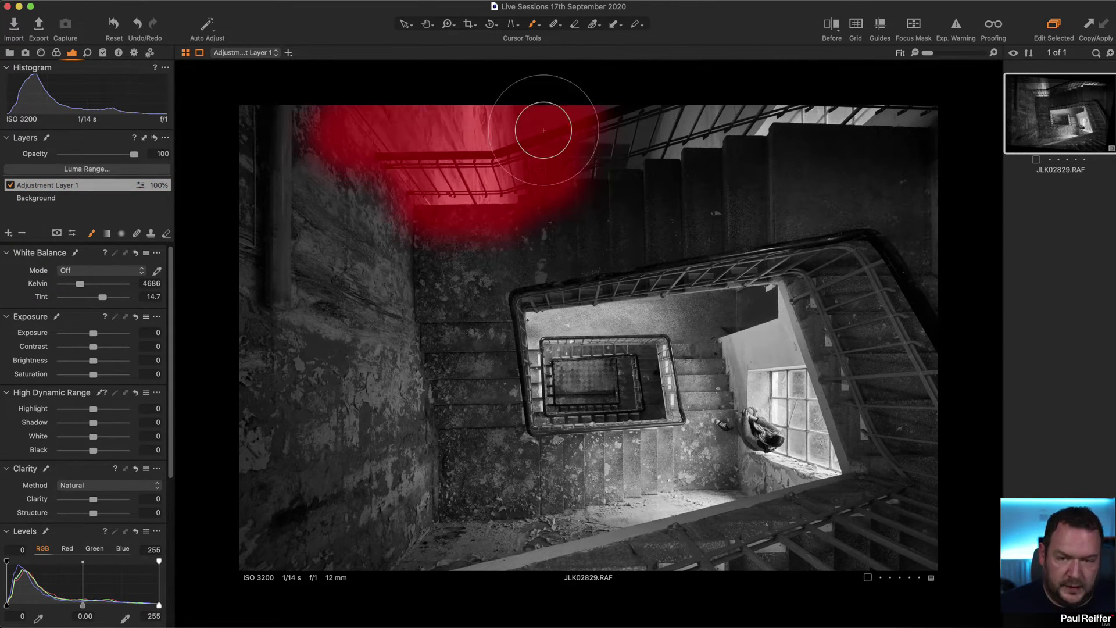
pyautogui.moveTo(409, 130)
pyautogui.mouseDown()
pyautogui.moveTo(740, 107)
pyautogui.moveTo(529, 117)
pyautogui.moveTo(842, 113)
pyautogui.moveTo(488, 143)
pyautogui.moveTo(386, 112)
pyautogui.moveTo(474, 112)
pyautogui.mouseUp()
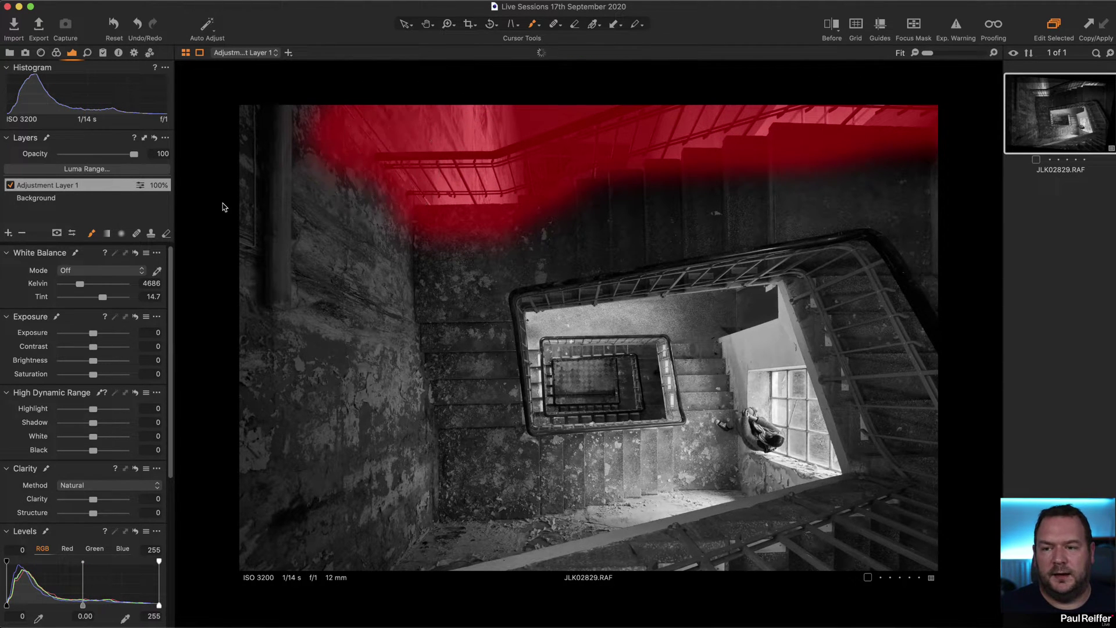
# Limit the layer's mask by luma with the mask displayed, setting the range to 125–255, lower falloff to 69 and radius to 84.9.
pyautogui.click(93, 169)
pyautogui.click(696, 247)
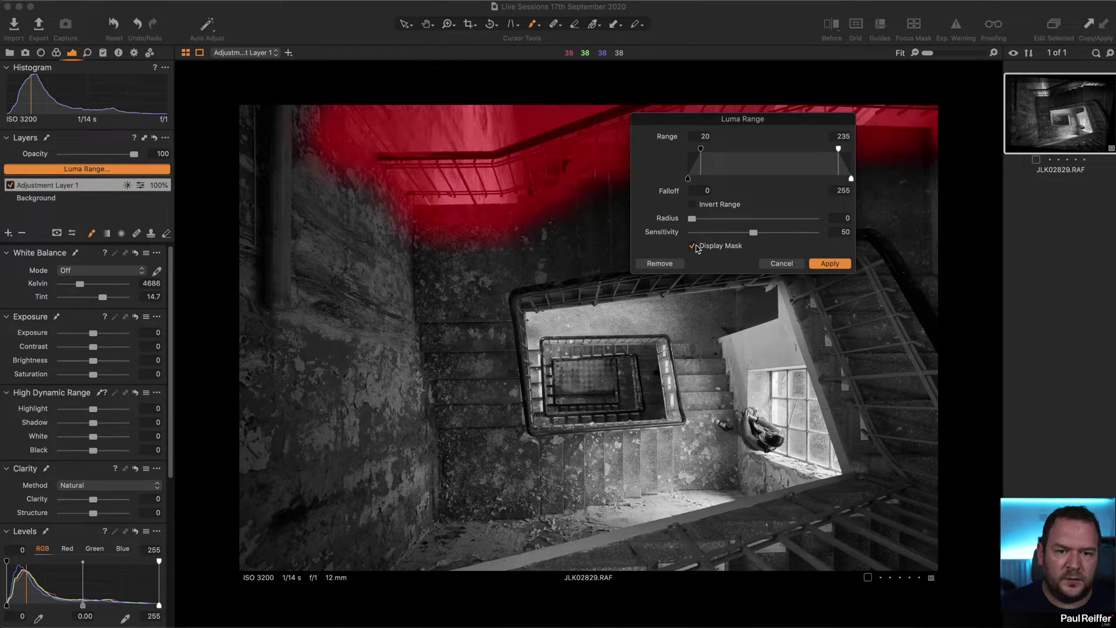
pyautogui.moveTo(735, 120); pyautogui.dragTo(564, 287)
pyautogui.moveTo(669, 315); pyautogui.dragTo(718, 319)
pyautogui.moveTo(531, 315); pyautogui.dragTo(567, 347)
pyautogui.moveTo(522, 385); pyautogui.dragTo(619, 390)
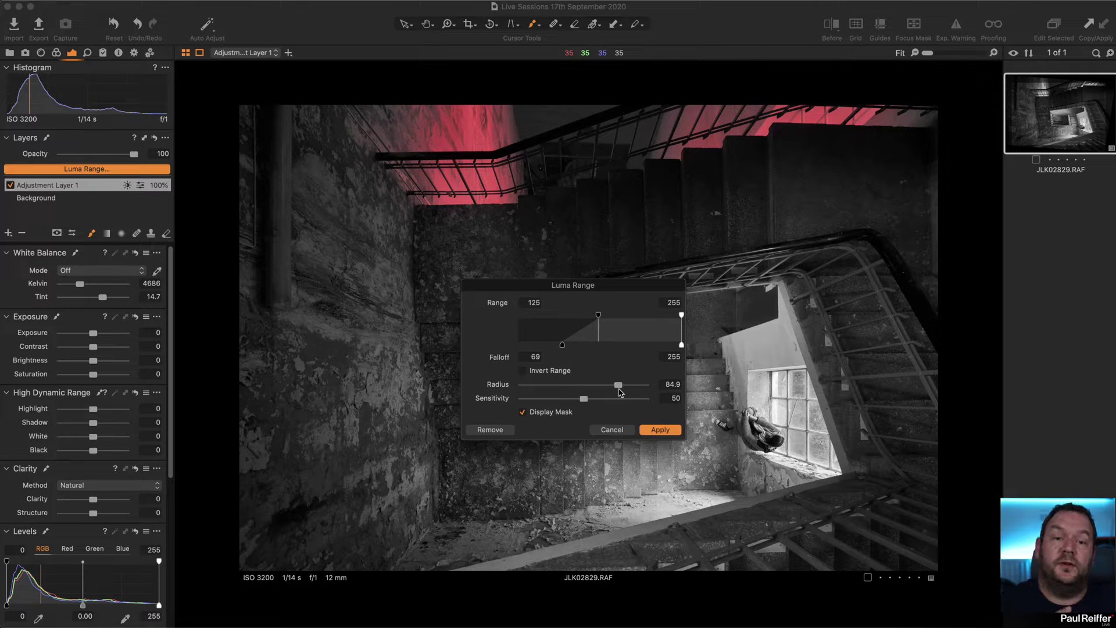
# Refine the luma range to lower falloff 59, radius 97.8 and sensitivity 55, and set the masked layer's exposure to -0.3.
pyautogui.moveTo(620, 390); pyautogui.dragTo(622, 390)
pyautogui.moveTo(564, 348); pyautogui.dragTo(559, 348)
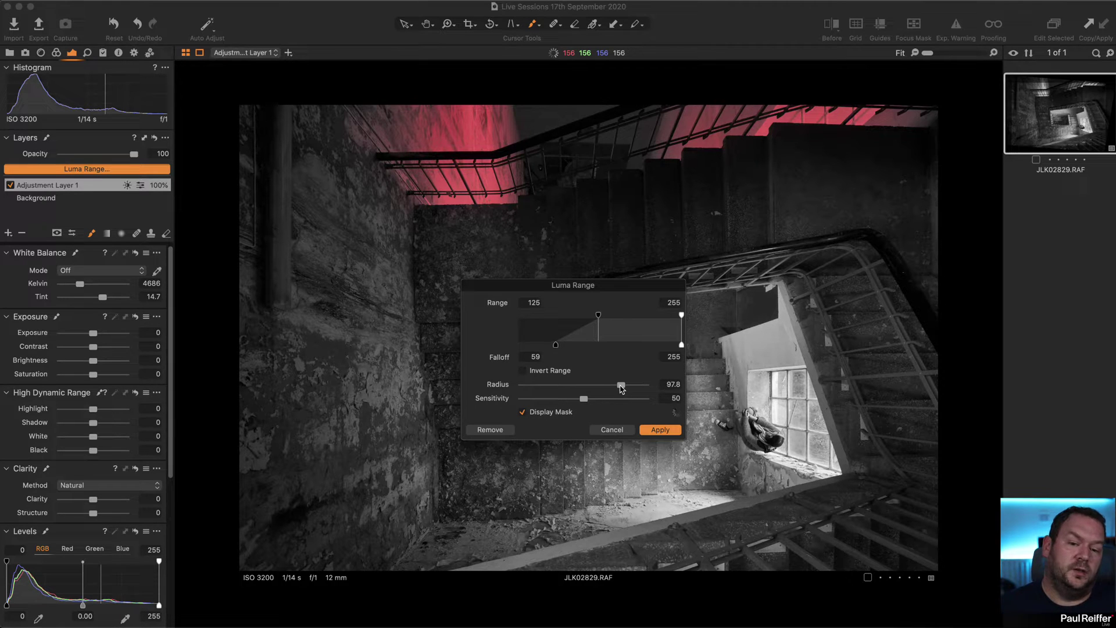
pyautogui.moveTo(584, 399); pyautogui.dragTo(589, 400)
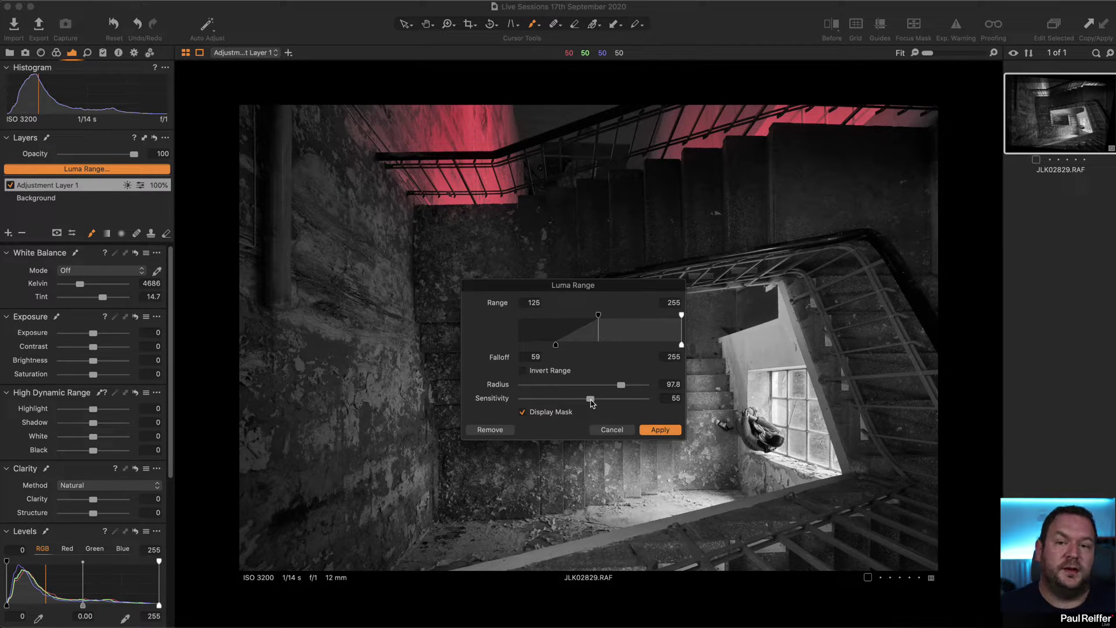
pyautogui.click(660, 430)
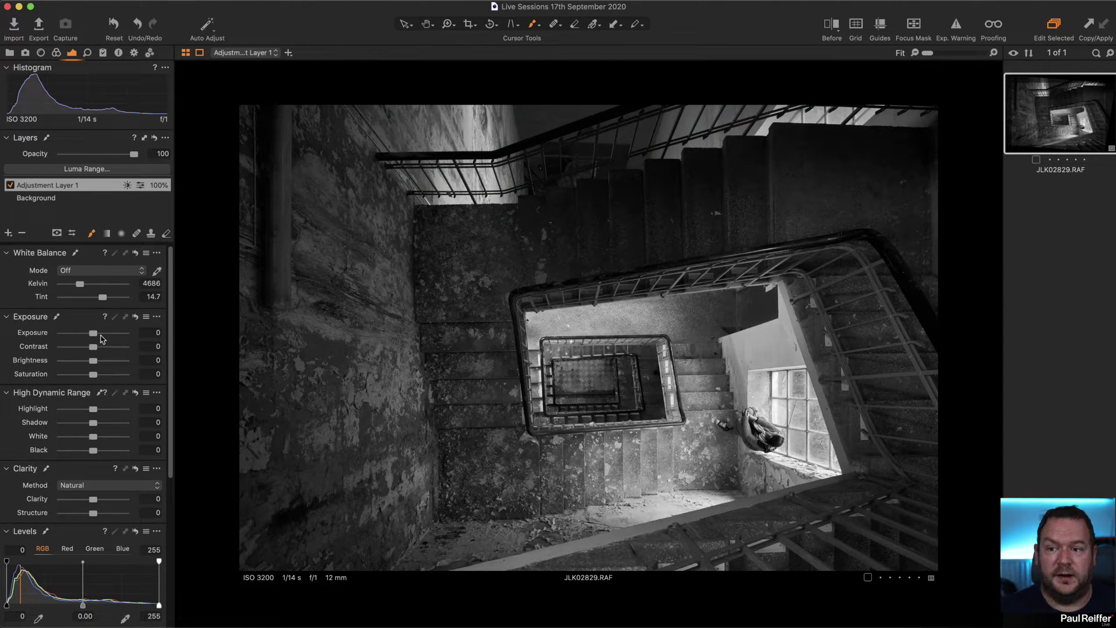
pyautogui.moveTo(93, 335); pyautogui.dragTo(91, 337)
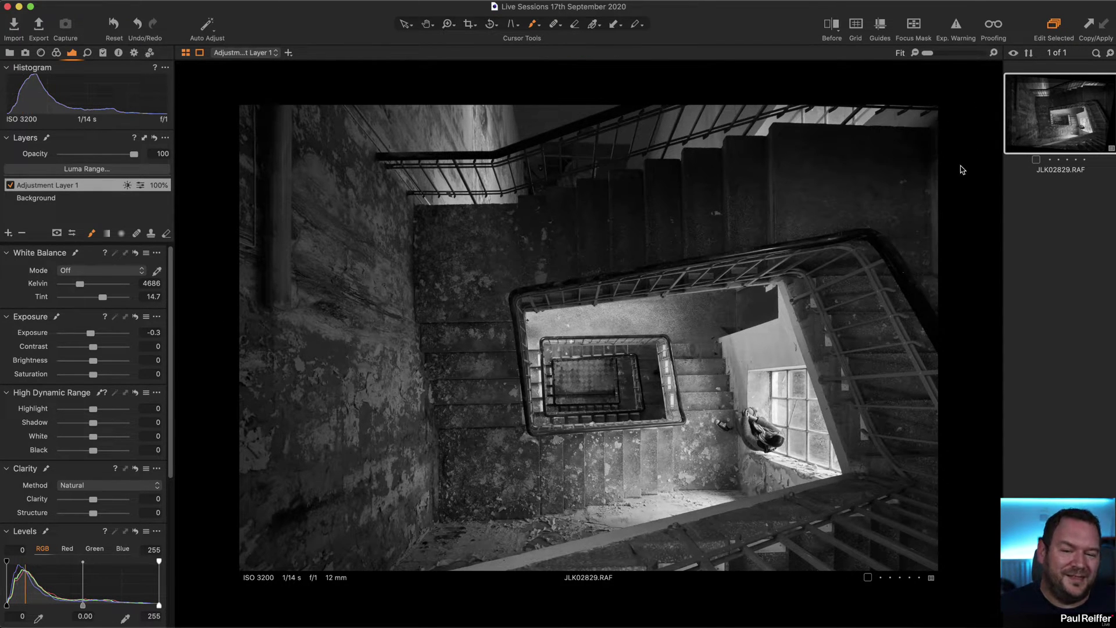
# Create a new unedited colour variant of the staircase photo and return to the black-and-white variant.
pyautogui.rightClick(1040, 119)
pyautogui.click(1078, 161)
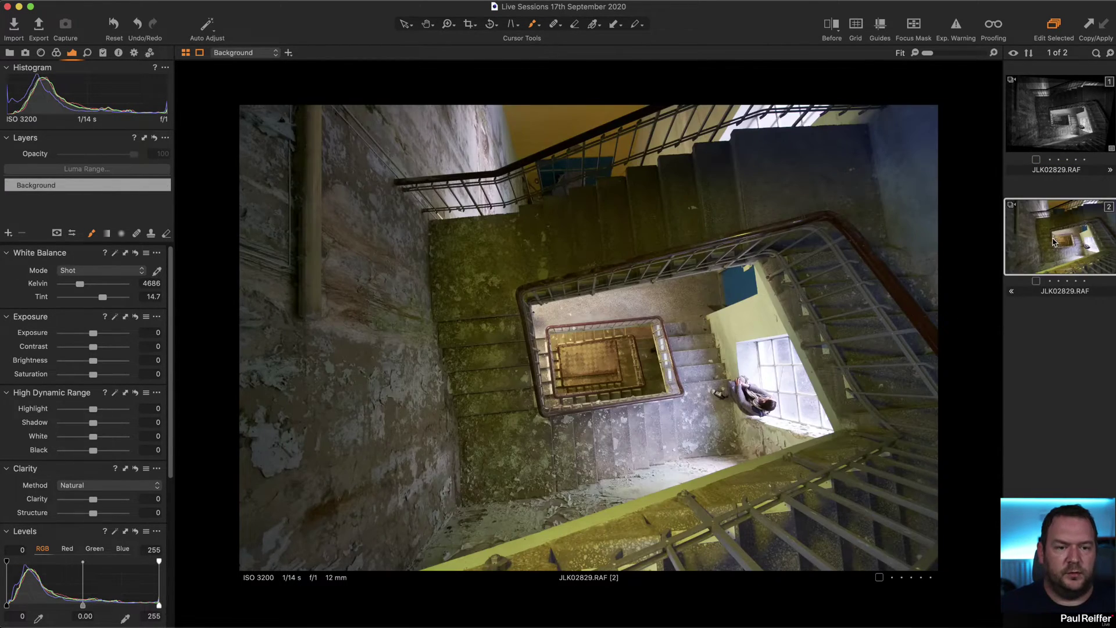
pyautogui.click(1053, 114)
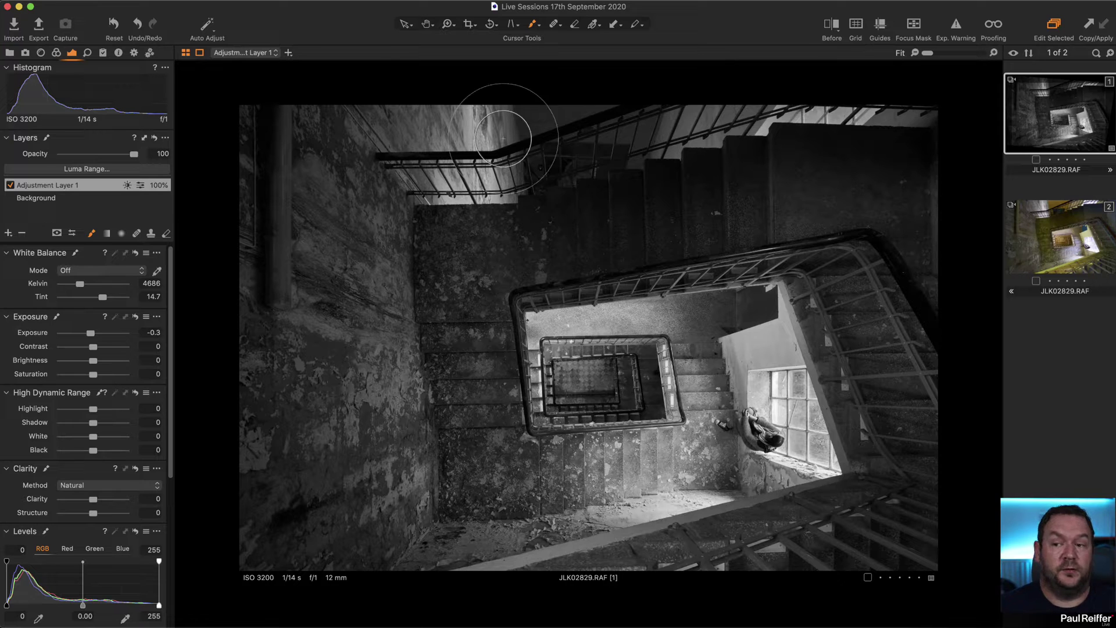
# Review the Background layer's black-and-white colour sensitivities and compare the stair walls with the colour original in a split before/after view.
pyautogui.click(49, 198)
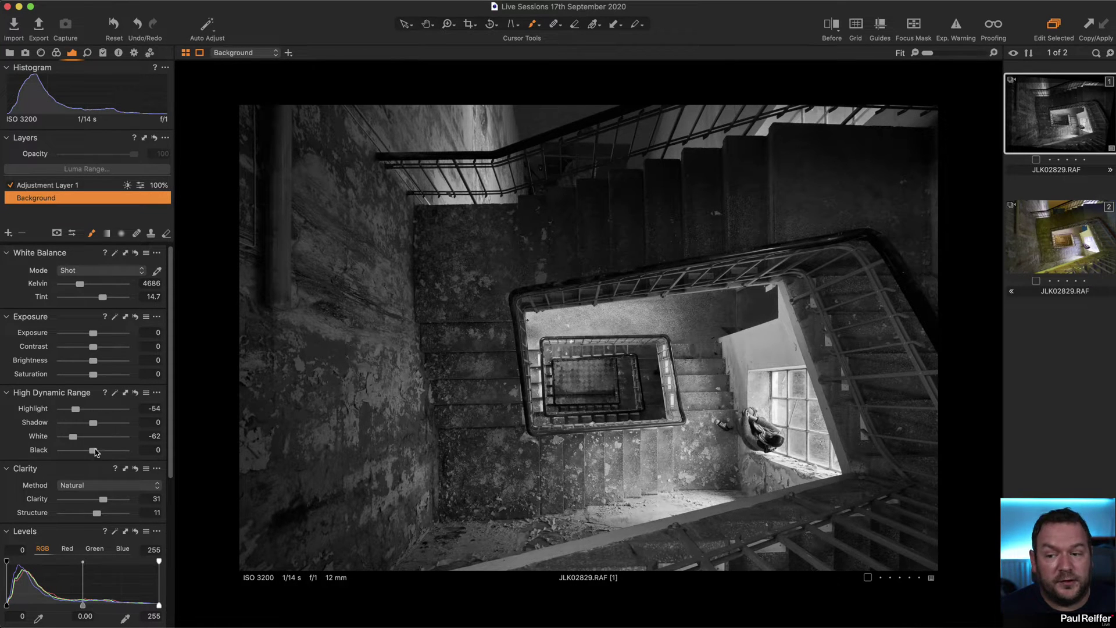
pyautogui.click(55, 53)
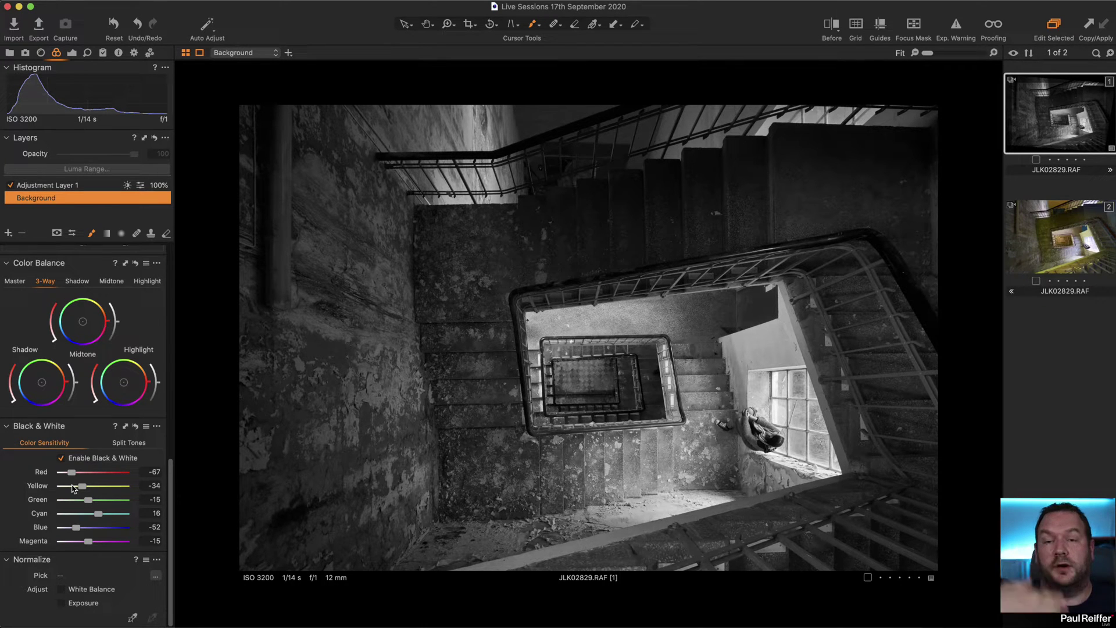
pyautogui.click(831, 25)
pyautogui.moveTo(588, 353); pyautogui.dragTo(488, 355)
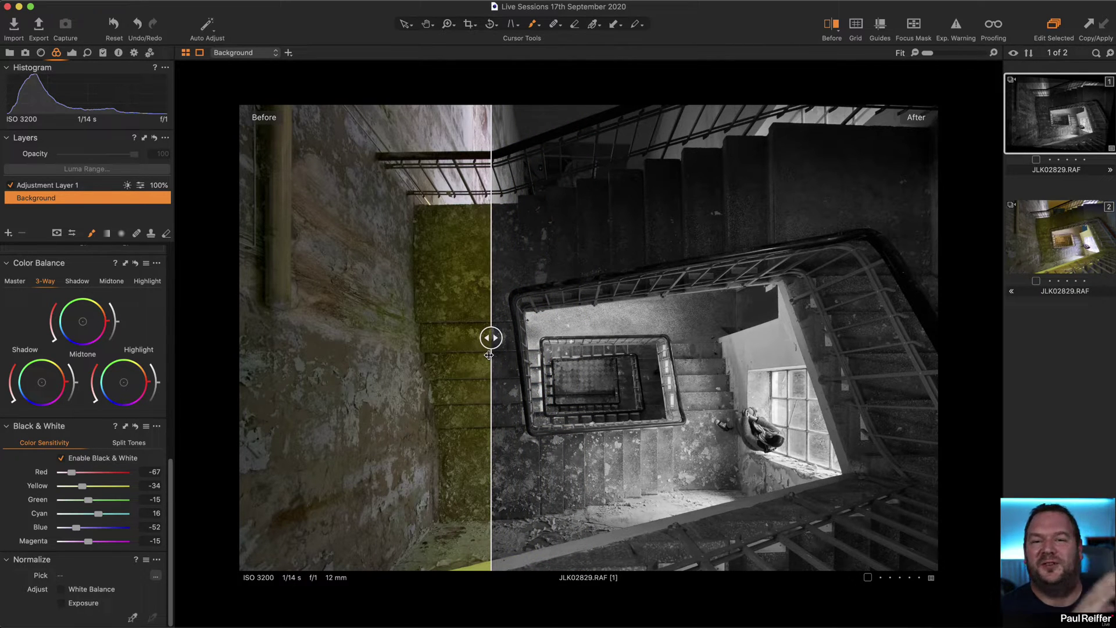
pyautogui.moveTo(489, 358); pyautogui.dragTo(511, 356)
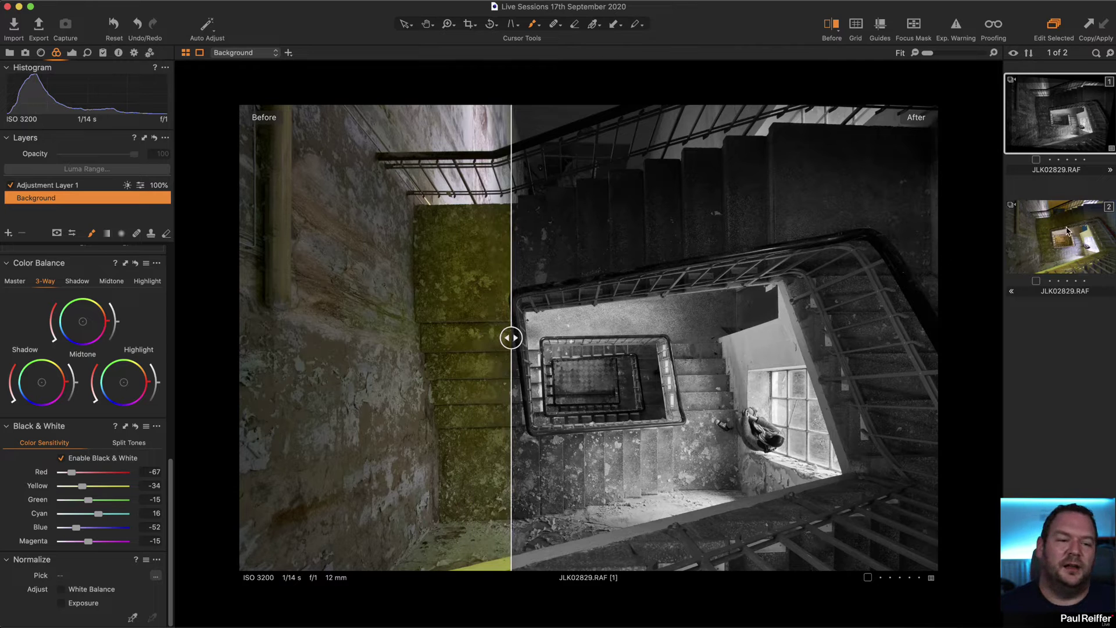
pyautogui.click(832, 26)
# View the unedited colour variant alone and side by side with the black-and-white variant.
pyautogui.click(1048, 249)
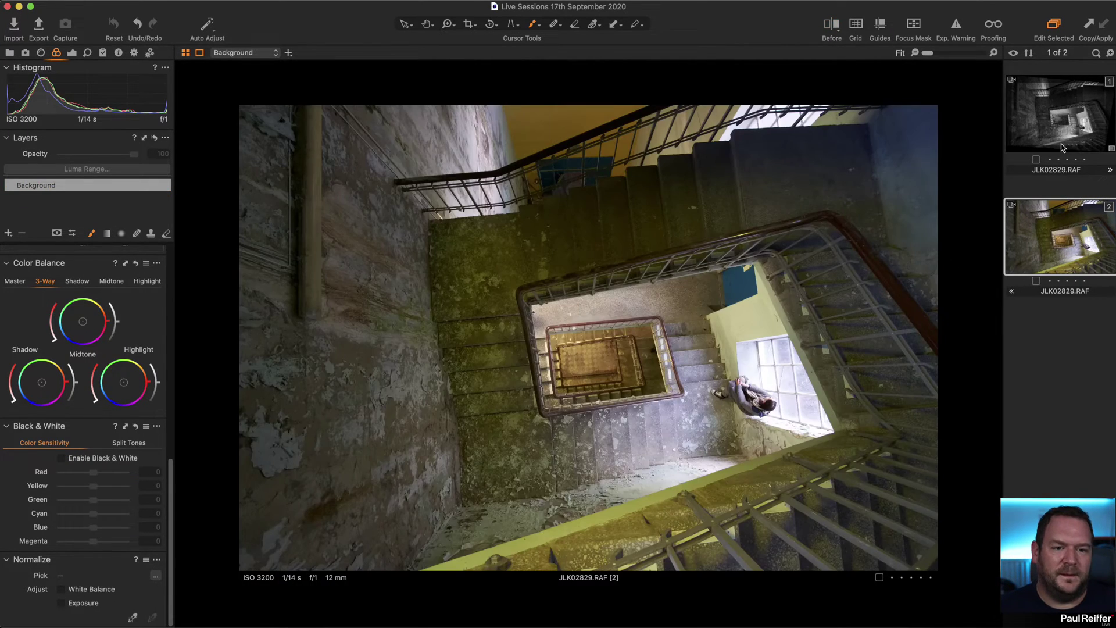
pyautogui.keyDown('super'); pyautogui.click(1063, 146); pyautogui.keyUp('super')
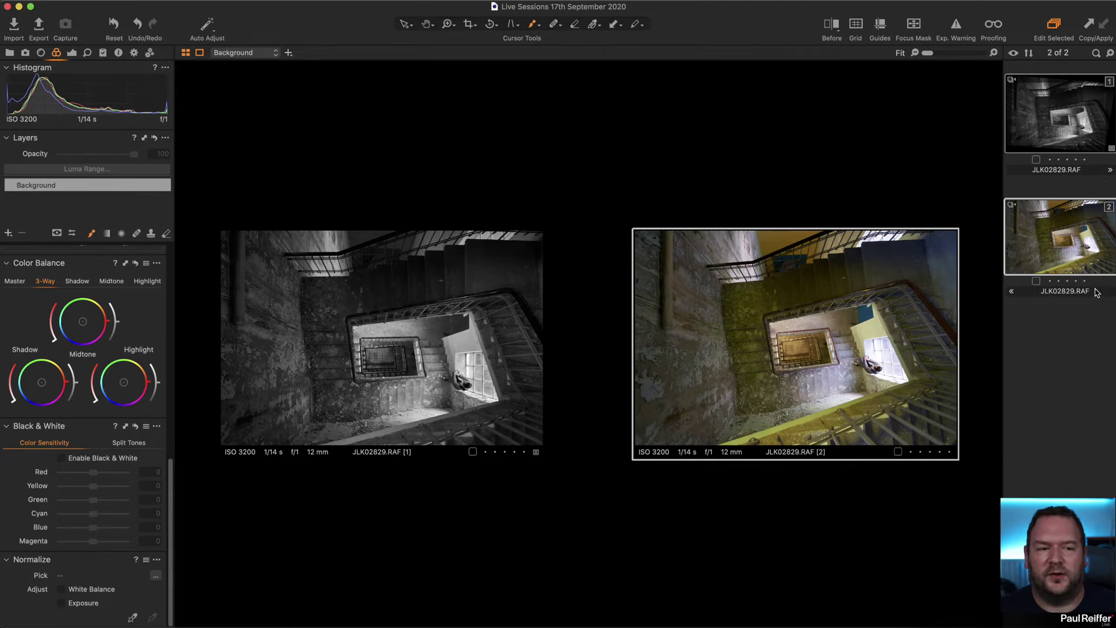
pyautogui.click(1085, 382)
# Compare the black-and-white variant with its before state by sweeping the before/after divider across the full image width.
pyautogui.click(1085, 119)
pyautogui.click(832, 26)
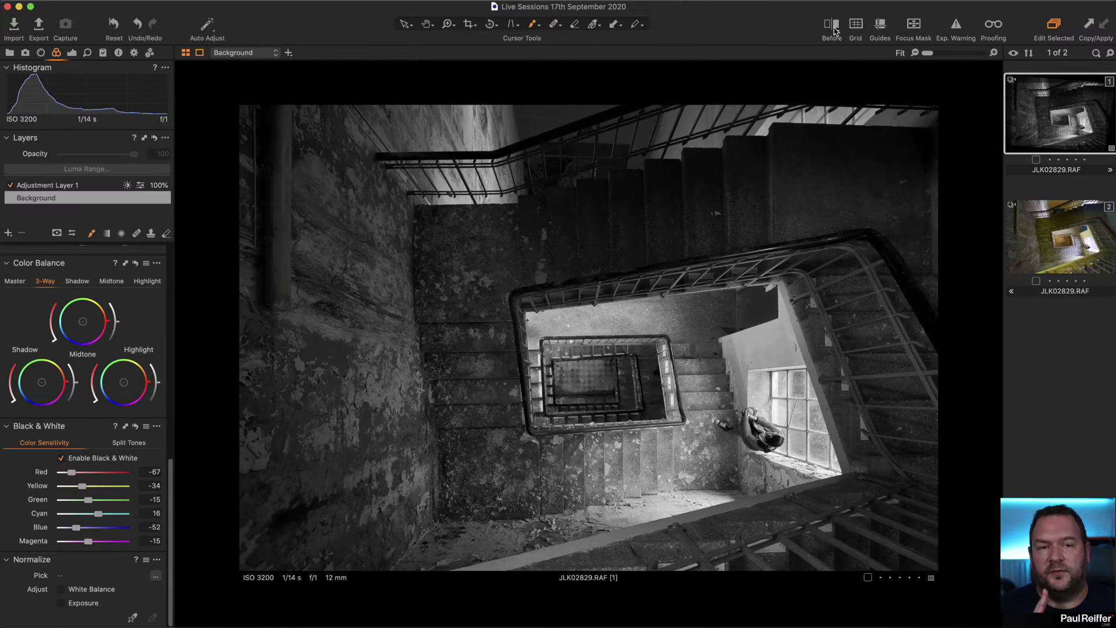
pyautogui.moveTo(589, 338); pyautogui.dragTo(934, 337)
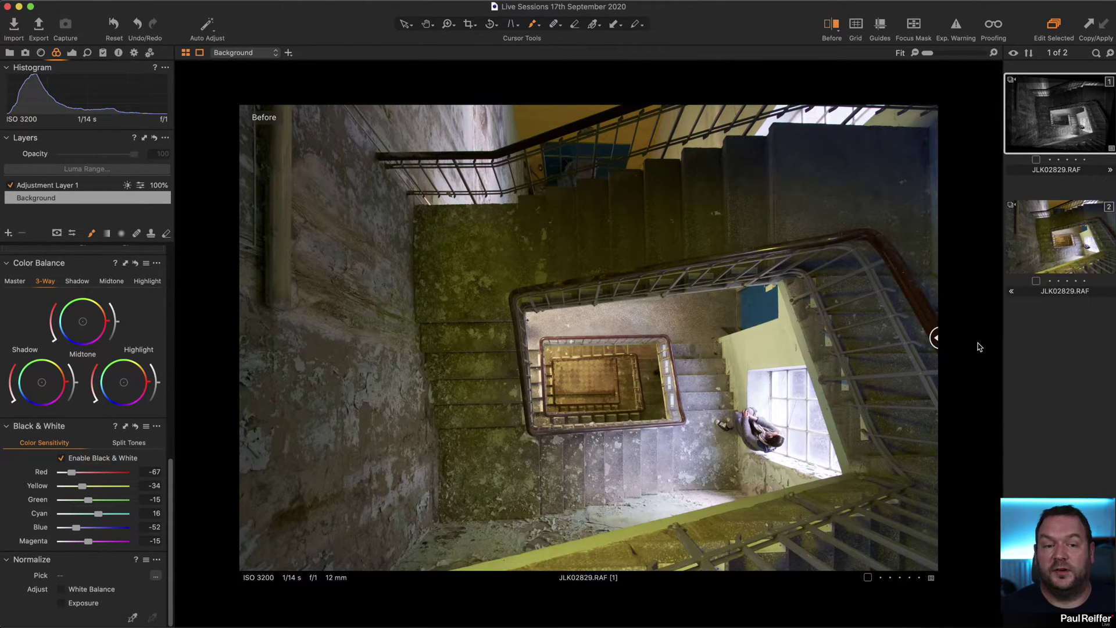
pyautogui.moveTo(935, 338); pyautogui.dragTo(241, 338)
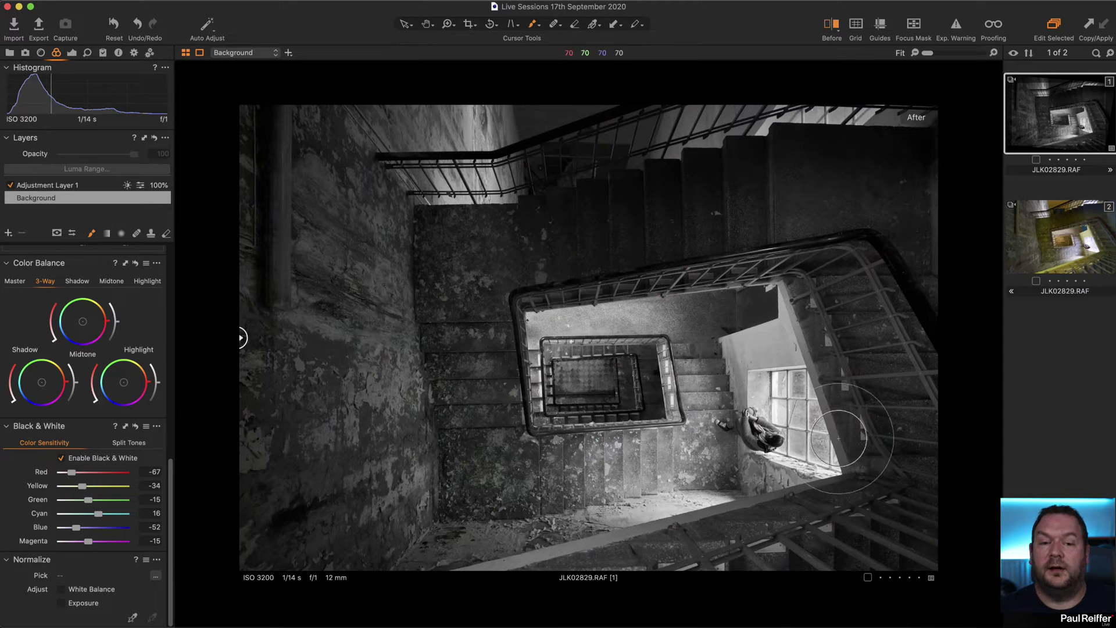
pyautogui.click(831, 24)
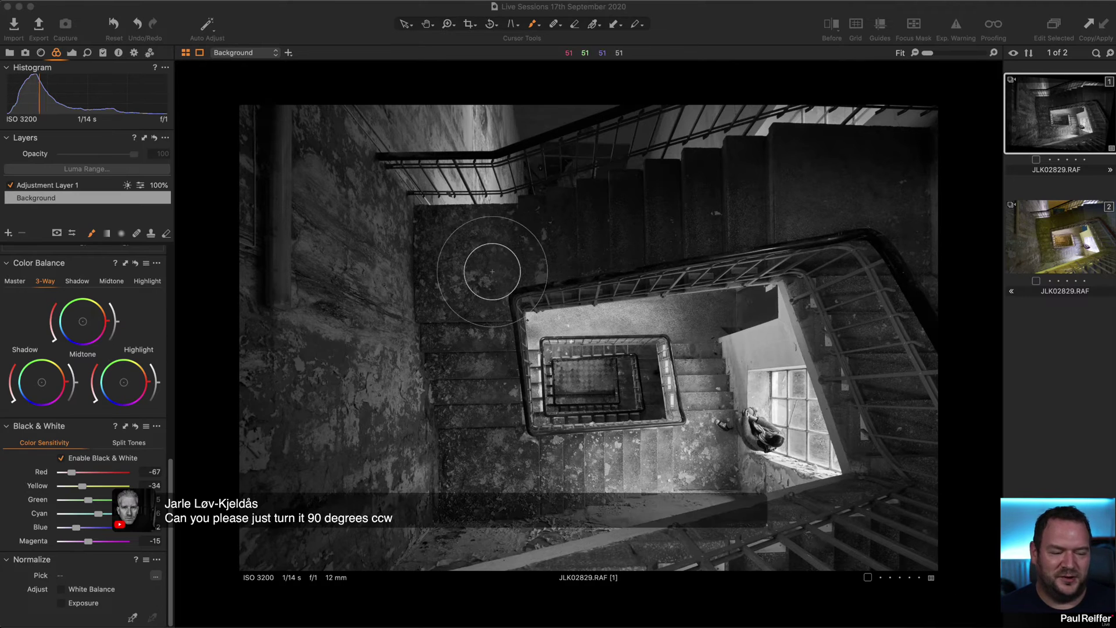
# Rotate the black-and-white variant to a portrait orientation 90 degrees counterclockwise, so the window sits in the upper part.
pyautogui.click(492, 24)
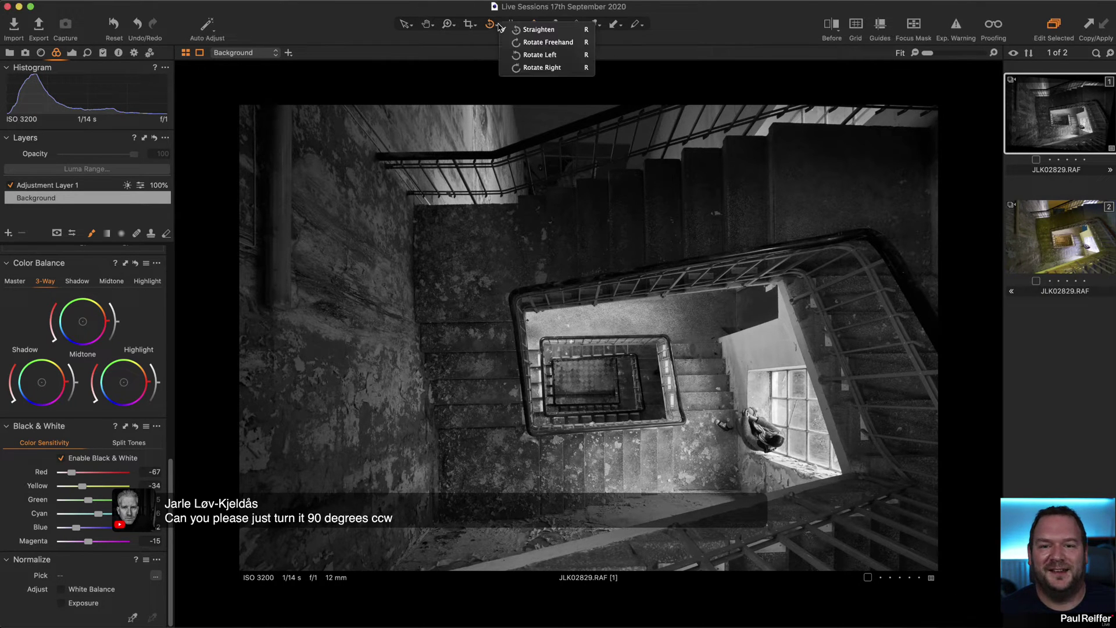
pyautogui.click(580, 67)
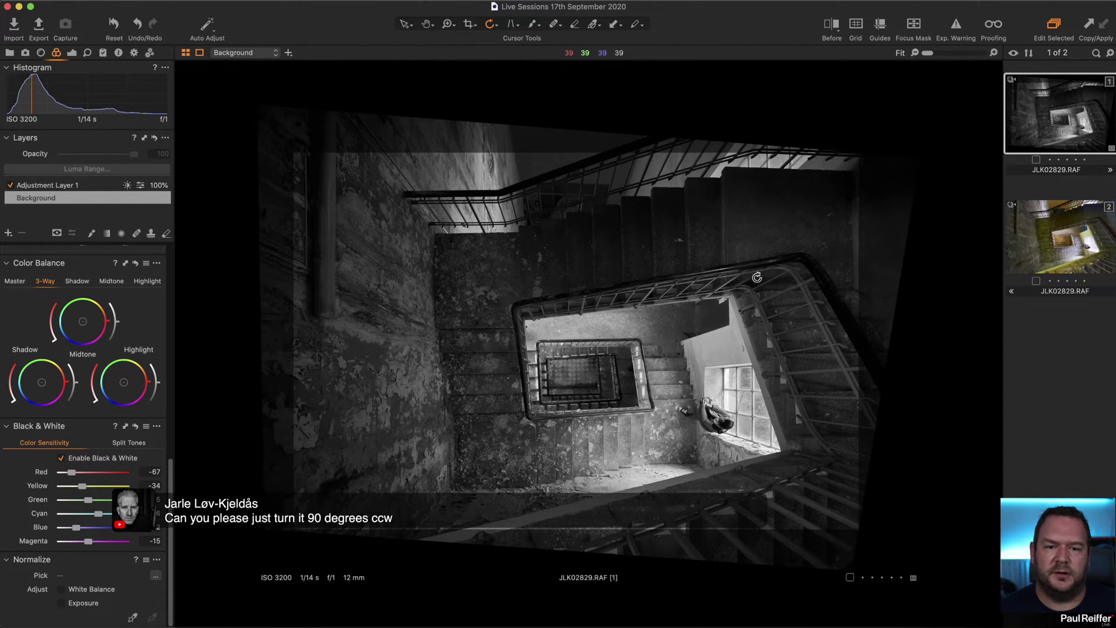
pyautogui.click(755, 277)
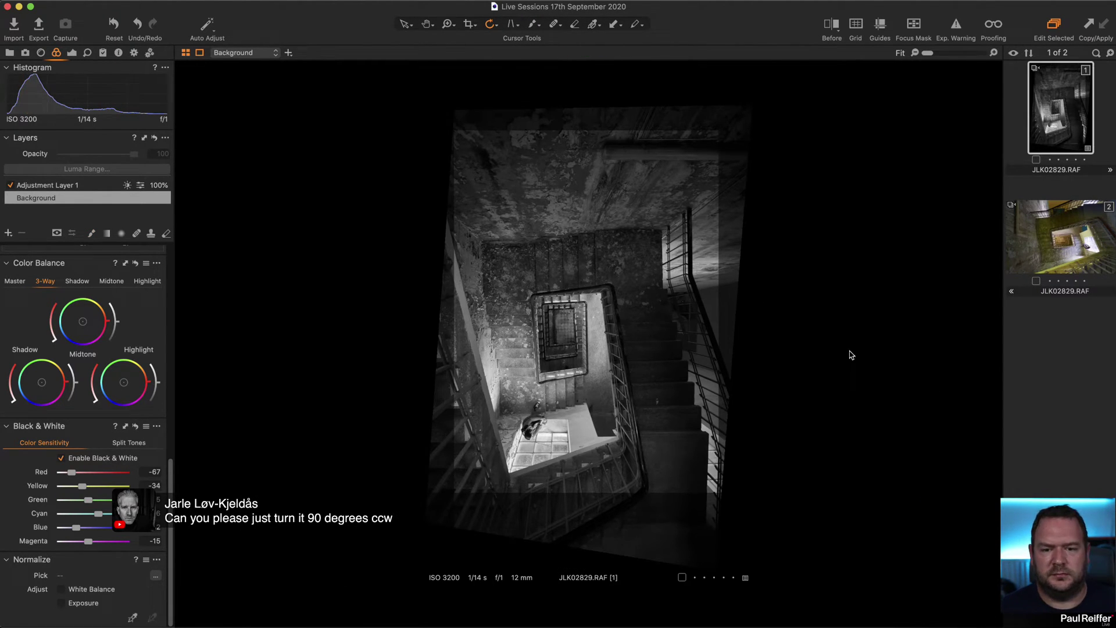
pyautogui.click(405, 27)
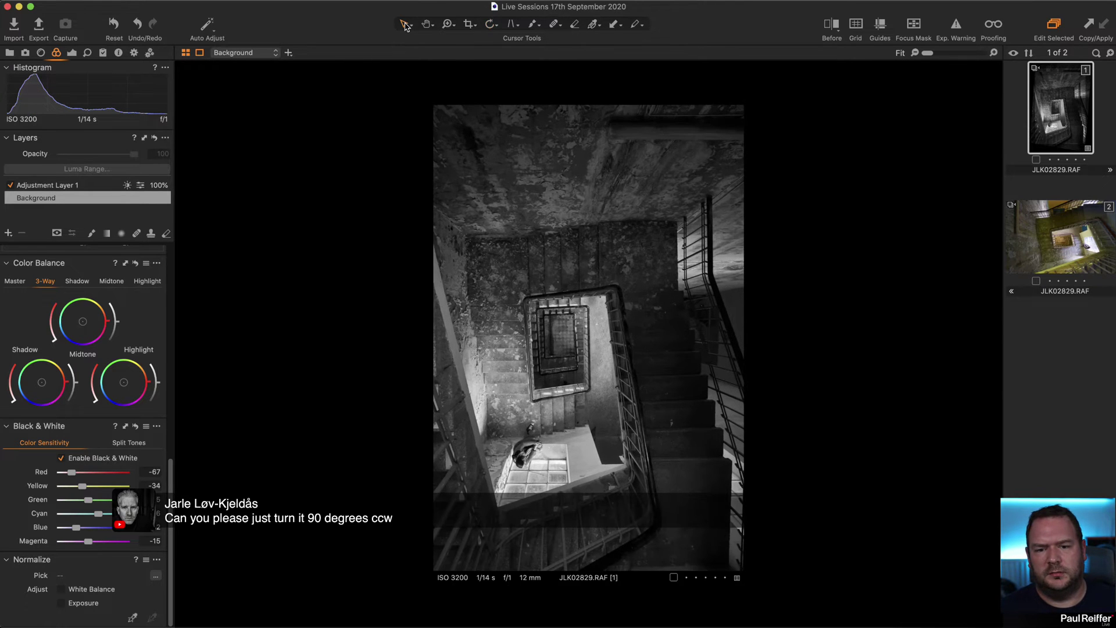
pyautogui.click(490, 24)
pyautogui.moveTo(651, 227); pyautogui.dragTo(690, 238)
pyautogui.click(690, 239)
pyautogui.click(689, 239)
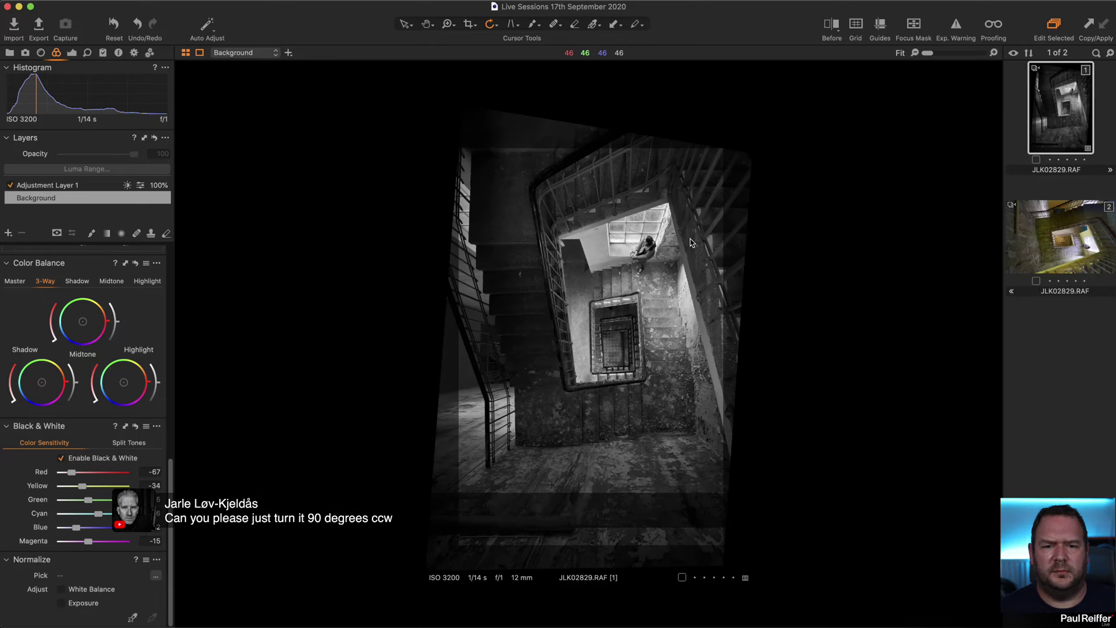
pyautogui.click(404, 23)
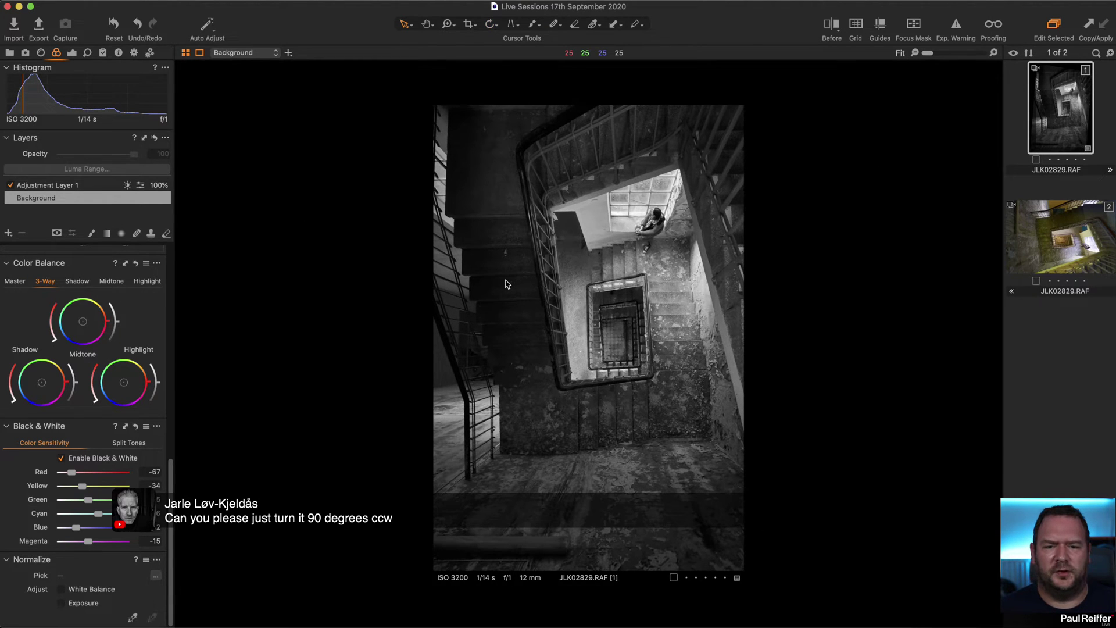